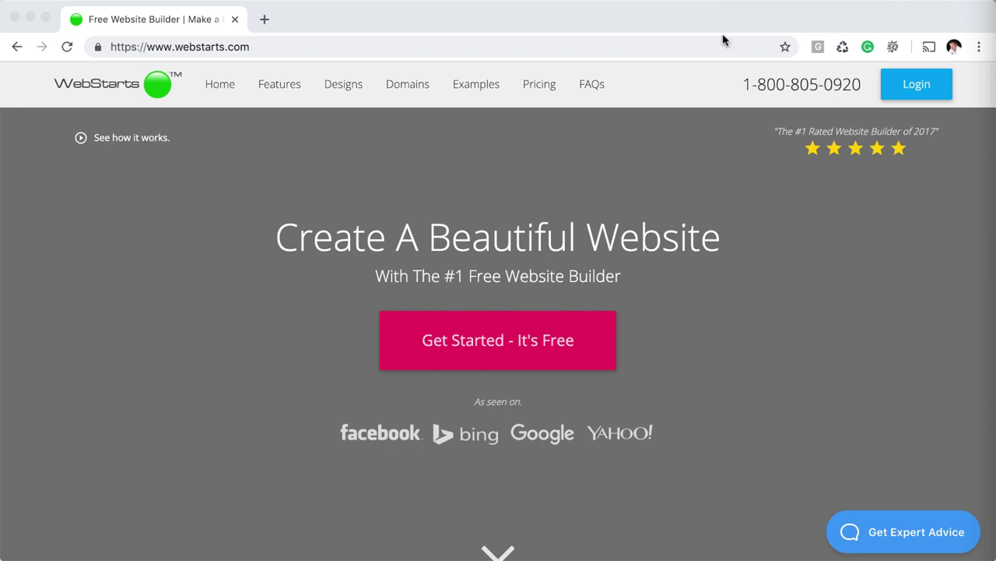
- Start a free website and browse the template gallery, returning to the top
{"action": "left_click", "coordinate": [521, 352]}
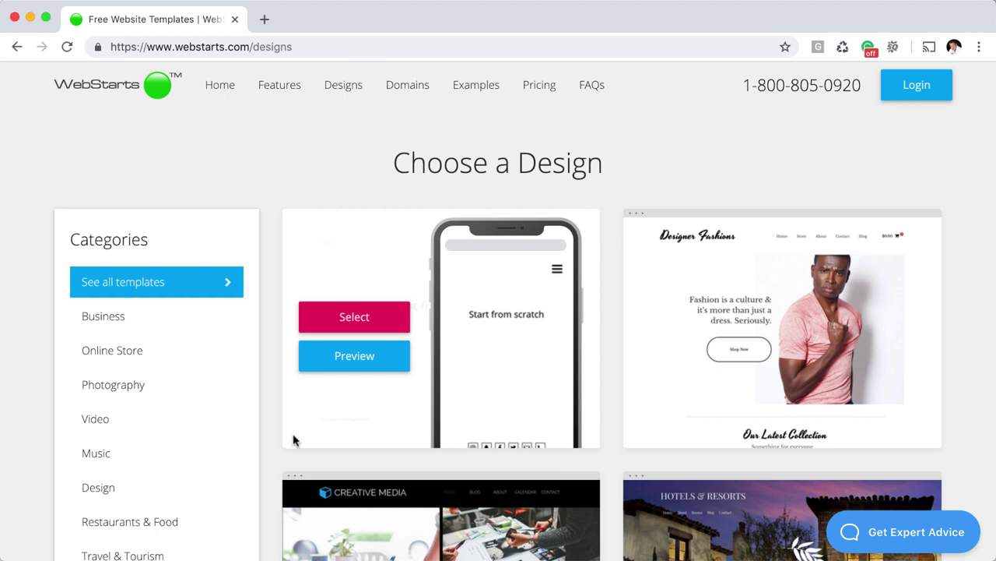
{"action": "mouse_move", "coordinate": [396, 323]}
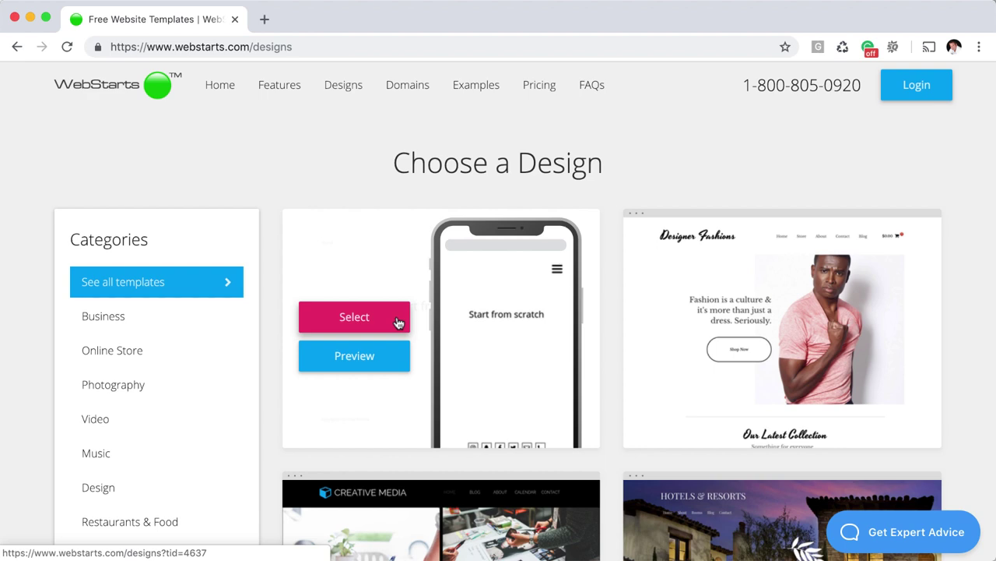
{"action": "scroll", "coordinate": [397, 322], "scroll_direction": "down", "scroll_amount": 7}
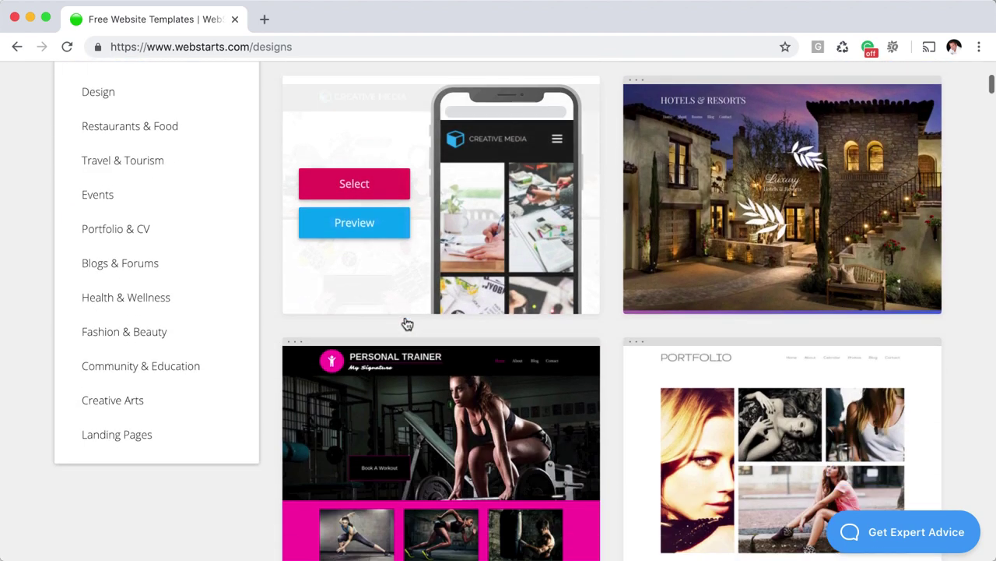
{"action": "scroll", "coordinate": [406, 323], "scroll_direction": "down", "scroll_amount": 4}
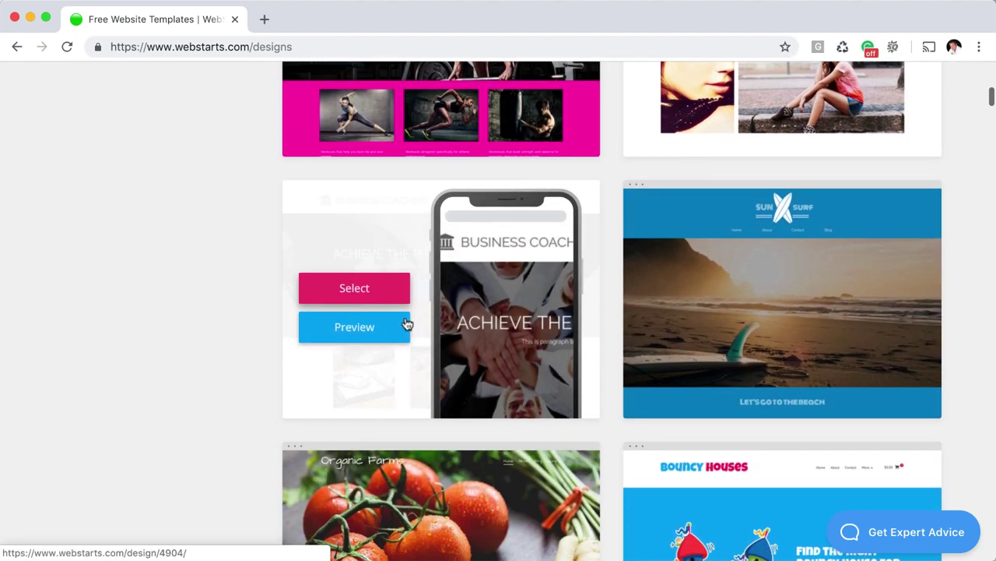
{"action": "scroll", "coordinate": [407, 324], "scroll_direction": "down", "scroll_amount": 1}
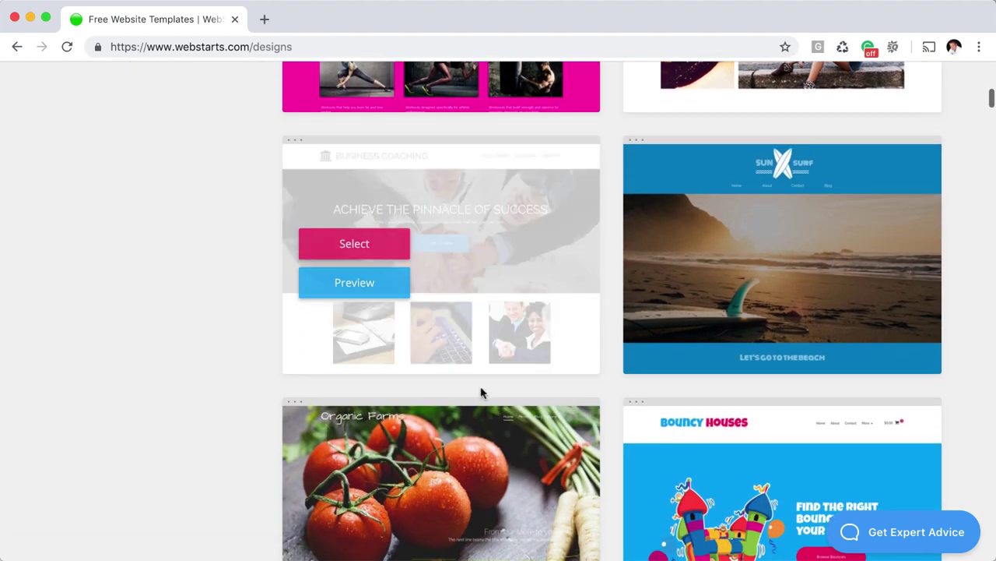
{"action": "scroll", "coordinate": [480, 392], "scroll_direction": "down", "scroll_amount": 3}
{"action": "scroll", "coordinate": [481, 386], "scroll_direction": "down", "scroll_amount": 5}
{"action": "scroll", "coordinate": [481, 387], "scroll_direction": "up", "scroll_amount": 18}
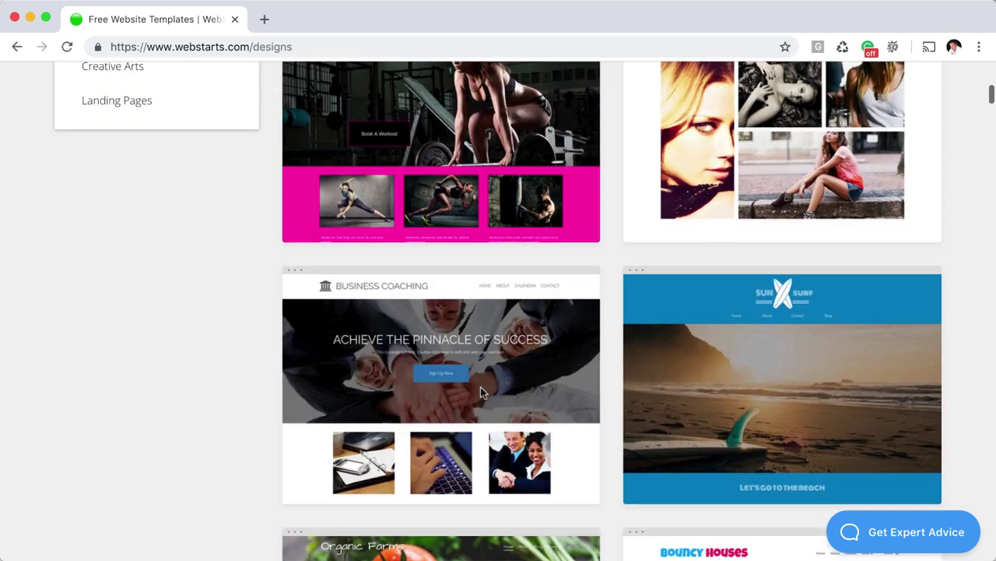
{"action": "scroll", "coordinate": [482, 393], "scroll_direction": "up", "scroll_amount": 2}
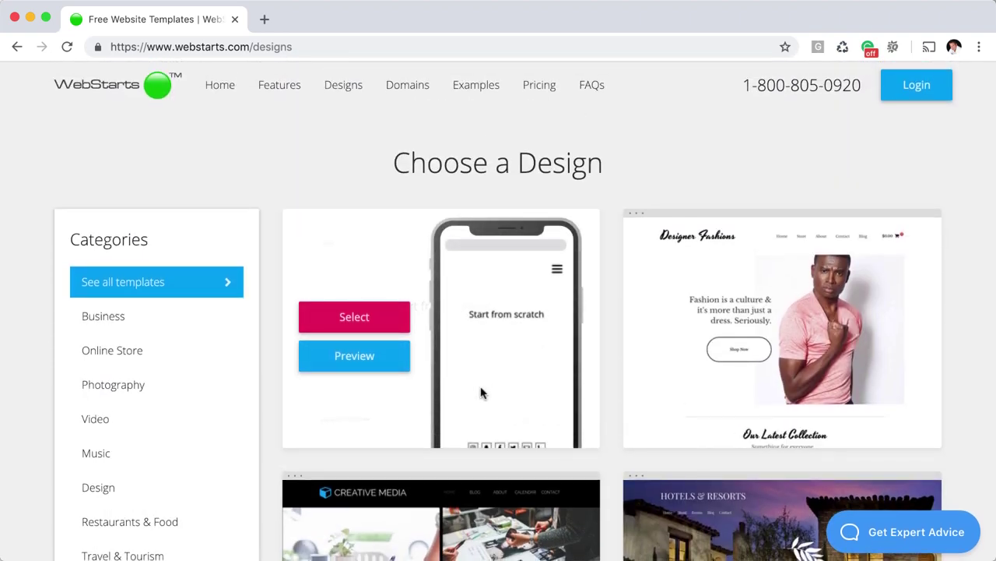
- Choose the Start from scratch design and enter the full name and e-mail address
{"action": "left_click", "coordinate": [379, 324]}
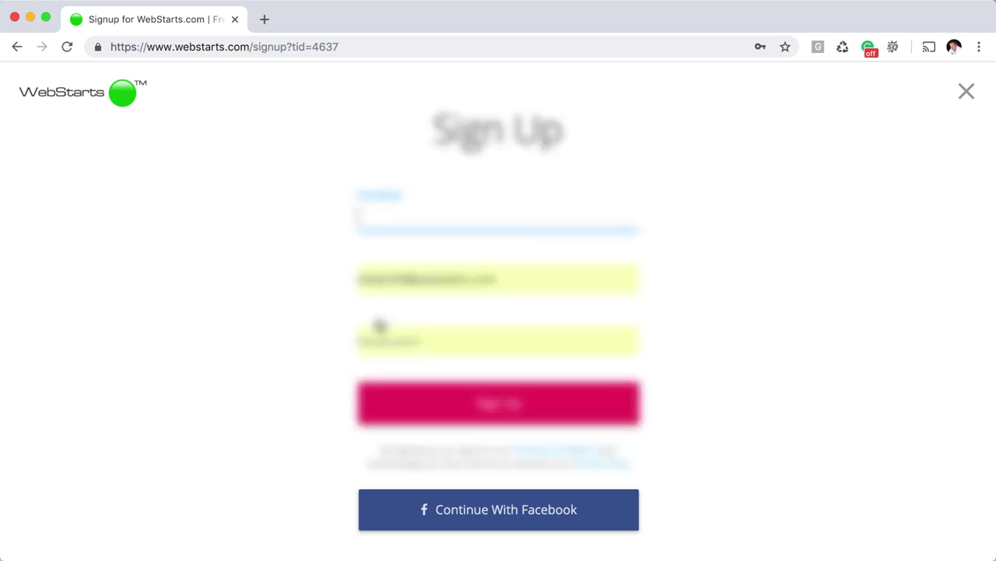
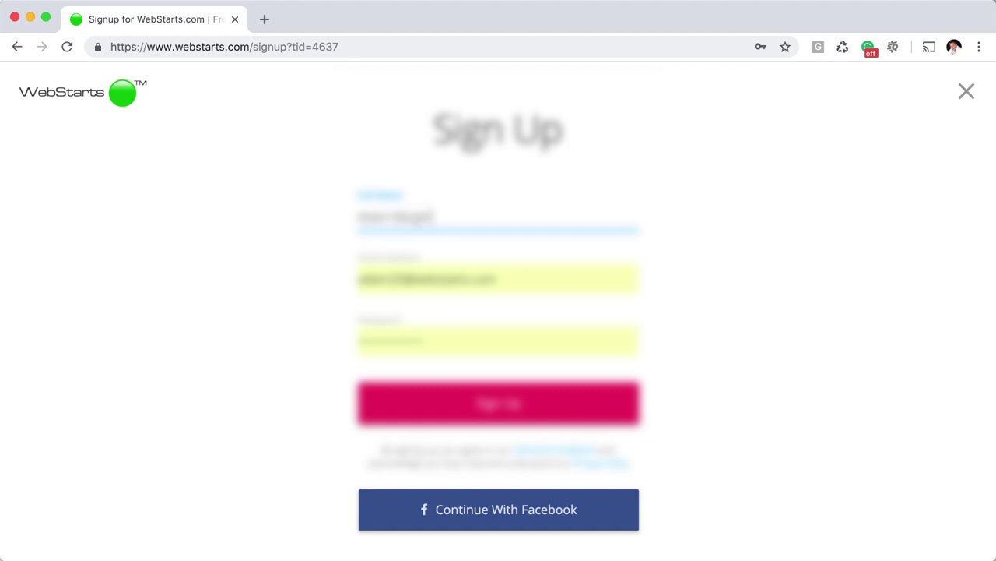
{"action": "left_click", "coordinate": [467, 277]}
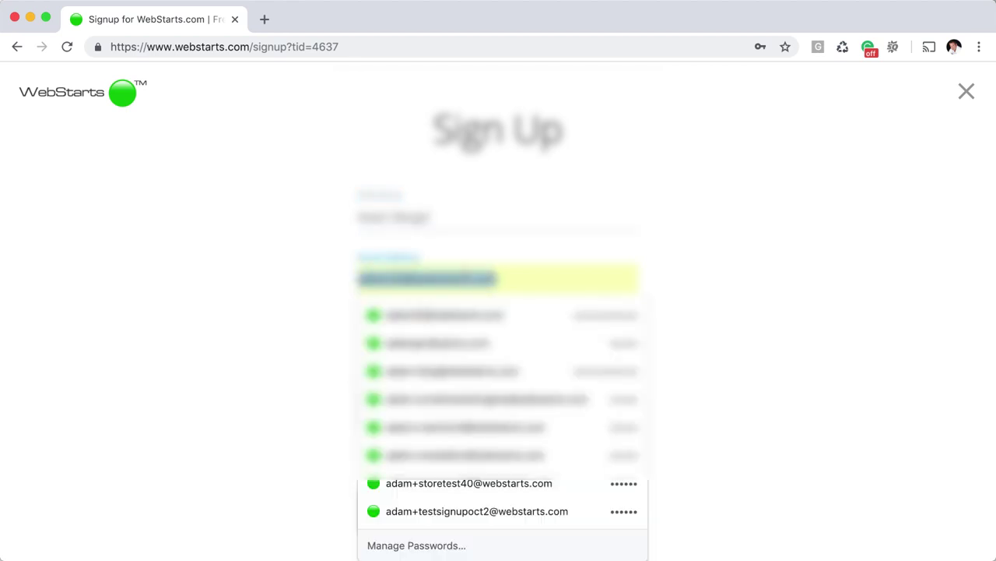
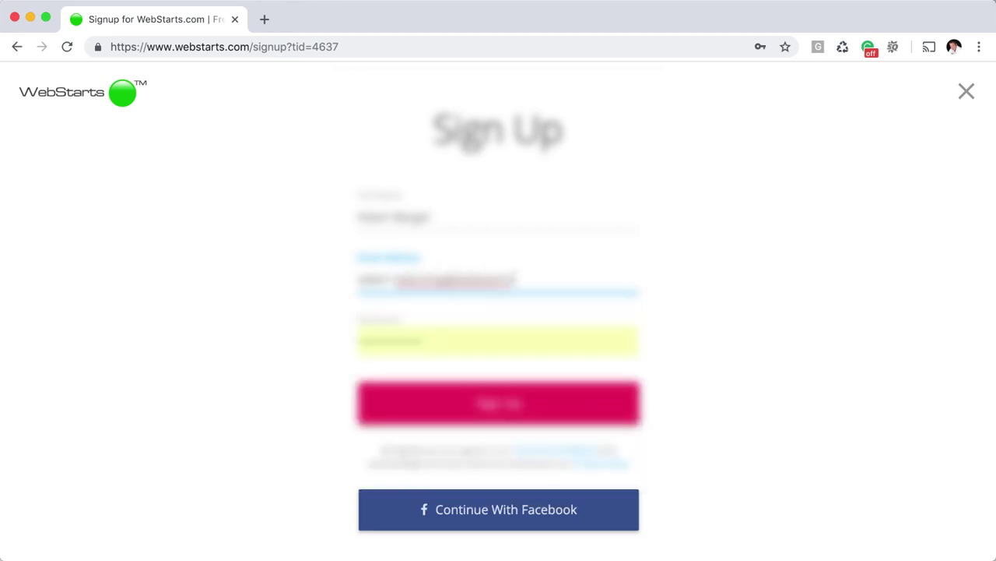
- Enter the account password and submit the sign-up form
{"action": "key", "text": "Tab"}
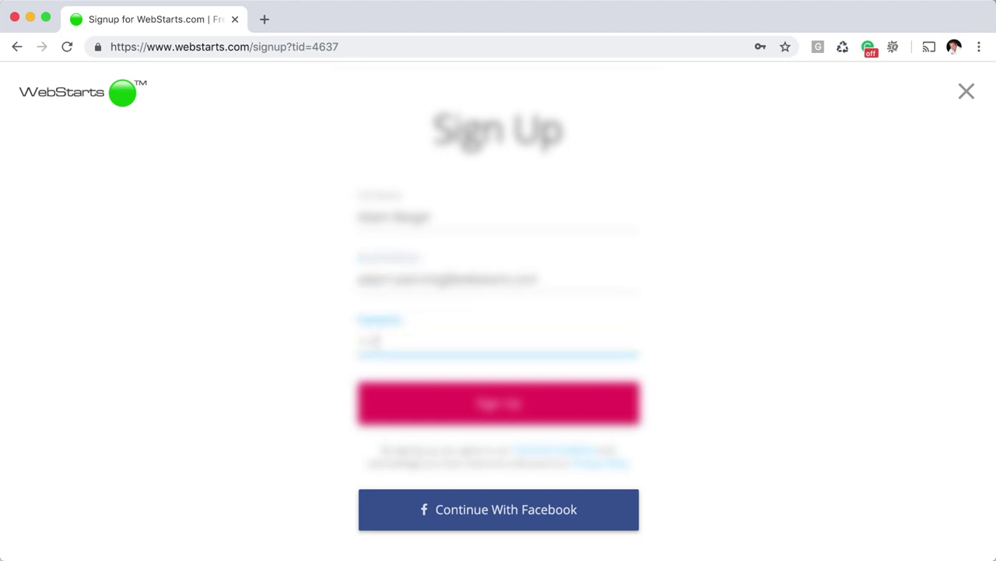
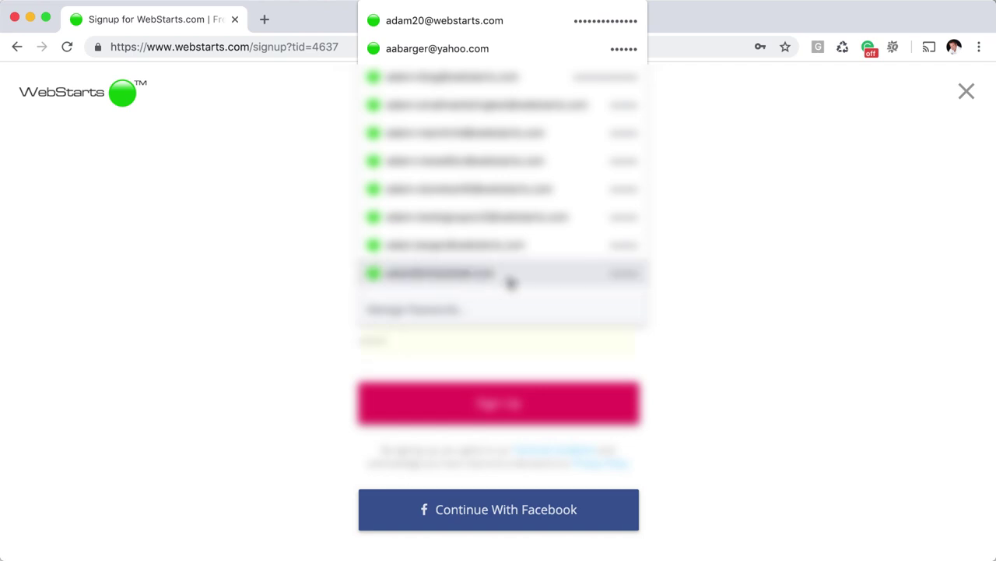
{"action": "left_click", "coordinate": [724, 374]}
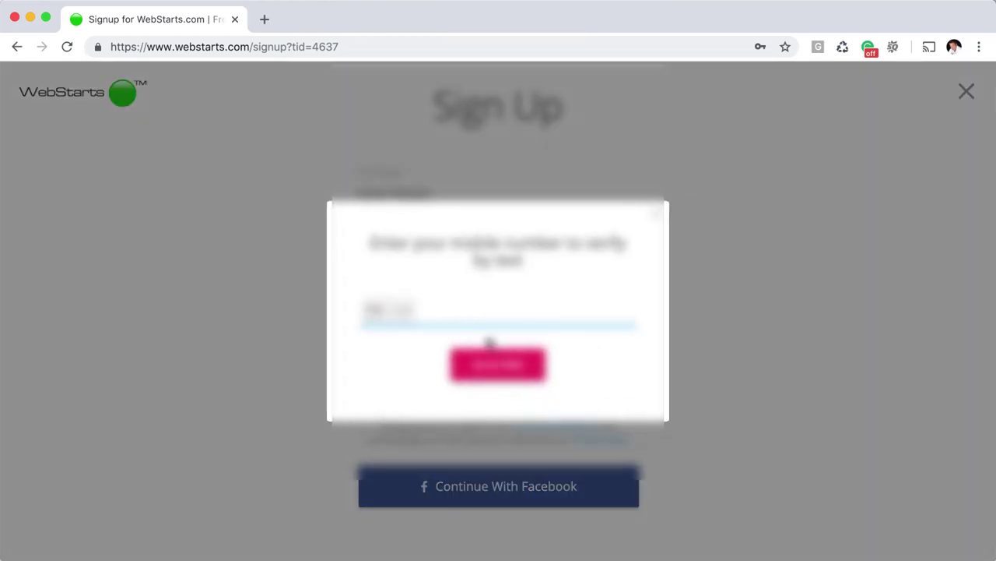
- Verify the account with a mobile number and the four-digit code texted to it
{"action": "type", "text": "5555555555"}
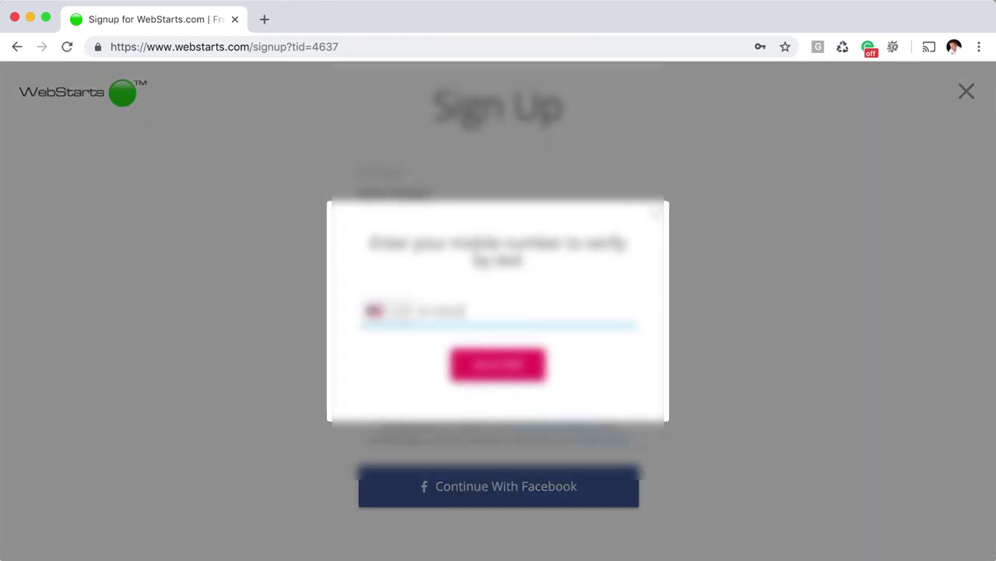
{"action": "left_click", "coordinate": [517, 380]}
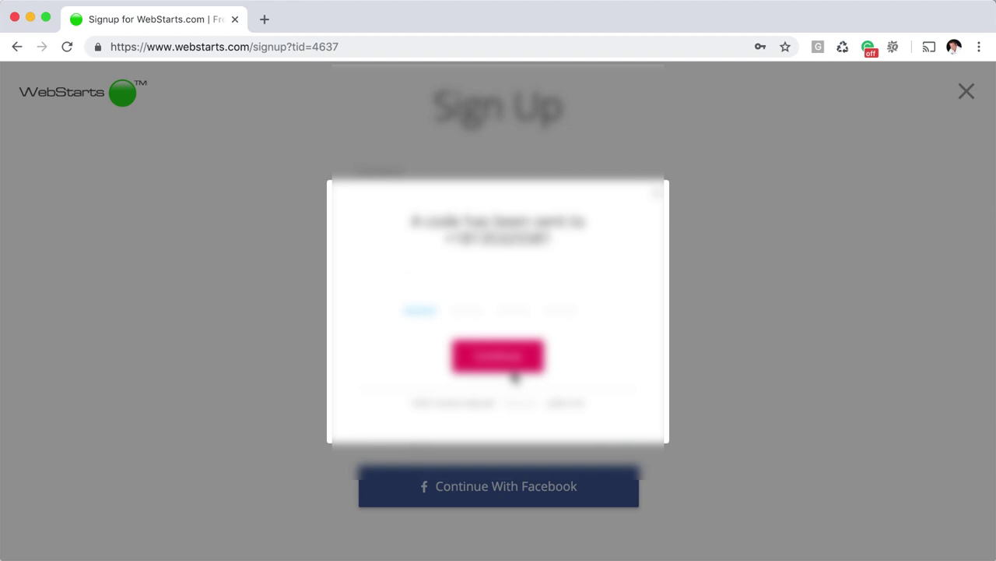
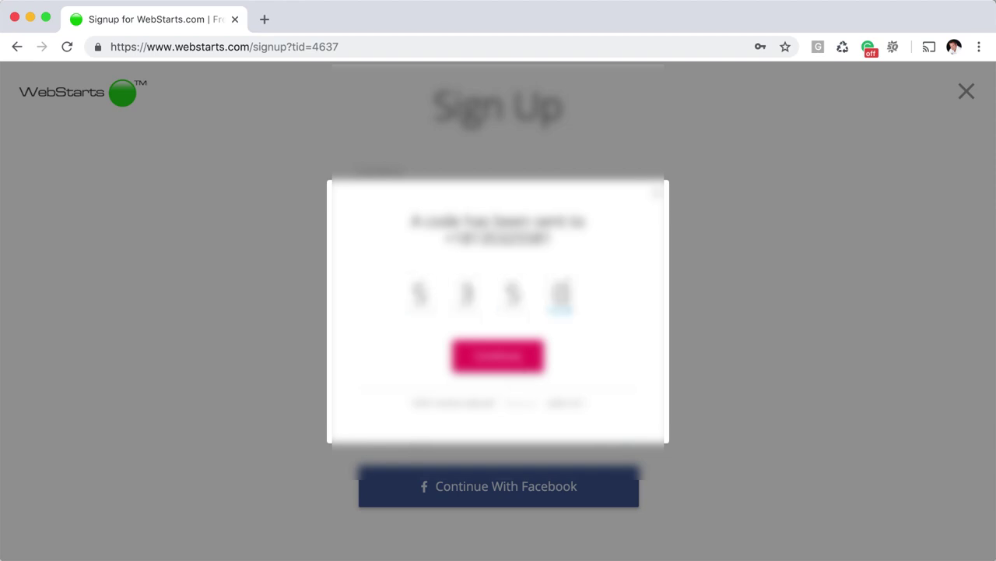
{"action": "left_click", "coordinate": [523, 366]}
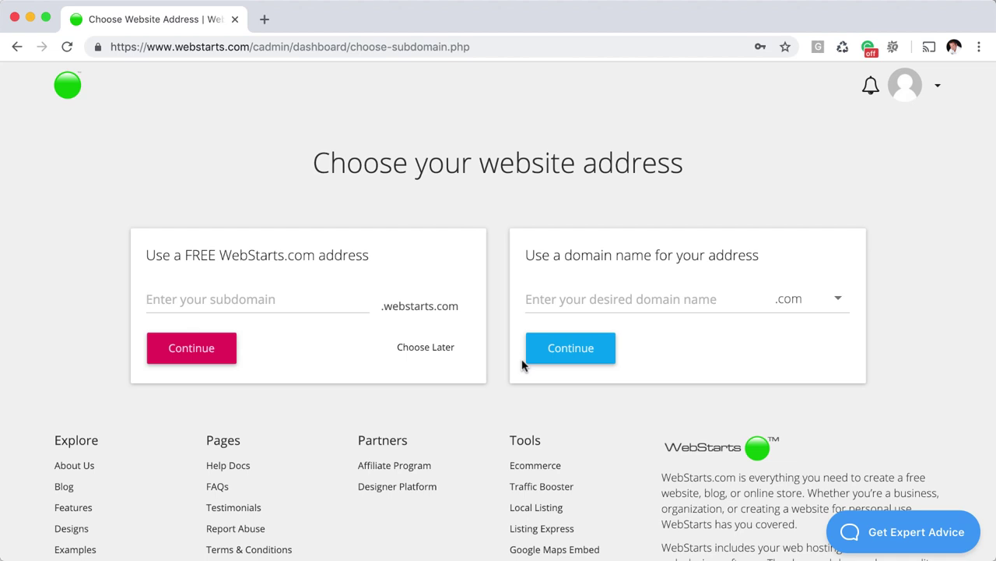
- Enter 'planning' as the free WebStarts.com subdomain, checking the domain-ending list without changing it
{"action": "type", "text": "planning"}
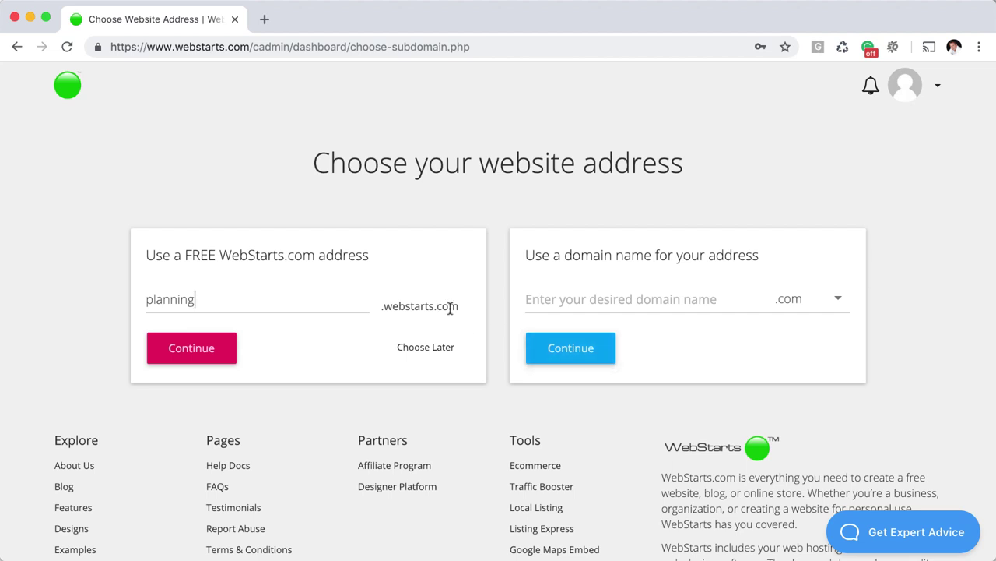
{"action": "left_click", "coordinate": [617, 296]}
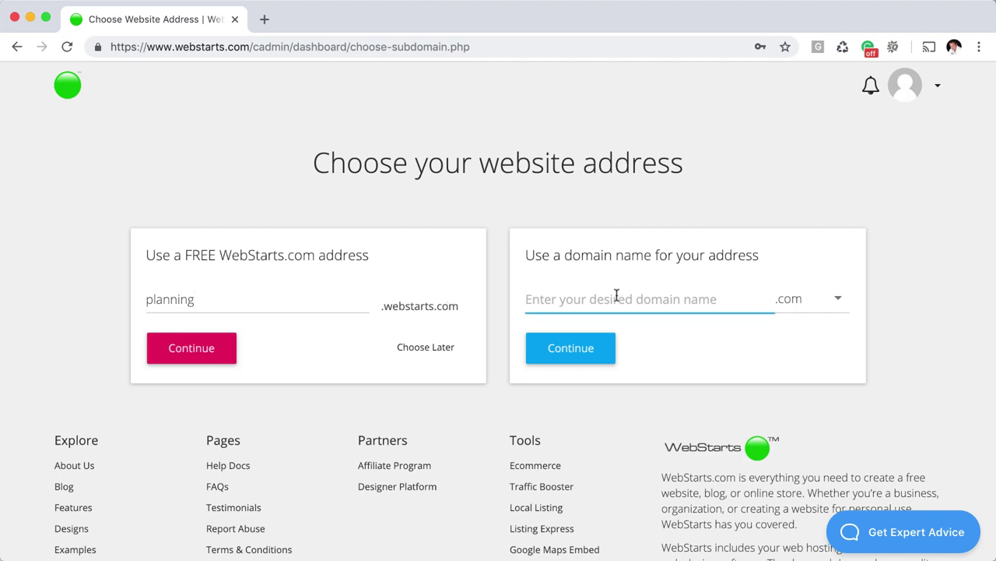
{"action": "left_click", "coordinate": [802, 307]}
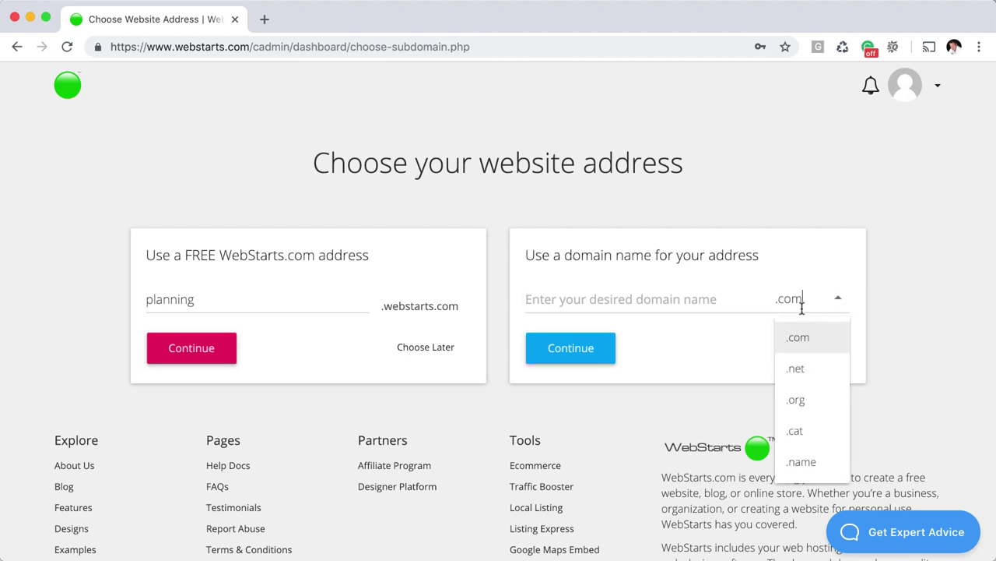
{"action": "left_click", "coordinate": [703, 327]}
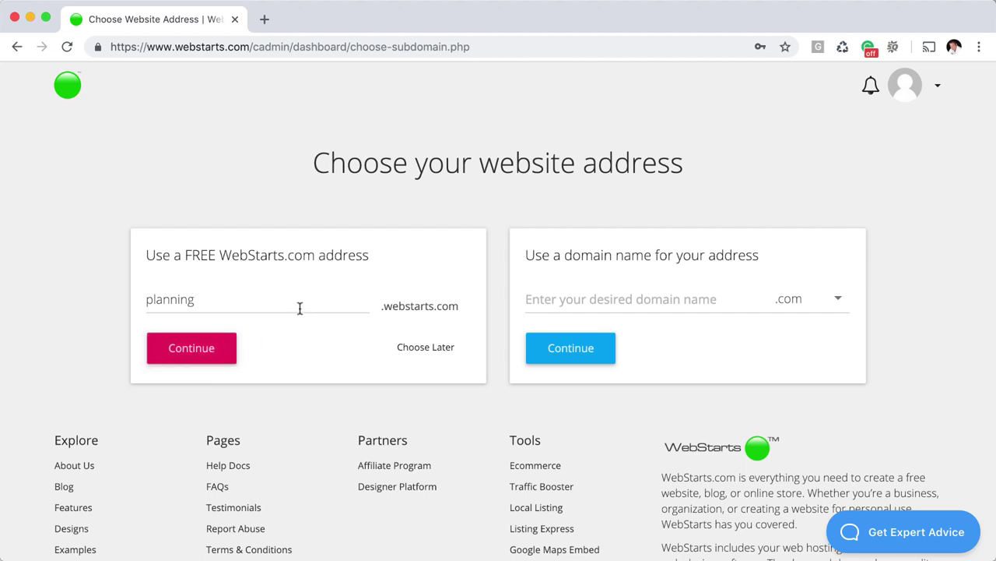
{"action": "scroll", "coordinate": [300, 307], "scroll_direction": "down", "scroll_amount": 1}
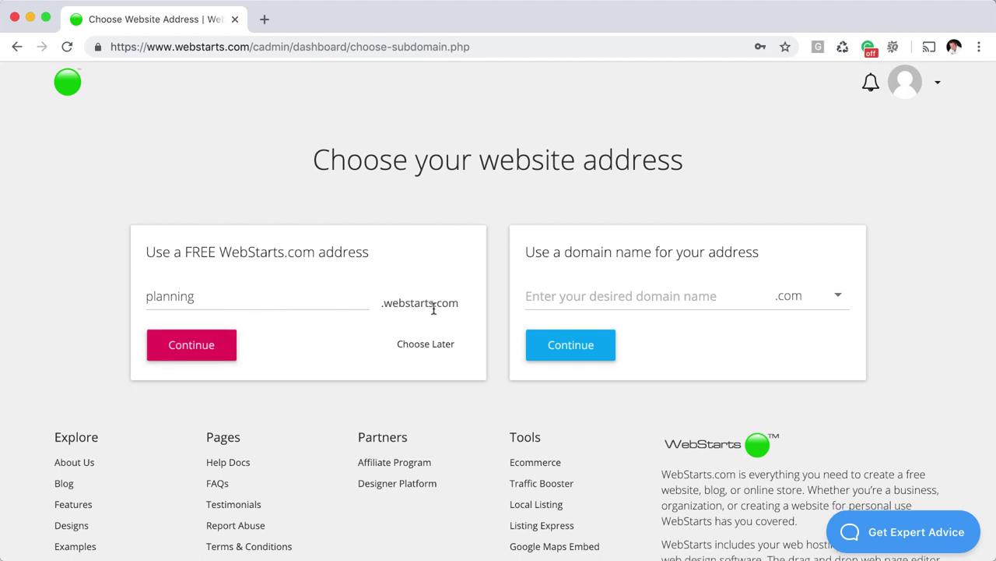
{"action": "scroll", "coordinate": [431, 343], "scroll_direction": "down", "scroll_amount": 1}
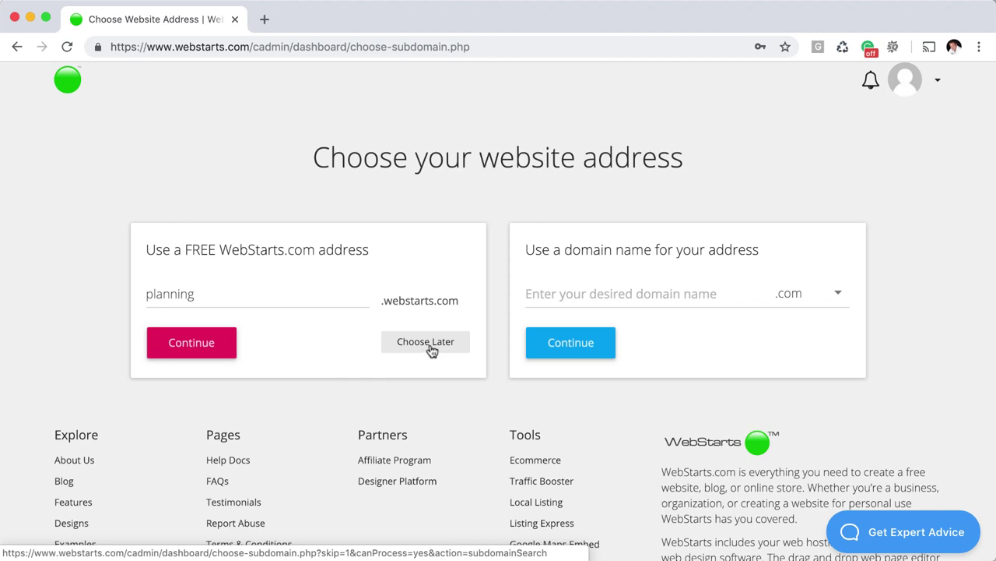
- Submit 'planning', then claim 'planning2019' instead once 'planning' proves unavailable
{"action": "left_click", "coordinate": [209, 345]}
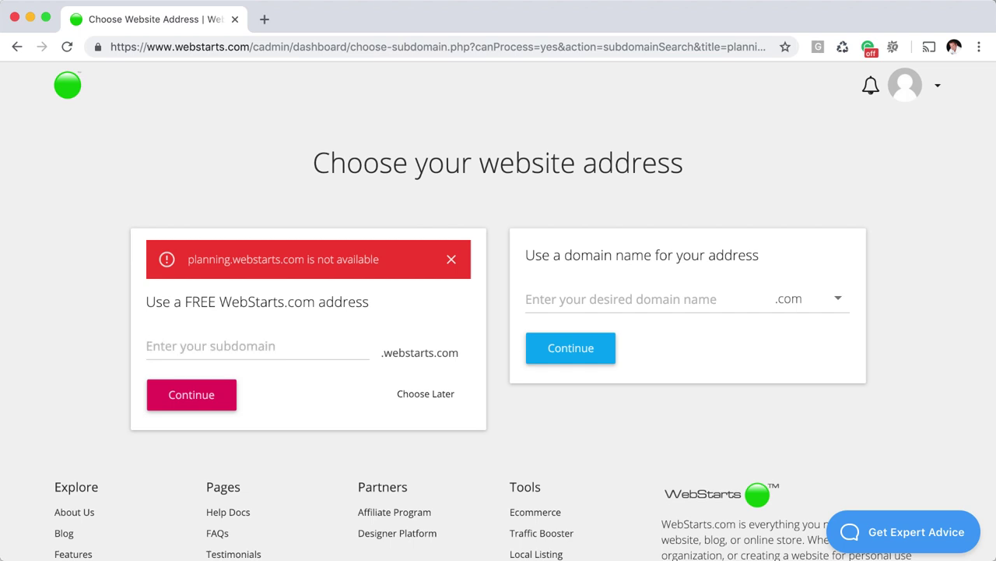
{"action": "type", "text": "planning"}
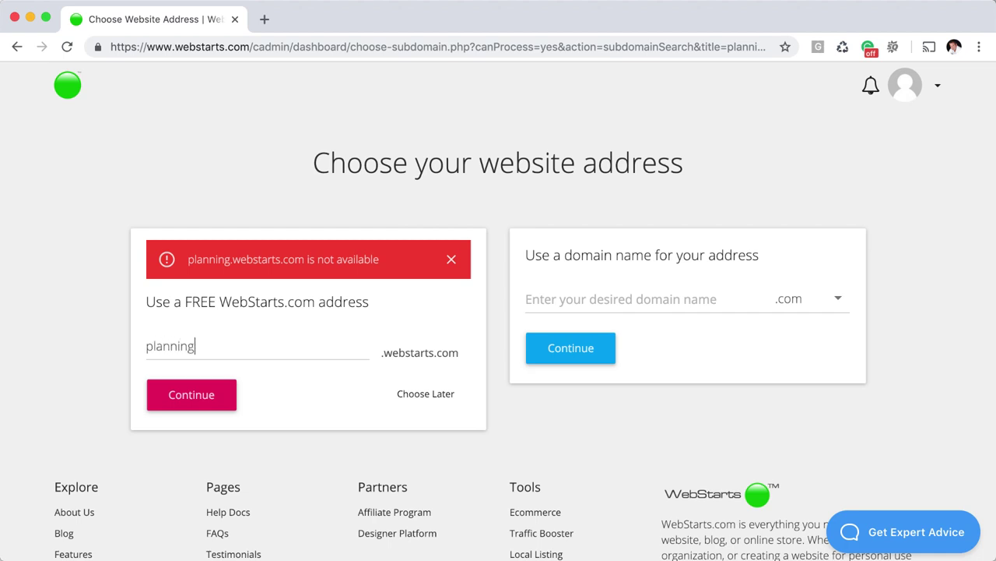
{"action": "type", "text": "2014"}
{"action": "key", "text": "BackSpace"}
{"action": "type", "text": "9"}
{"action": "left_click", "coordinate": [196, 406]}
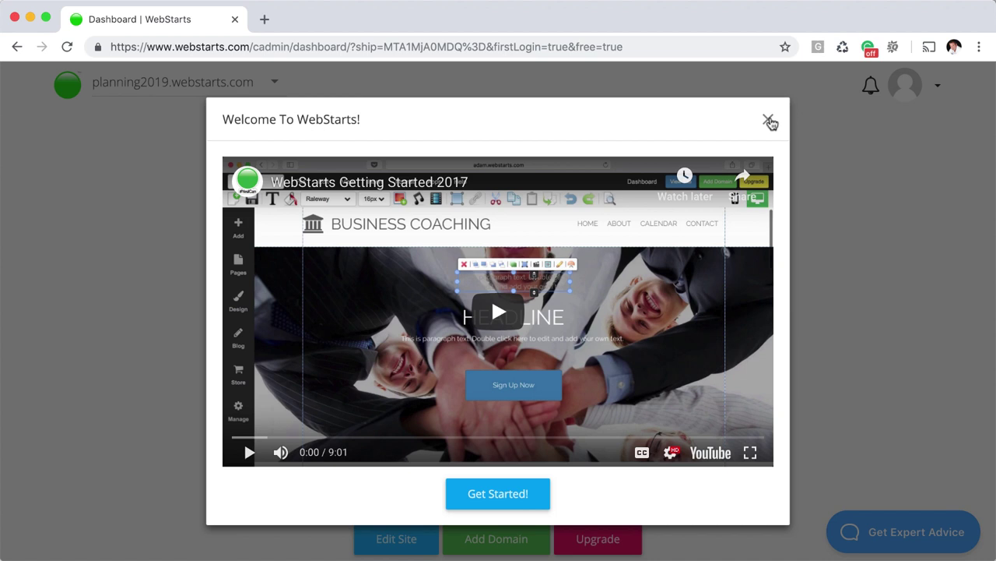
- Close the Welcome To WebStarts video dialog to reveal the planning2019 dashboard
{"action": "left_click", "coordinate": [769, 121]}
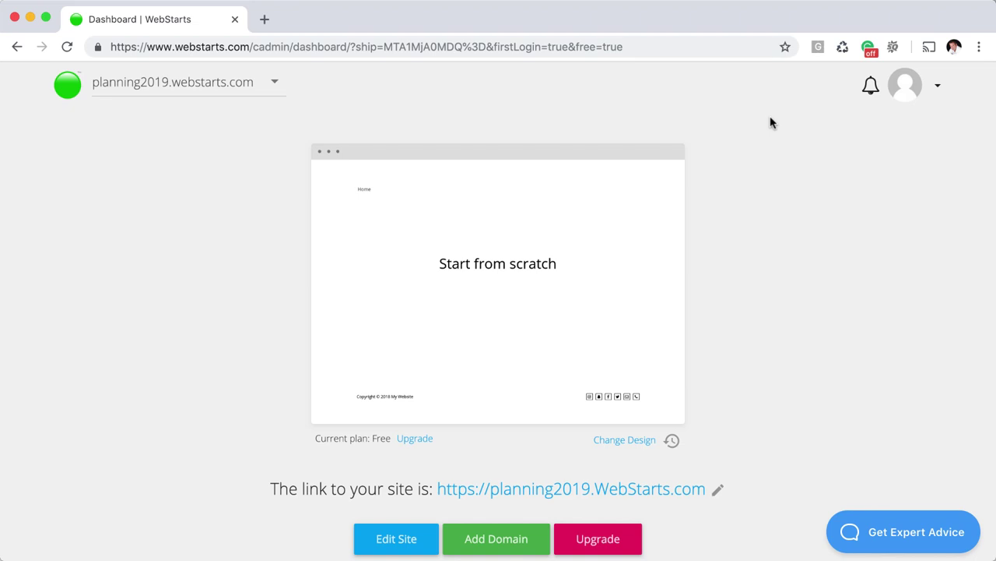
{"action": "mouse_move", "coordinate": [552, 281]}
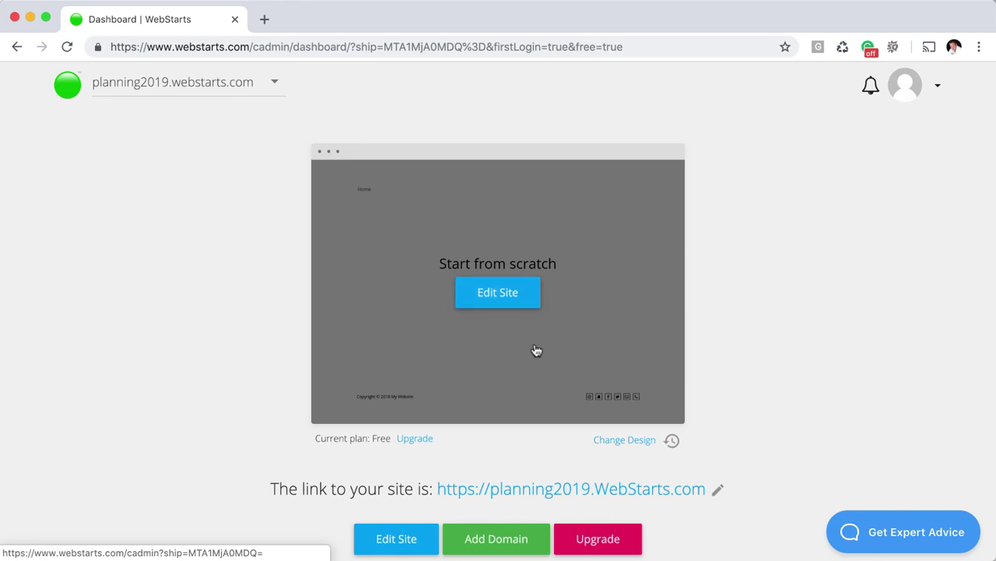
{"action": "scroll", "coordinate": [537, 349], "scroll_direction": "down", "scroll_amount": 2}
{"action": "scroll", "coordinate": [537, 350], "scroll_direction": "down", "scroll_amount": 8}
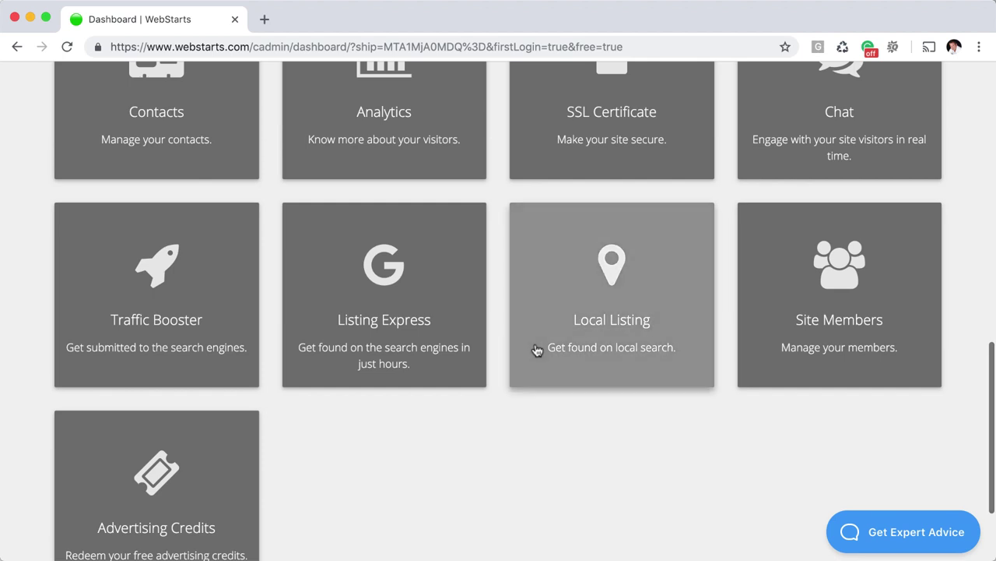
{"action": "scroll", "coordinate": [536, 350], "scroll_direction": "up", "scroll_amount": 3}
{"action": "scroll", "coordinate": [672, 338], "scroll_direction": "up", "scroll_amount": 4}
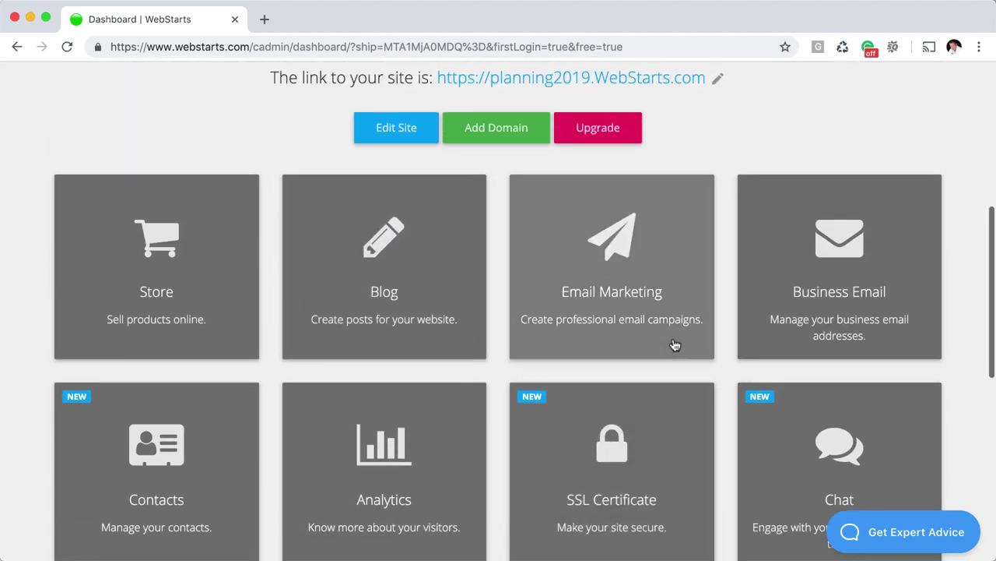
{"action": "scroll", "coordinate": [676, 344], "scroll_direction": "down", "scroll_amount": 1}
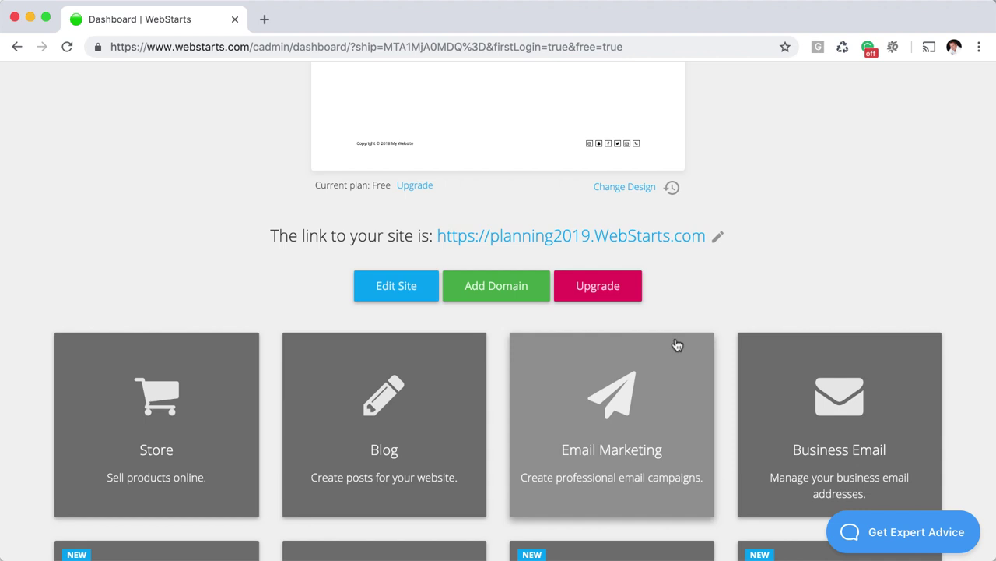
{"action": "scroll", "coordinate": [812, 322], "scroll_direction": "down", "scroll_amount": 3}
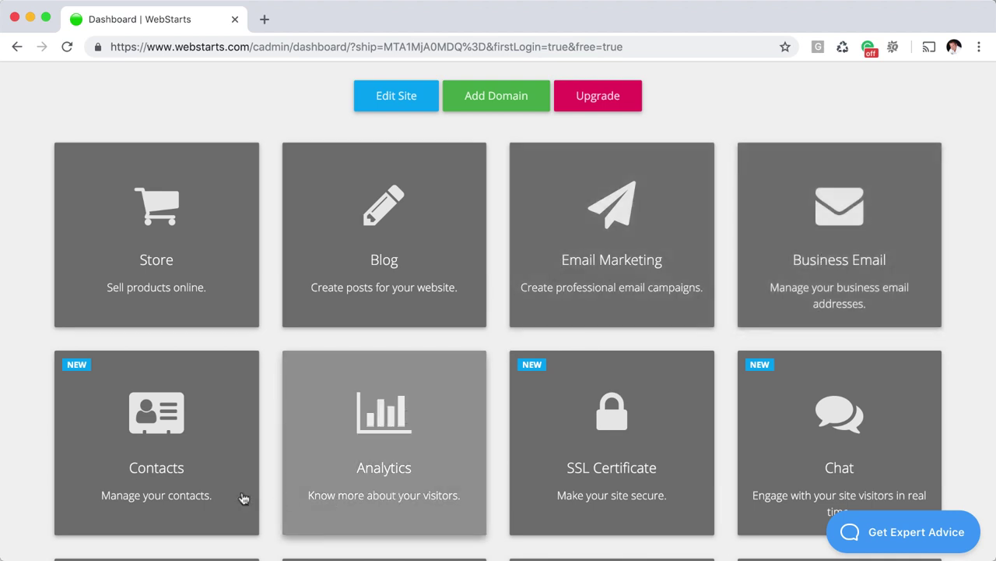
{"action": "scroll", "coordinate": [192, 484], "scroll_direction": "down", "scroll_amount": 1}
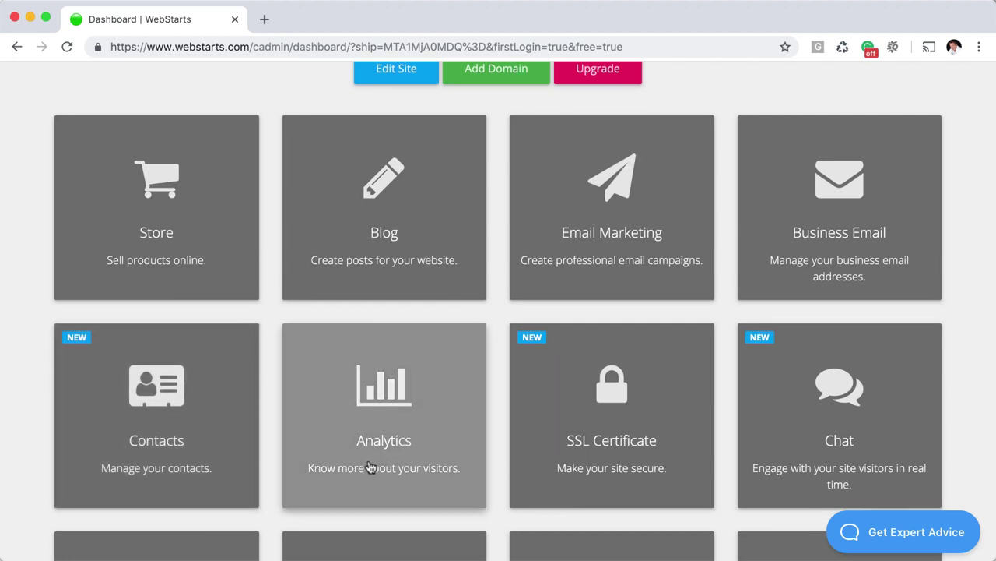
{"action": "scroll", "coordinate": [371, 467], "scroll_direction": "down", "scroll_amount": 1}
{"action": "scroll", "coordinate": [408, 408], "scroll_direction": "down", "scroll_amount": 1}
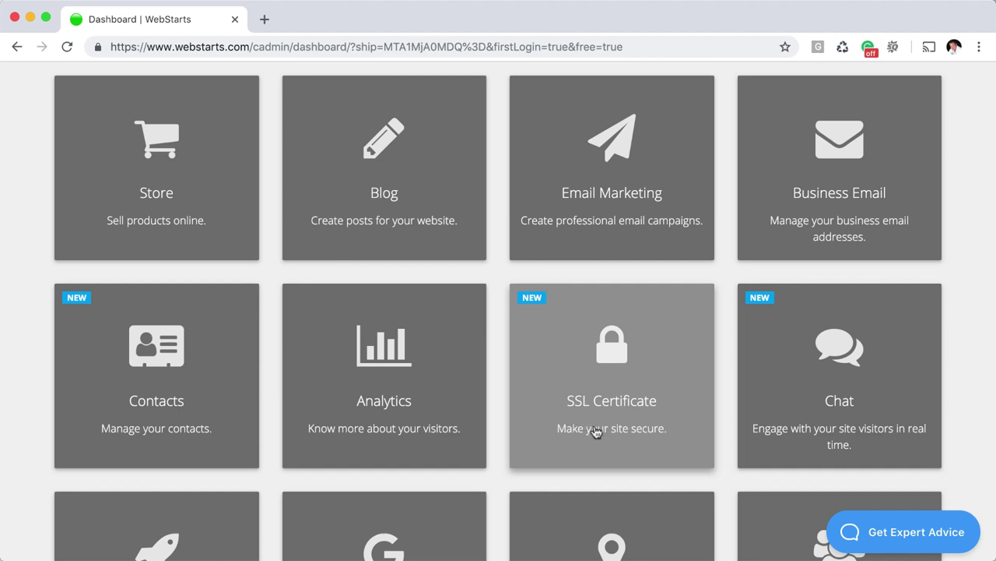
{"action": "scroll", "coordinate": [596, 432], "scroll_direction": "down", "scroll_amount": 1}
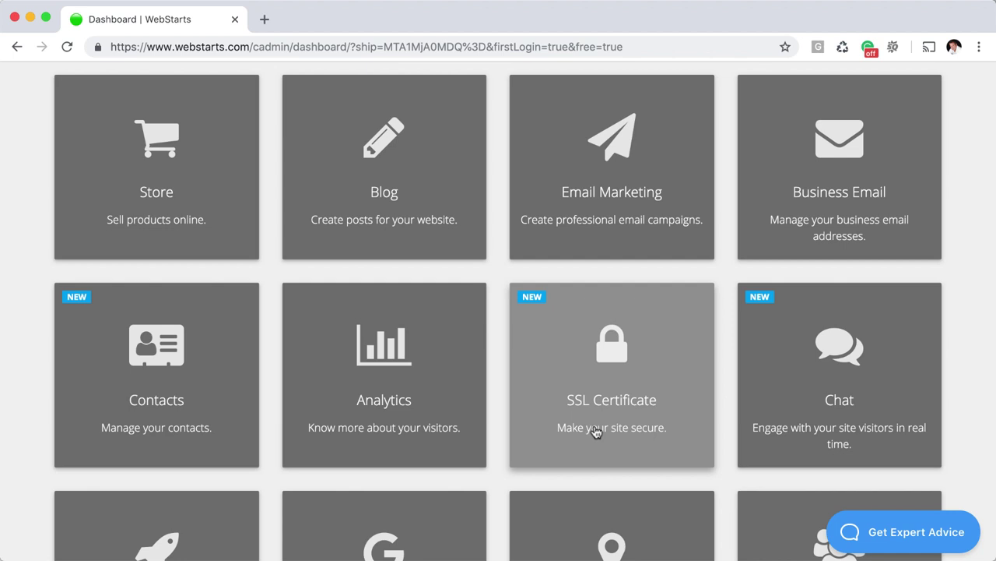
{"action": "scroll", "coordinate": [767, 427], "scroll_direction": "down", "scroll_amount": 2}
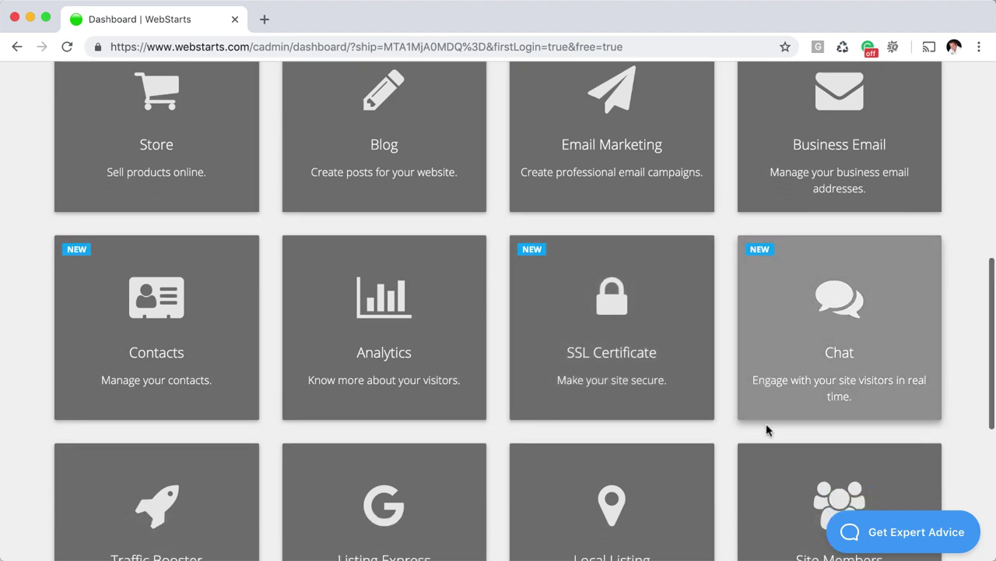
{"action": "scroll", "coordinate": [767, 430], "scroll_direction": "down", "scroll_amount": 4}
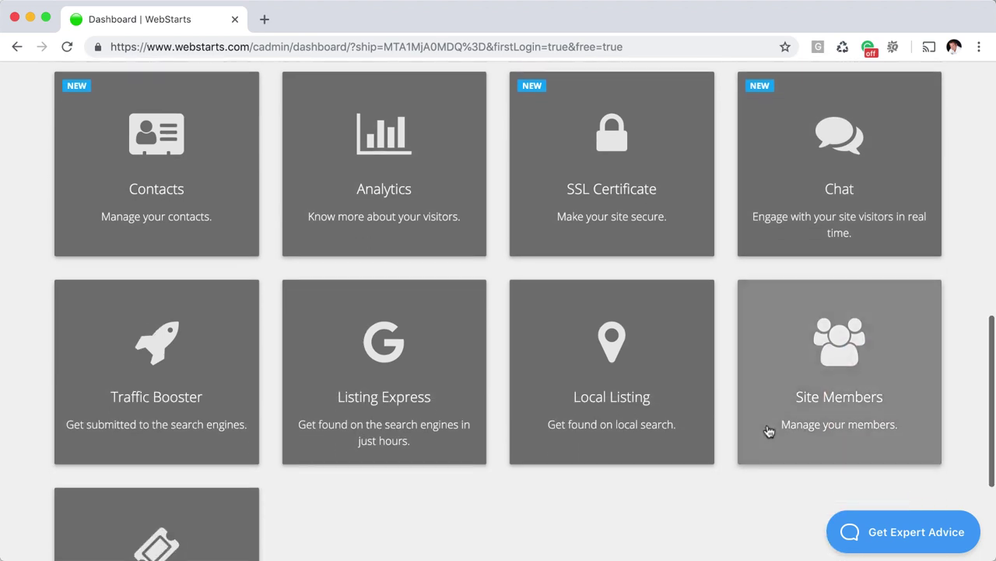
{"action": "scroll", "coordinate": [768, 429], "scroll_direction": "down", "scroll_amount": 1}
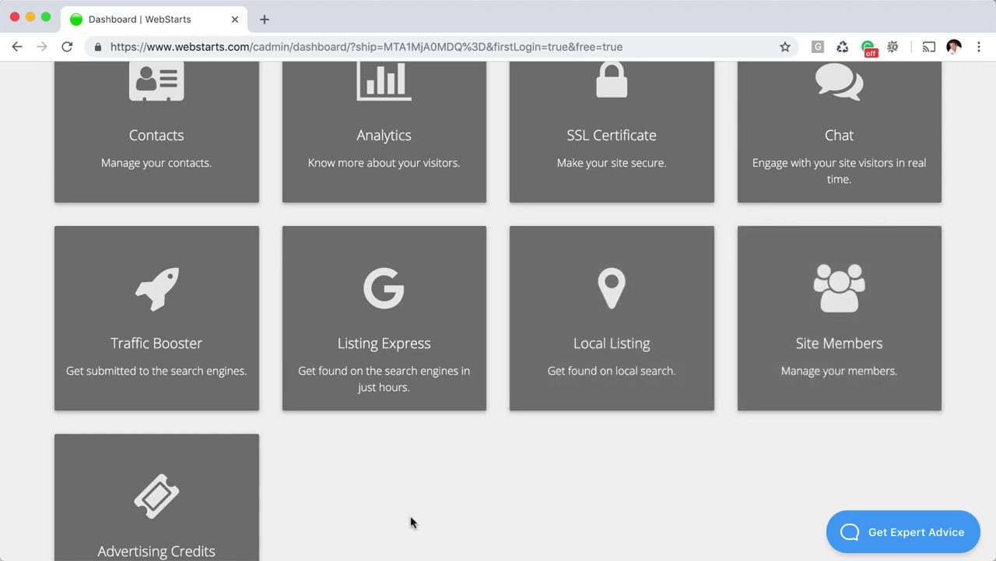
{"action": "scroll", "coordinate": [380, 528], "scroll_direction": "down", "scroll_amount": 2}
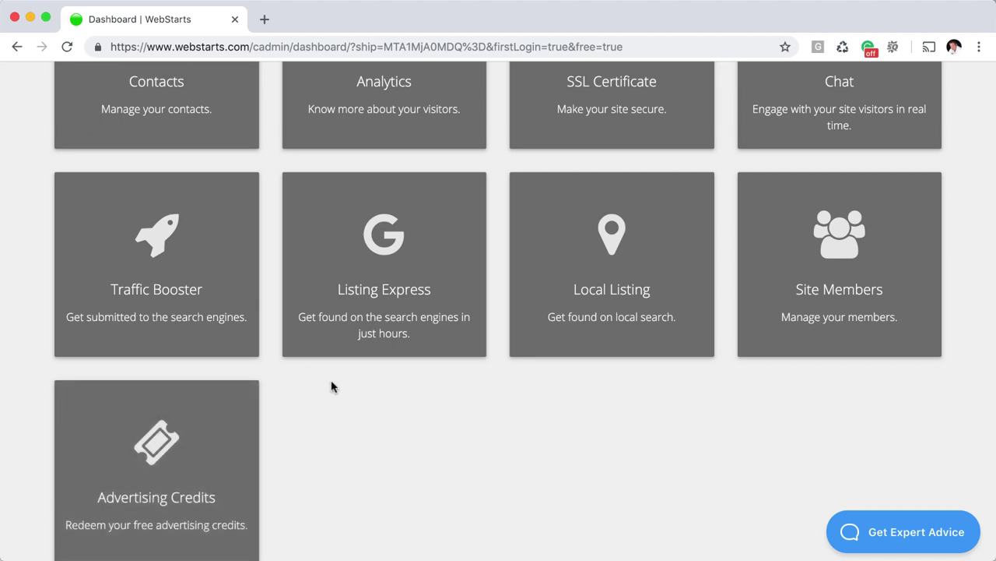
{"action": "scroll", "coordinate": [331, 387], "scroll_direction": "up", "scroll_amount": 10}
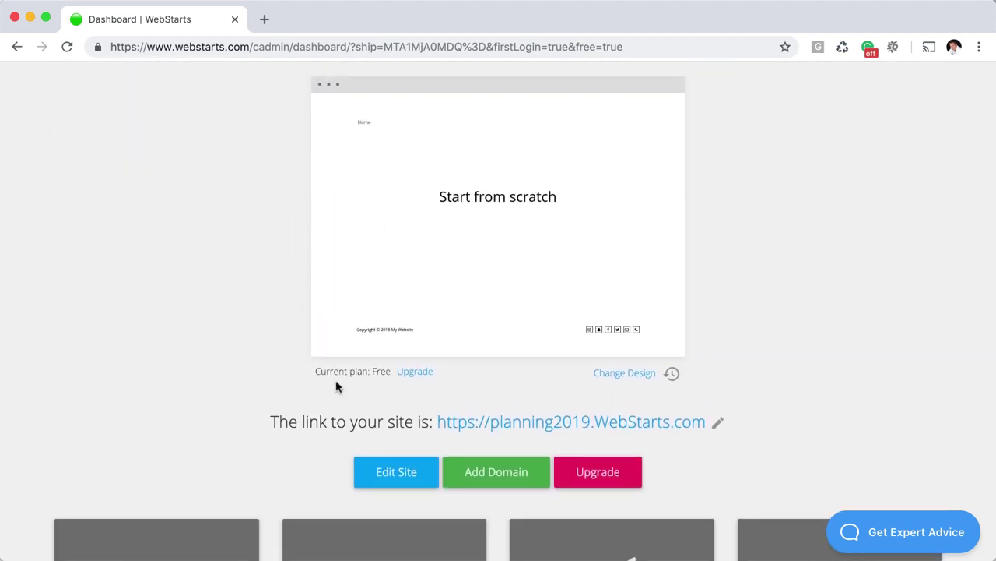
{"action": "scroll", "coordinate": [336, 386], "scroll_direction": "up", "scroll_amount": 2}
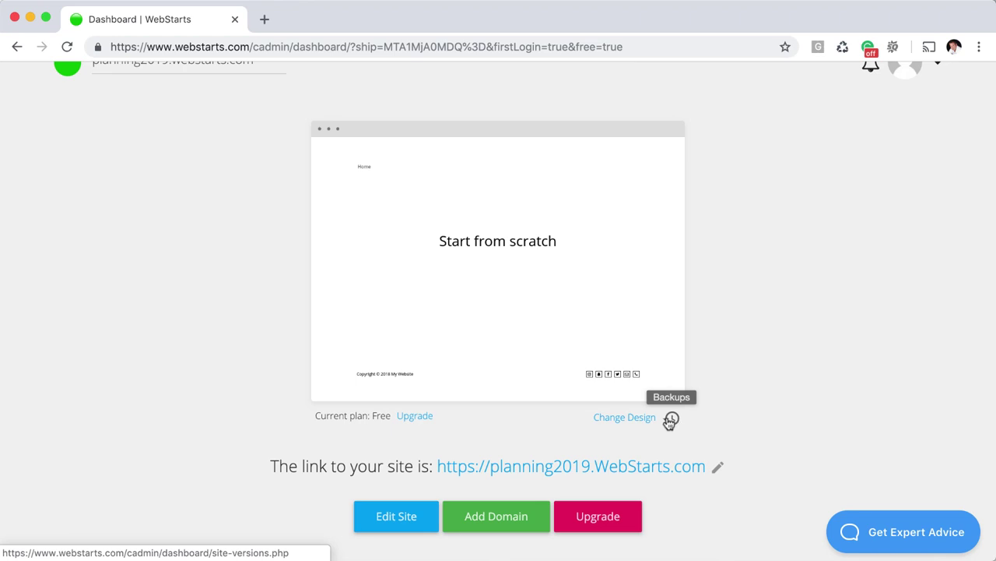
{"action": "mouse_move", "coordinate": [500, 282]}
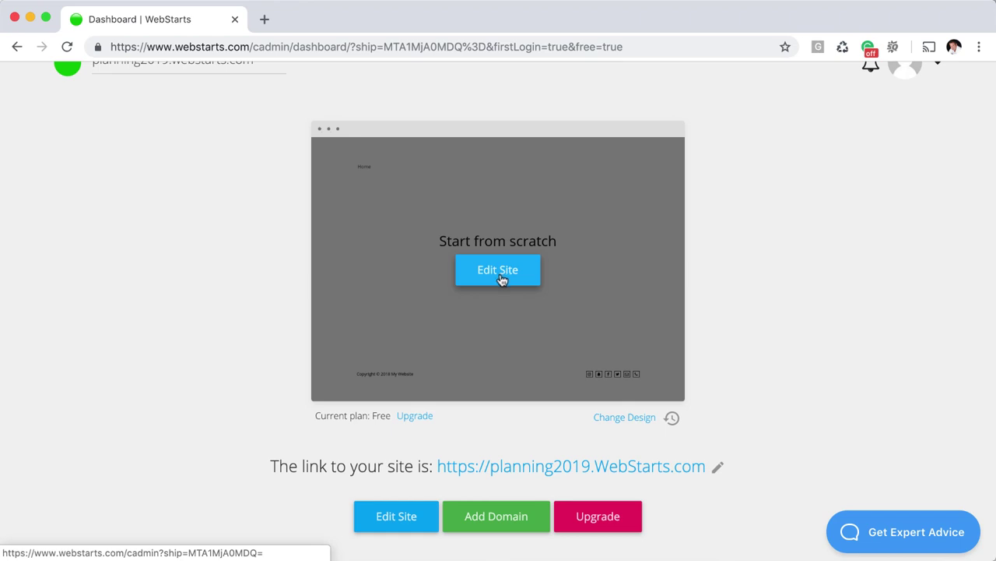
- Open the site in the editor with Edit Site and select the Start from scratch text box
{"action": "left_click", "coordinate": [501, 278]}
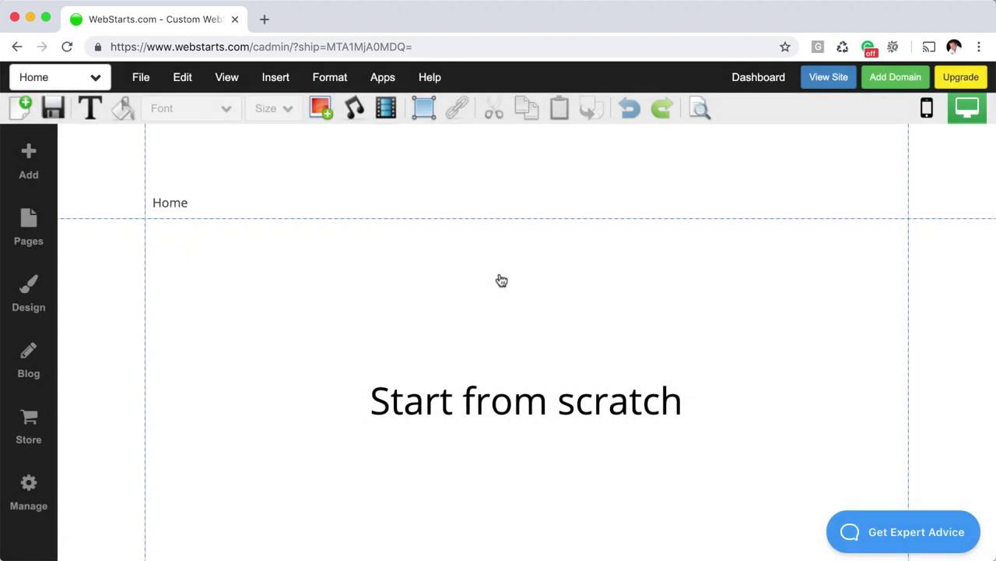
{"action": "left_click", "coordinate": [519, 417]}
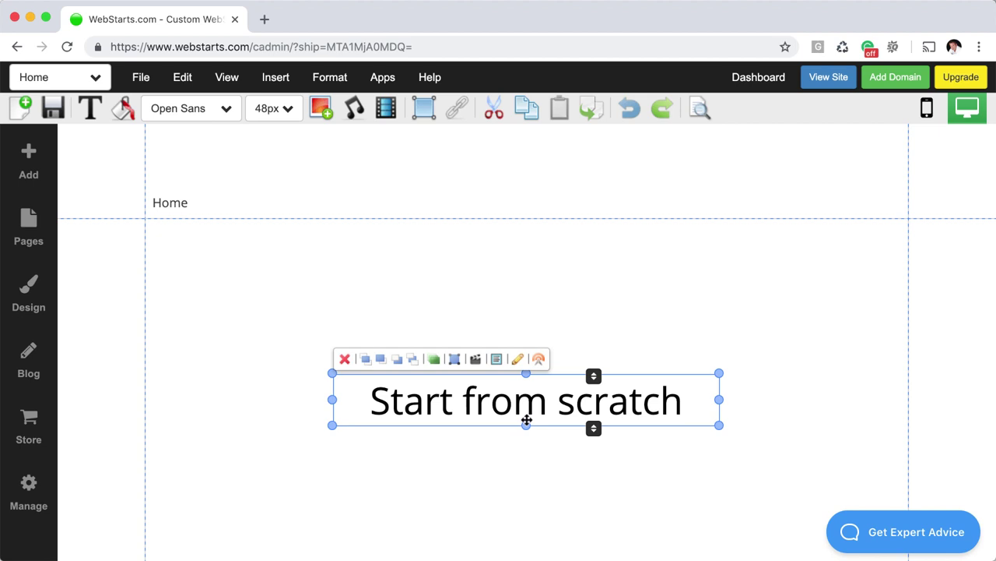
{"action": "left_click", "coordinate": [95, 84]}
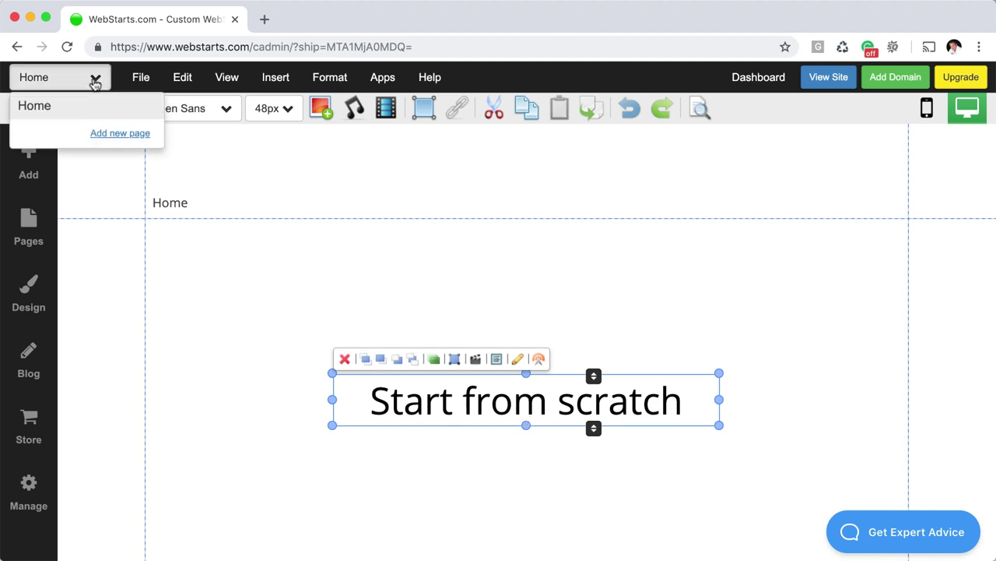
{"action": "left_click", "coordinate": [394, 272]}
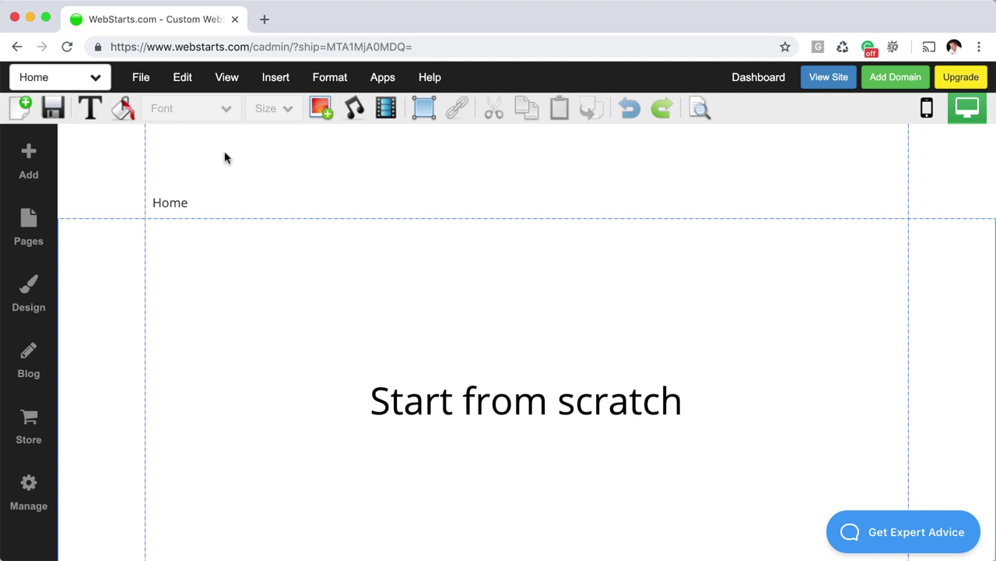
{"action": "left_click", "coordinate": [141, 77]}
{"action": "left_click", "coordinate": [164, 112]}
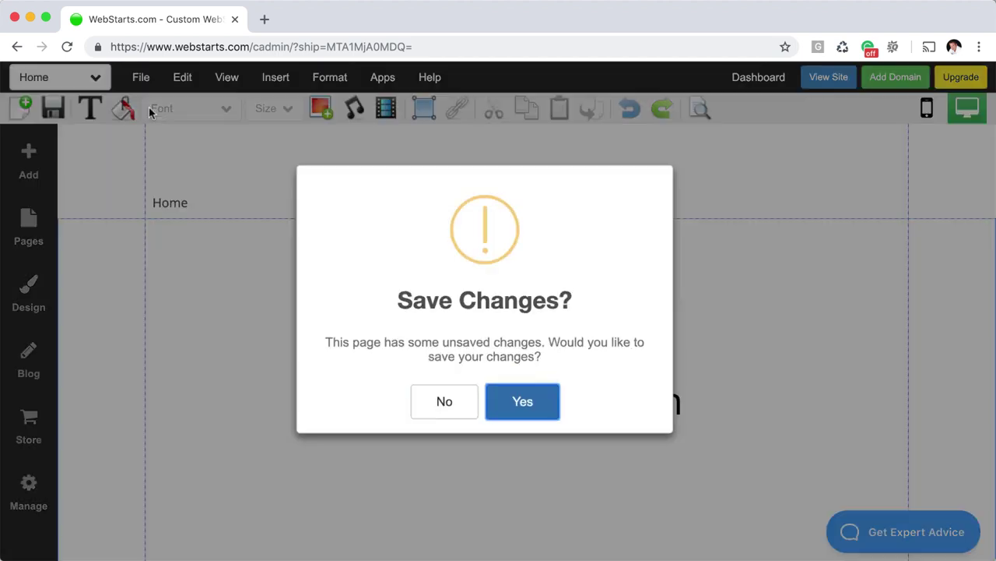
{"action": "left_click", "coordinate": [457, 408]}
{"action": "left_click", "coordinate": [456, 408]}
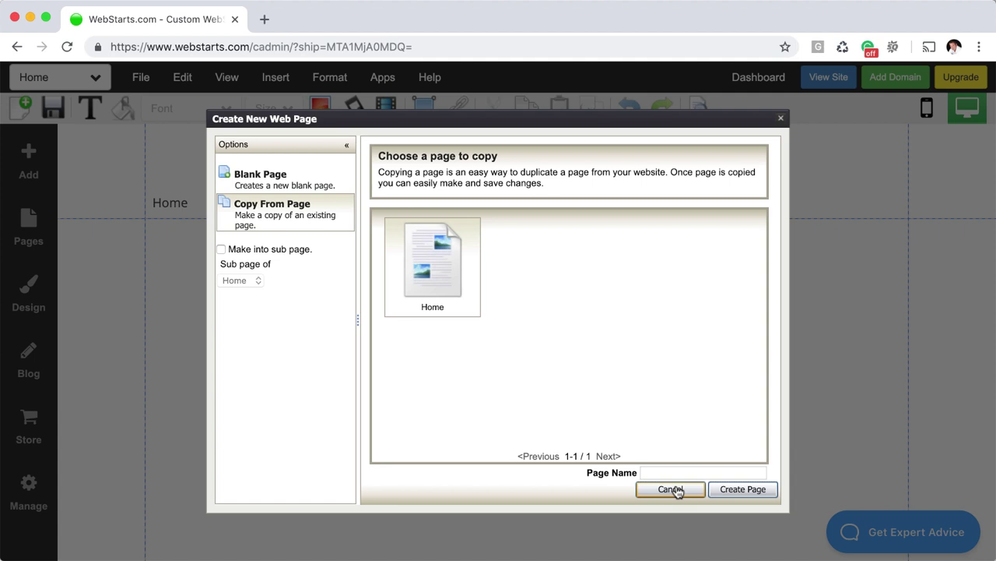
{"action": "left_click", "coordinate": [701, 492]}
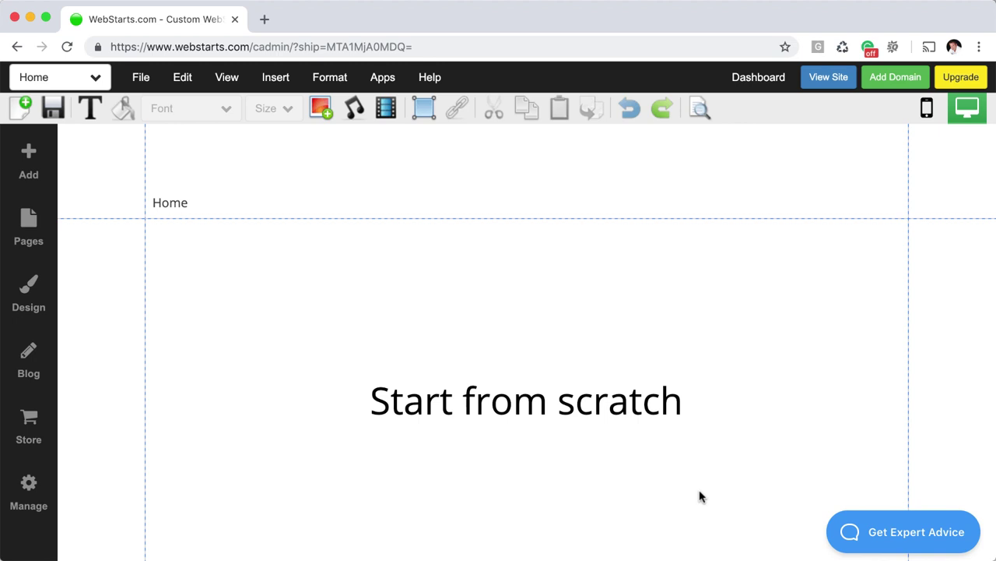
{"action": "left_click", "coordinate": [106, 215]}
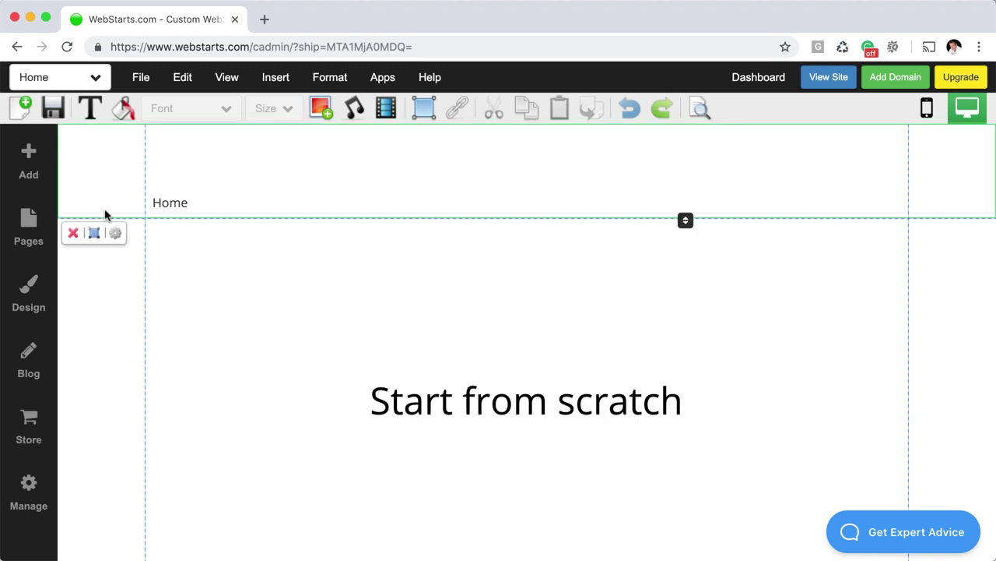
{"action": "scroll", "coordinate": [106, 215], "scroll_direction": "down", "scroll_amount": 1}
{"action": "scroll", "coordinate": [106, 215], "scroll_direction": "down", "scroll_amount": 2}
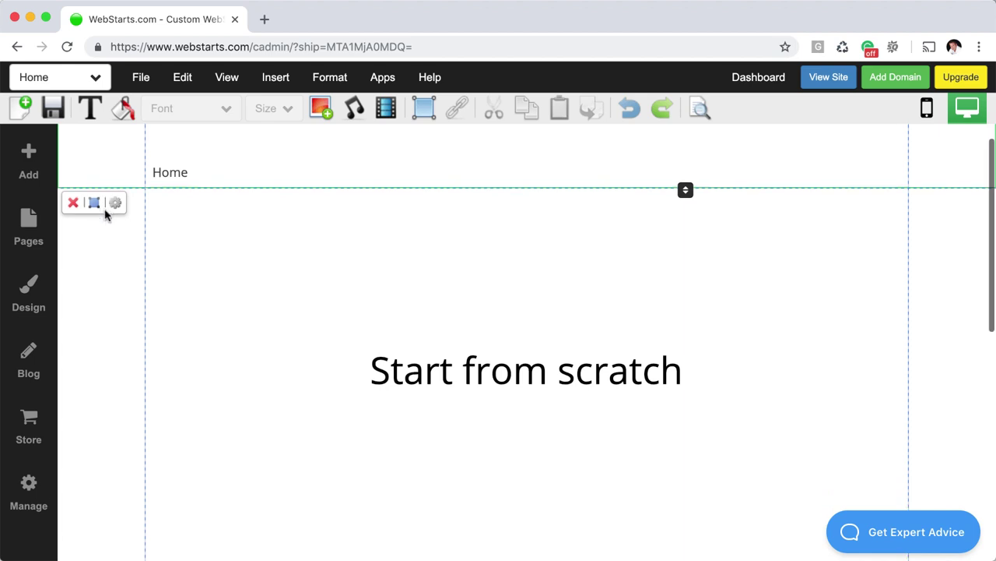
{"action": "scroll", "coordinate": [106, 215], "scroll_direction": "up", "scroll_amount": 1}
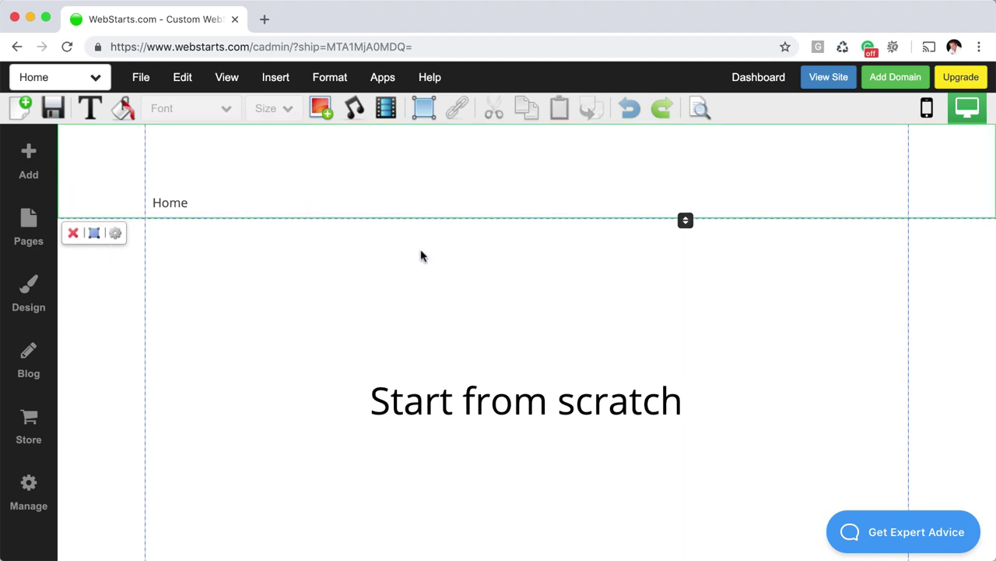
{"action": "scroll", "coordinate": [389, 258], "scroll_direction": "down", "scroll_amount": 2}
{"action": "scroll", "coordinate": [196, 305], "scroll_direction": "down", "scroll_amount": 6}
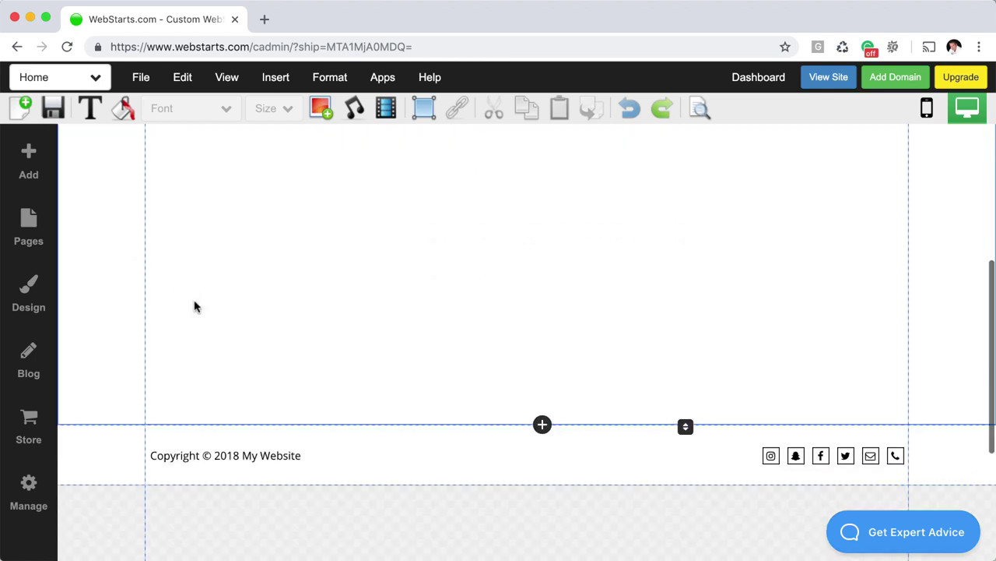
{"action": "scroll", "coordinate": [133, 452], "scroll_direction": "up", "scroll_amount": 8}
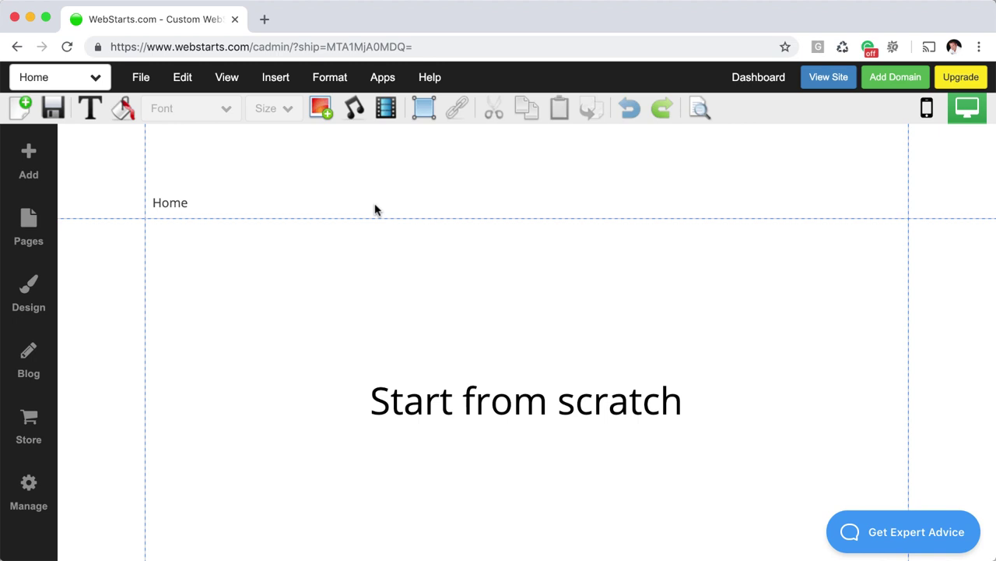
{"action": "left_click_drag", "start_coordinate": [432, 396], "coordinate": [429, 170]}
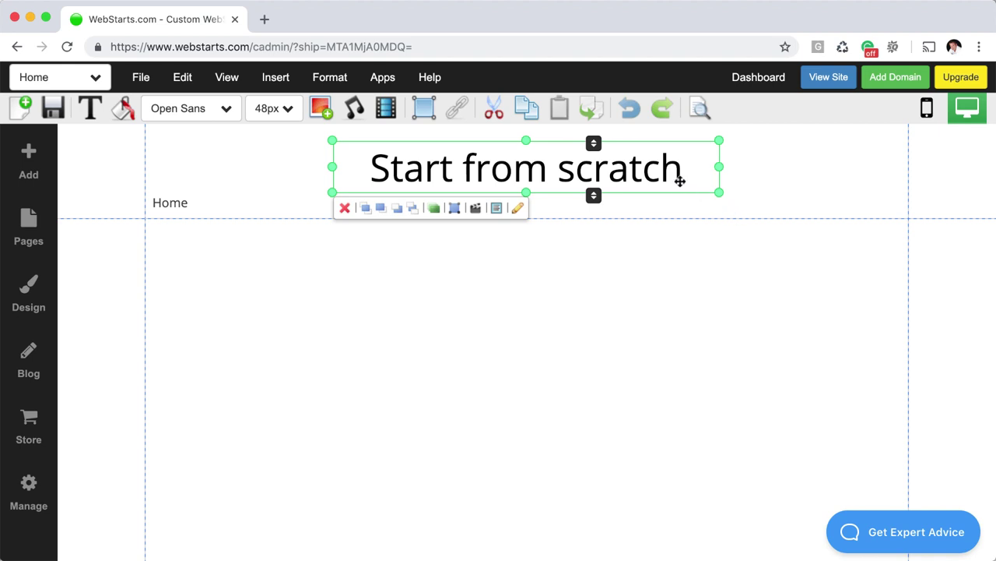
- Begin a new page from the File menu without saving changes, then cancel the new-page dialog
{"action": "left_click", "coordinate": [127, 80]}
{"action": "left_click", "coordinate": [160, 113]}
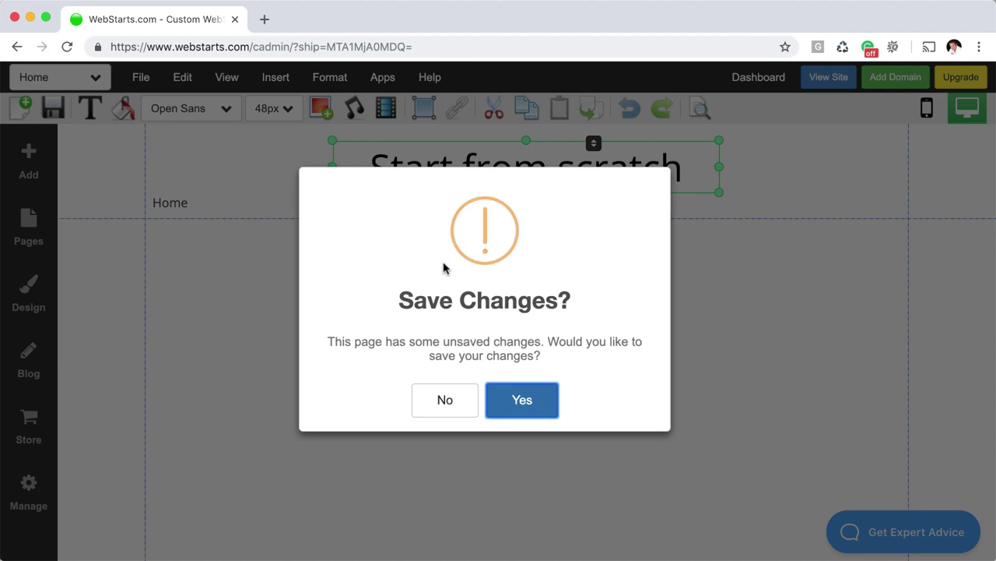
{"action": "left_click", "coordinate": [462, 402]}
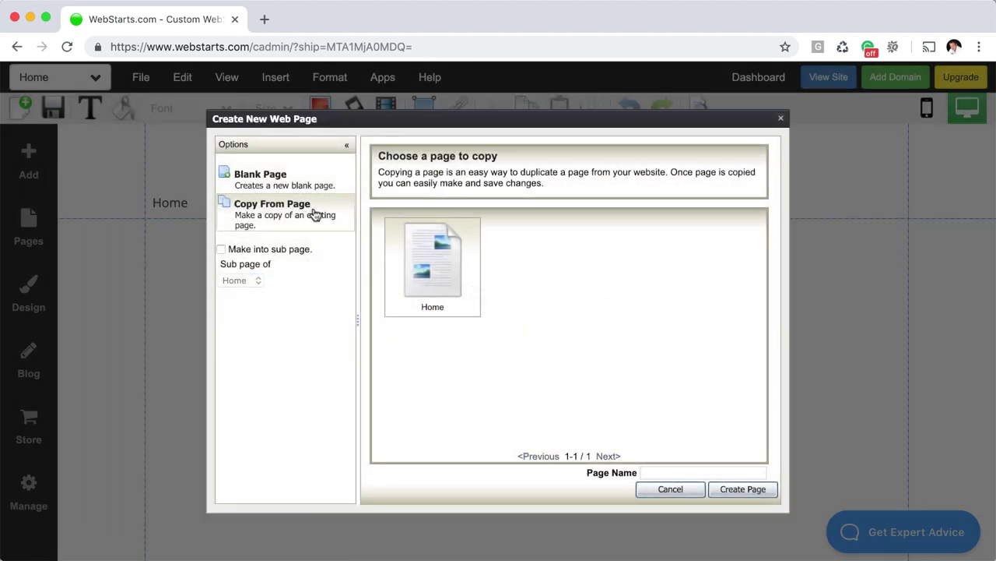
{"action": "left_click", "coordinate": [671, 490]}
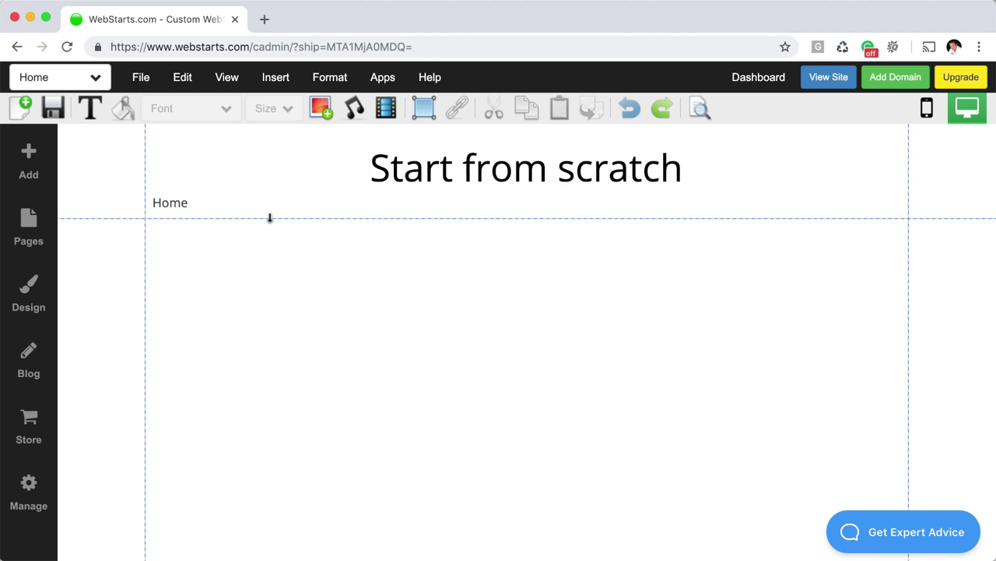
{"action": "left_click", "coordinate": [123, 205]}
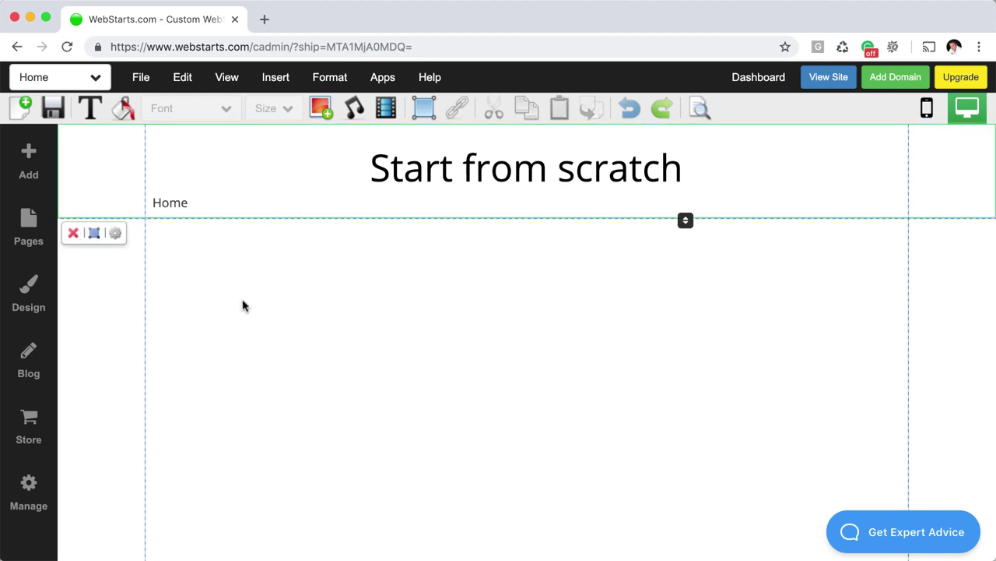
{"action": "scroll", "coordinate": [242, 302], "scroll_direction": "down", "scroll_amount": 5}
{"action": "left_click", "coordinate": [161, 243]}
{"action": "scroll", "coordinate": [164, 245], "scroll_direction": "up", "scroll_amount": 5}
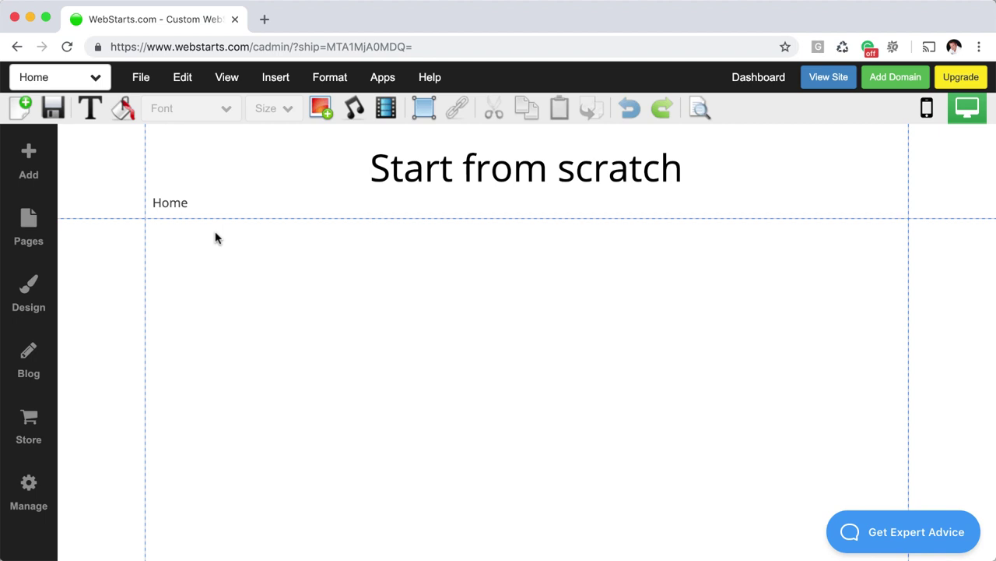
{"action": "left_click", "coordinate": [225, 79]}
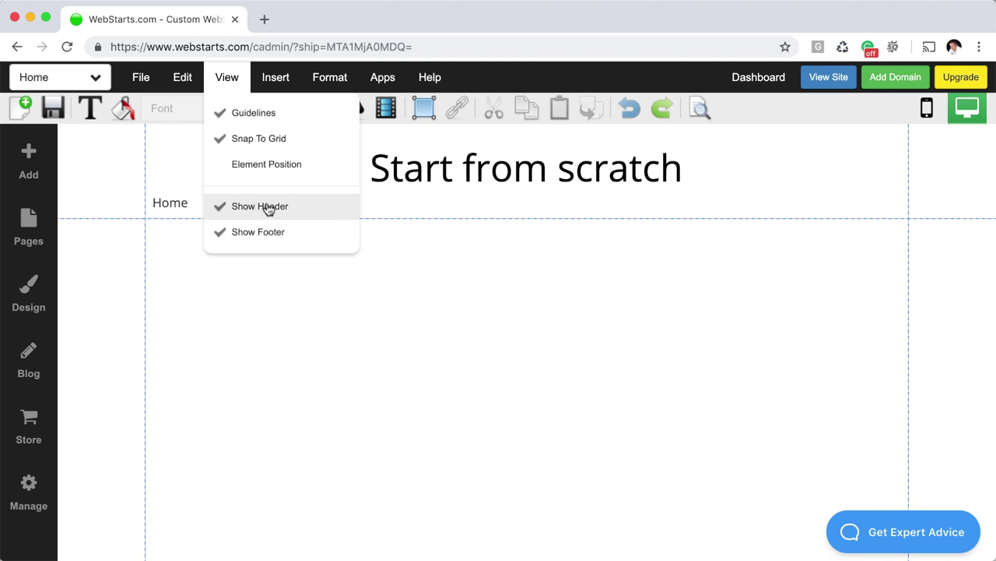
{"action": "left_click", "coordinate": [263, 207]}
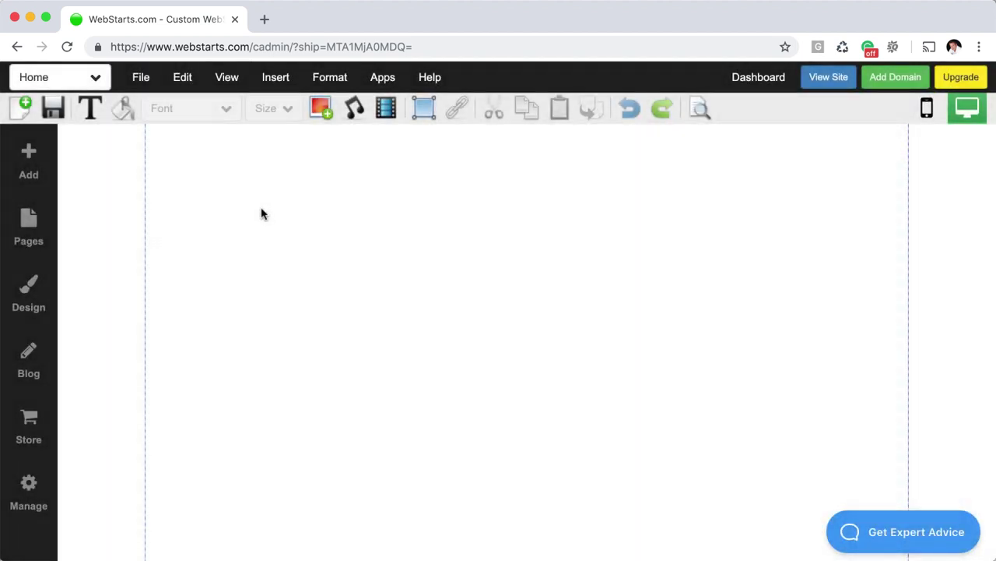
{"action": "left_click", "coordinate": [225, 79]}
{"action": "left_click", "coordinate": [242, 207]}
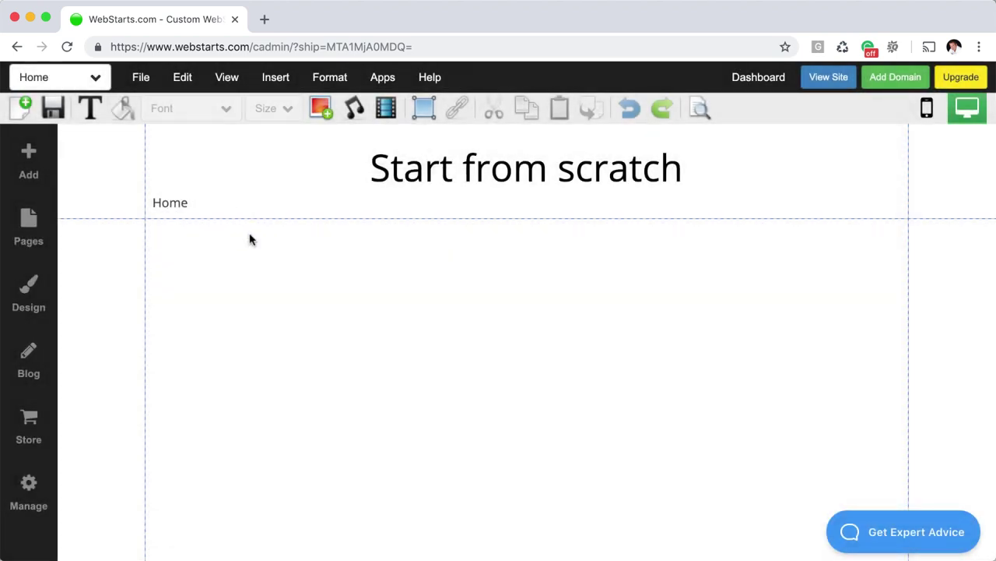
- Move the Start from scratch heading down into the page body and retype it as 'Headline'
{"action": "left_click_drag", "start_coordinate": [436, 167], "coordinate": [460, 309]}
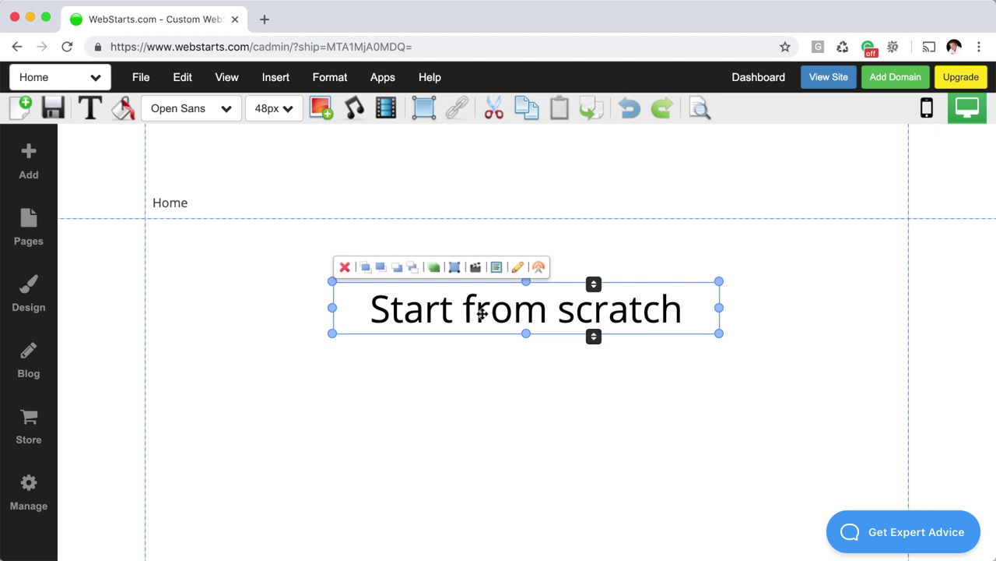
{"action": "double_click", "coordinate": [483, 313]}
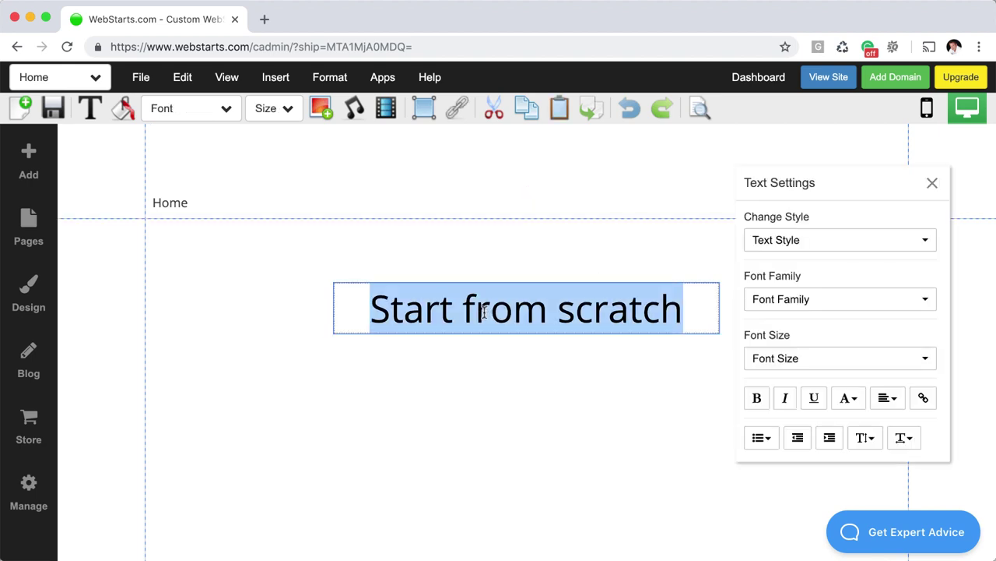
{"action": "type", "text": "Headline"}
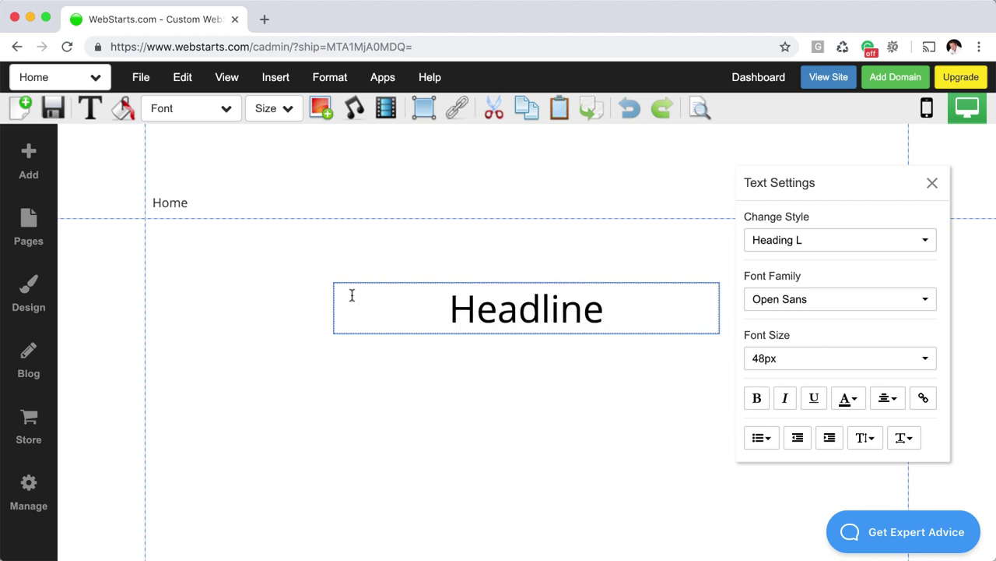
{"action": "left_click", "coordinate": [483, 352]}
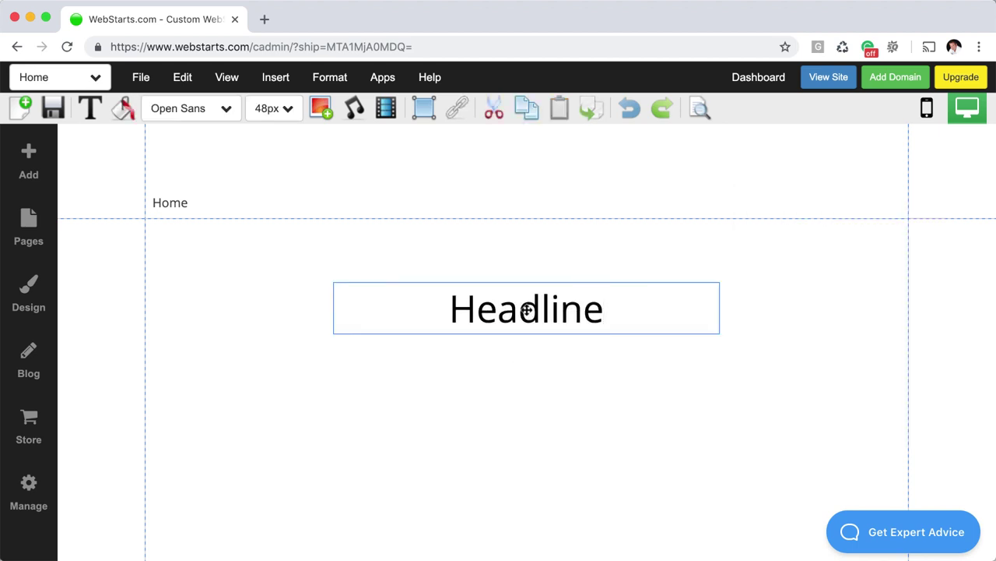
- Apply the Heading L style to the headline and nudge the box slightly higher
{"action": "double_click", "coordinate": [526, 310]}
{"action": "left_click", "coordinate": [788, 234]}
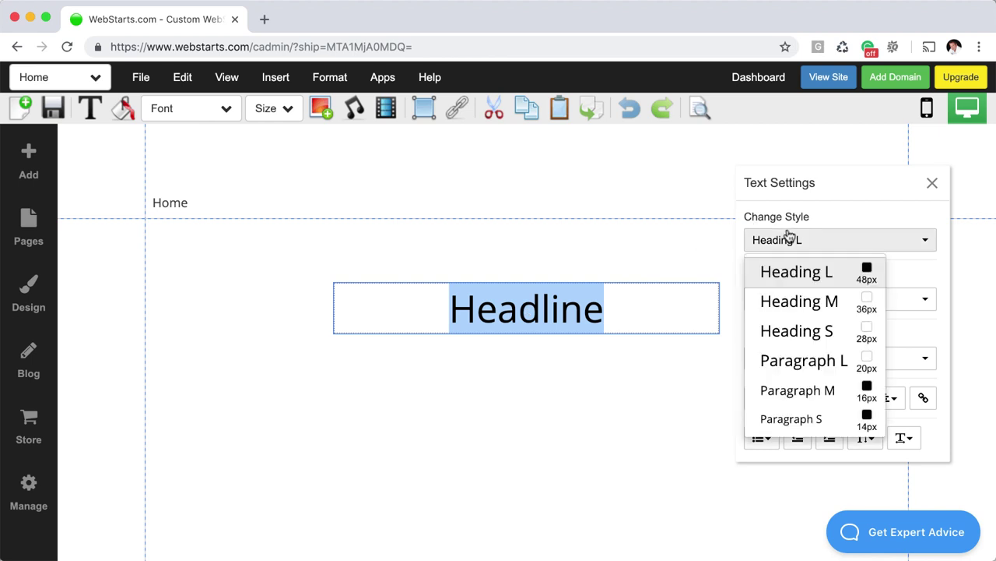
{"action": "left_click", "coordinate": [789, 273]}
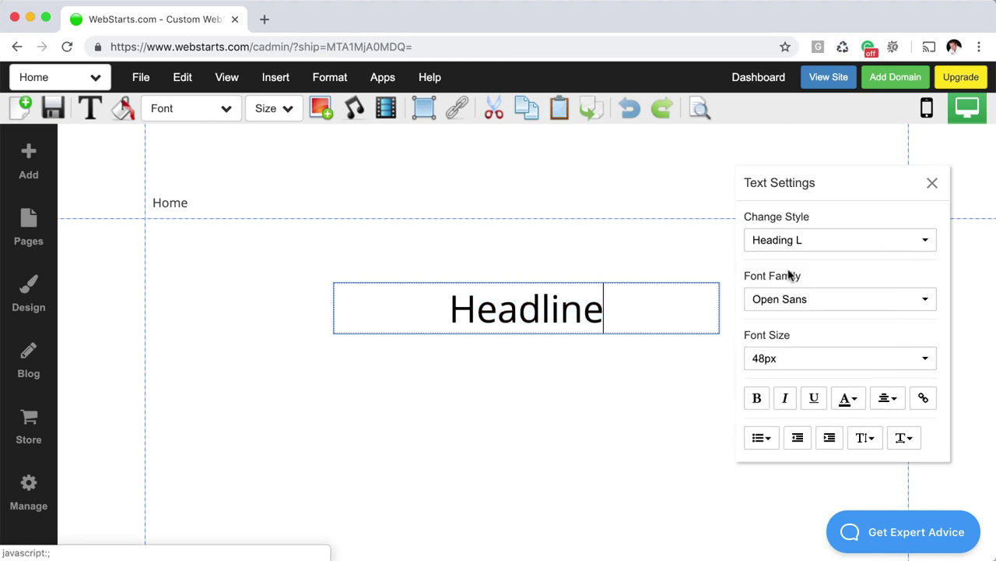
{"action": "left_click", "coordinate": [642, 351]}
{"action": "left_click", "coordinate": [665, 312]}
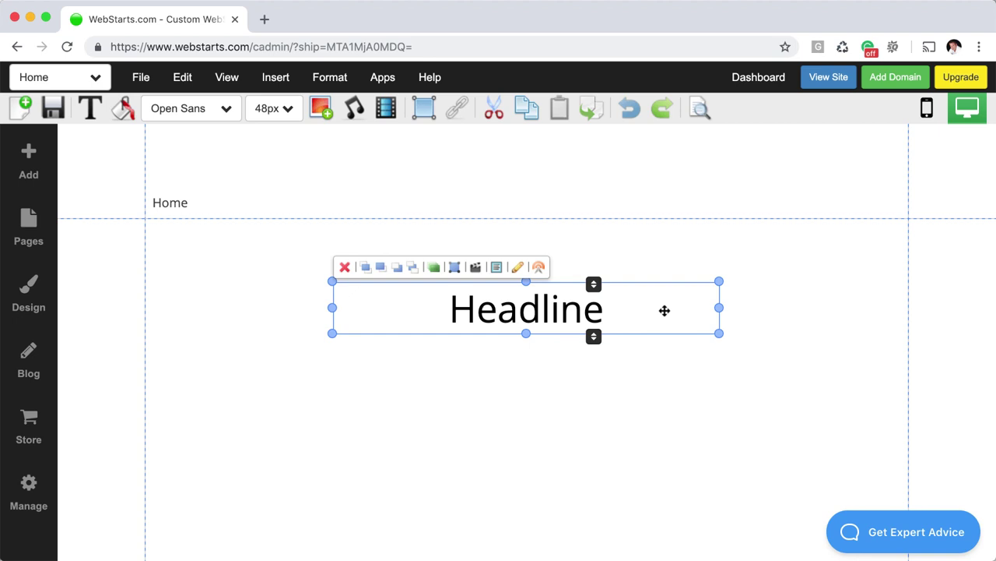
{"action": "mouse_move", "coordinate": [660, 314]}
{"action": "left_mouse_down"}
{"action": "mouse_move", "coordinate": [659, 282]}
{"action": "mouse_move", "coordinate": [659, 300]}
{"action": "left_mouse_up"}
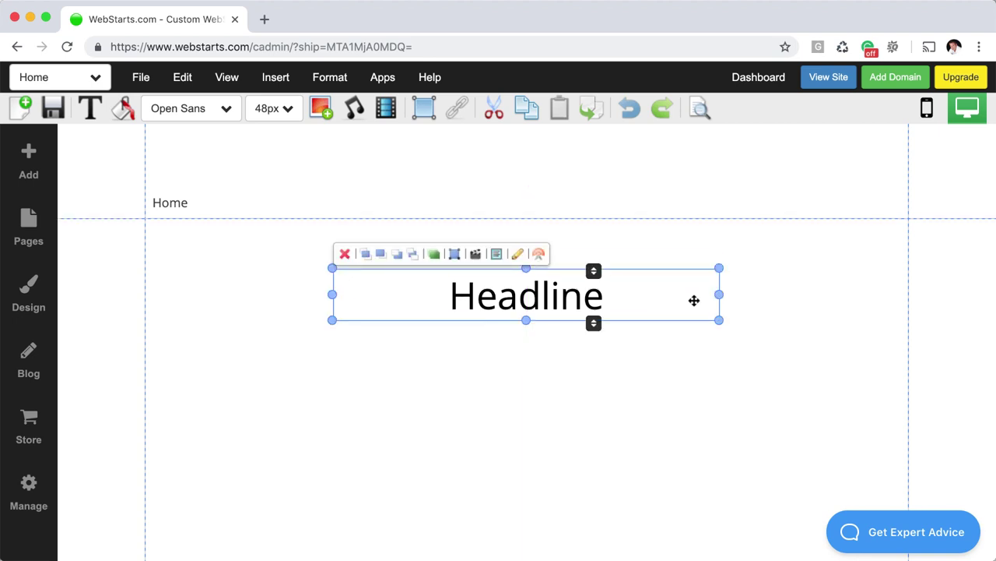
{"action": "left_click", "coordinate": [668, 346]}
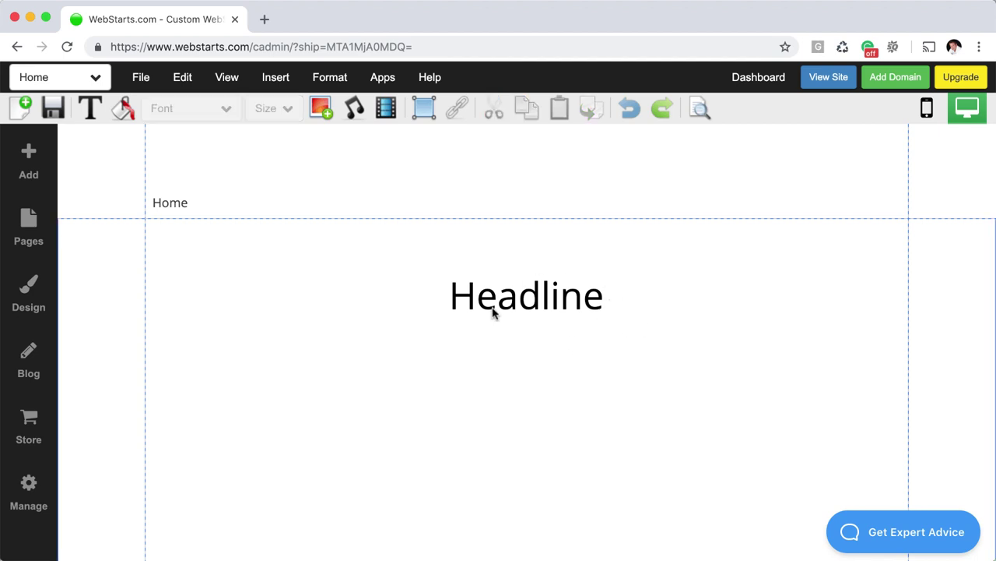
- Replace the headline text with 'We Sell Widgets'
{"action": "left_click", "coordinate": [556, 297]}
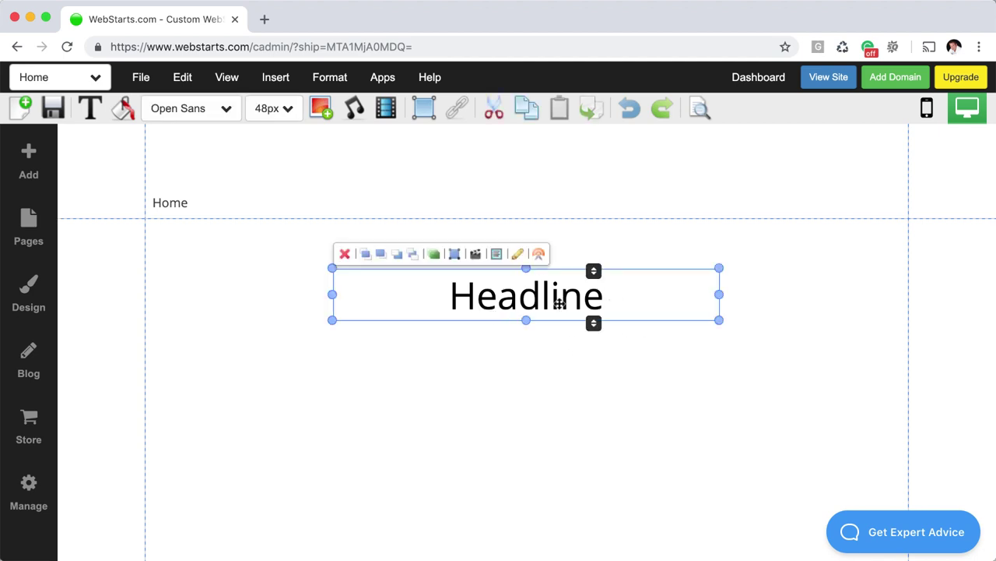
{"action": "double_click", "coordinate": [558, 304]}
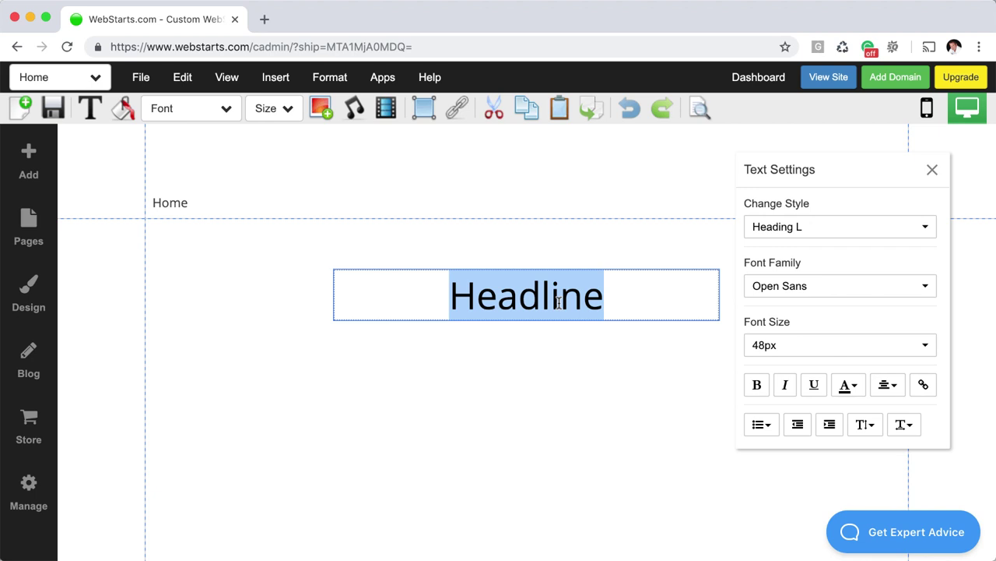
{"action": "type", "text": "We Sell Widgets"}
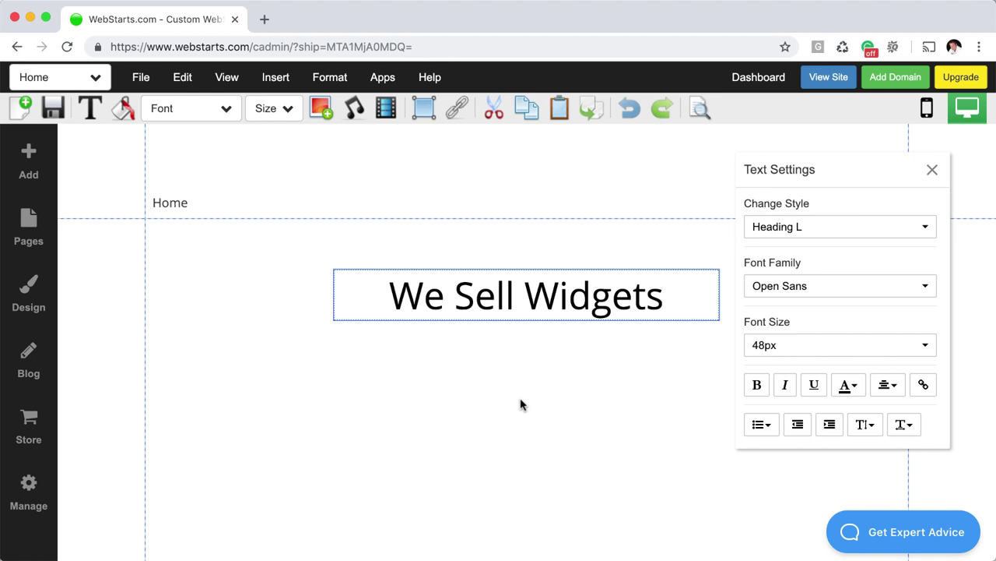
{"action": "left_click", "coordinate": [520, 404]}
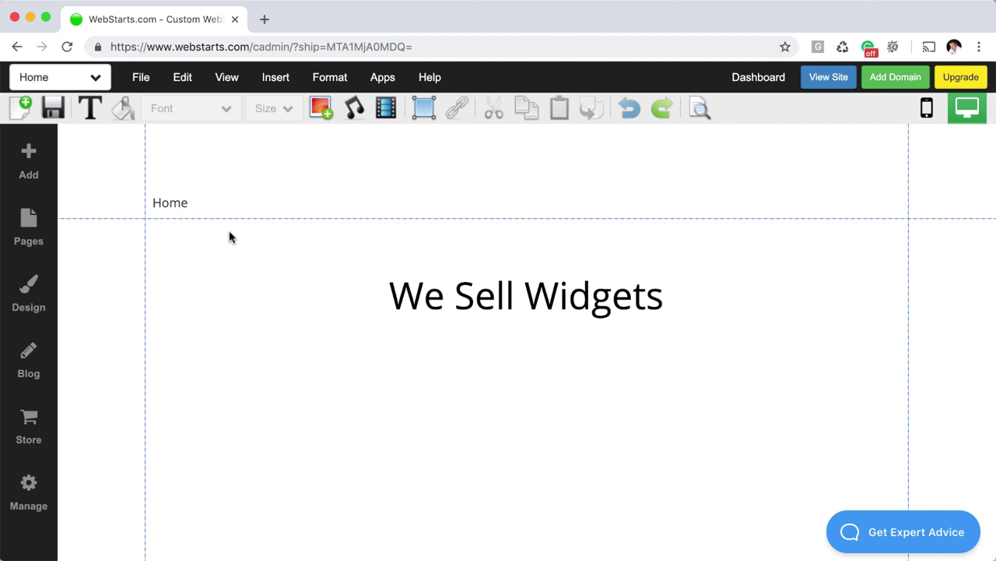
- Close the image library unused, then insert a bookmark icon from Add > Icon
{"action": "left_click", "coordinate": [328, 114]}
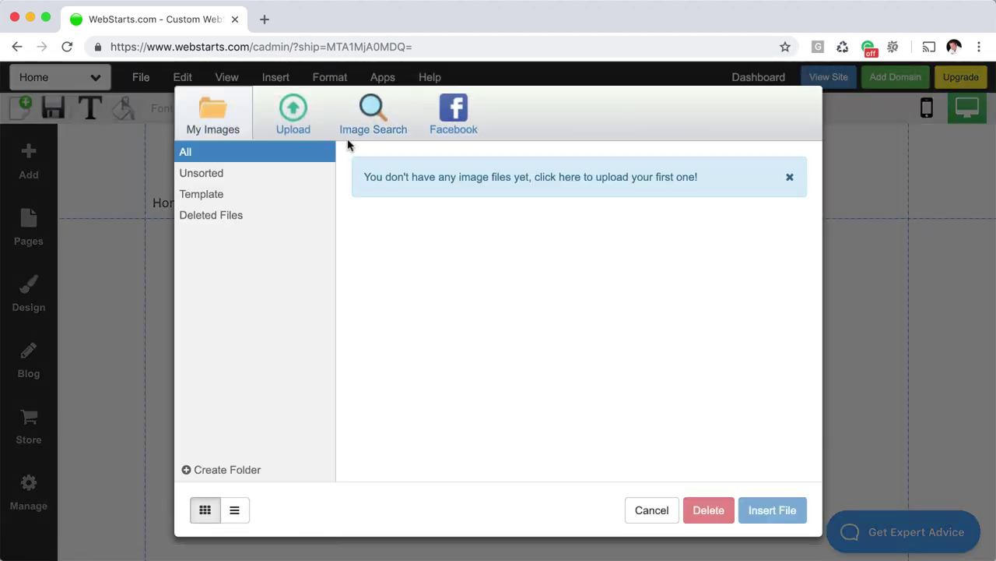
{"action": "left_click", "coordinate": [657, 513]}
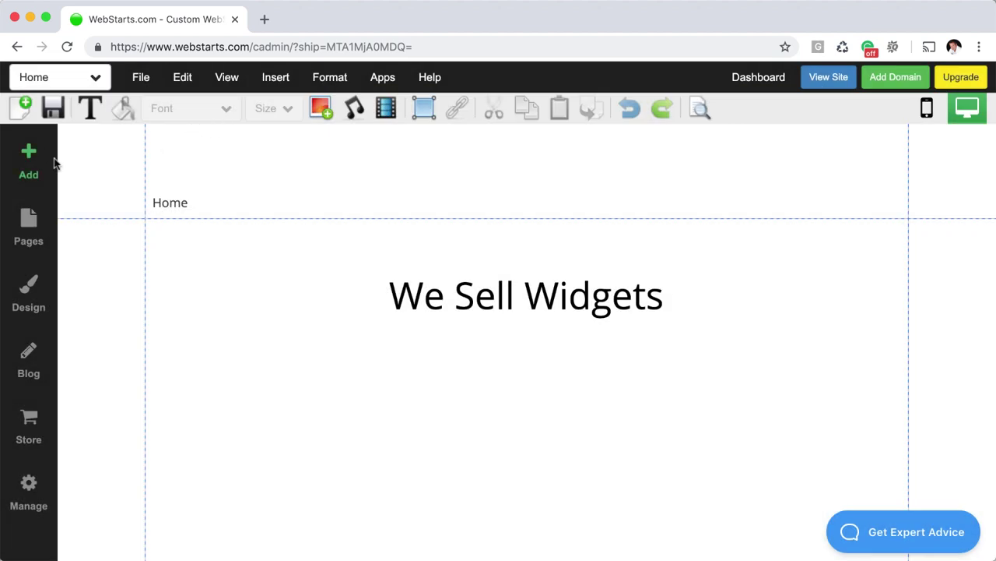
{"action": "left_click", "coordinate": [52, 161]}
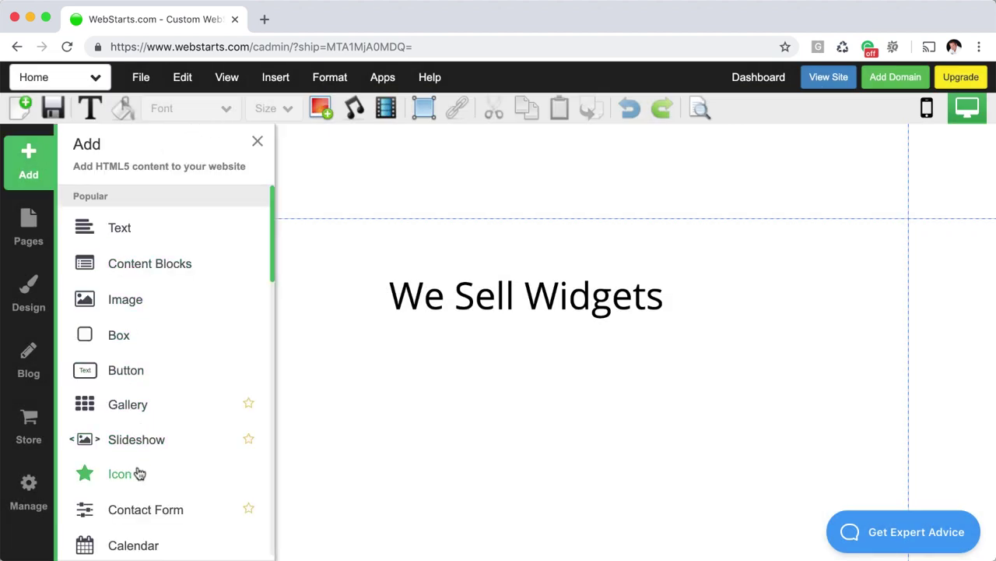
{"action": "left_click", "coordinate": [138, 473]}
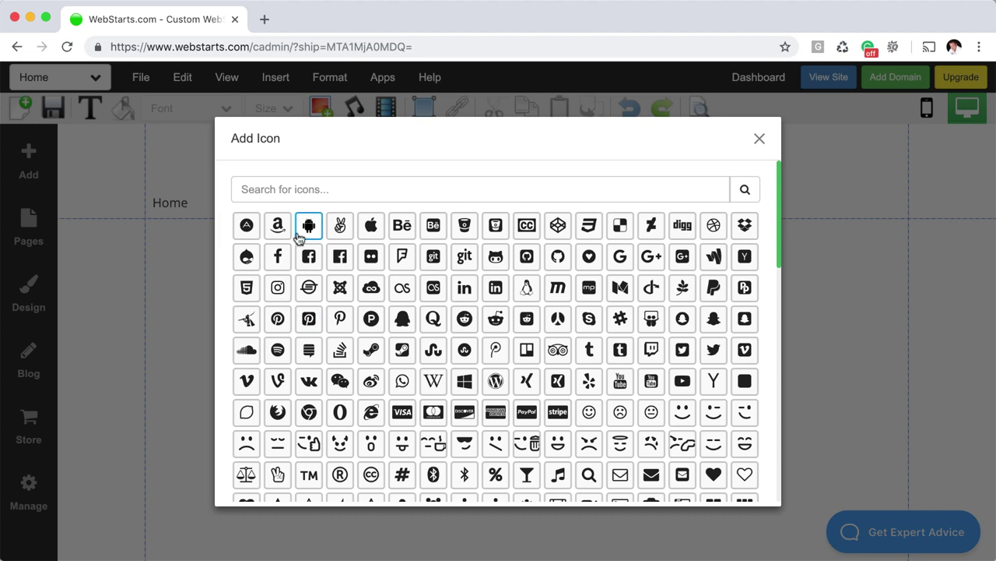
{"action": "scroll", "coordinate": [363, 380], "scroll_direction": "down", "scroll_amount": 5}
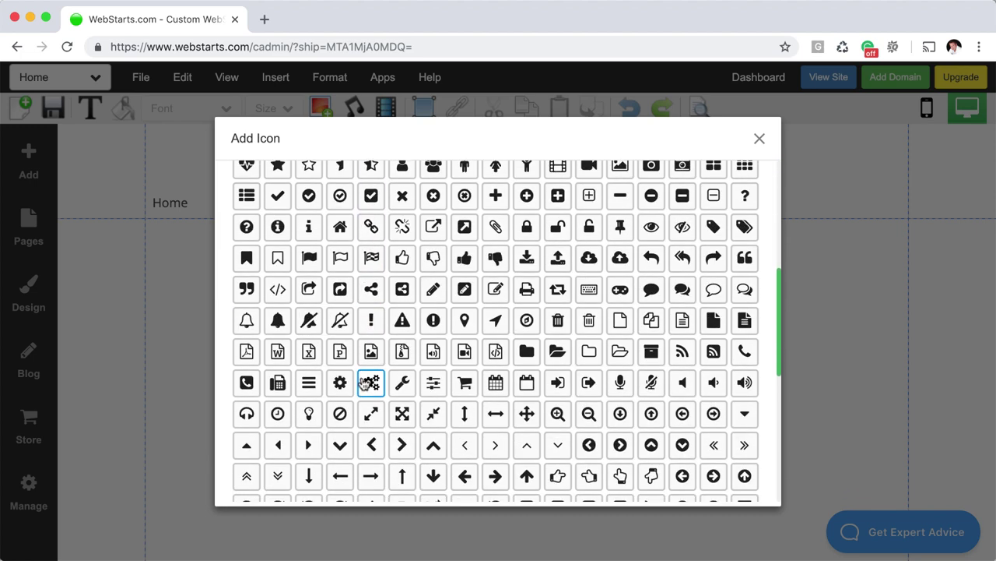
{"action": "left_click", "coordinate": [246, 258]}
- Shrink the bookmark icon and attach it to the header just above the Home link
{"action": "left_click_drag", "start_coordinate": [238, 319], "coordinate": [213, 294]}
{"action": "left_click_drag", "start_coordinate": [167, 263], "coordinate": [178, 160]}
{"action": "left_click", "coordinate": [201, 185]}
{"action": "left_click", "coordinate": [222, 277]}
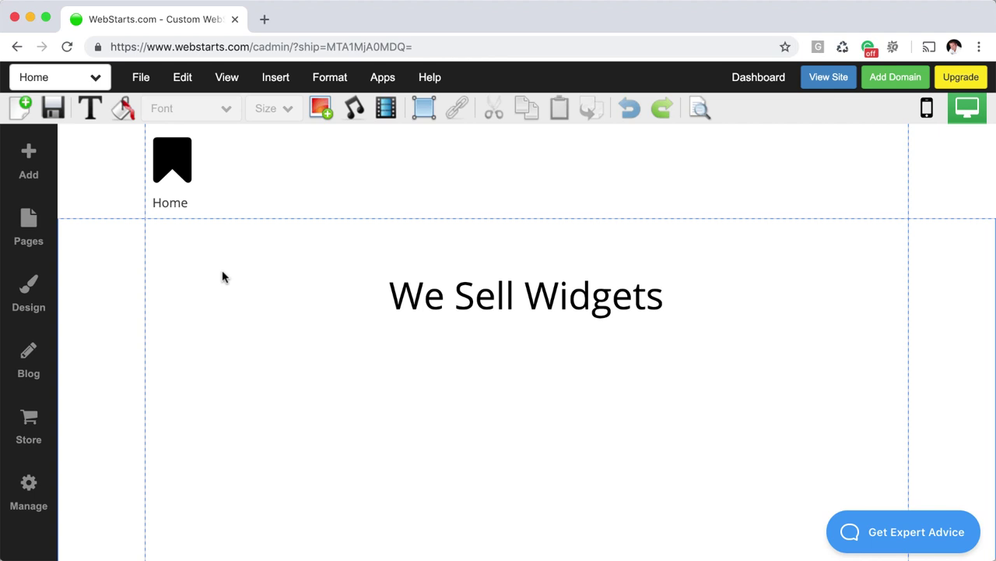
{"action": "left_click", "coordinate": [184, 206]}
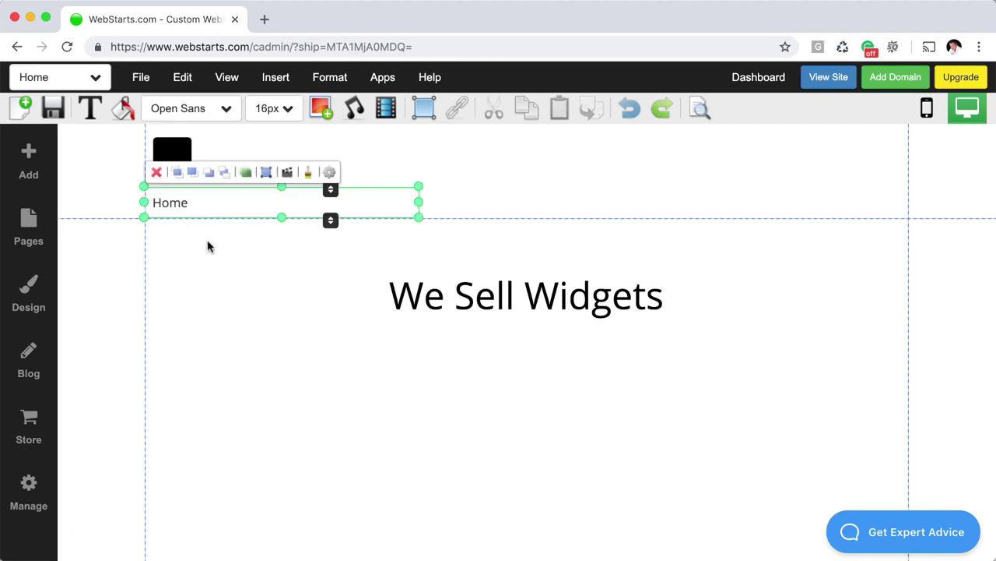
{"action": "left_click", "coordinate": [228, 266]}
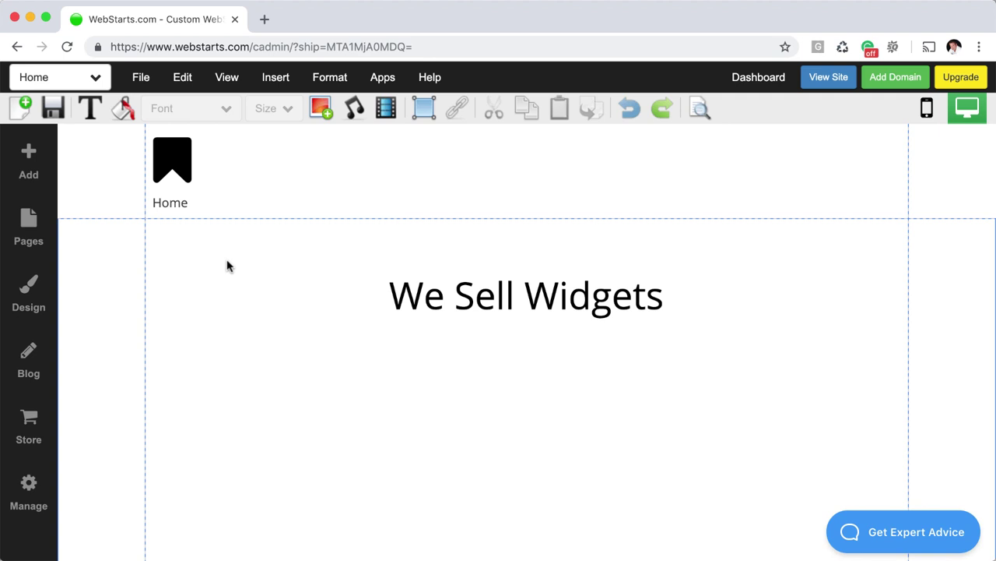
- Add a Paragraph L text block and drop it into the header beside the bookmark icon
{"action": "left_click", "coordinate": [35, 164]}
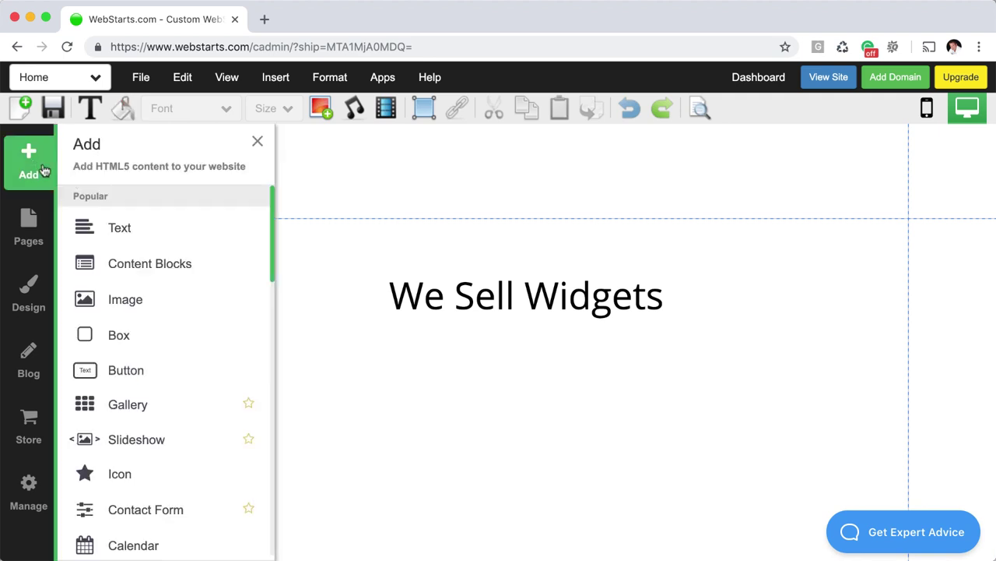
{"action": "left_click", "coordinate": [98, 219]}
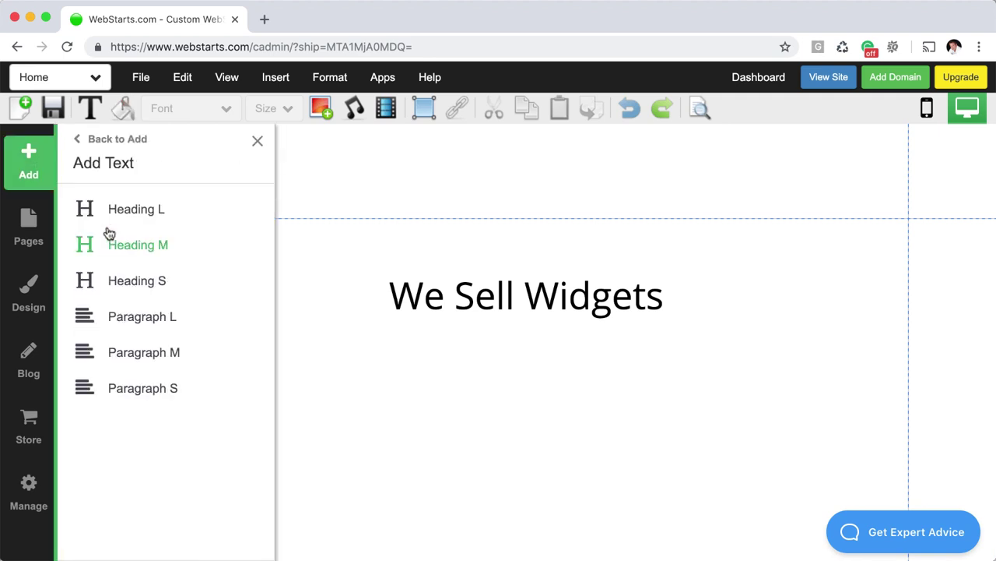
{"action": "left_click", "coordinate": [173, 332]}
{"action": "left_click_drag", "start_coordinate": [247, 265], "coordinate": [267, 169]}
{"action": "left_click", "coordinate": [471, 164]}
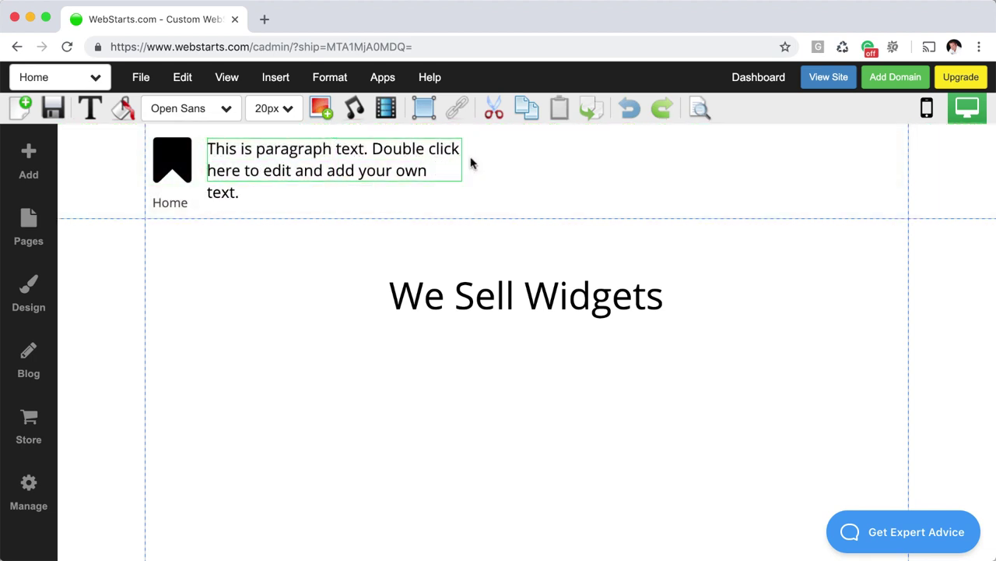
- Widen the paragraph box to two lines and select all its placeholder text
{"action": "left_click_drag", "start_coordinate": [471, 163], "coordinate": [576, 164]}
{"action": "left_click", "coordinate": [391, 196]}
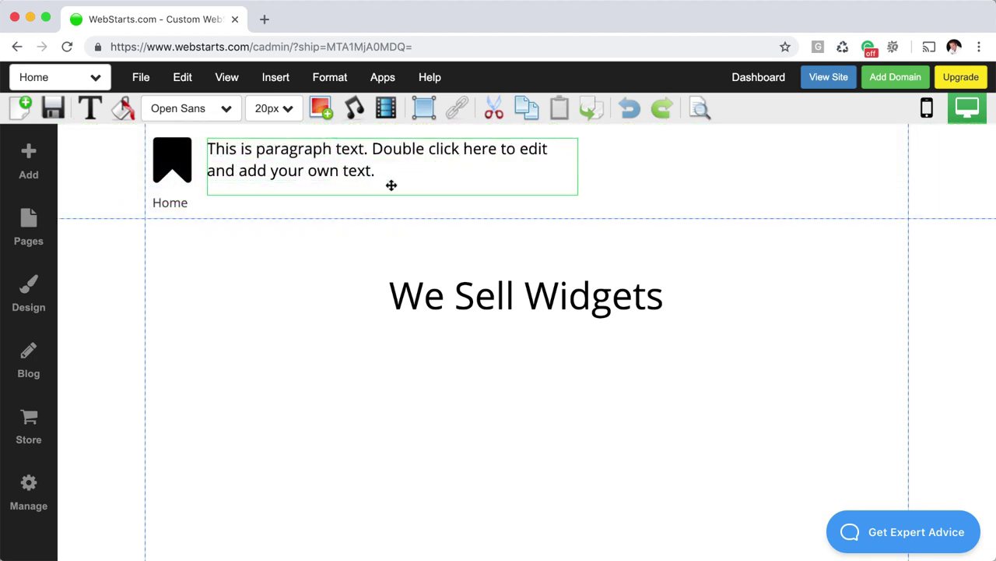
{"action": "left_click", "coordinate": [394, 168]}
{"action": "double_click", "coordinate": [395, 169]}
{"action": "left_click_drag", "start_coordinate": [393, 169], "coordinate": [209, 140]}
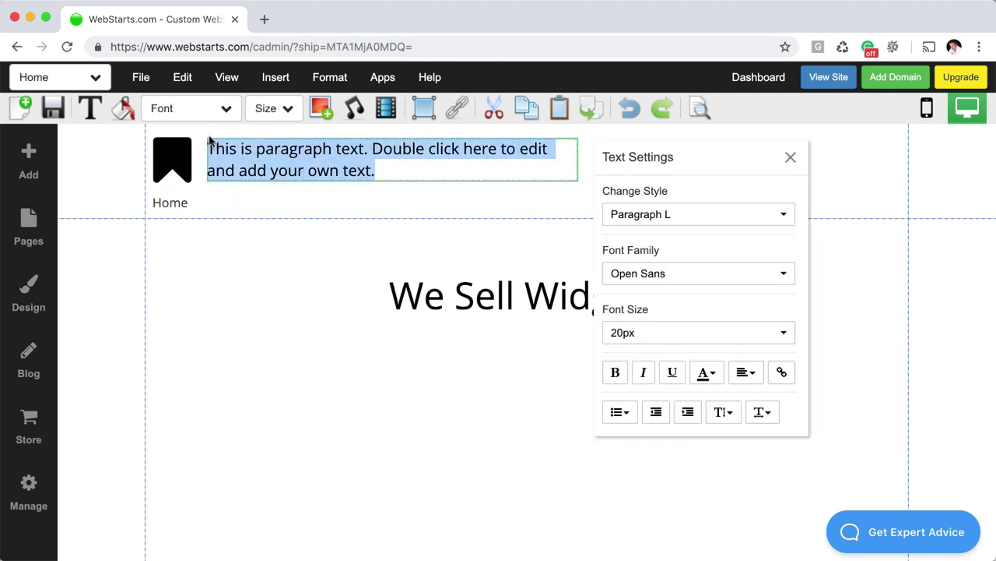
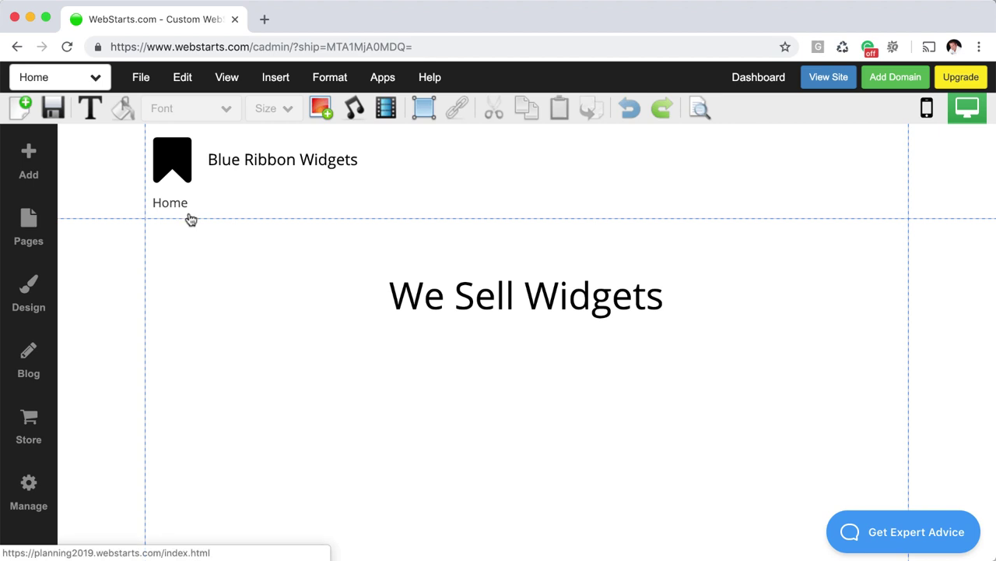
- Move the Home link to the right side of the header and widen its text box
{"action": "left_click", "coordinate": [187, 207]}
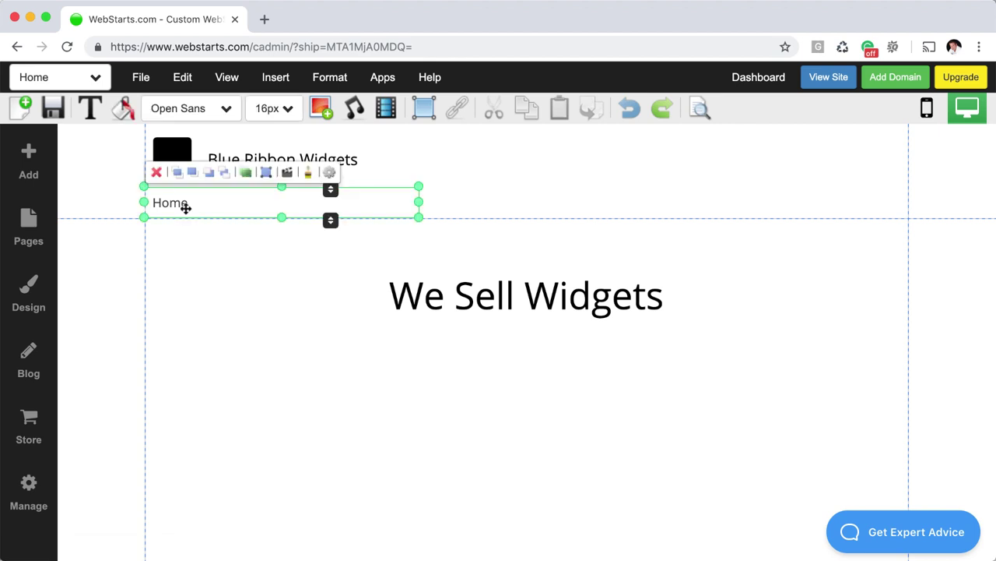
{"action": "left_click_drag", "start_coordinate": [187, 207], "coordinate": [538, 165]}
{"action": "left_click_drag", "start_coordinate": [703, 159], "coordinate": [911, 173]}
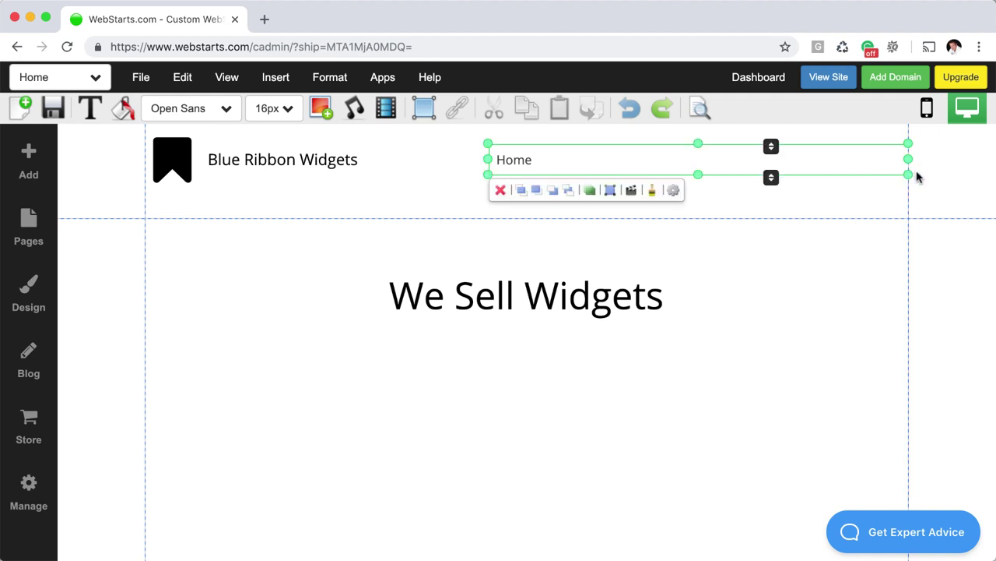
{"action": "left_click", "coordinate": [916, 173]}
{"action": "left_click", "coordinate": [847, 169]}
- Line up the logo, Blue Ribbon Widgets site name and Home link on one level
{"action": "left_click", "coordinate": [167, 163]}
{"action": "left_click_drag", "start_coordinate": [167, 163], "coordinate": [187, 164]}
{"action": "double_click", "coordinate": [187, 165]}
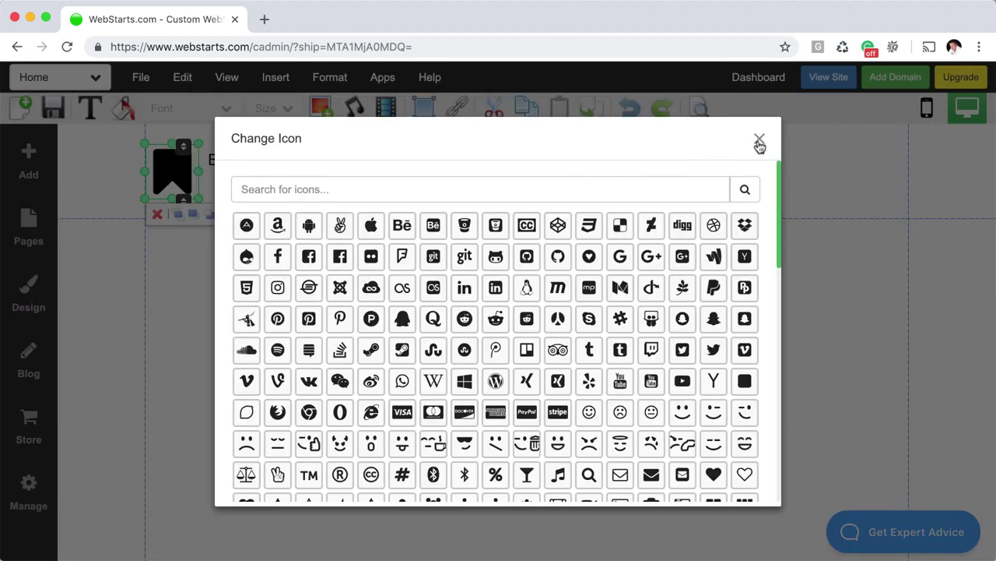
{"action": "left_click", "coordinate": [759, 139]}
{"action": "left_click", "coordinate": [294, 158]}
{"action": "left_click_drag", "start_coordinate": [285, 159], "coordinate": [336, 171]}
{"action": "left_click", "coordinate": [576, 160]}
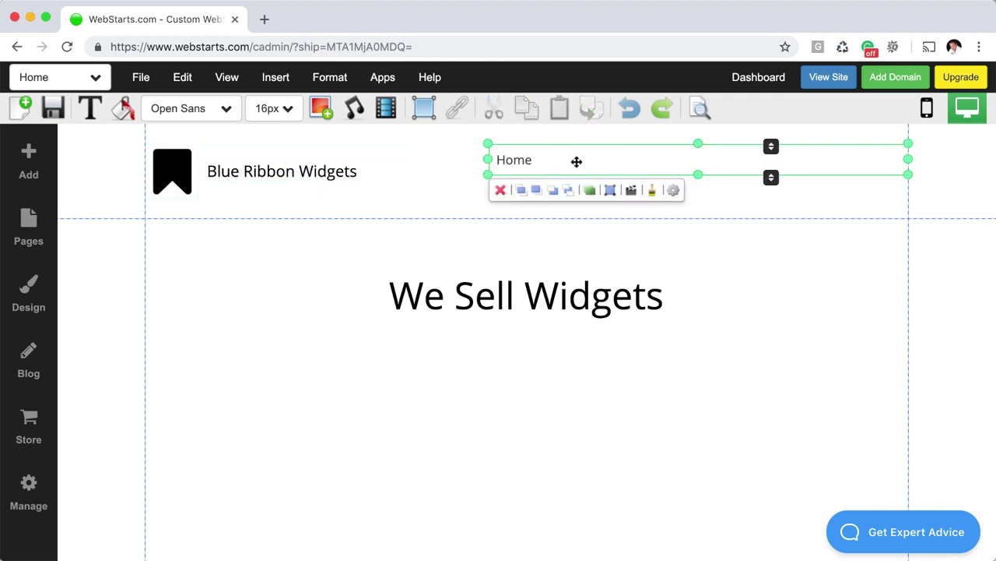
{"action": "left_click_drag", "start_coordinate": [576, 161], "coordinate": [577, 172]}
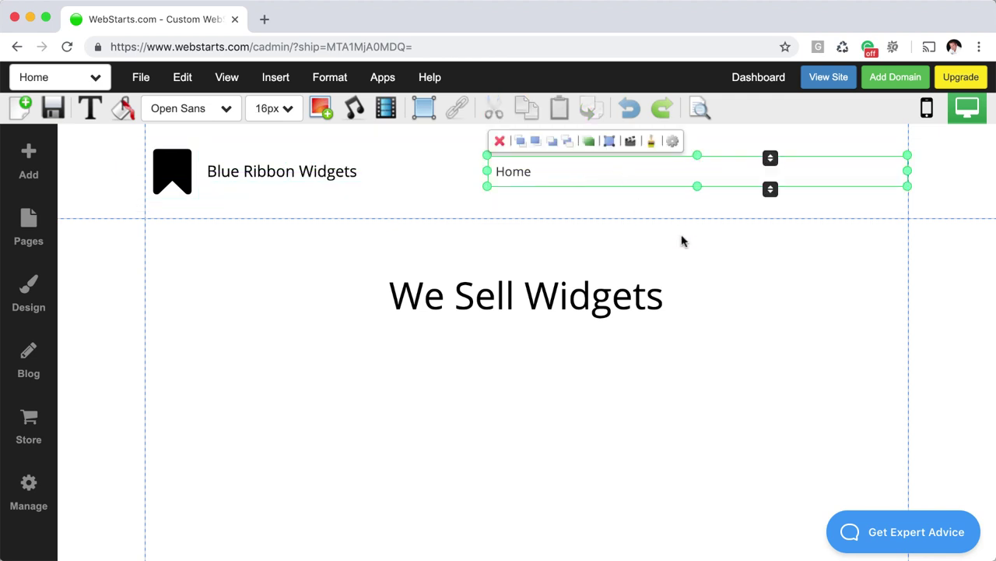
{"action": "left_click", "coordinate": [752, 293]}
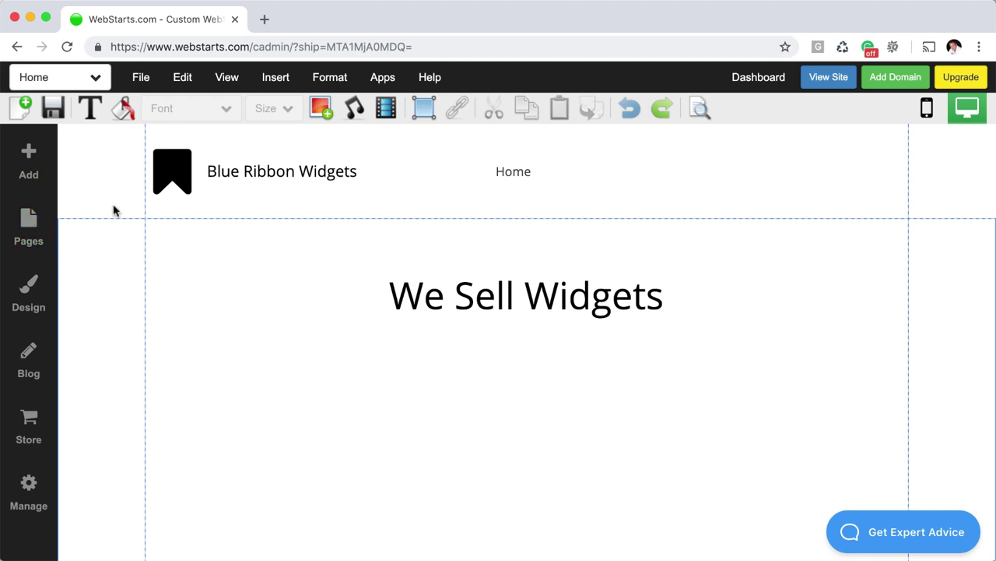
{"action": "scroll", "coordinate": [113, 210], "scroll_direction": "down", "scroll_amount": 1}
- Insert a medium paragraph text box just below the We Sell Widgets heading
{"action": "left_click", "coordinate": [28, 174]}
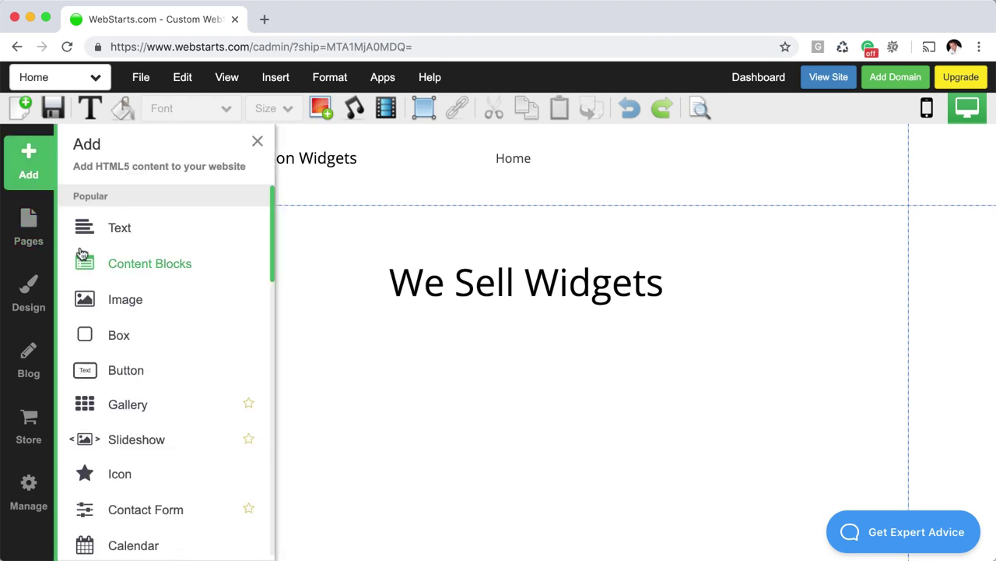
{"action": "left_click", "coordinate": [99, 235]}
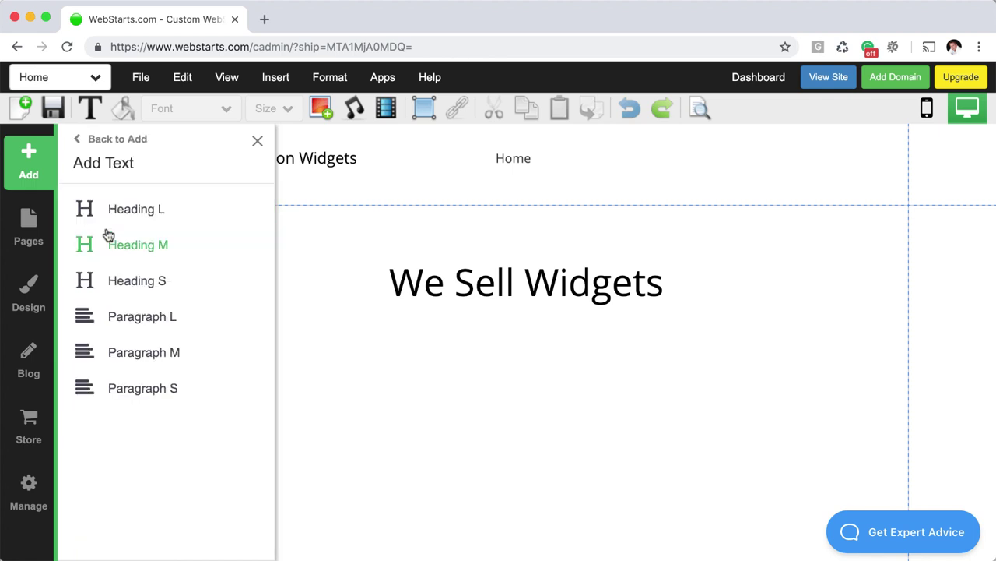
{"action": "left_click", "coordinate": [156, 360]}
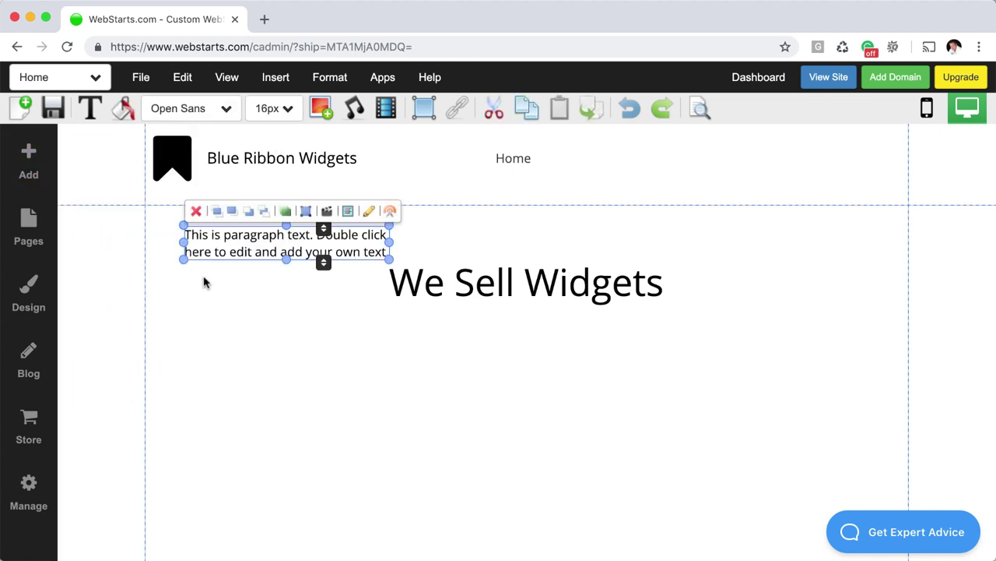
{"action": "left_click_drag", "start_coordinate": [206, 257], "coordinate": [233, 437]}
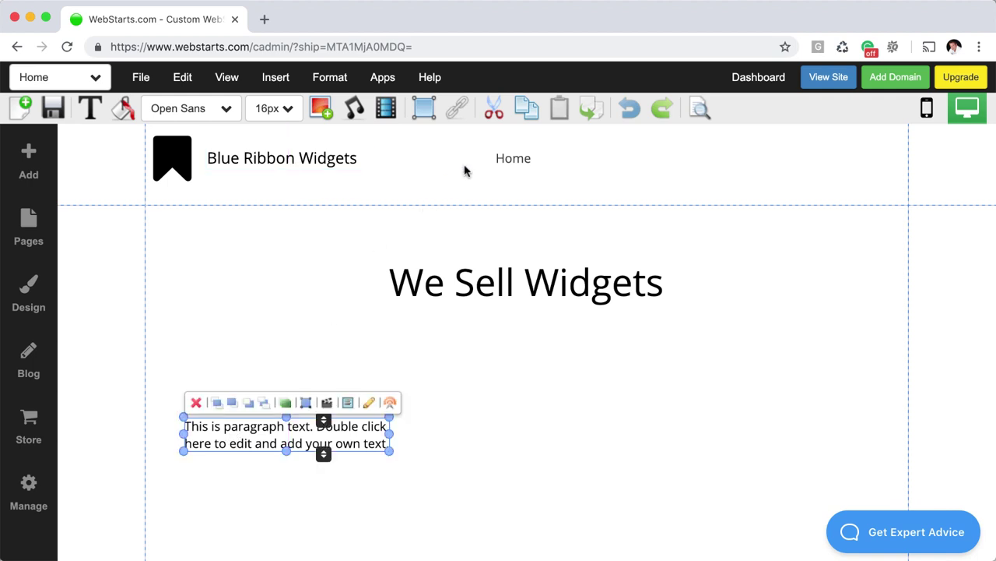
{"action": "left_click", "coordinate": [448, 450]}
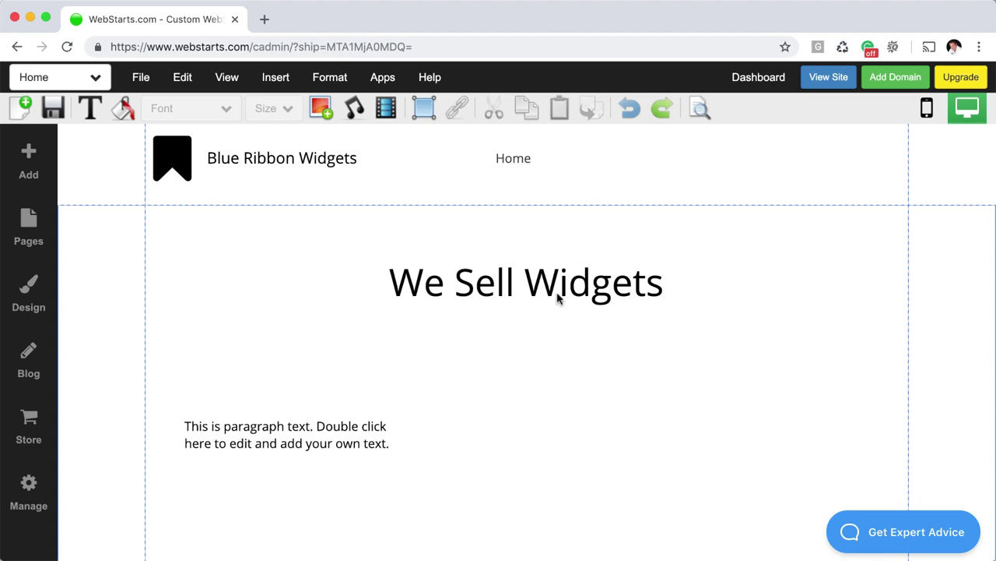
{"action": "left_click", "coordinate": [319, 436]}
{"action": "left_click_drag", "start_coordinate": [319, 436], "coordinate": [317, 401]}
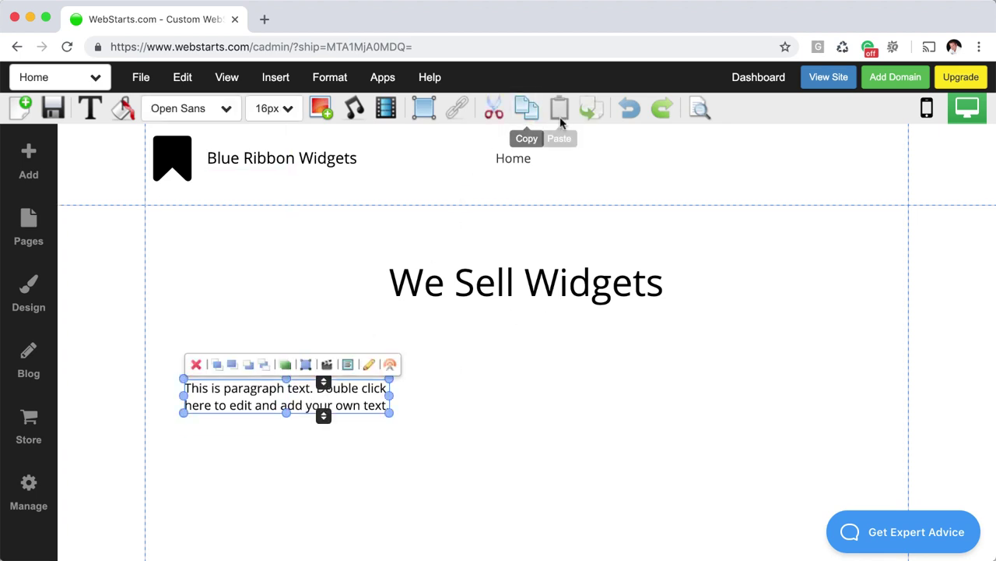
- Duplicate the paragraph twice so three copies form a row
{"action": "left_click", "coordinate": [592, 115]}
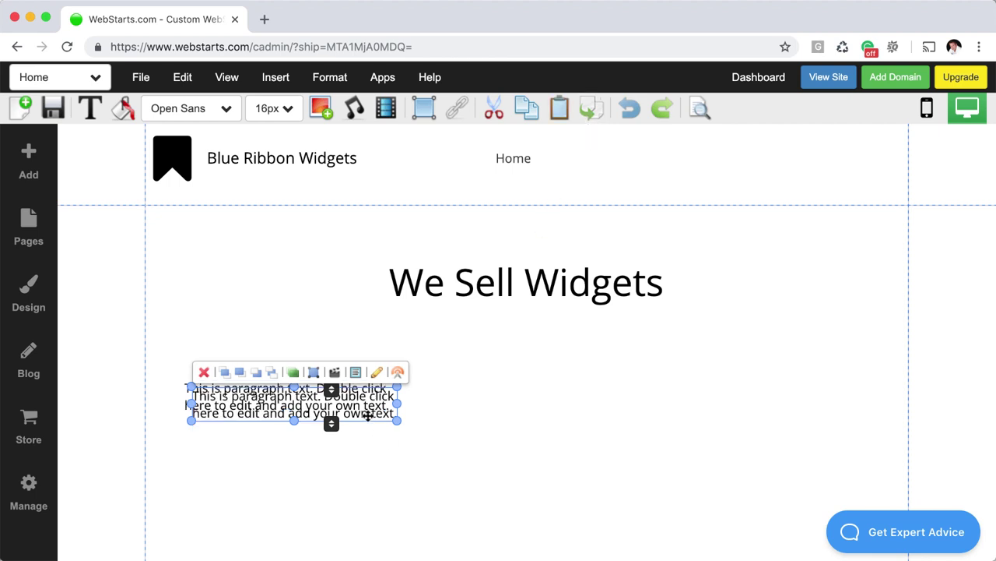
{"action": "left_click_drag", "start_coordinate": [365, 413], "coordinate": [845, 397]}
{"action": "left_click", "coordinate": [591, 111]}
{"action": "left_click", "coordinate": [736, 439]}
{"action": "scroll", "coordinate": [323, 432], "scroll_direction": "up", "scroll_amount": 1}
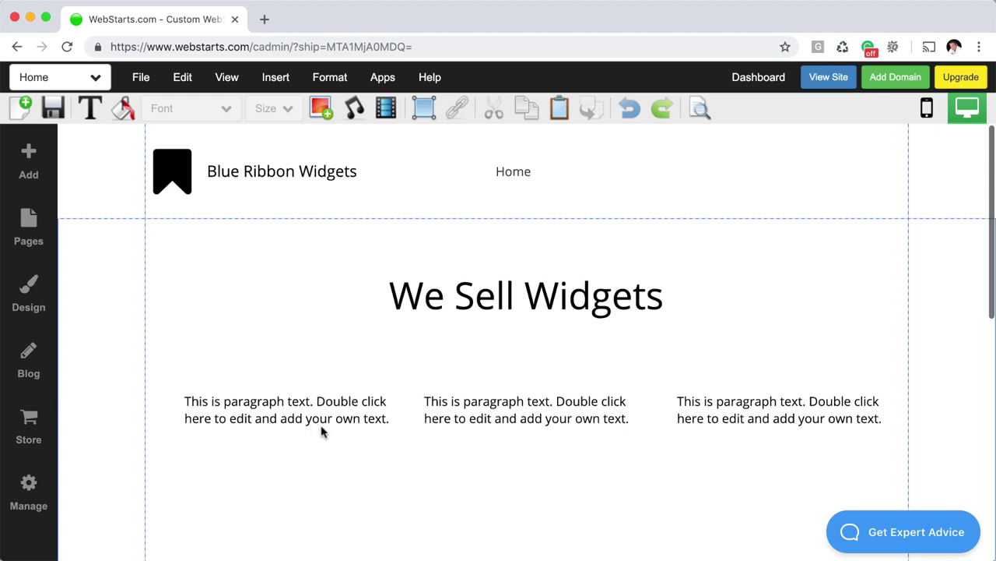
{"action": "left_click", "coordinate": [312, 422]}
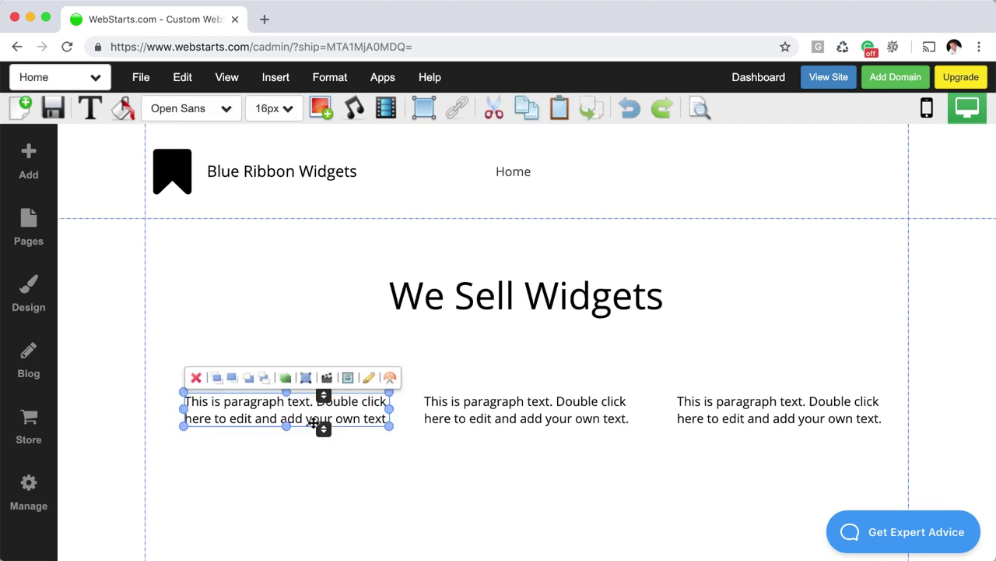
- Insert a gears icon, shrink it, and place it above the first paragraph
{"action": "left_click", "coordinate": [15, 166]}
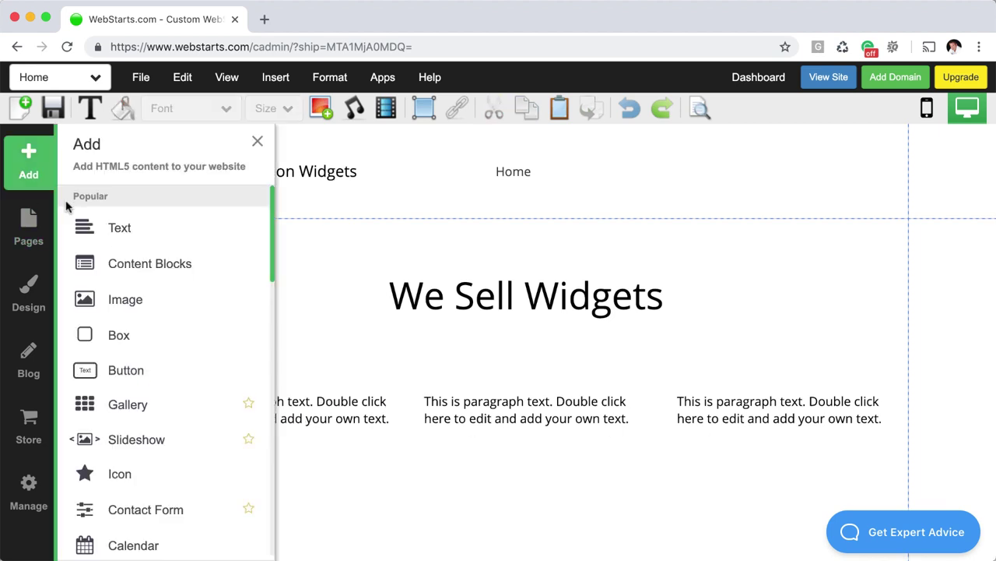
{"action": "scroll", "coordinate": [152, 417], "scroll_direction": "down", "scroll_amount": 1}
{"action": "left_click", "coordinate": [151, 417]}
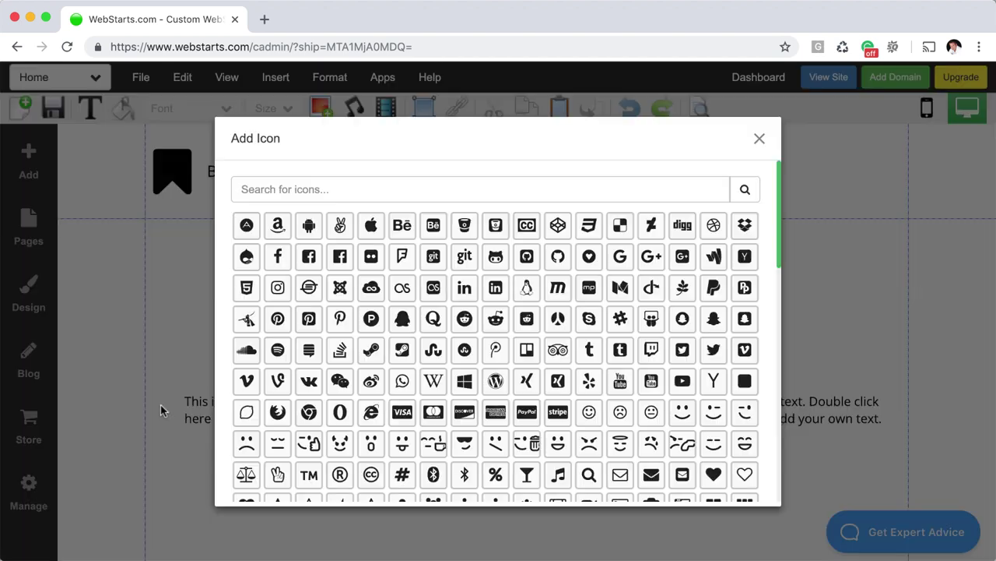
{"action": "scroll", "coordinate": [311, 420], "scroll_direction": "down", "scroll_amount": 1}
{"action": "scroll", "coordinate": [313, 421], "scroll_direction": "down", "scroll_amount": 5}
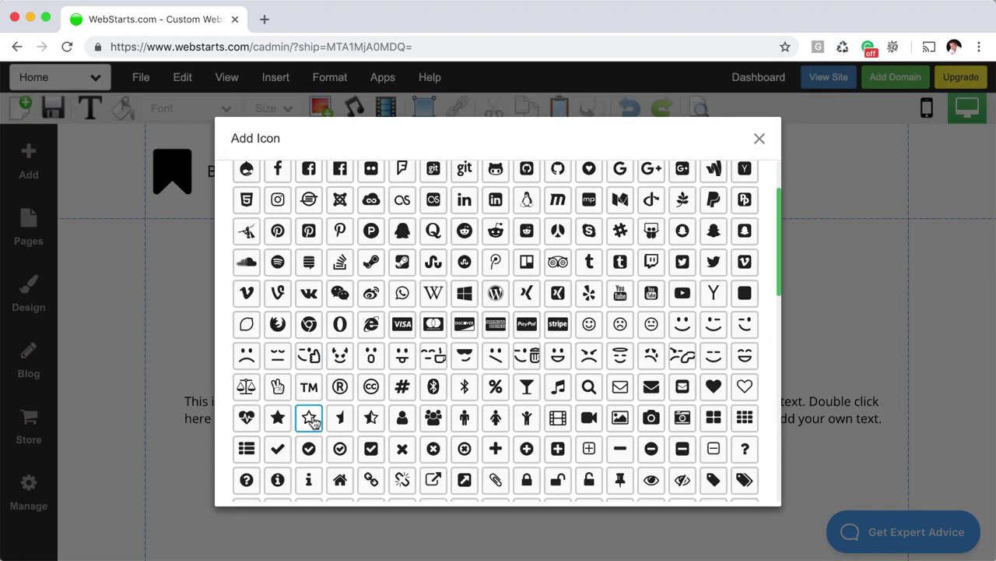
{"action": "scroll", "coordinate": [314, 420], "scroll_direction": "down", "scroll_amount": 1}
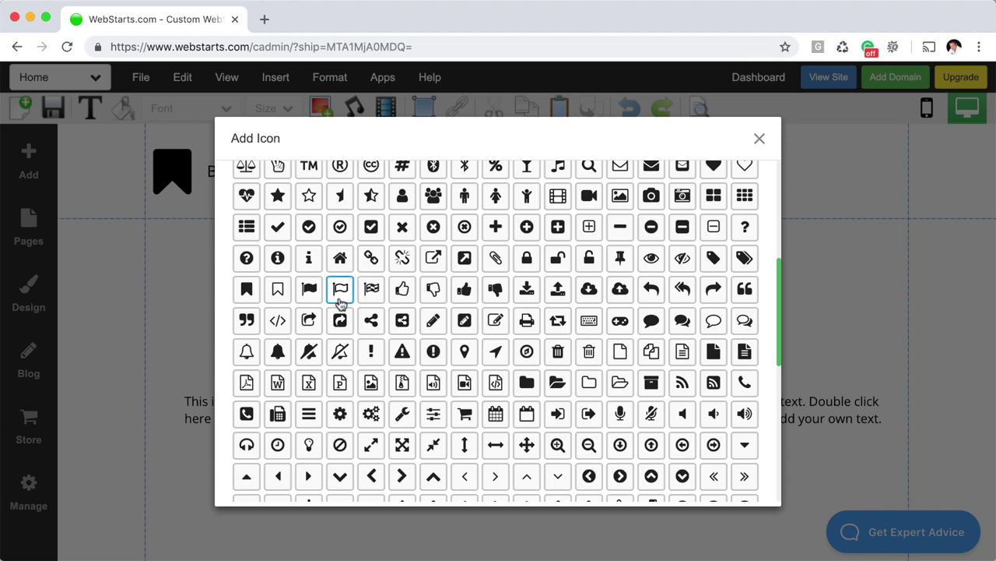
{"action": "left_click", "coordinate": [370, 413]}
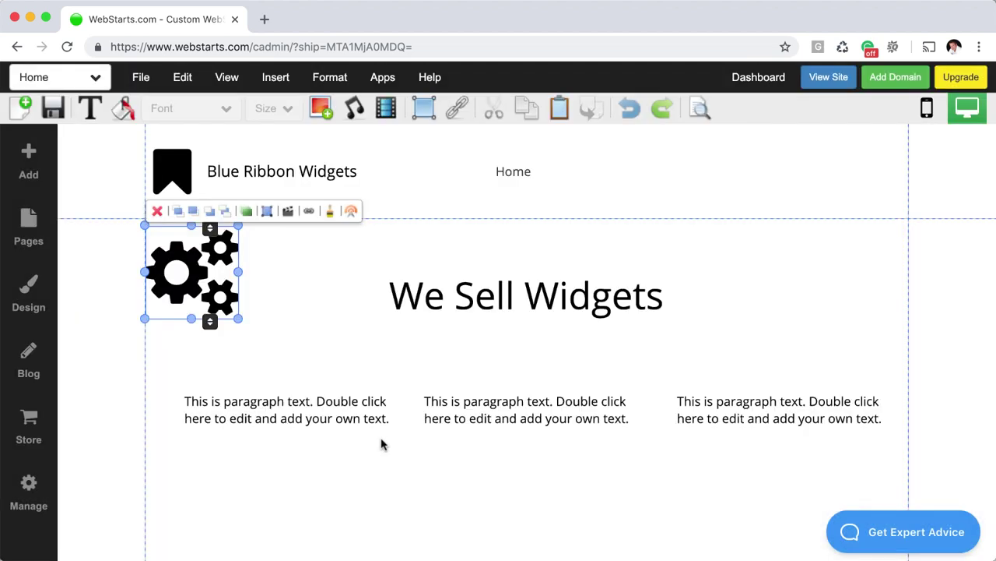
{"action": "left_click_drag", "start_coordinate": [185, 280], "coordinate": [266, 348]}
{"action": "left_click_drag", "start_coordinate": [322, 389], "coordinate": [289, 356]}
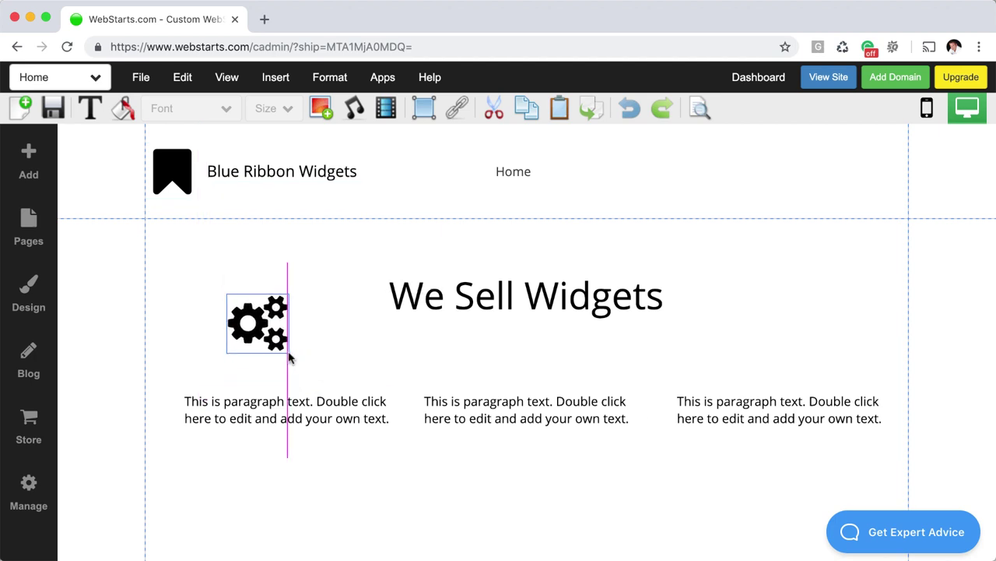
{"action": "left_click_drag", "start_coordinate": [262, 324], "coordinate": [282, 349]}
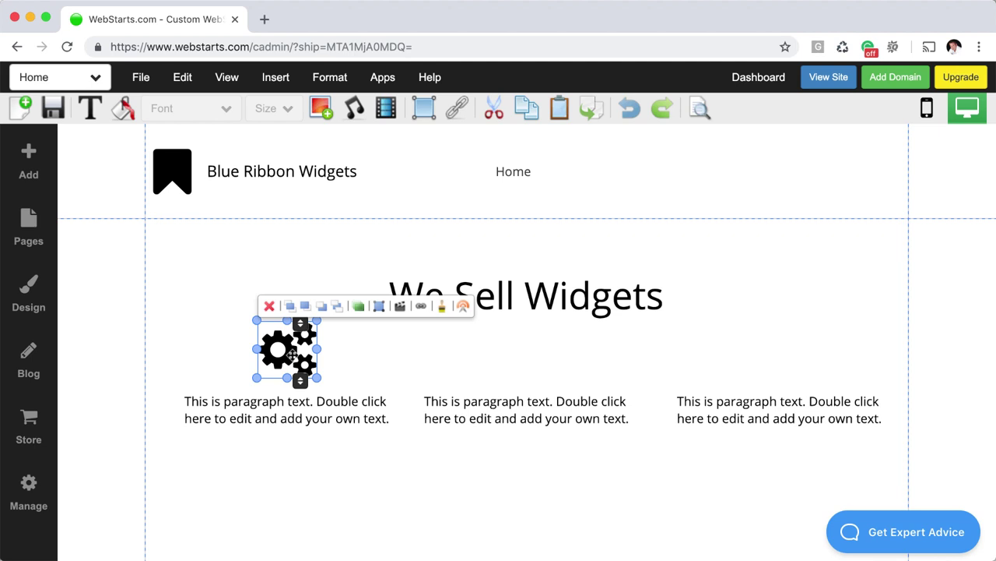
- Check the gears icon's position against the first paragraph beneath it
{"action": "left_click", "coordinate": [374, 441]}
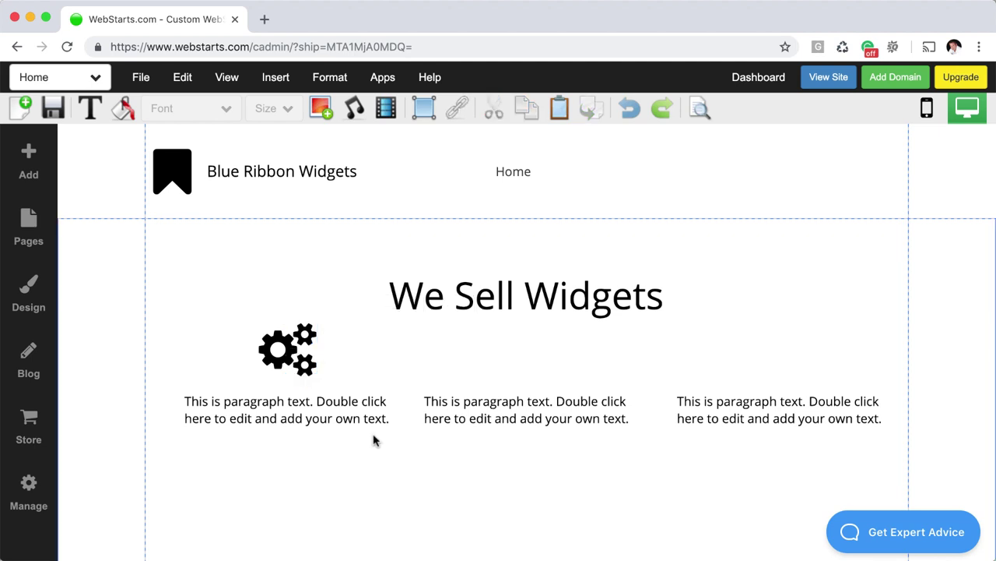
{"action": "left_click", "coordinate": [302, 366]}
{"action": "left_click", "coordinate": [307, 417]}
{"action": "left_click", "coordinate": [285, 411]}
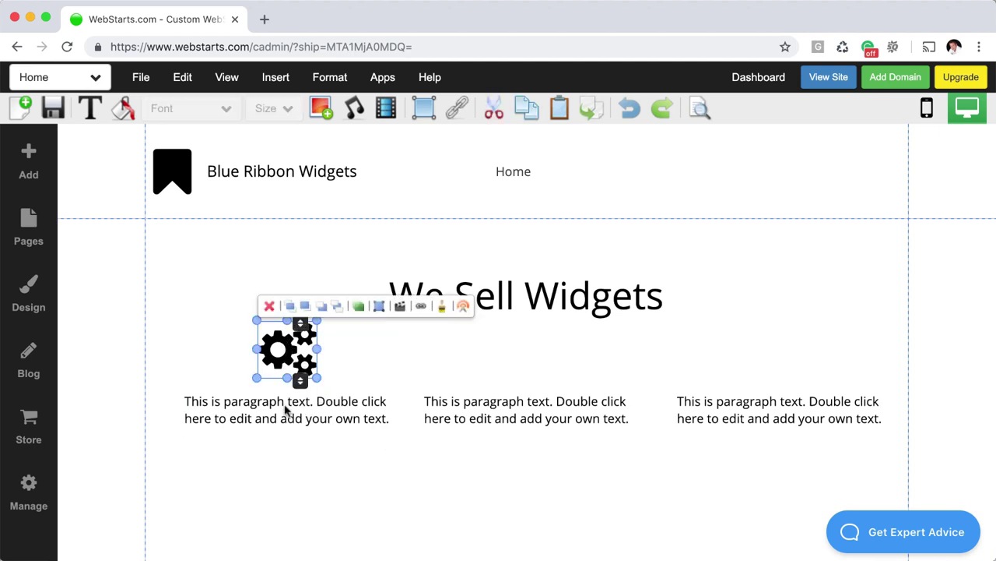
{"action": "left_click", "coordinate": [285, 413]}
{"action": "left_click", "coordinate": [297, 341]}
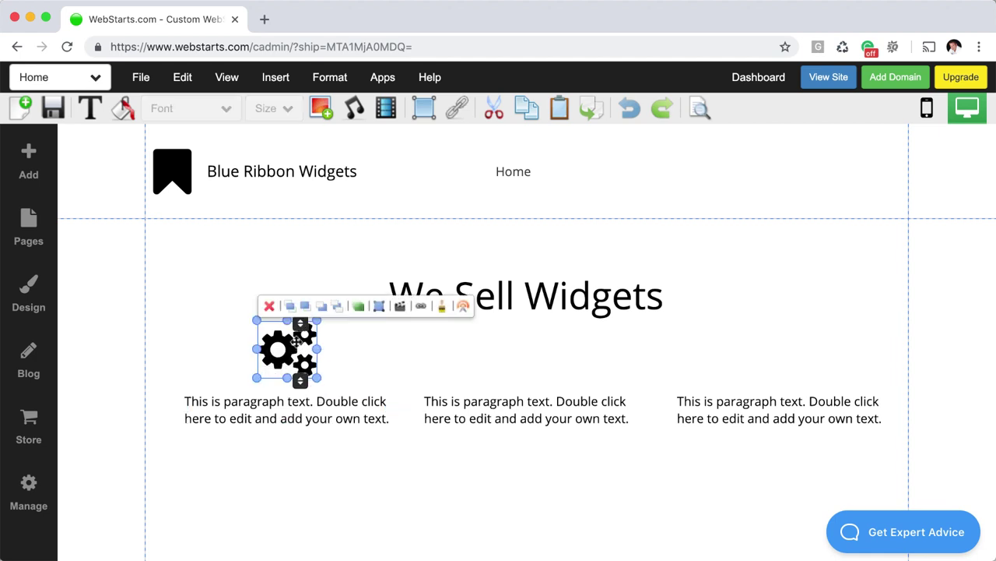
{"action": "left_click", "coordinate": [296, 419]}
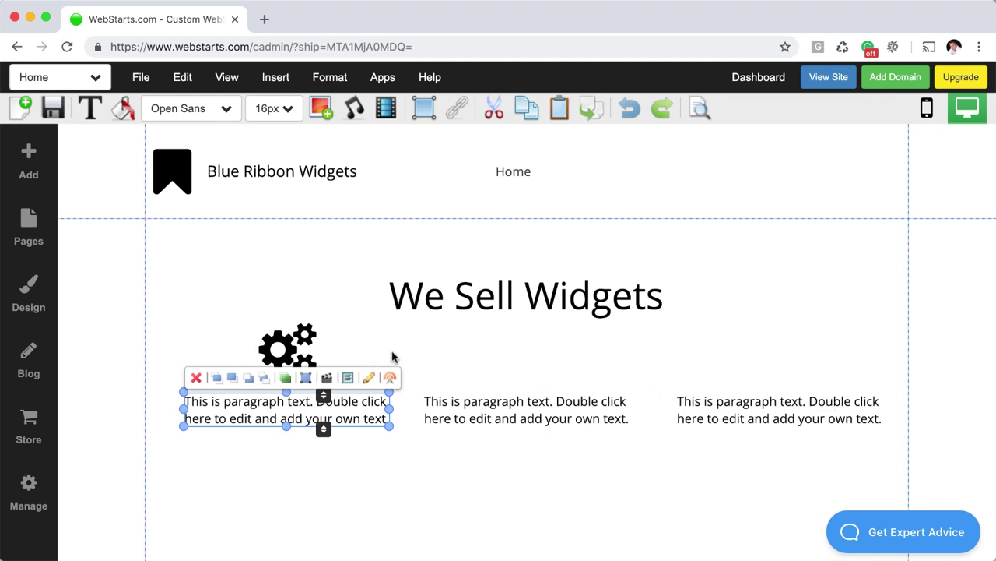
{"action": "left_click", "coordinate": [393, 356]}
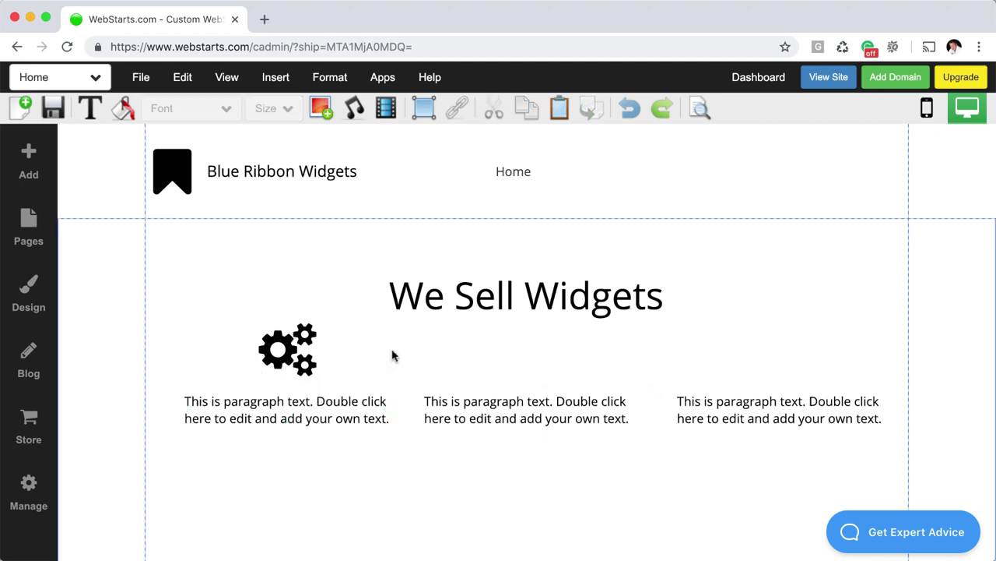
{"action": "left_click", "coordinate": [288, 358]}
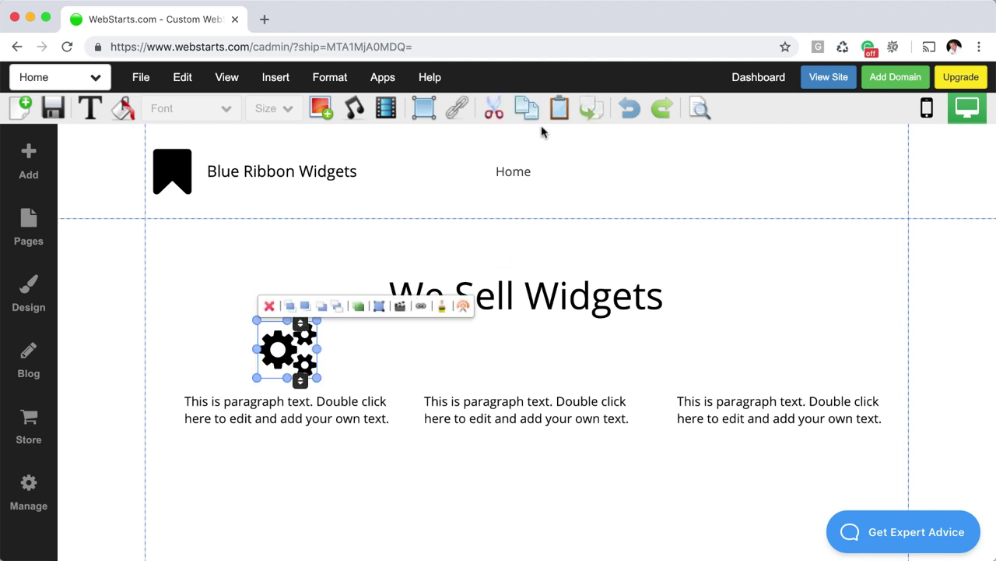
- Copy the gears icon above the middle paragraph and turn the left icon blue
{"action": "left_click", "coordinate": [592, 108]}
{"action": "left_click_drag", "start_coordinate": [294, 364], "coordinate": [526, 359]}
{"action": "left_click", "coordinate": [303, 377]}
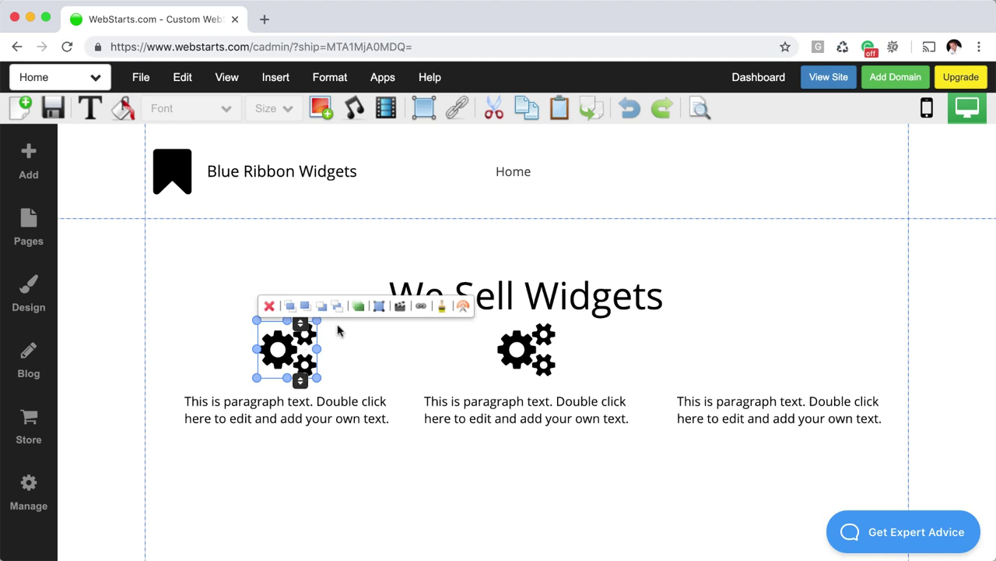
{"action": "left_click", "coordinate": [129, 113]}
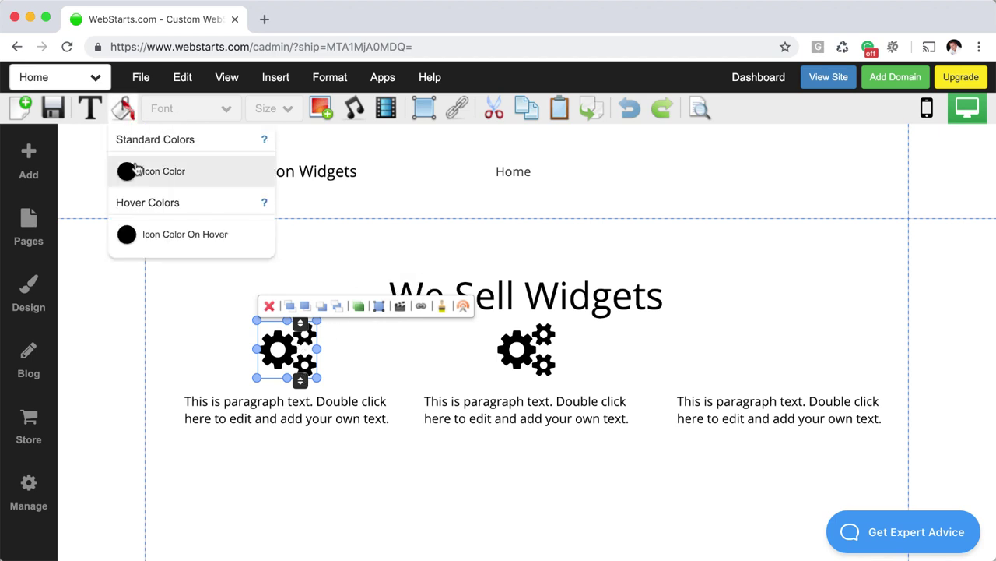
{"action": "left_click", "coordinate": [132, 168]}
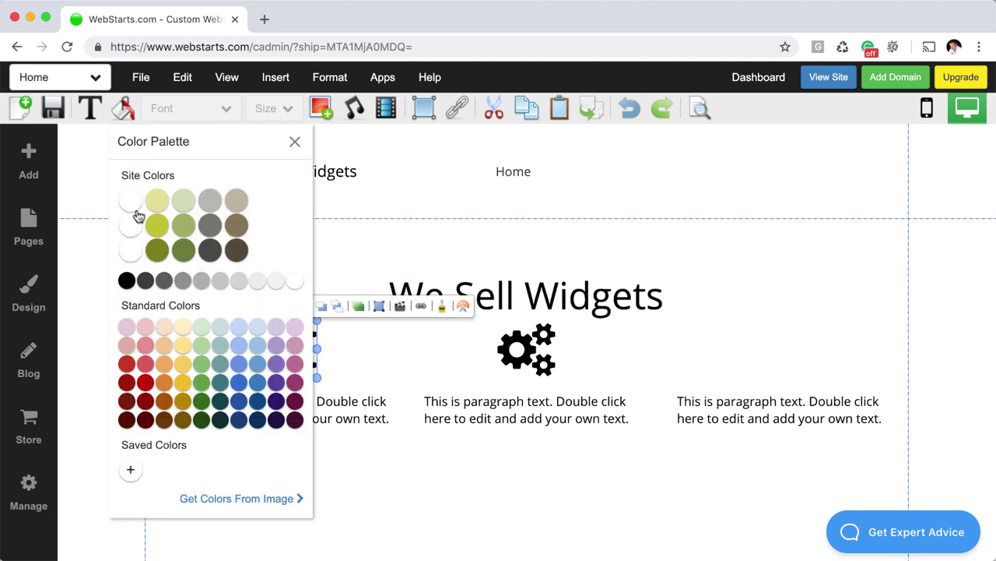
{"action": "left_click", "coordinate": [245, 384]}
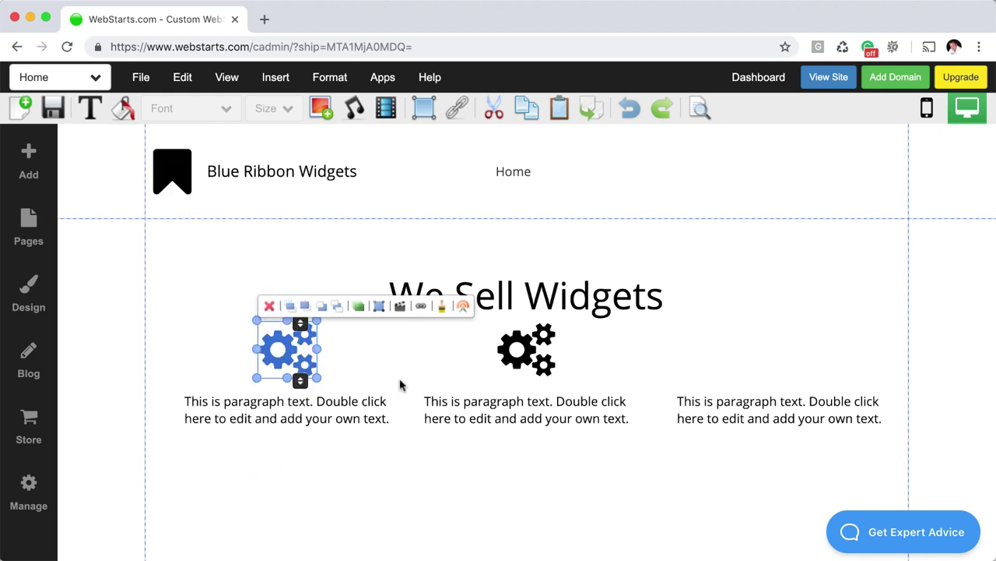
- Make the middle gears icon blue from the colour palette
{"action": "left_click", "coordinate": [517, 374]}
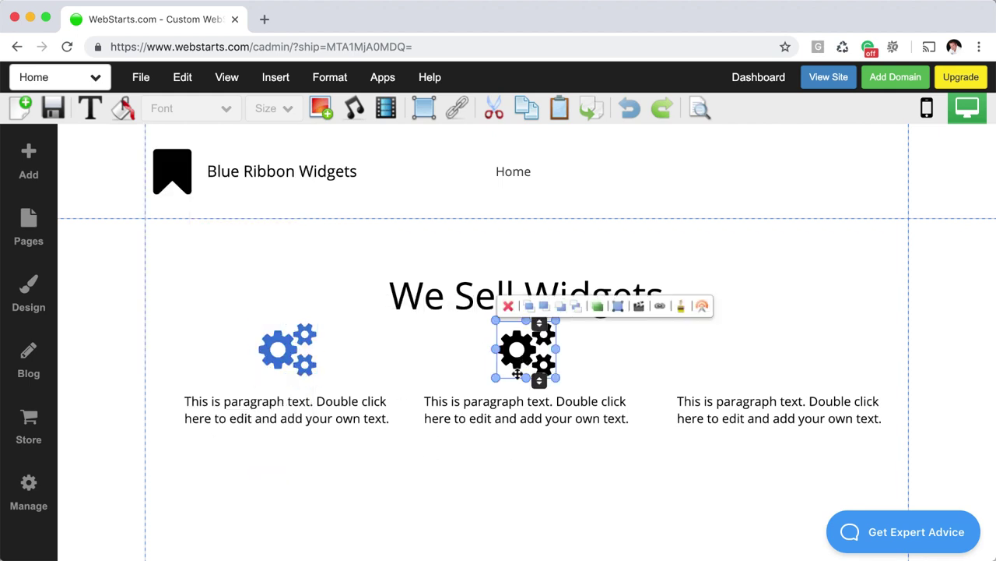
{"action": "left_click", "coordinate": [124, 108]}
{"action": "left_click", "coordinate": [151, 162]}
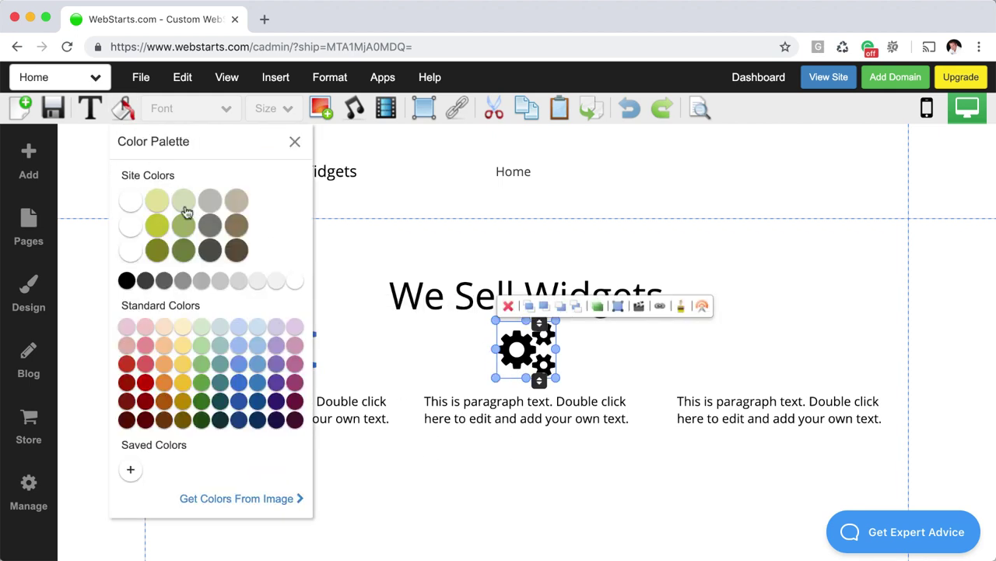
{"action": "left_click", "coordinate": [238, 384]}
{"action": "left_click", "coordinate": [296, 144]}
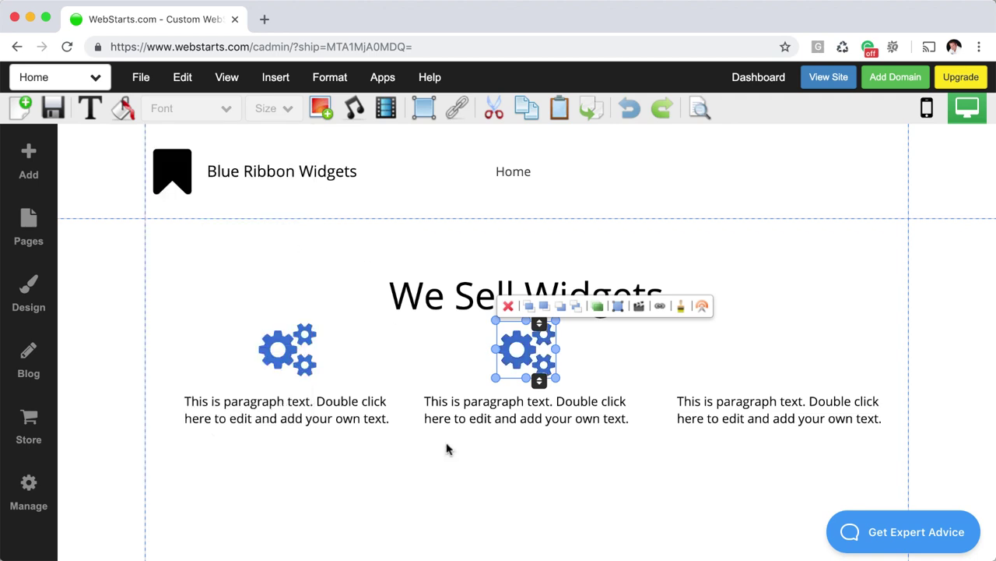
{"action": "left_click", "coordinate": [451, 467]}
- Duplicate the middle gears icon and place the copy above the third paragraph
{"action": "left_click", "coordinate": [532, 366]}
{"action": "left_click", "coordinate": [592, 109]}
{"action": "left_click_drag", "start_coordinate": [532, 361], "coordinate": [780, 358]}
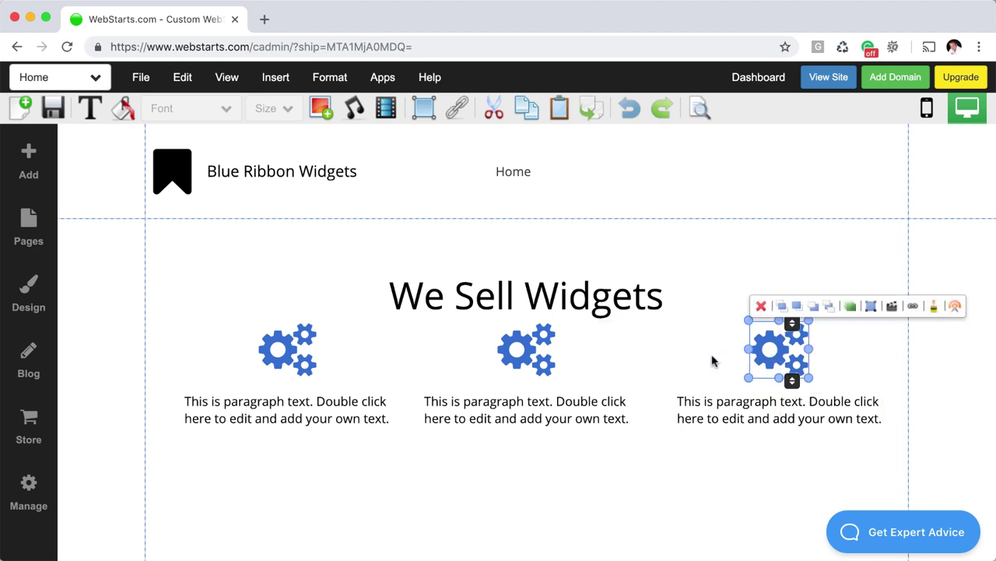
{"action": "left_click", "coordinate": [658, 432]}
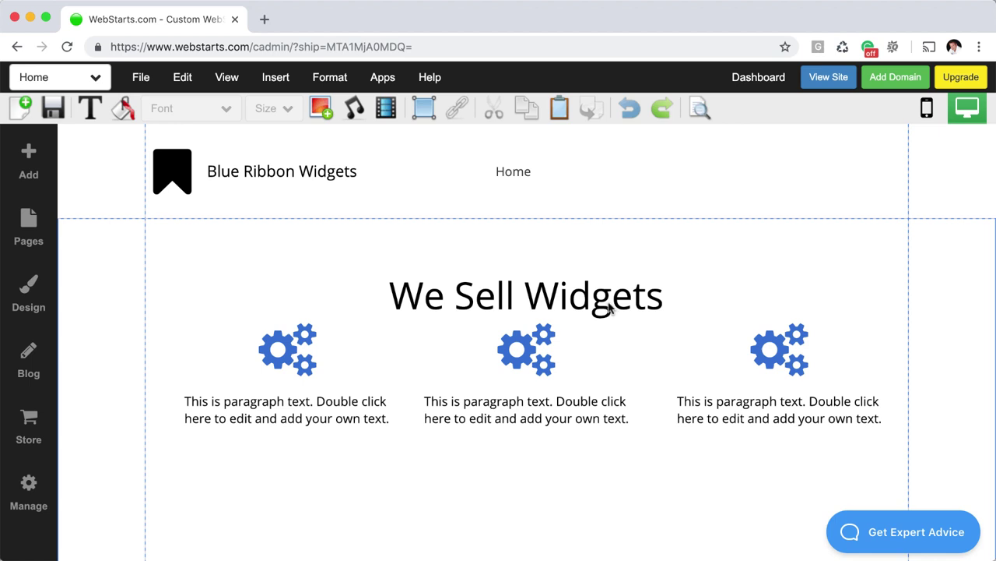
- Lower all three gears icons and their paragraphs by the same amount
{"action": "left_click", "coordinate": [605, 300]}
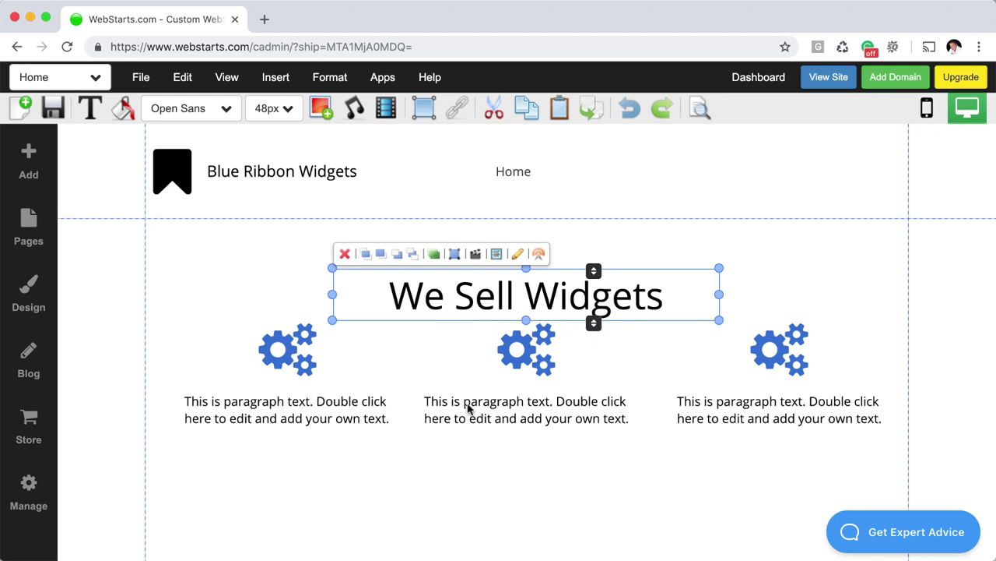
{"action": "left_click", "coordinate": [313, 425]}
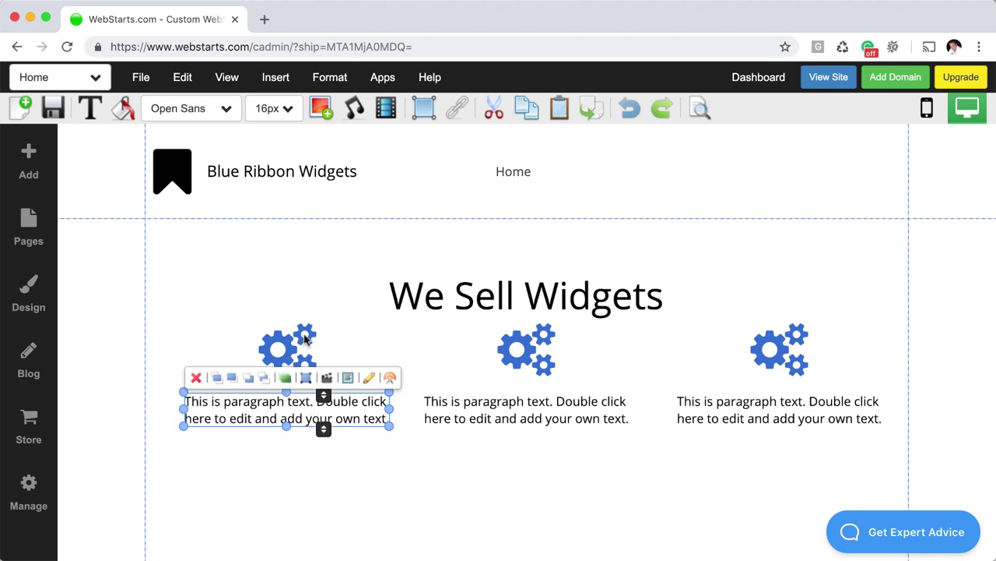
{"action": "left_click", "coordinate": [304, 338]}
{"action": "left_click_drag", "start_coordinate": [301, 323], "coordinate": [300, 371]}
{"action": "left_click", "coordinate": [544, 360]}
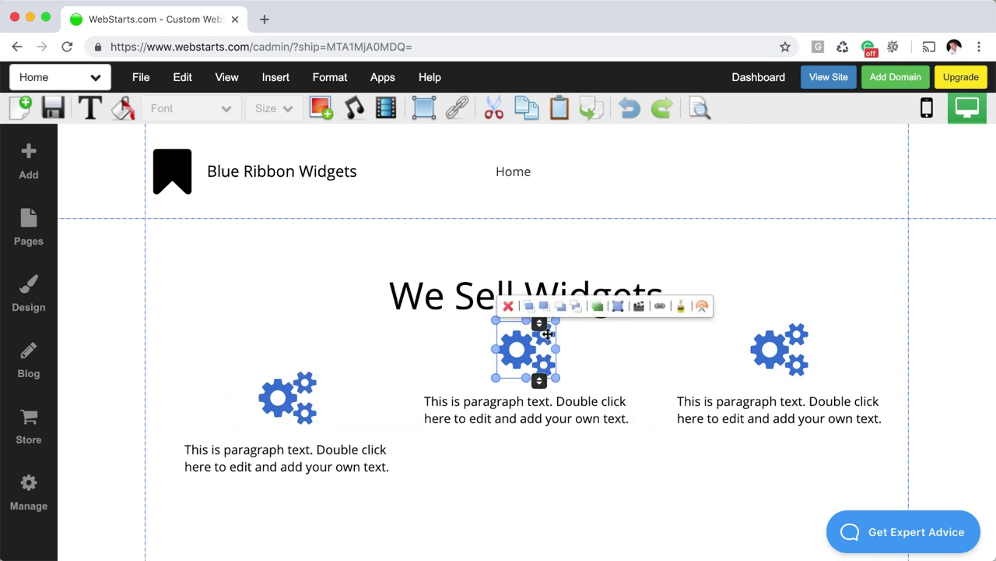
{"action": "left_click_drag", "start_coordinate": [538, 323], "coordinate": [539, 370]}
{"action": "left_click", "coordinate": [786, 343]}
{"action": "left_click_drag", "start_coordinate": [793, 322], "coordinate": [794, 371]}
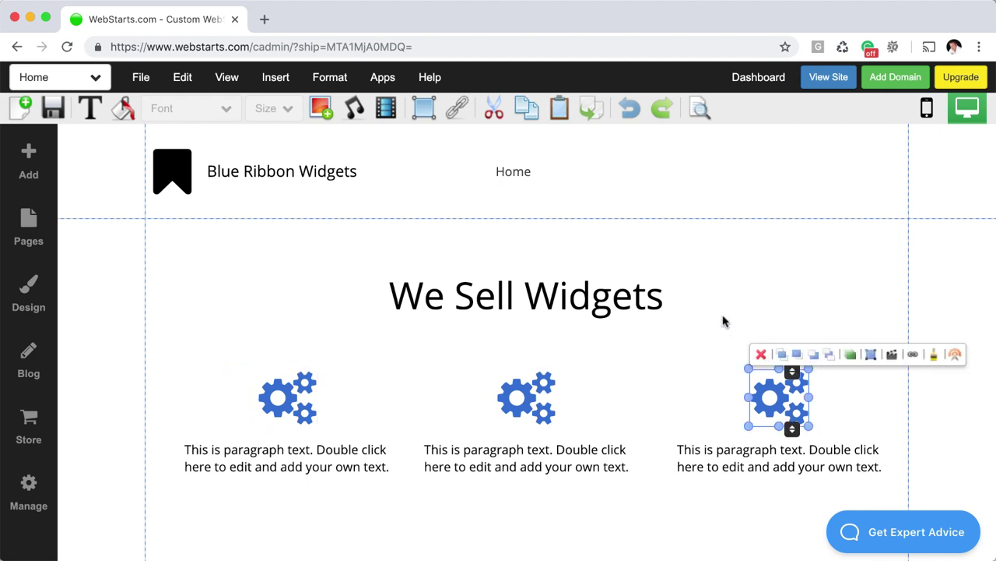
- Review the page layout, then select the We Sell Widgets heading
{"action": "left_click", "coordinate": [788, 178]}
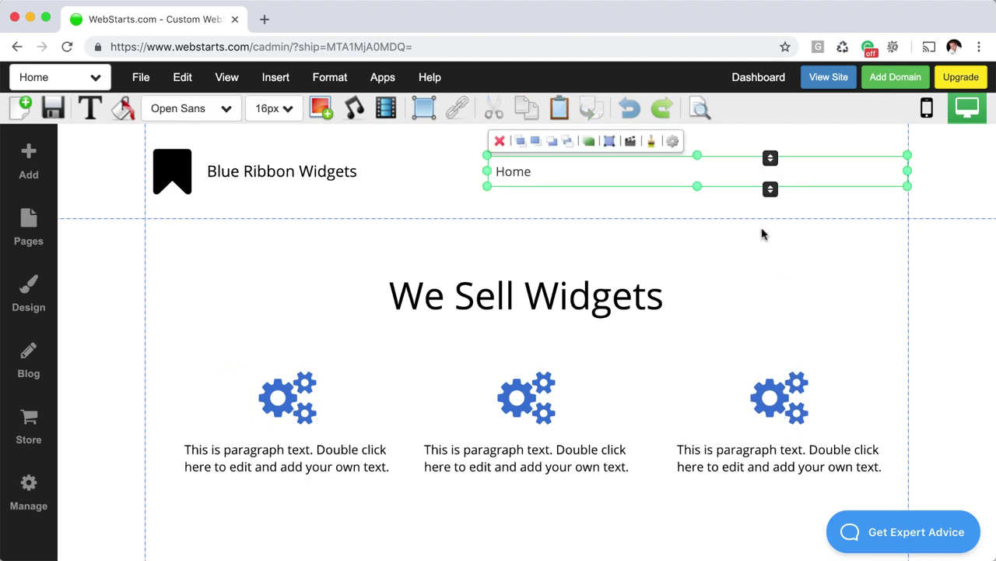
{"action": "left_click", "coordinate": [848, 117]}
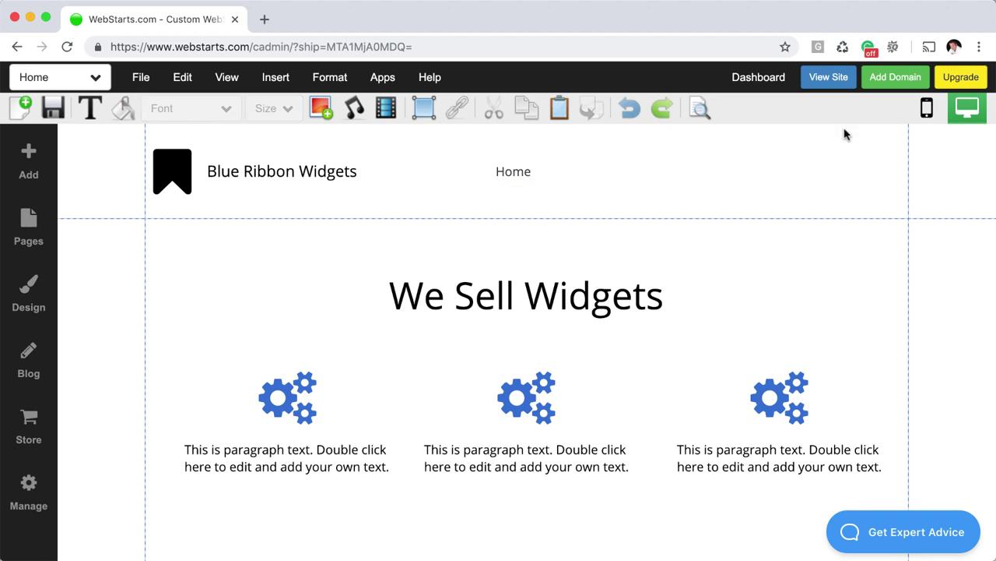
{"action": "scroll", "coordinate": [755, 310], "scroll_direction": "down", "scroll_amount": 3}
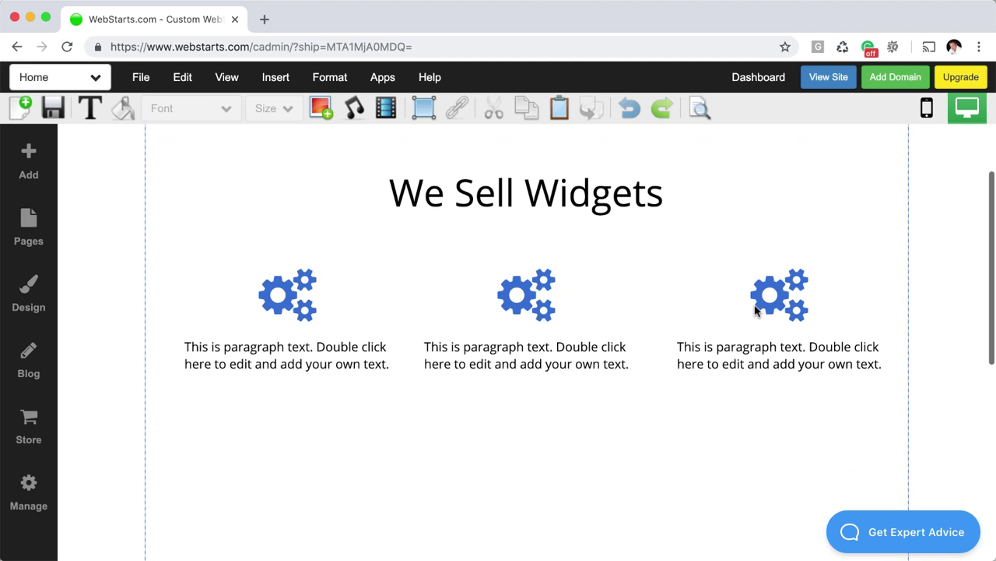
{"action": "scroll", "coordinate": [754, 322], "scroll_direction": "up", "scroll_amount": 2}
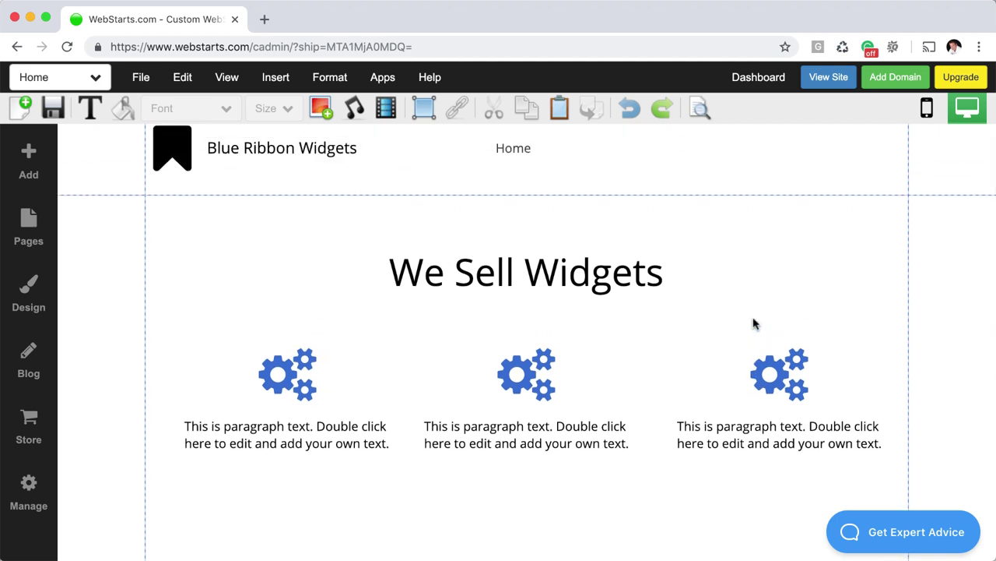
{"action": "scroll", "coordinate": [754, 324], "scroll_direction": "down", "scroll_amount": 3}
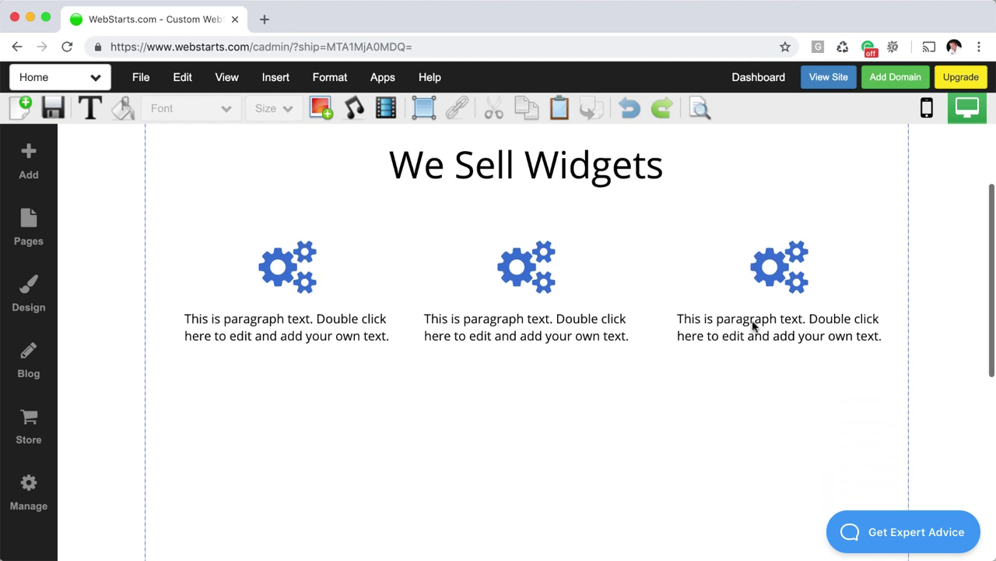
{"action": "scroll", "coordinate": [753, 325], "scroll_direction": "up", "scroll_amount": 1}
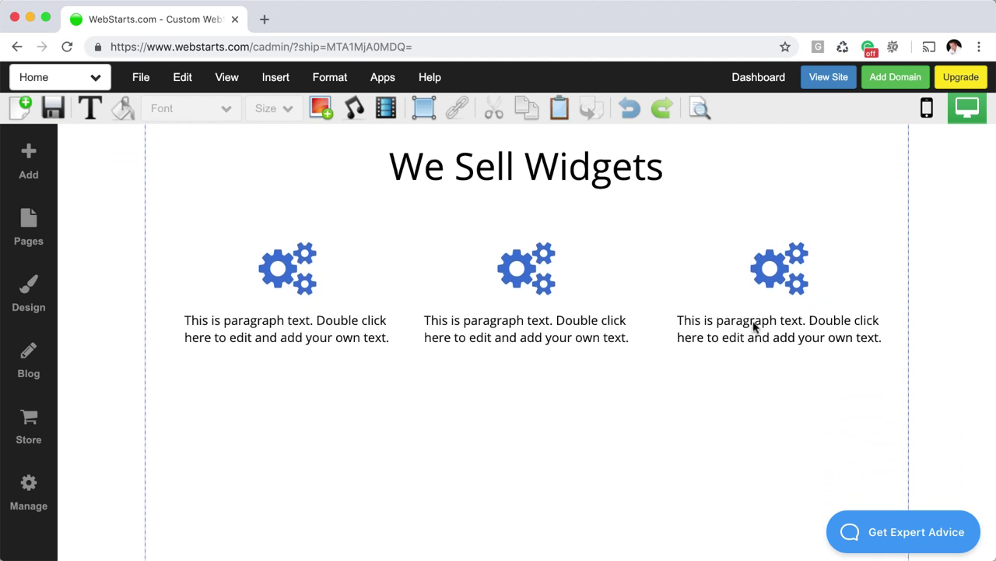
{"action": "scroll", "coordinate": [727, 345], "scroll_direction": "up", "scroll_amount": 3}
{"action": "left_click", "coordinate": [578, 300]}
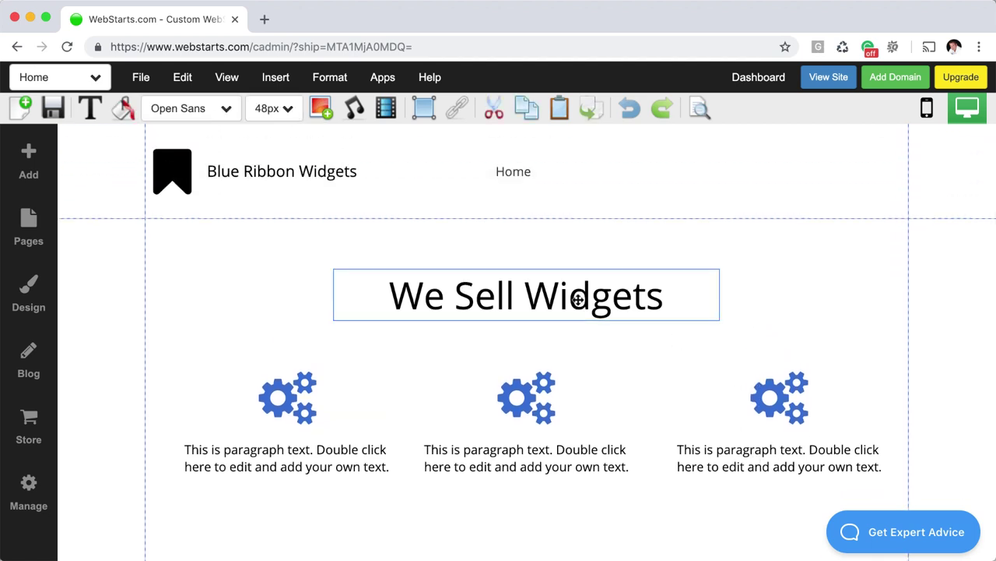
{"action": "left_click", "coordinate": [577, 299]}
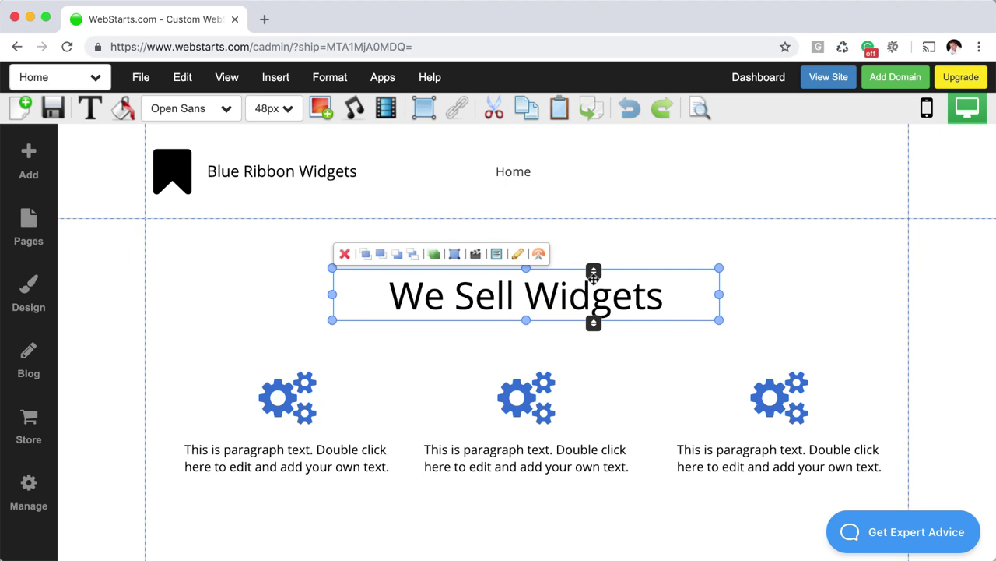
{"action": "left_click", "coordinate": [321, 108]}
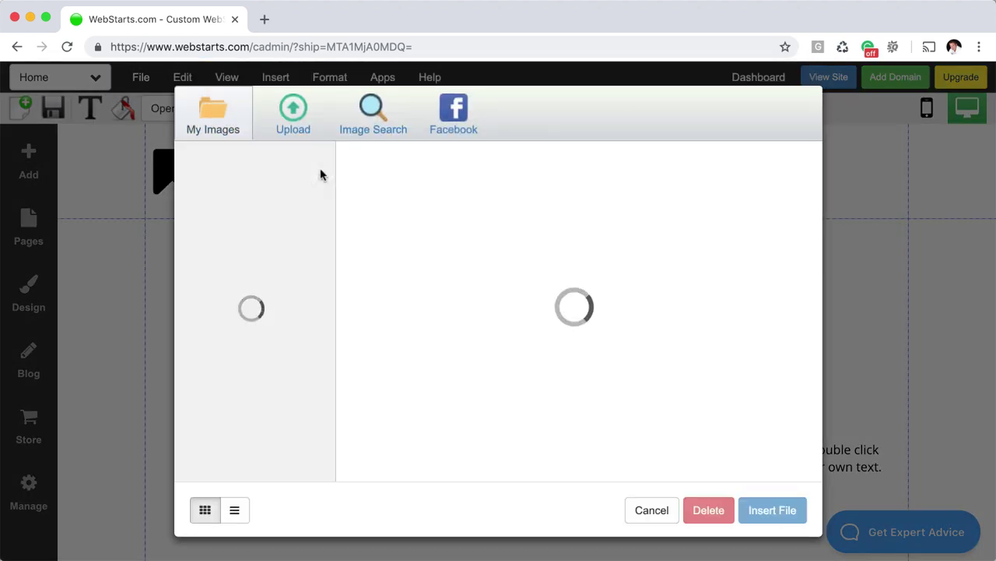
{"action": "left_click", "coordinate": [362, 134]}
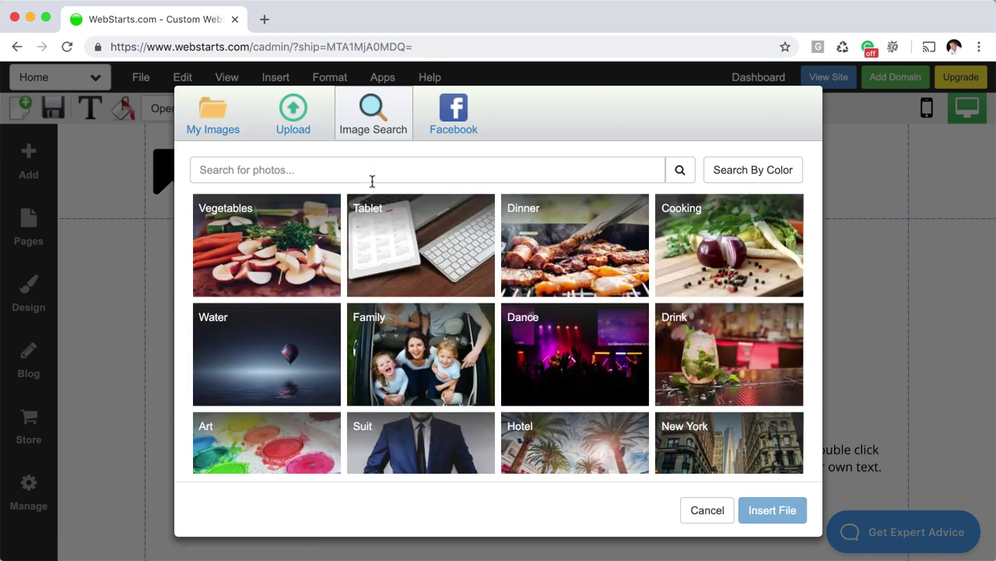
{"action": "left_click", "coordinate": [377, 169]}
{"action": "type", "text": "w"}
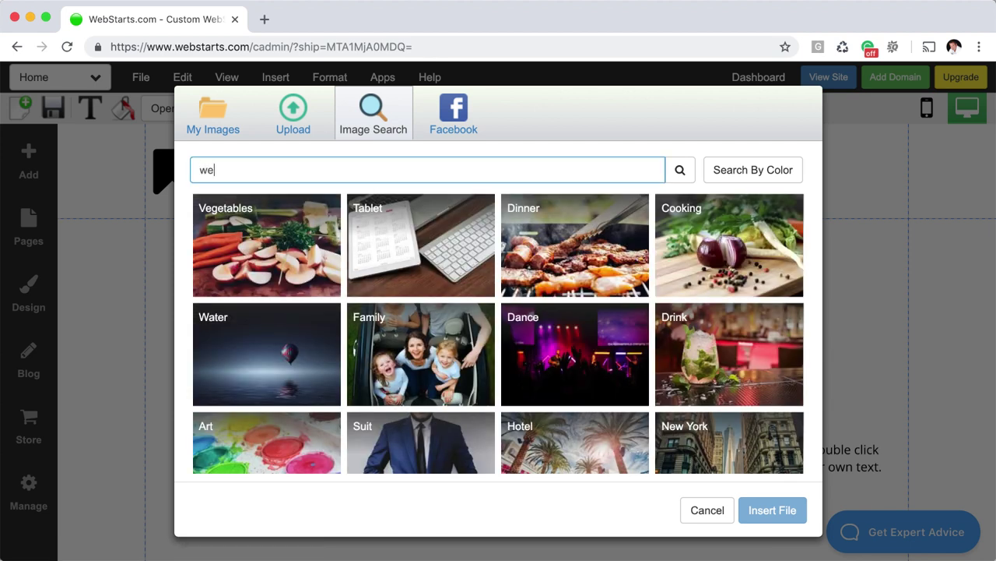
{"action": "type", "text": "idget"}
{"action": "key", "text": "Return"}
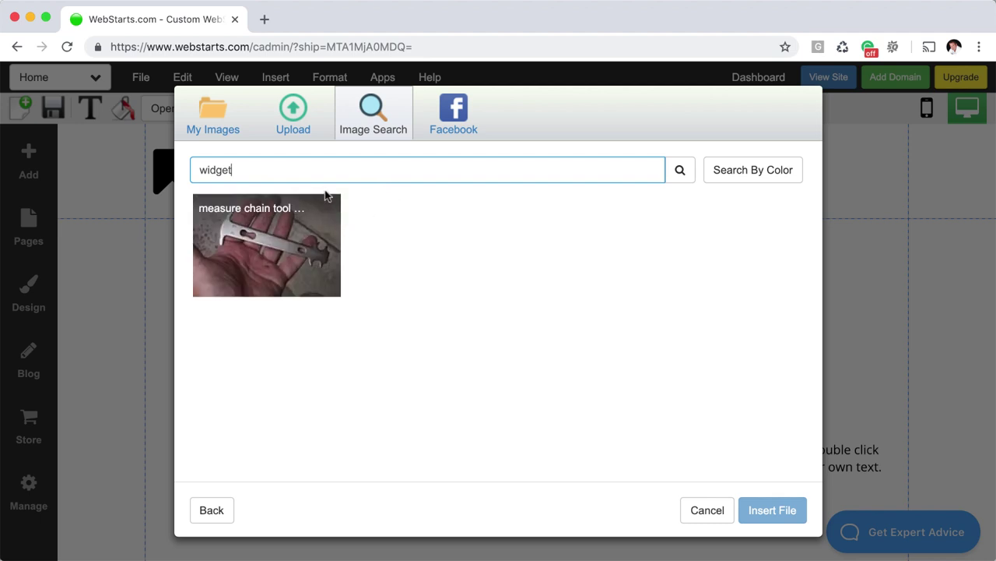
{"action": "triple_click", "coordinate": [446, 164]}
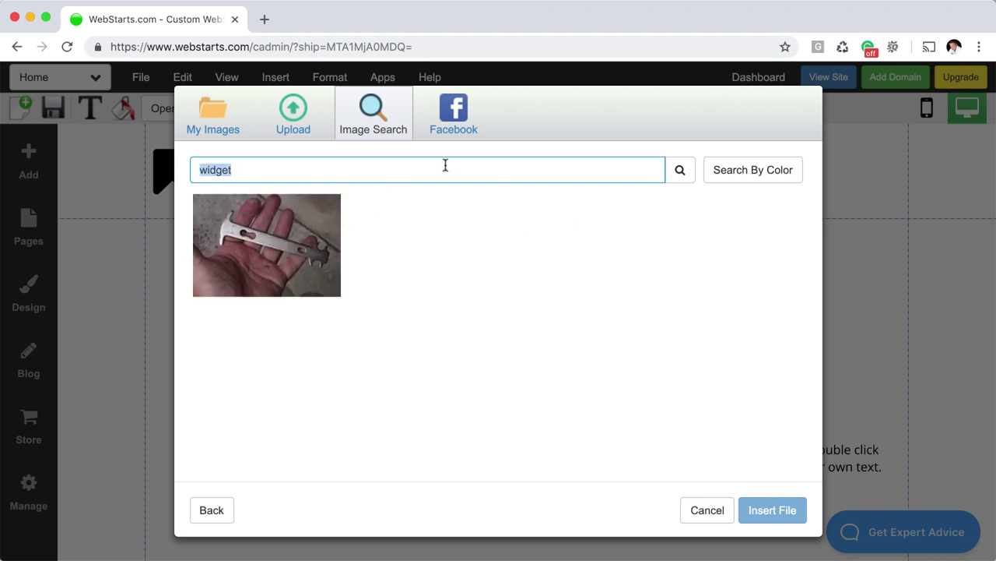
{"action": "type", "text": "factory"}
{"action": "key", "text": "Return"}
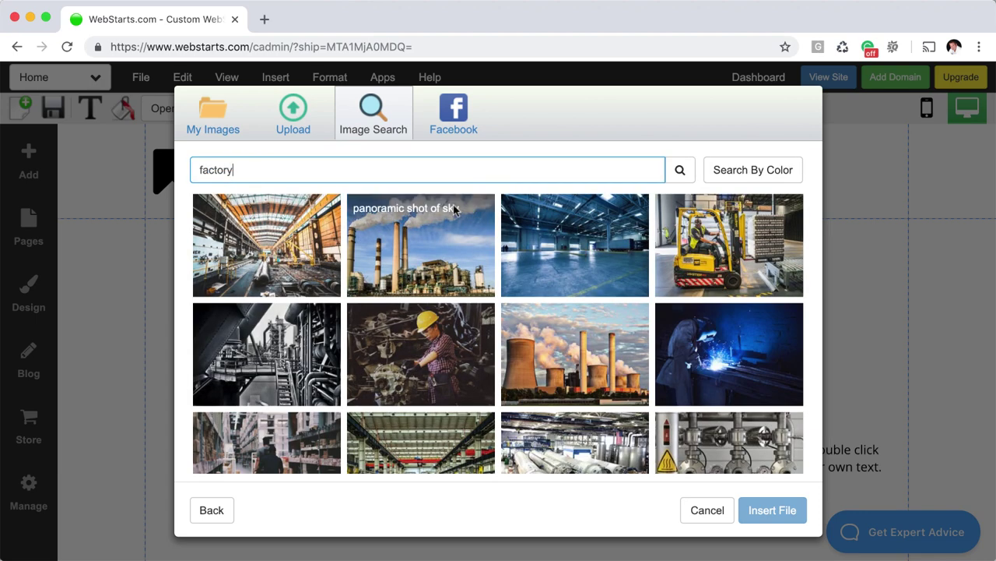
{"action": "scroll", "coordinate": [455, 211], "scroll_direction": "down", "scroll_amount": 10}
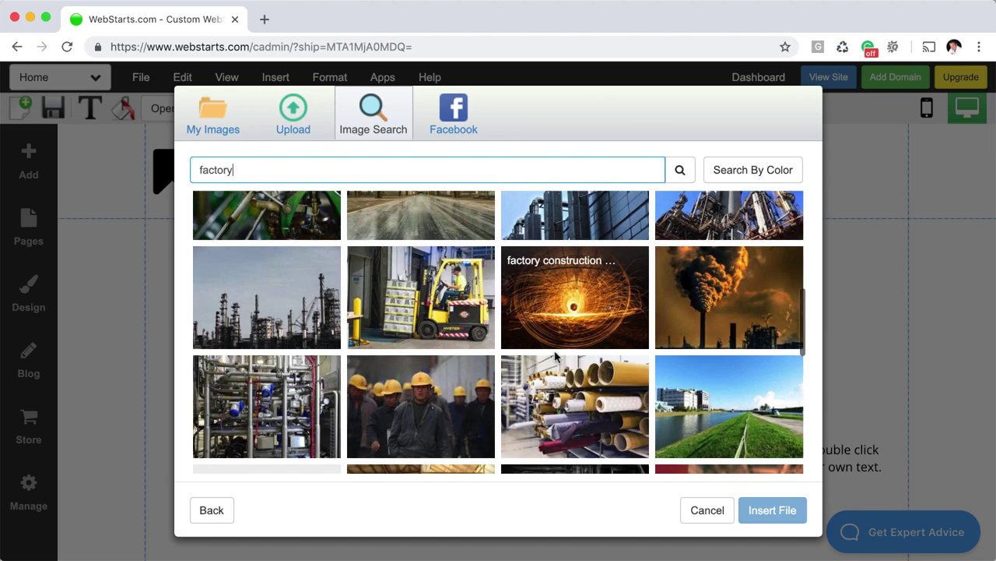
{"action": "scroll", "coordinate": [555, 356], "scroll_direction": "down", "scroll_amount": 5}
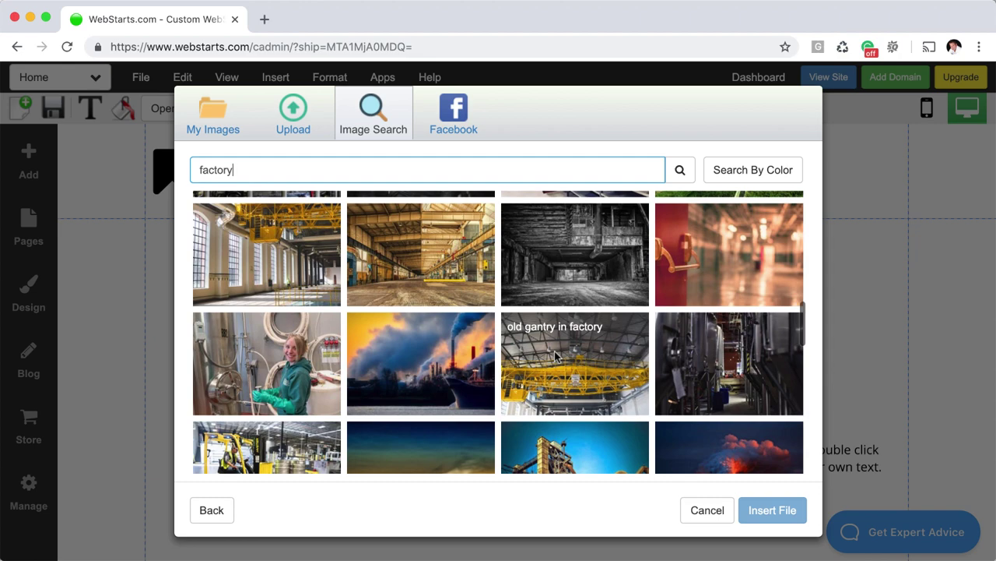
{"action": "scroll", "coordinate": [584, 311], "scroll_direction": "down", "scroll_amount": 7}
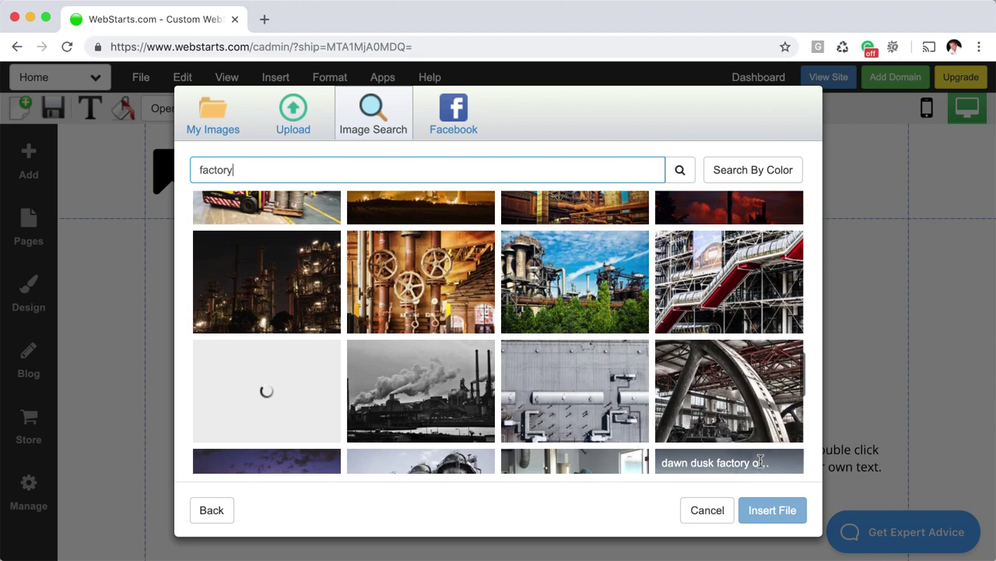
{"action": "left_click", "coordinate": [721, 514]}
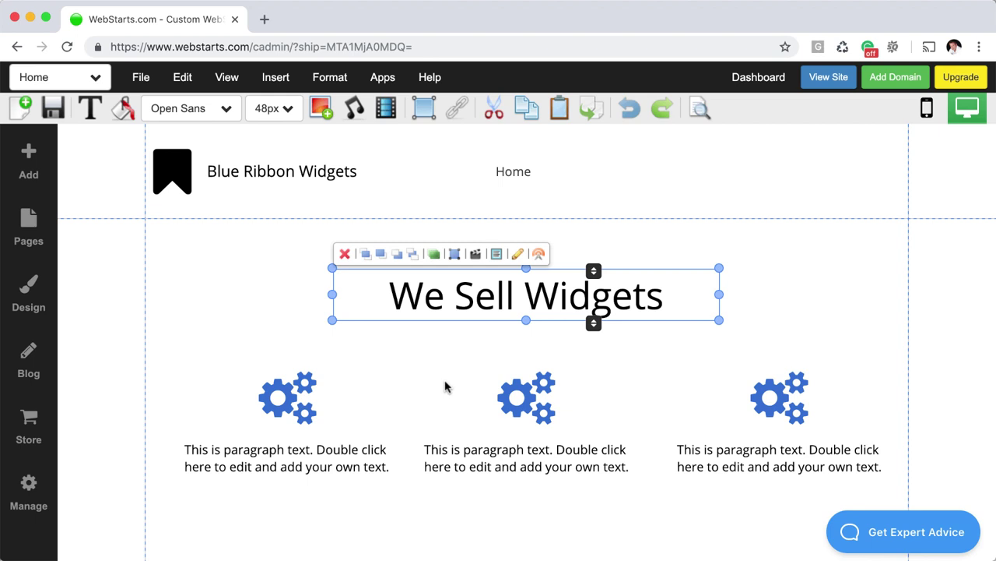
{"action": "left_click", "coordinate": [594, 387]}
{"action": "scroll", "coordinate": [594, 386], "scroll_direction": "down", "scroll_amount": 3}
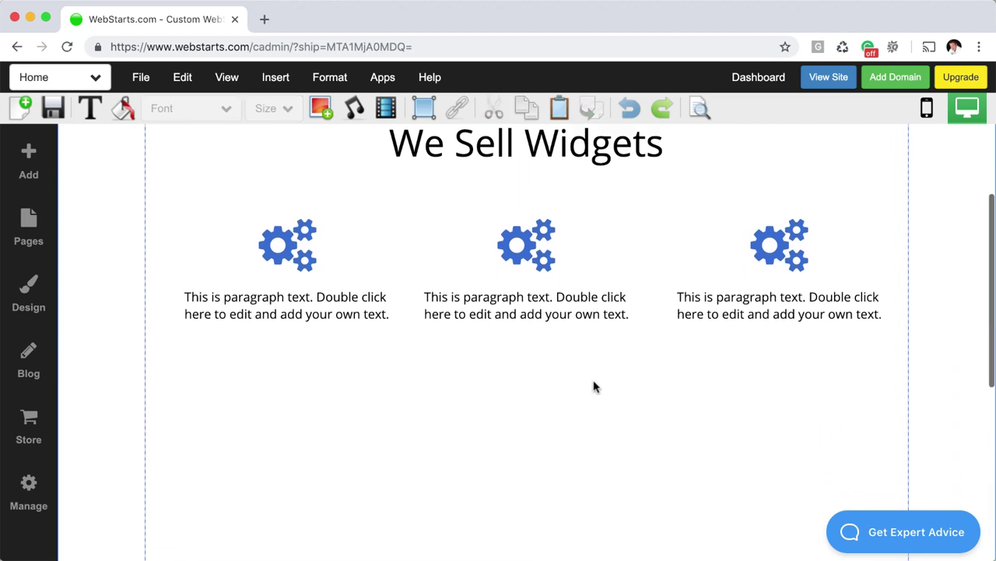
{"action": "scroll", "coordinate": [595, 387], "scroll_direction": "up", "scroll_amount": 2}
{"action": "scroll", "coordinate": [594, 387], "scroll_direction": "up", "scroll_amount": 1}
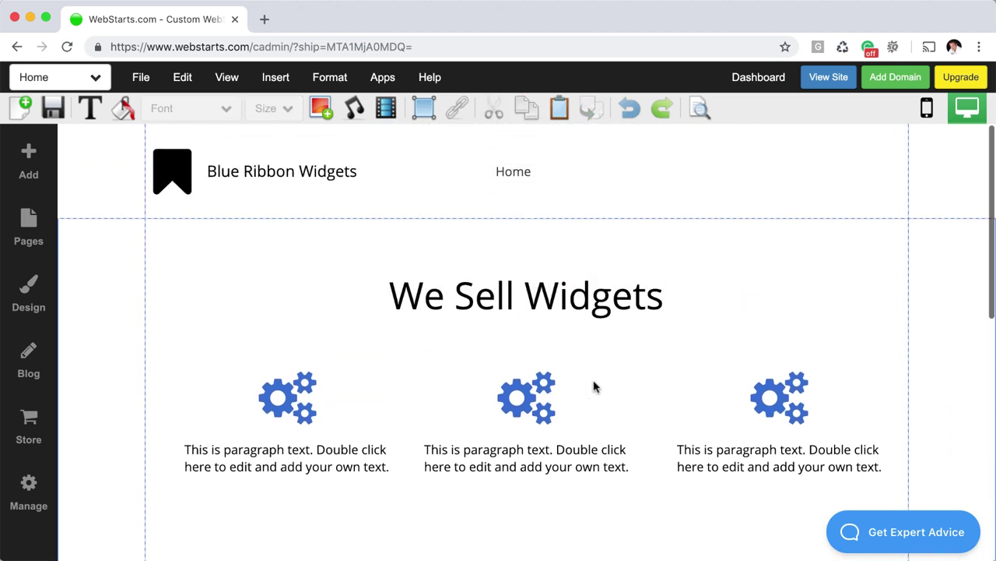
{"action": "scroll", "coordinate": [594, 384], "scroll_direction": "down", "scroll_amount": 2}
{"action": "left_click", "coordinate": [554, 208]}
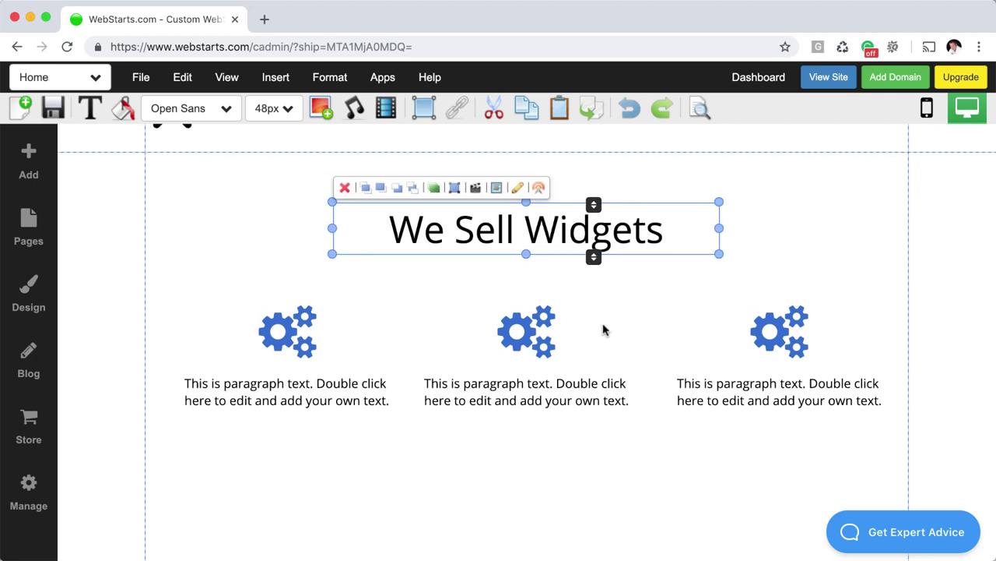
{"action": "left_click", "coordinate": [638, 438]}
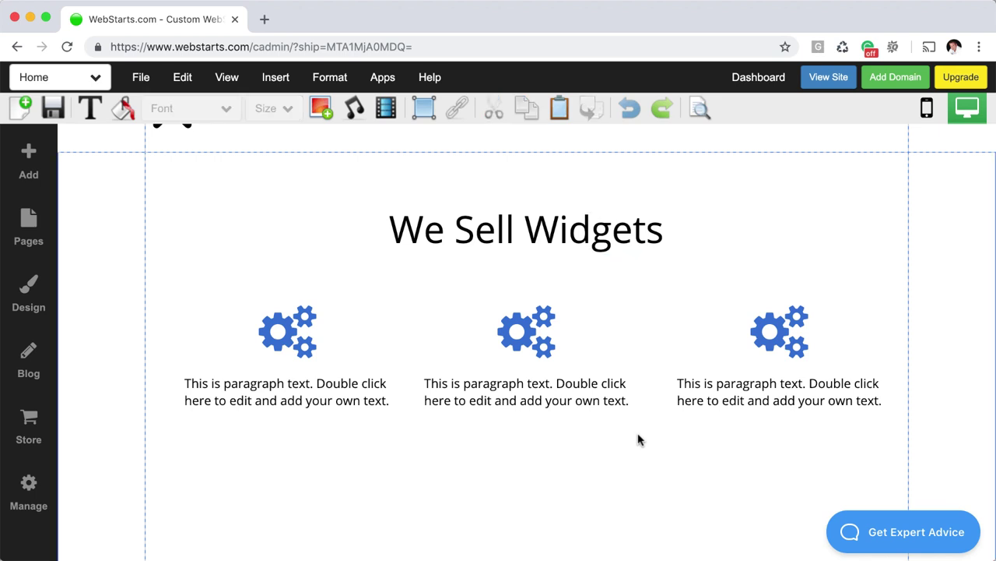
{"action": "scroll", "coordinate": [638, 440], "scroll_direction": "down", "scroll_amount": 1}
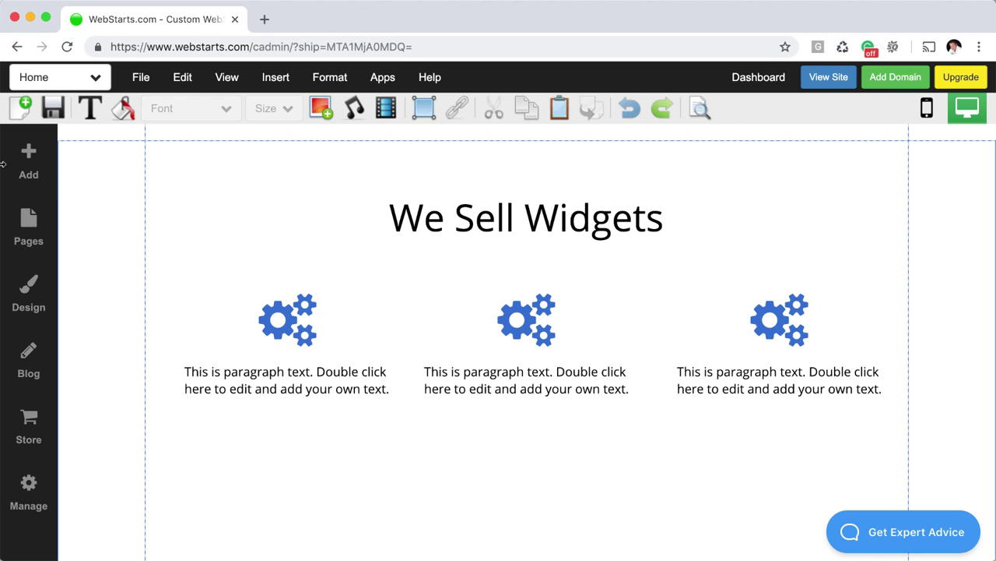
- Add a medium black button linked to the Home page, placed below the paragraphs
{"action": "left_click", "coordinate": [30, 165]}
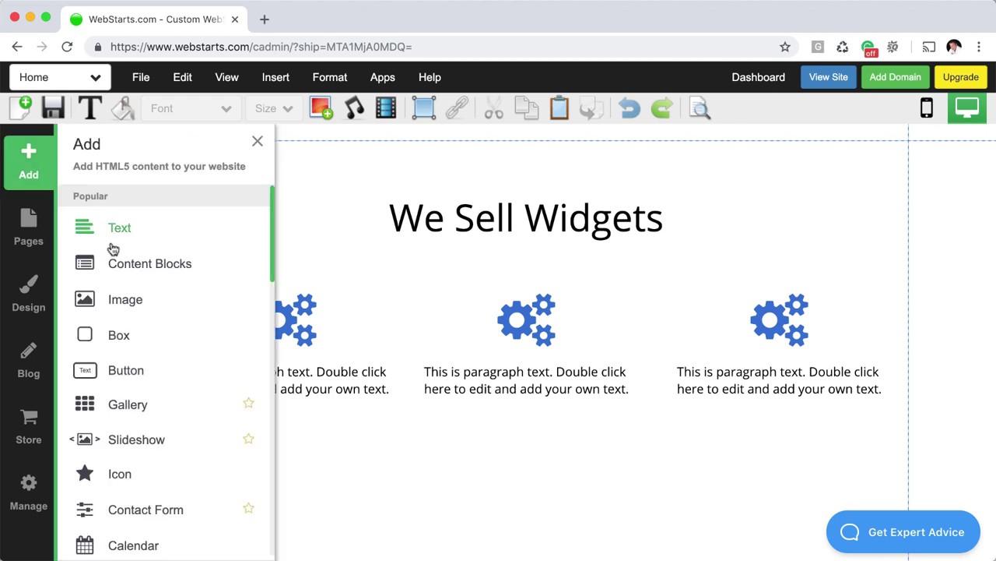
{"action": "left_click", "coordinate": [137, 378]}
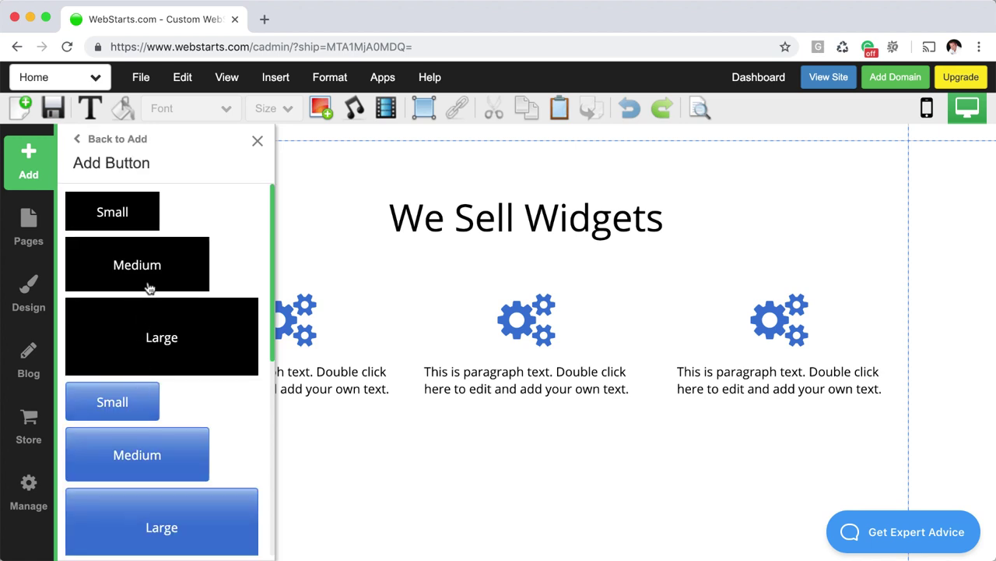
{"action": "left_click", "coordinate": [147, 285]}
{"action": "left_click", "coordinate": [495, 290]}
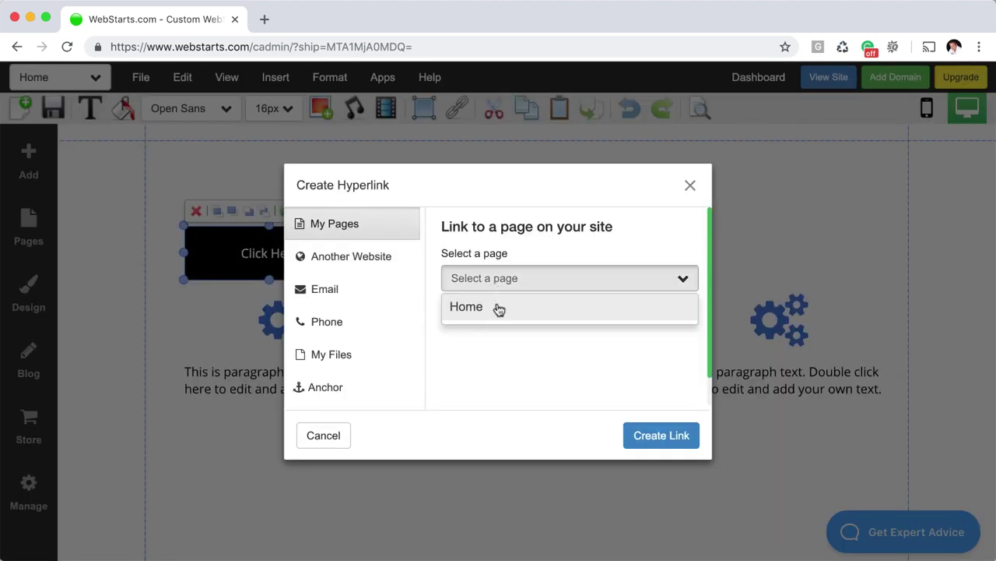
{"action": "left_click", "coordinate": [499, 309]}
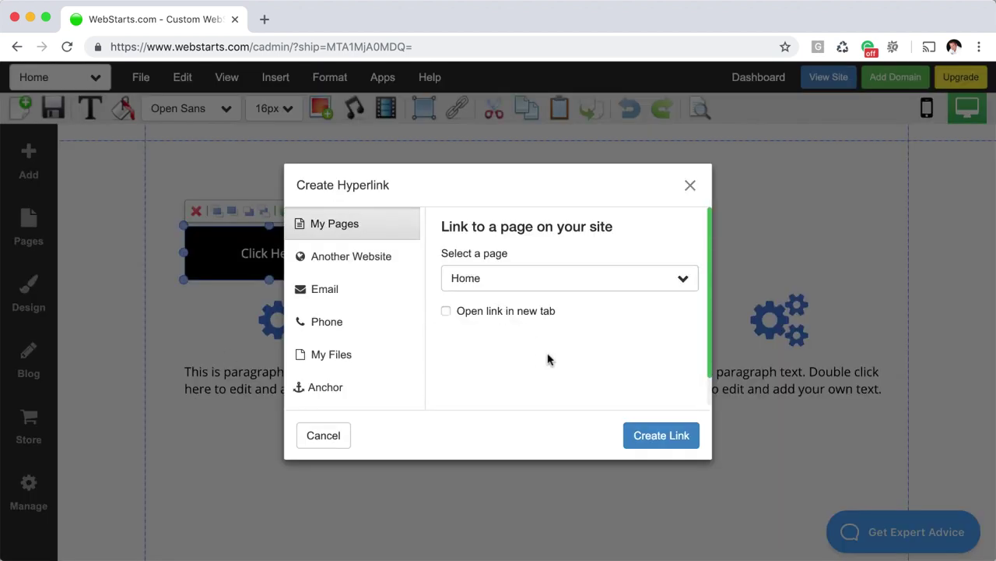
{"action": "left_click", "coordinate": [661, 437]}
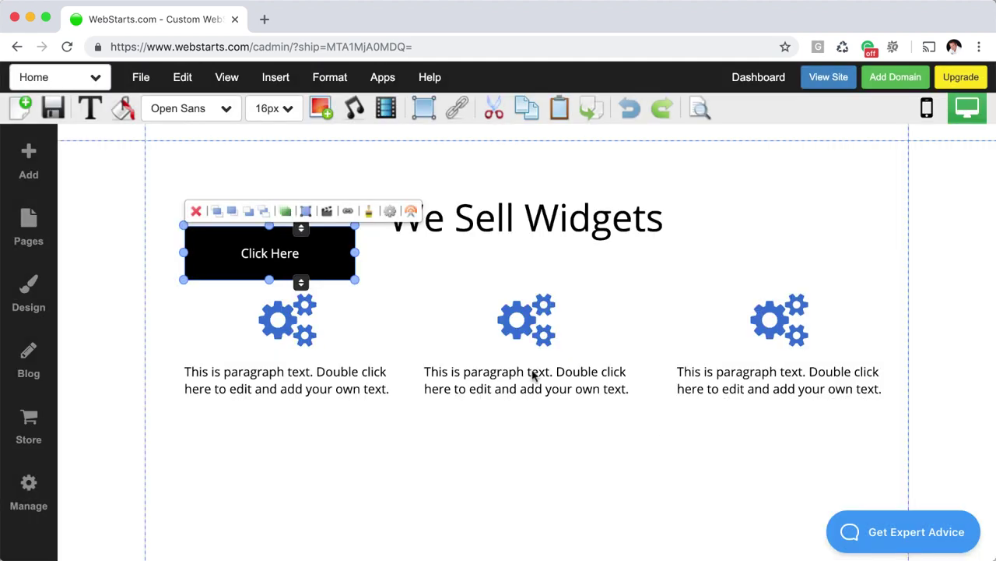
{"action": "left_click_drag", "start_coordinate": [291, 257], "coordinate": [544, 487]}
- Review the Click Here button's link options, keeping the Home page link
{"action": "left_click", "coordinate": [600, 441]}
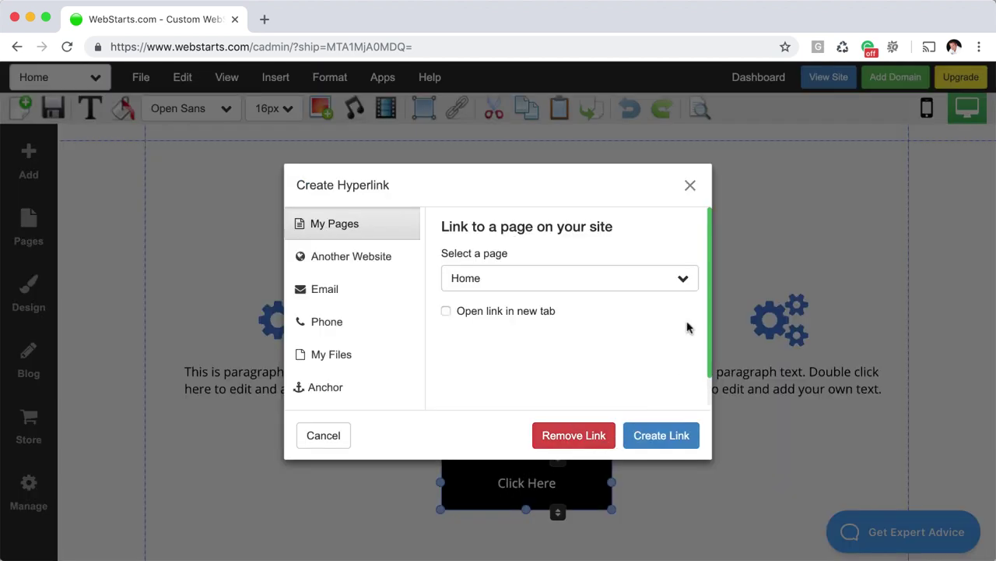
{"action": "left_click", "coordinate": [658, 284]}
{"action": "left_click", "coordinate": [362, 259]}
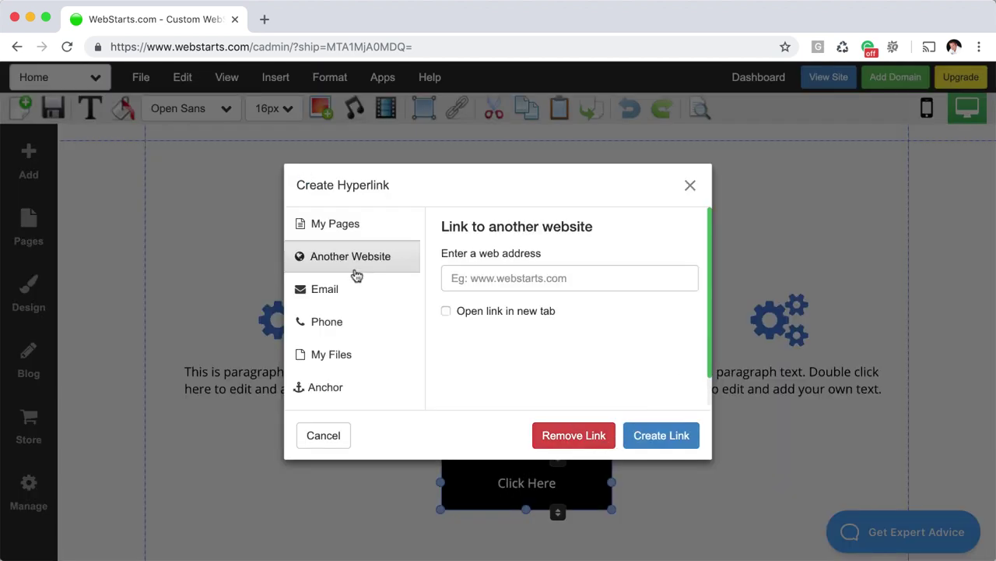
{"action": "left_click", "coordinate": [351, 289]}
{"action": "left_click", "coordinate": [360, 232]}
{"action": "left_click", "coordinate": [689, 187]}
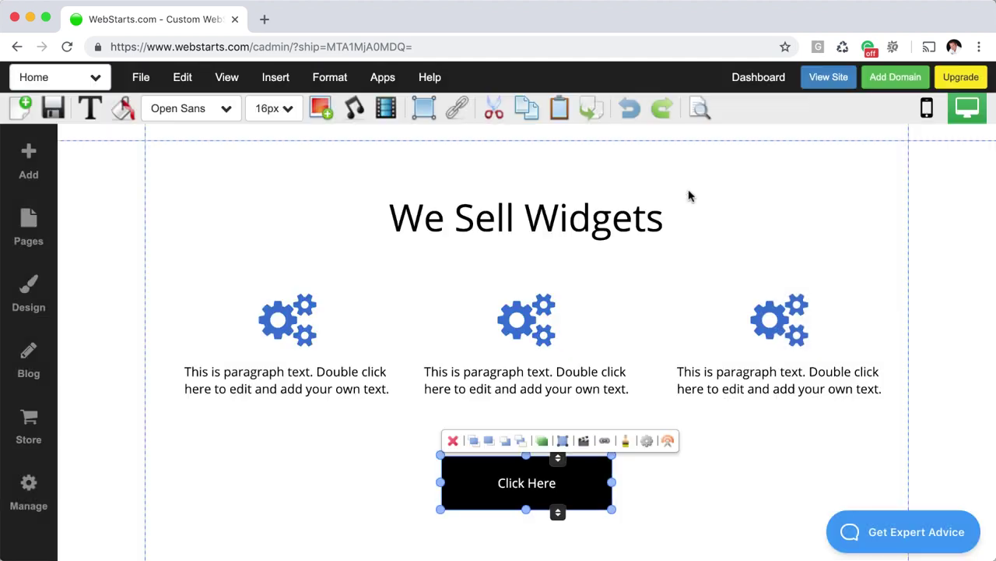
{"action": "left_click", "coordinate": [716, 435]}
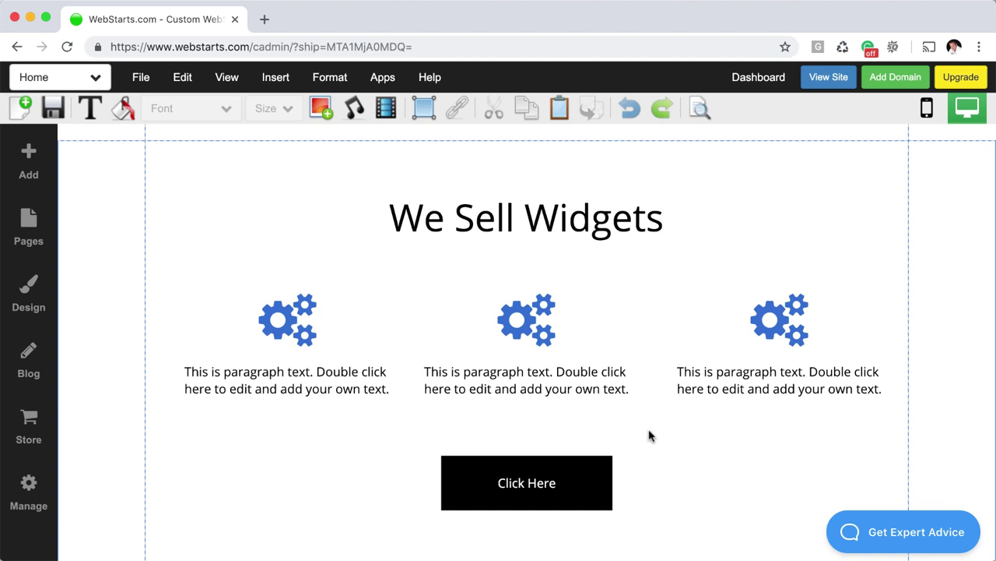
{"action": "left_click", "coordinate": [583, 478]}
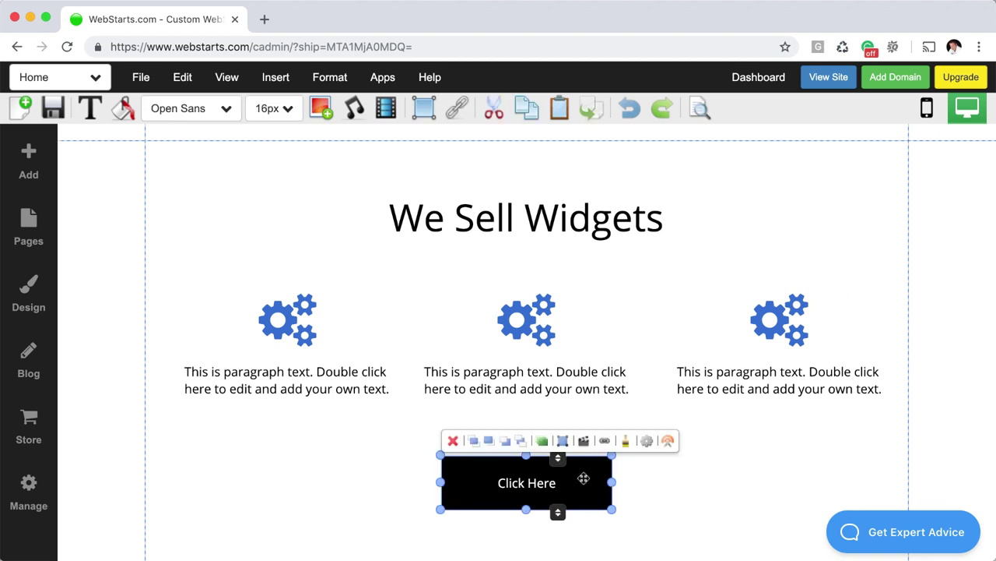
{"action": "left_click", "coordinate": [605, 441]}
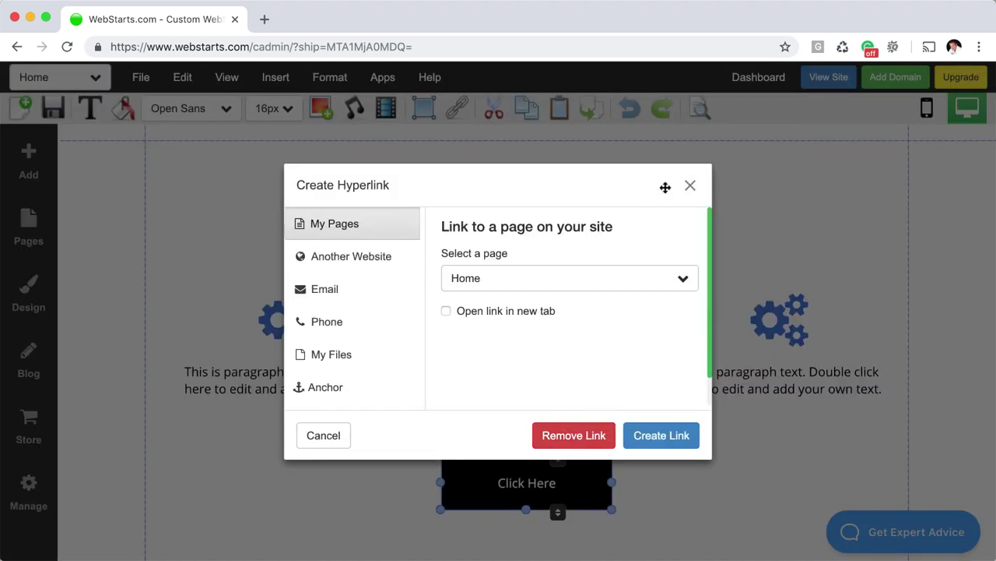
{"action": "left_click", "coordinate": [690, 185]}
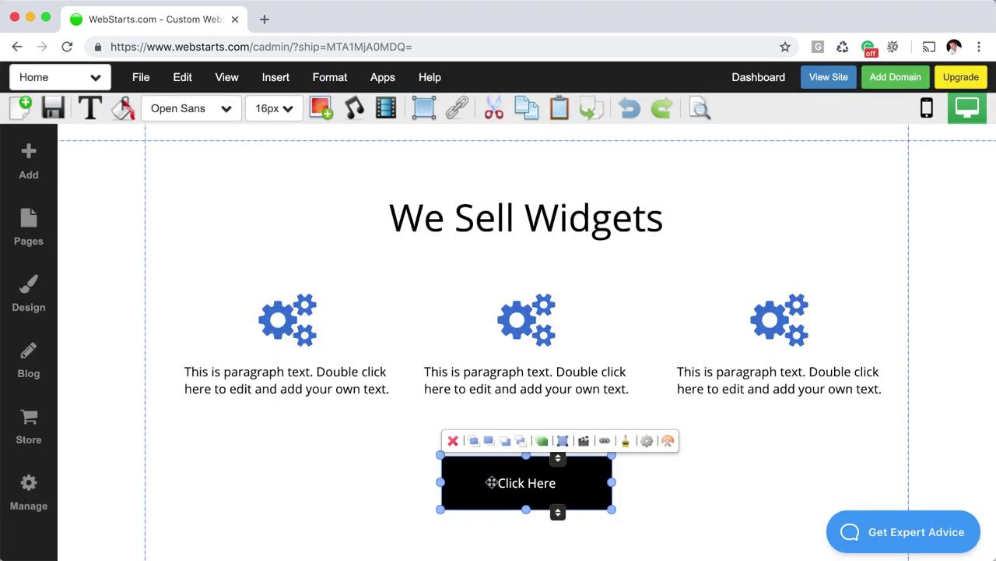
- Change the button text to Shop Now
{"action": "left_click", "coordinate": [643, 442]}
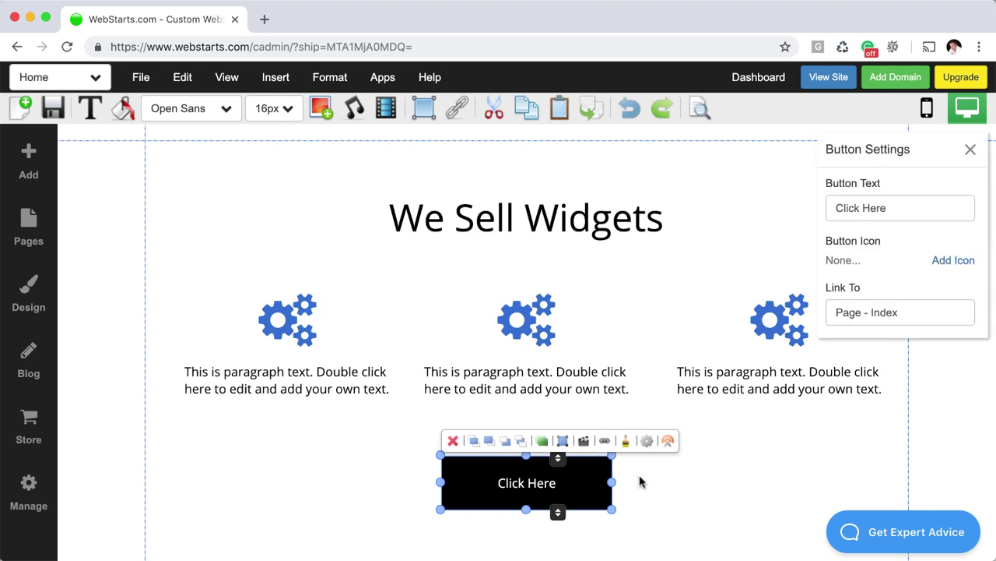
{"action": "triple_click", "coordinate": [867, 208]}
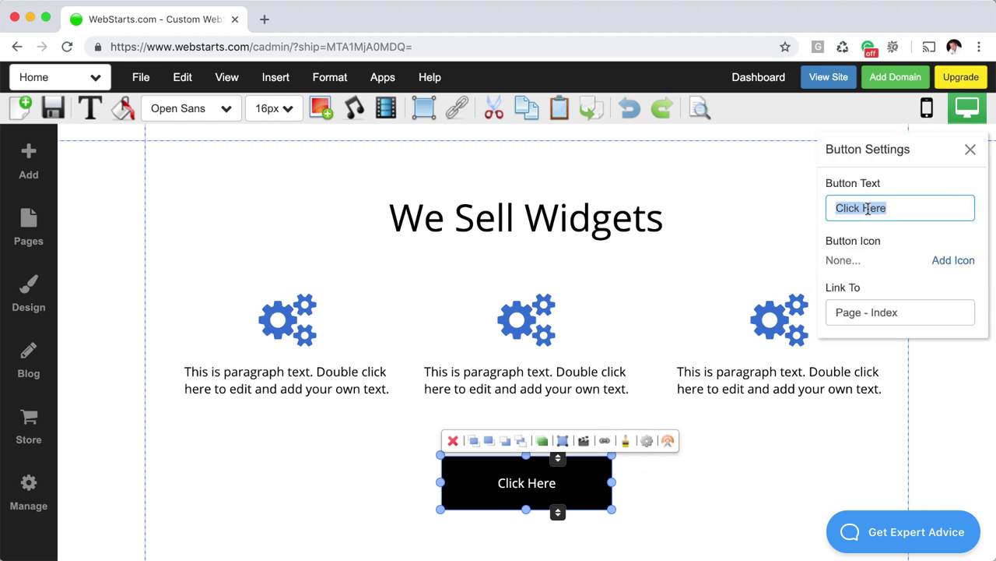
{"action": "type", "text": "Shop Now"}
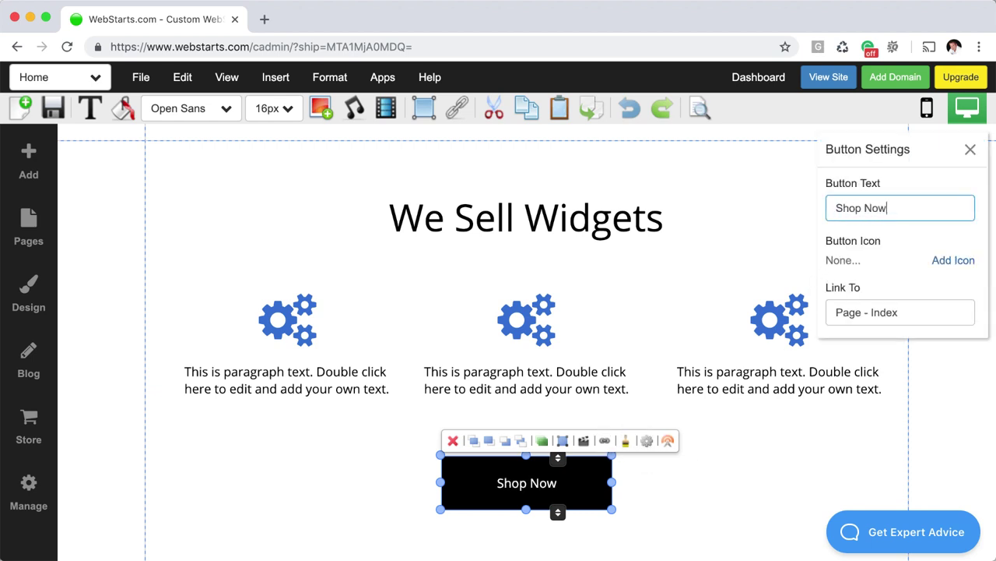
- Add a gears icon to the button, keeping its placement on Left
{"action": "left_click", "coordinate": [945, 263]}
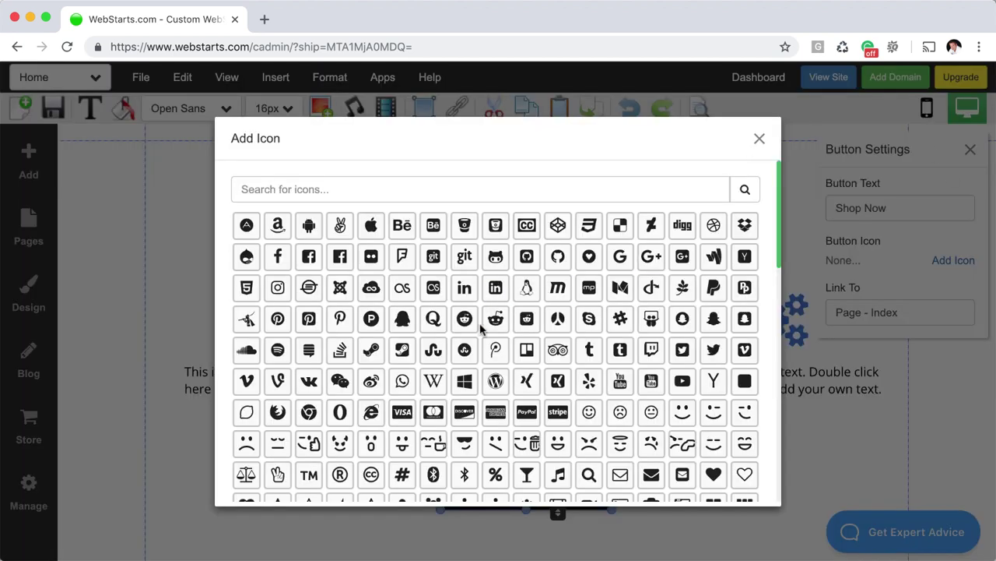
{"action": "scroll", "coordinate": [483, 331], "scroll_direction": "down", "scroll_amount": 5}
{"action": "scroll", "coordinate": [483, 335], "scroll_direction": "down", "scroll_amount": 1}
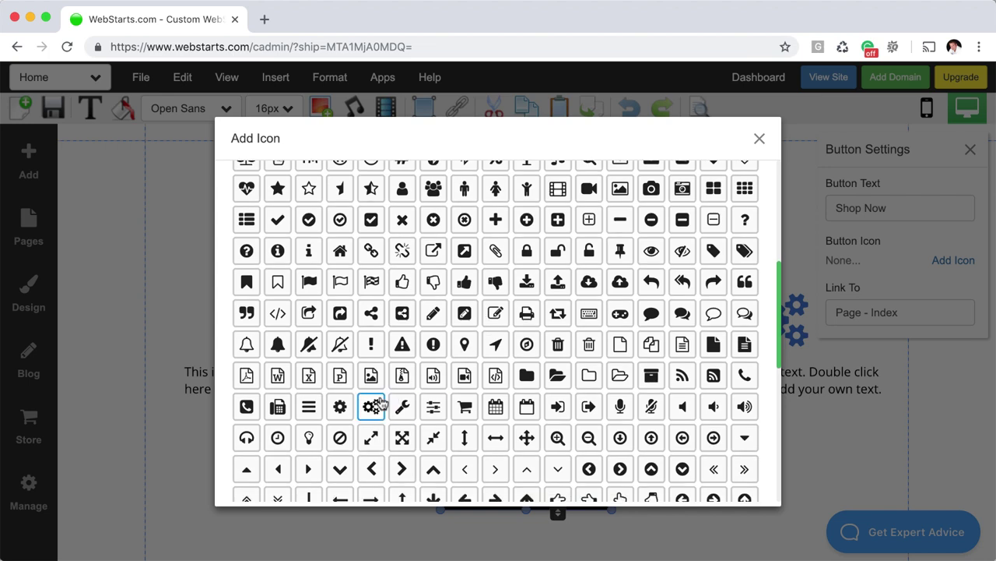
{"action": "left_click", "coordinate": [374, 404]}
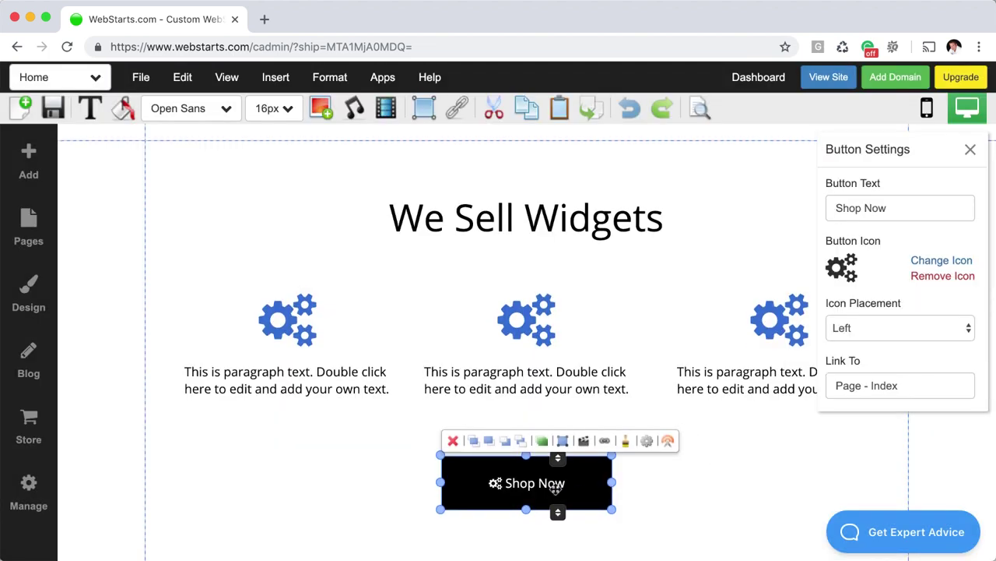
{"action": "left_click", "coordinate": [892, 331]}
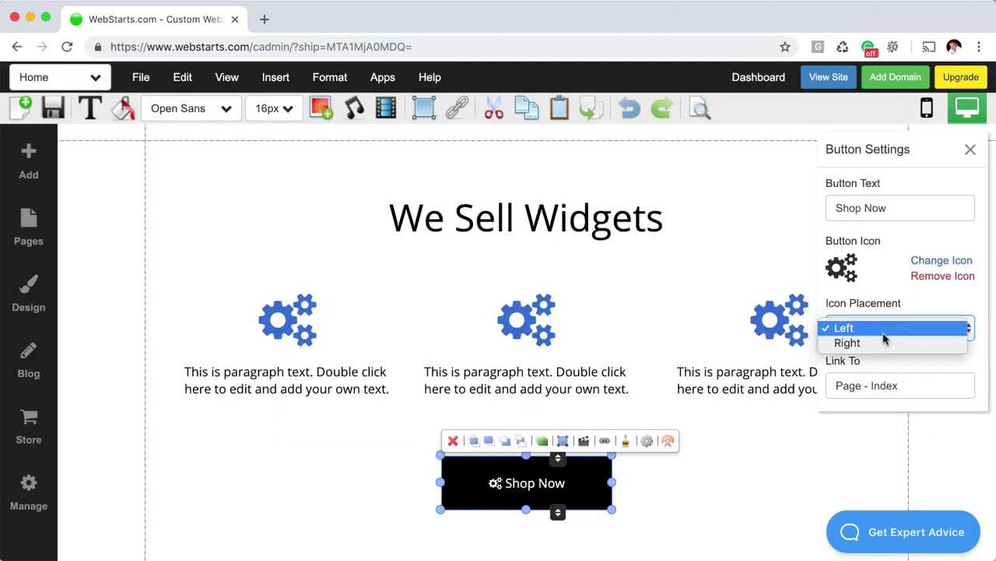
{"action": "left_click", "coordinate": [886, 341]}
{"action": "left_click", "coordinate": [895, 333]}
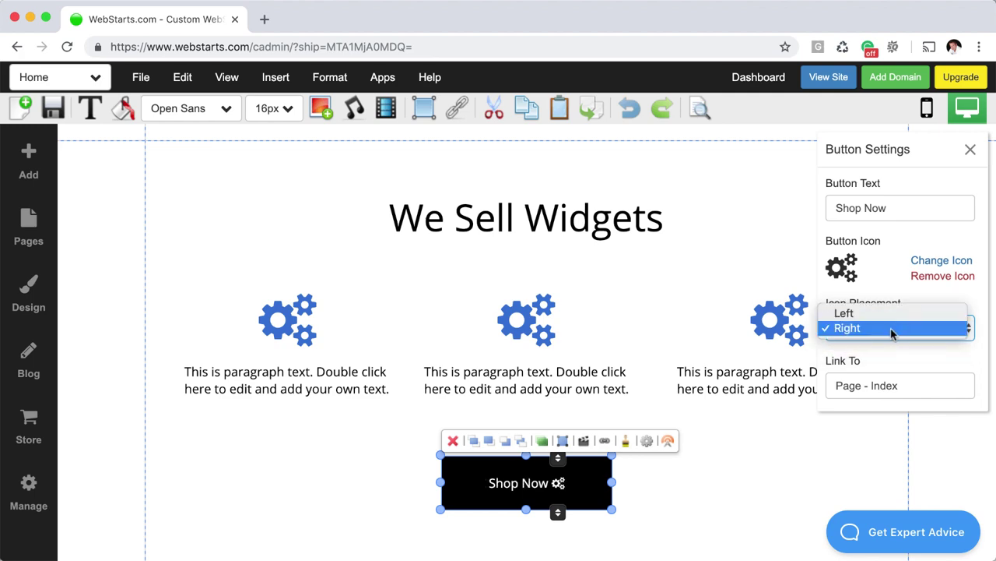
{"action": "left_click", "coordinate": [887, 312]}
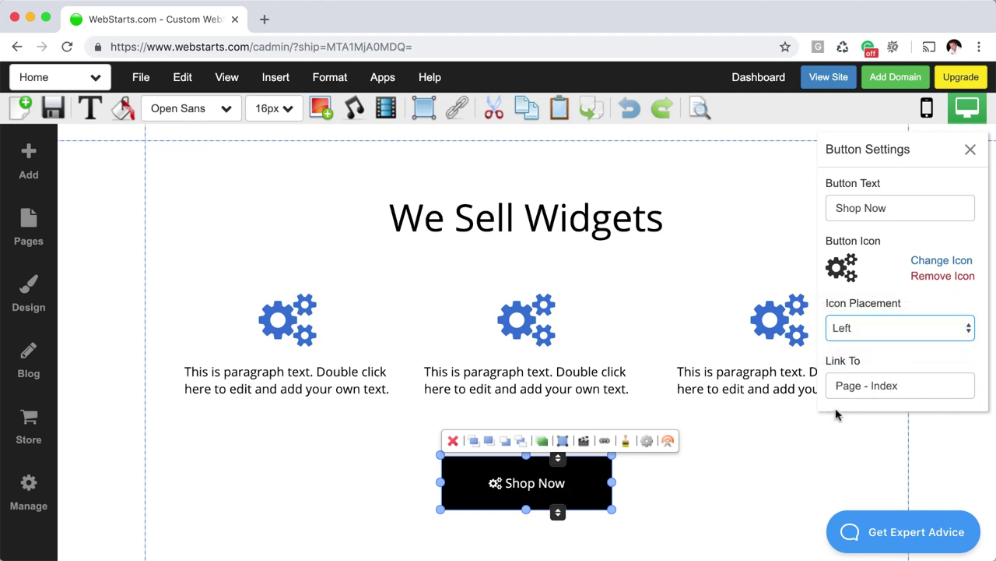
{"action": "left_click", "coordinate": [872, 393]}
{"action": "left_click", "coordinate": [690, 185]}
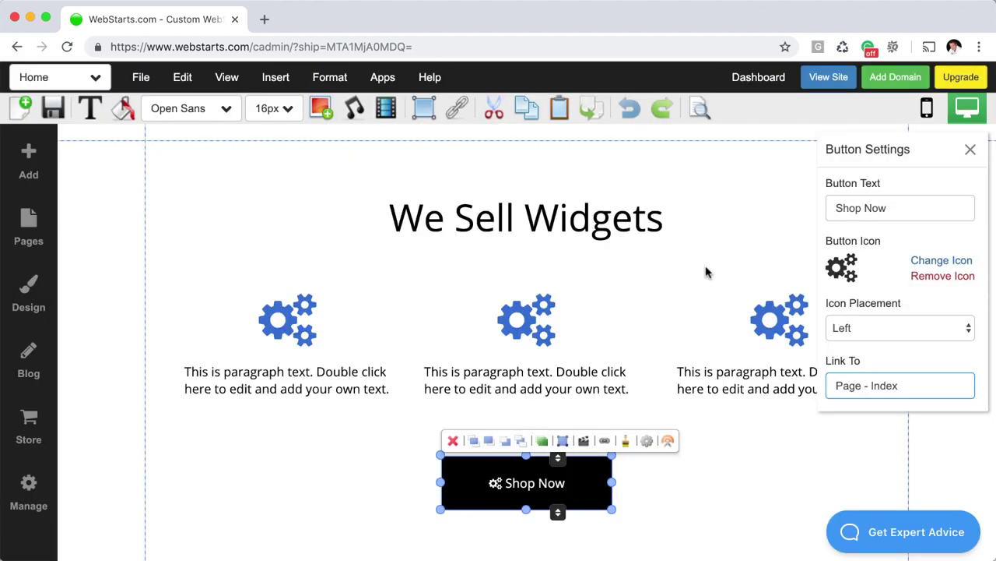
{"action": "left_click", "coordinate": [738, 452]}
- Dismiss the Saved Successfully prompt with Not Now and select the middle paragraph
{"action": "scroll", "coordinate": [643, 462], "scroll_direction": "up", "scroll_amount": 1}
{"action": "scroll", "coordinate": [643, 462], "scroll_direction": "up", "scroll_amount": 1}
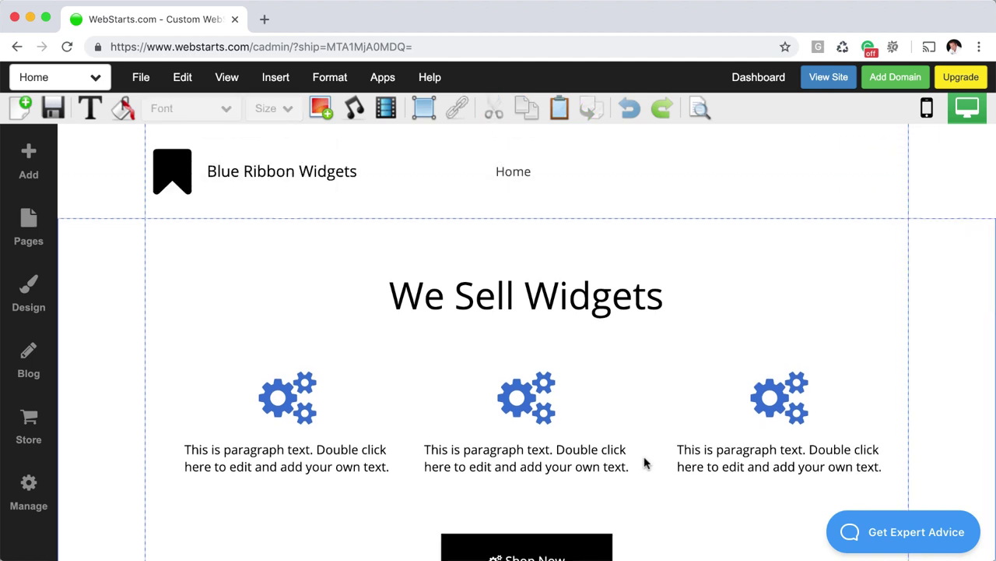
{"action": "scroll", "coordinate": [644, 462], "scroll_direction": "down", "scroll_amount": 6}
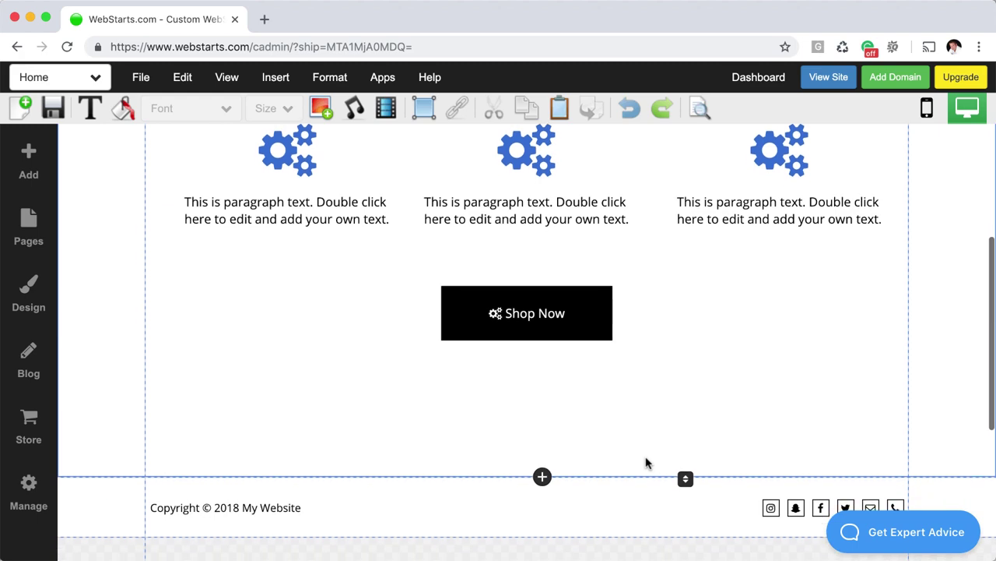
{"action": "scroll", "coordinate": [644, 463], "scroll_direction": "up", "scroll_amount": 6}
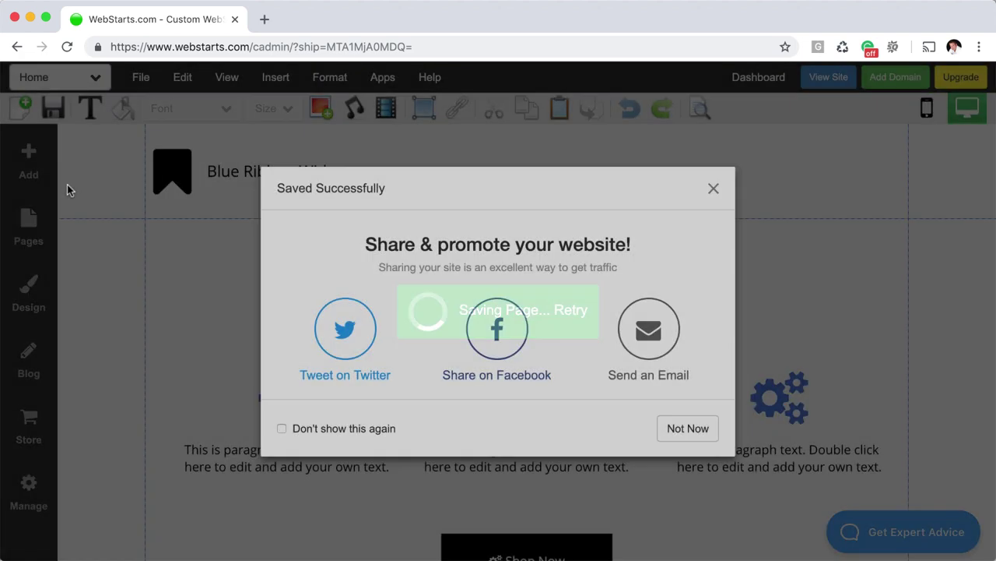
{"action": "left_click", "coordinate": [704, 431]}
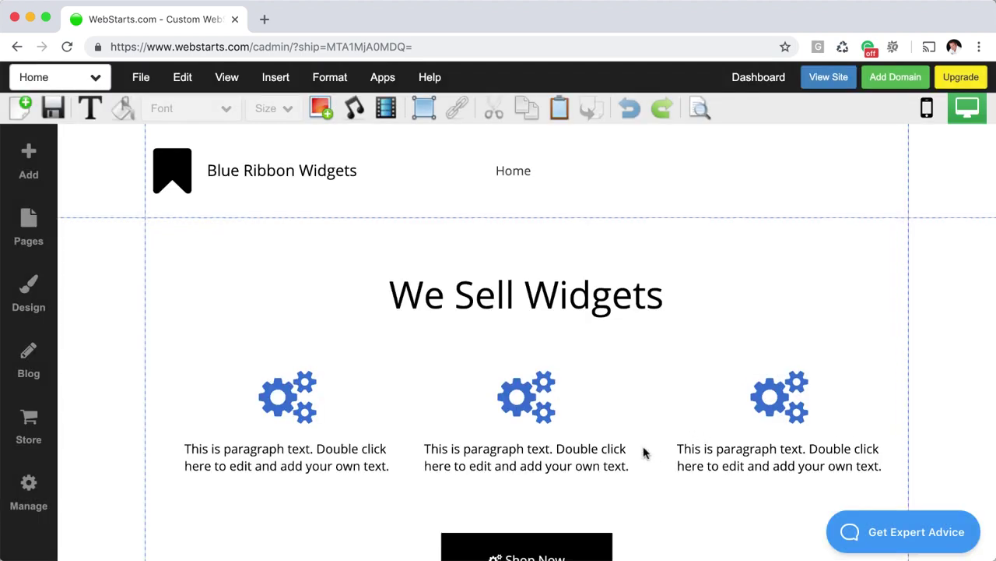
{"action": "scroll", "coordinate": [645, 453], "scroll_direction": "down", "scroll_amount": 2}
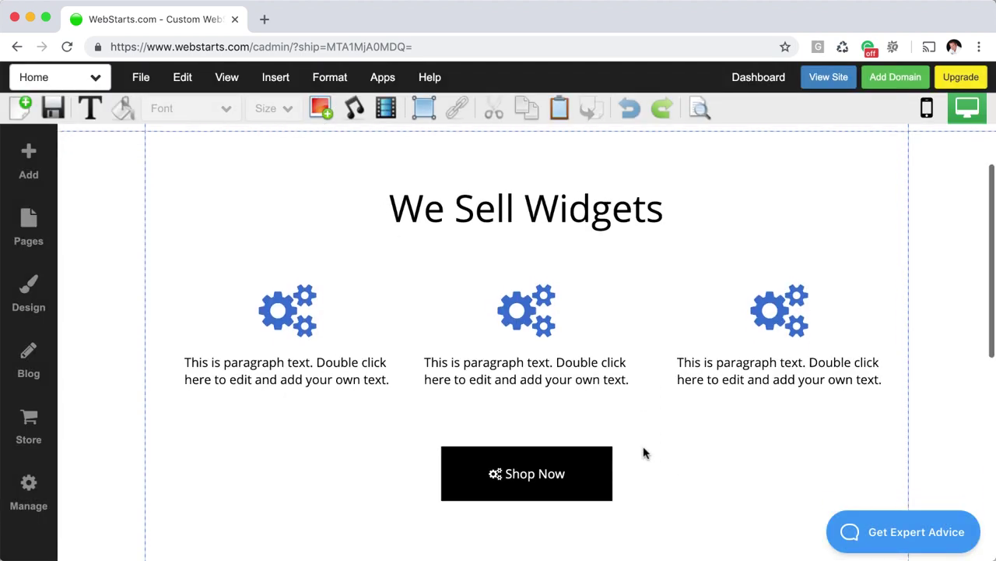
{"action": "scroll", "coordinate": [660, 447], "scroll_direction": "up", "scroll_amount": 1}
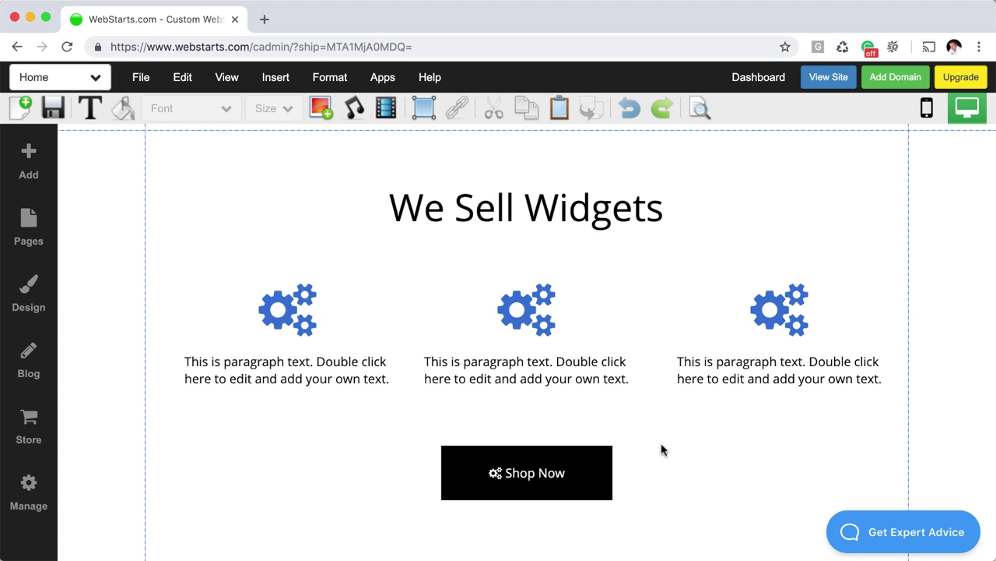
{"action": "left_click", "coordinate": [526, 377]}
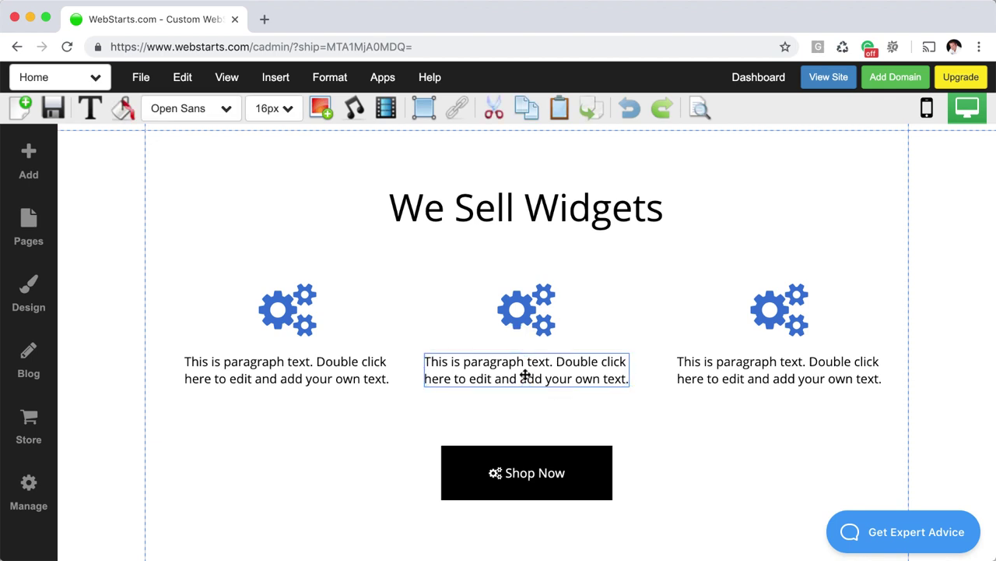
{"action": "double_click", "coordinate": [526, 377]}
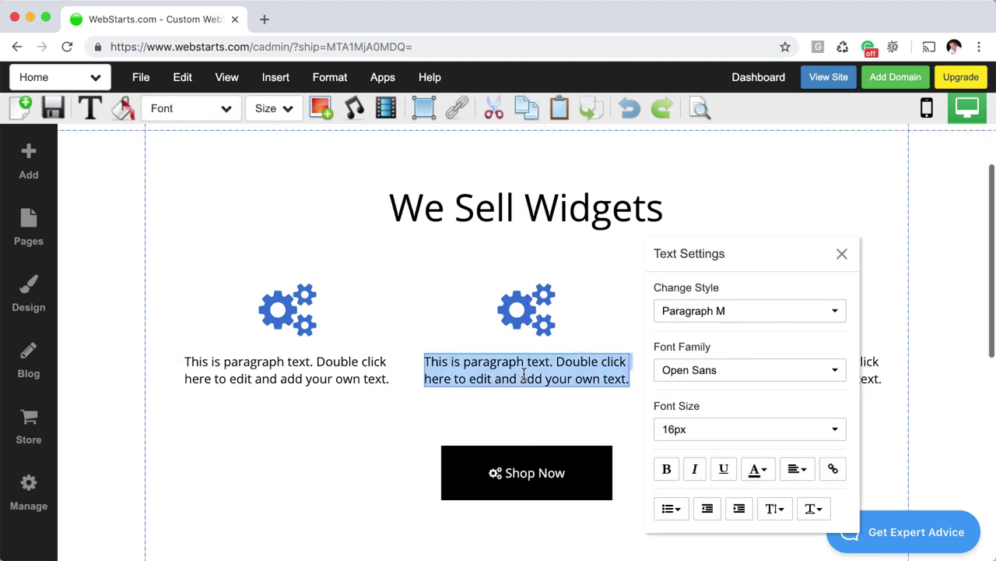
{"action": "scroll", "coordinate": [545, 264], "scroll_direction": "up", "scroll_amount": 2}
{"action": "scroll", "coordinate": [467, 257], "scroll_direction": "down", "scroll_amount": 1}
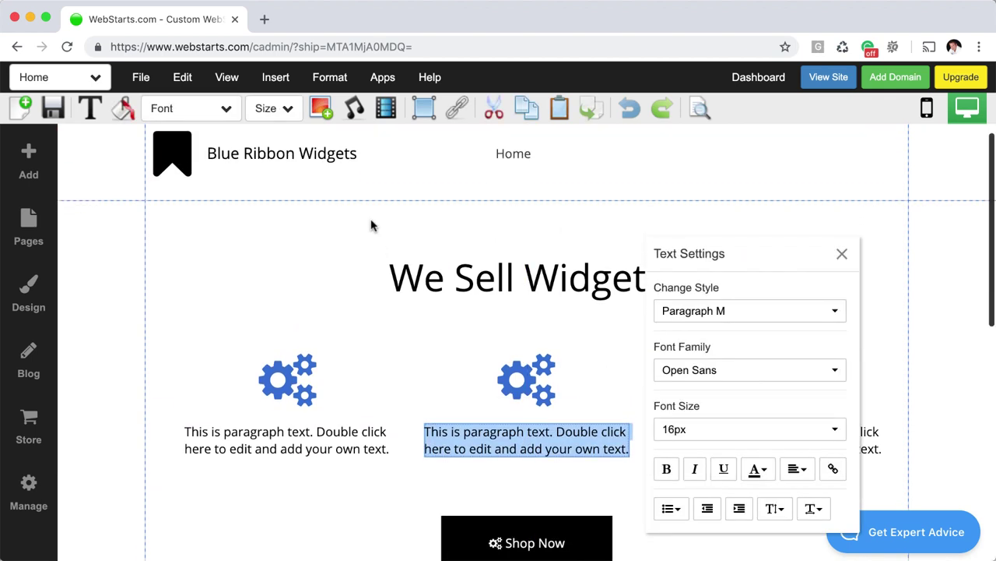
{"action": "left_click", "coordinate": [345, 158]}
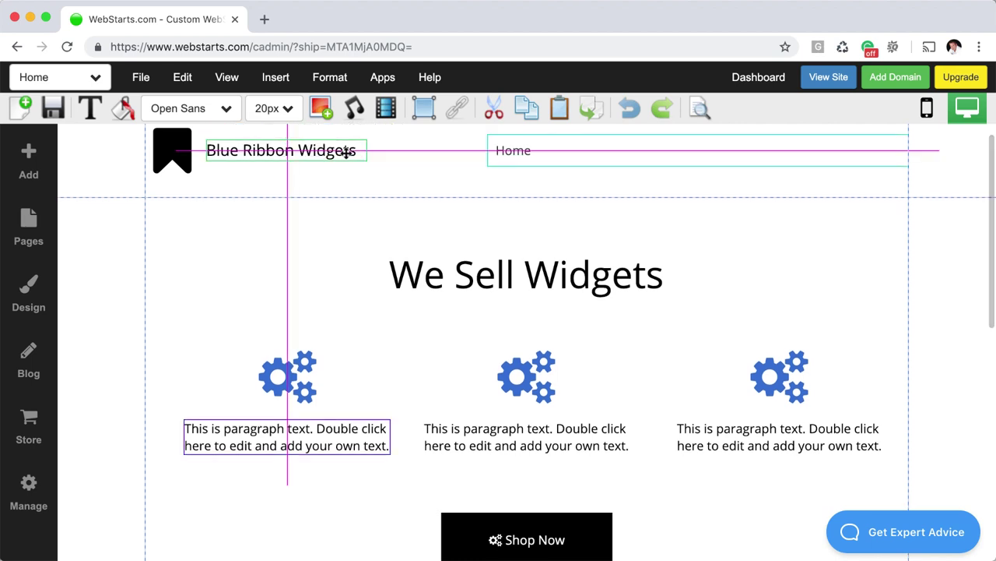
{"action": "double_click", "coordinate": [345, 156]}
{"action": "left_click", "coordinate": [429, 215]}
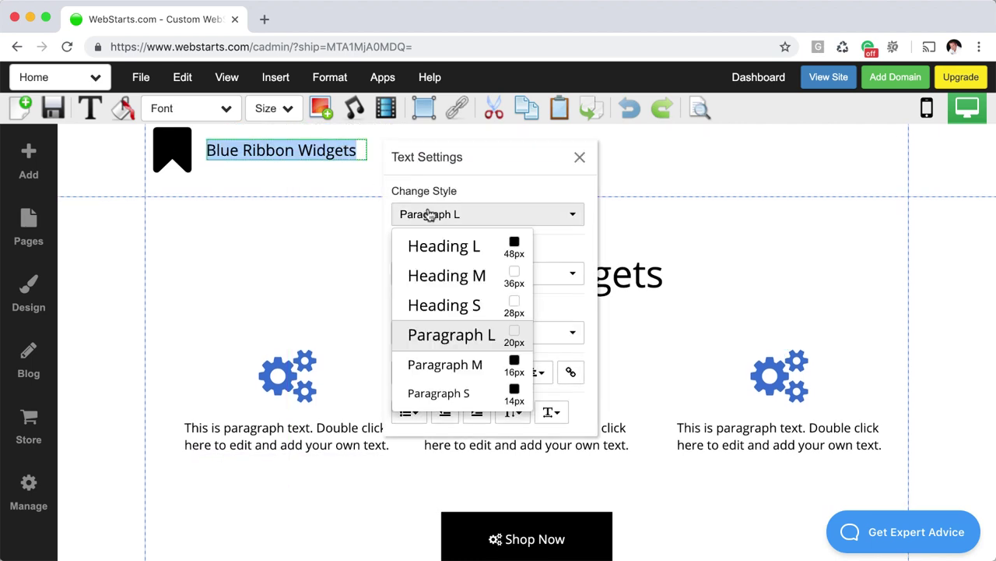
{"action": "left_click", "coordinate": [503, 208]}
{"action": "left_click", "coordinate": [483, 274]}
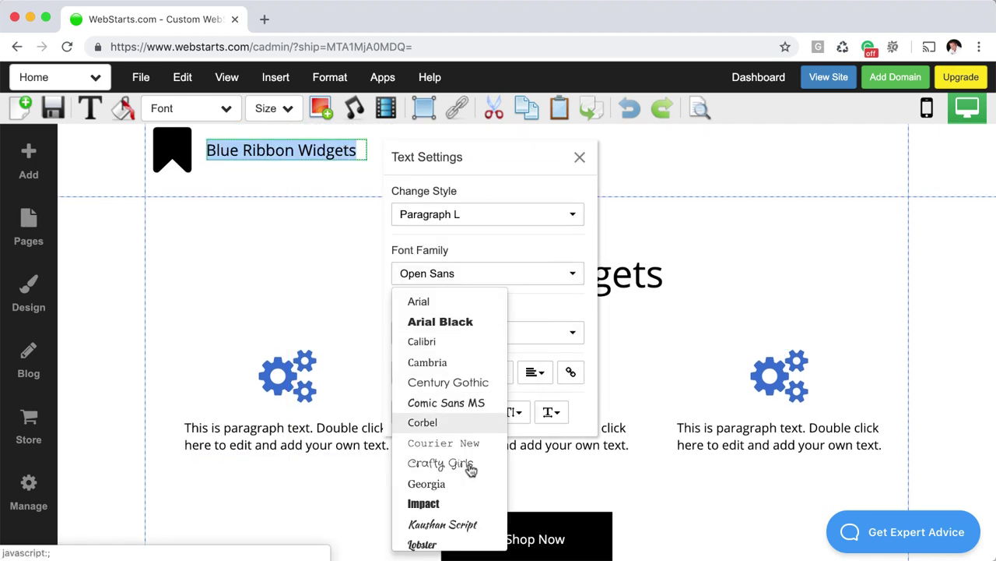
{"action": "scroll", "coordinate": [470, 470], "scroll_direction": "down", "scroll_amount": 3}
{"action": "scroll", "coordinate": [471, 503], "scroll_direction": "down", "scroll_amount": 1}
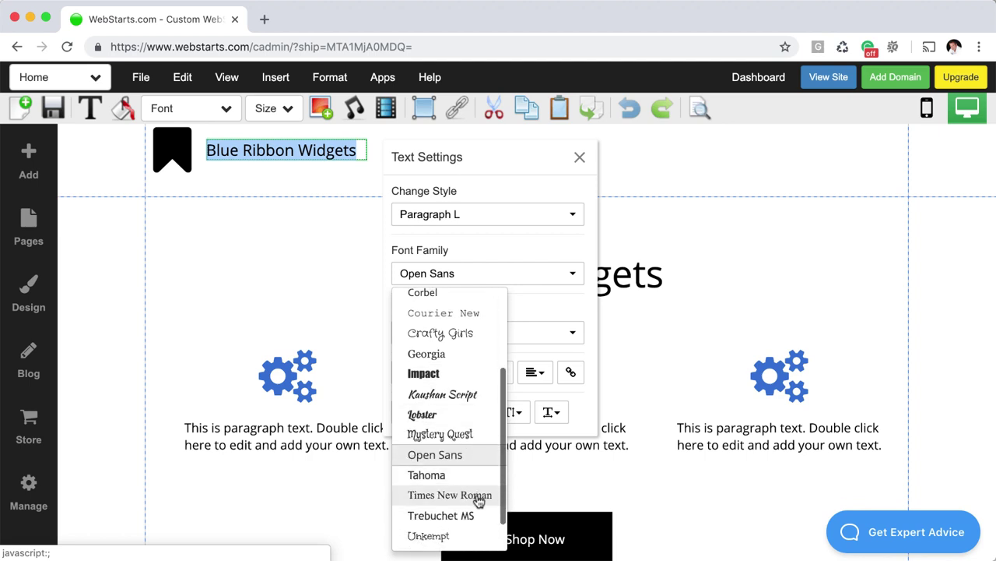
{"action": "scroll", "coordinate": [448, 461], "scroll_direction": "up", "scroll_amount": 2}
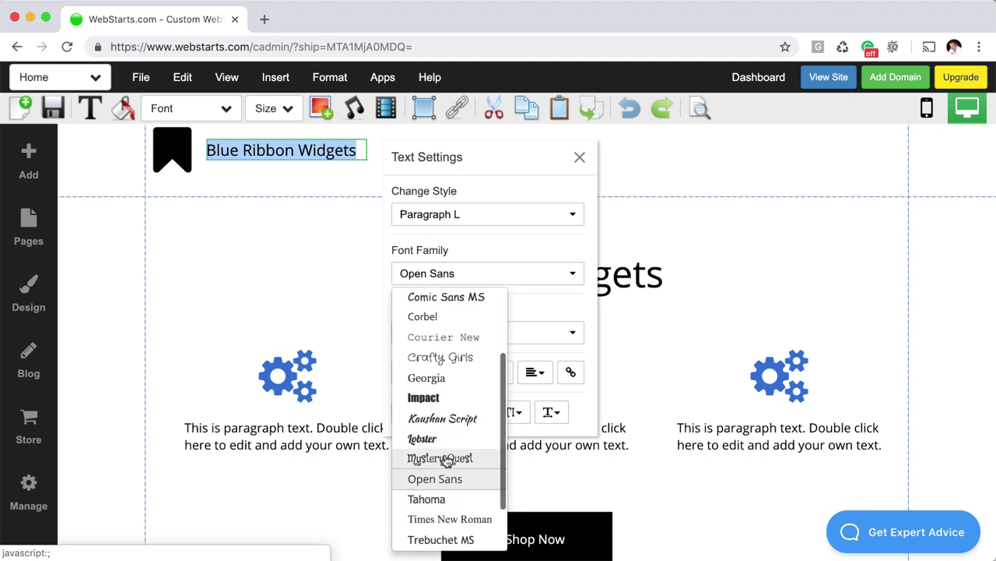
{"action": "scroll", "coordinate": [447, 458], "scroll_direction": "down", "scroll_amount": 2}
{"action": "left_click", "coordinate": [451, 538]}
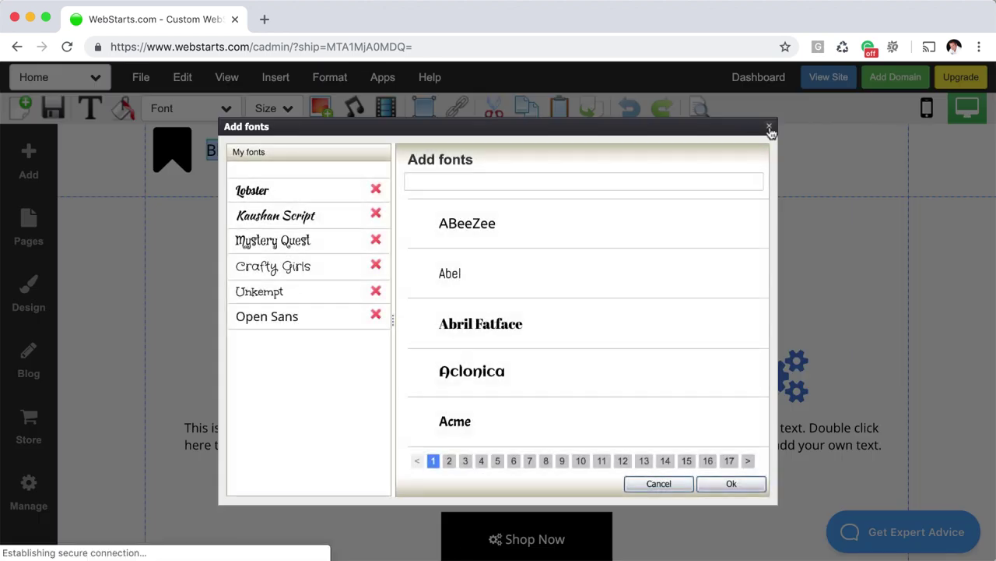
{"action": "left_click", "coordinate": [770, 129]}
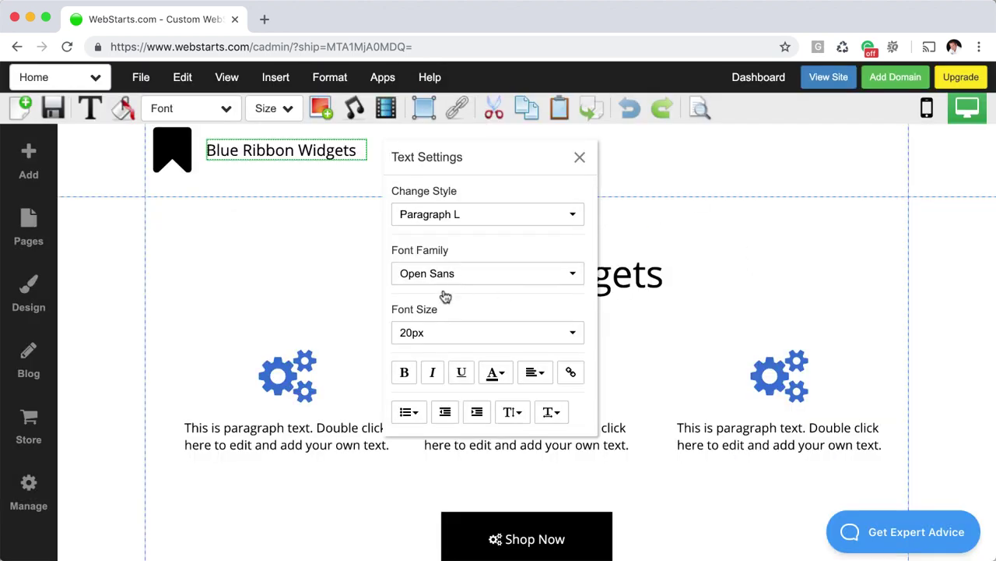
{"action": "left_click", "coordinate": [579, 158]}
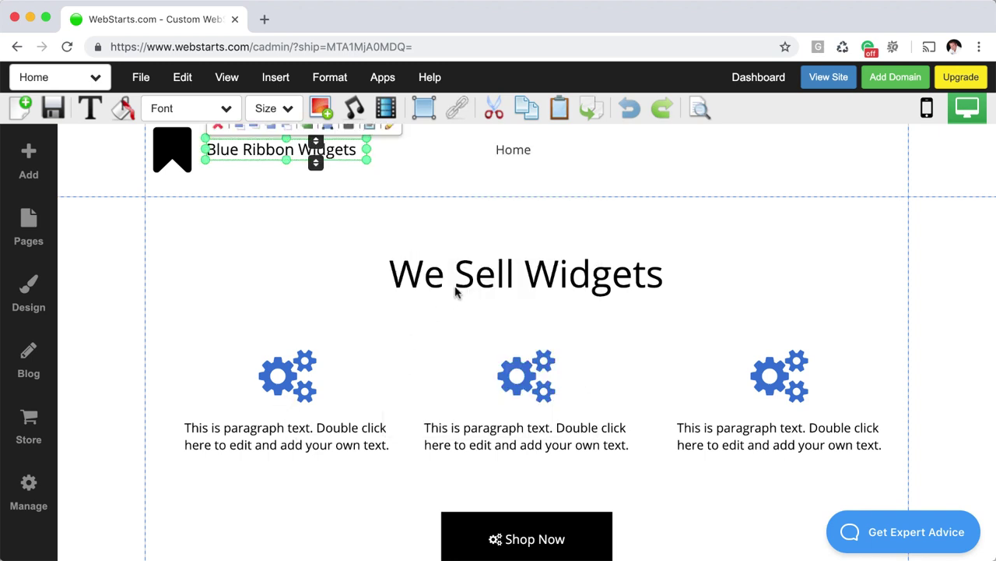
{"action": "left_click", "coordinate": [325, 436]}
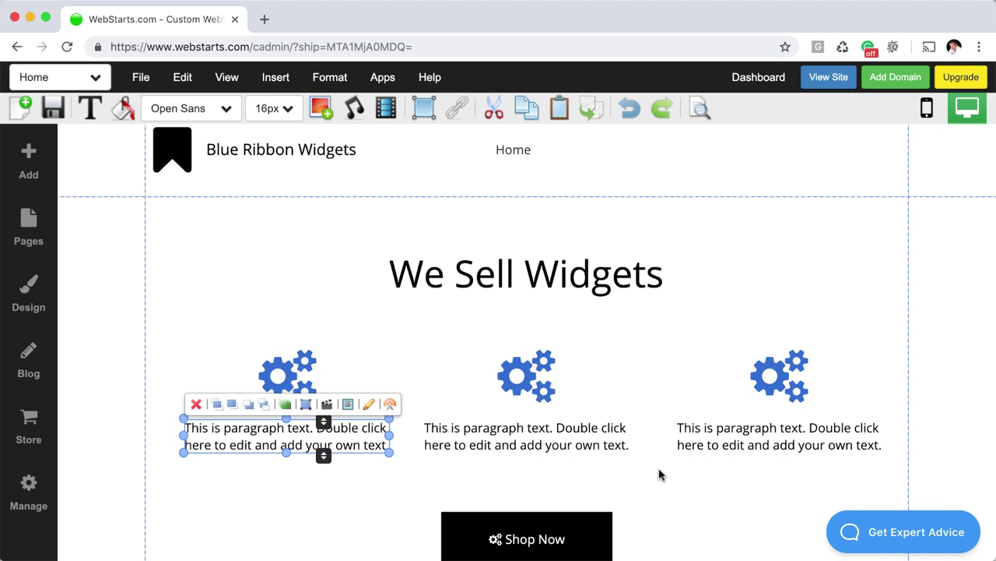
{"action": "scroll", "coordinate": [659, 473], "scroll_direction": "down", "scroll_amount": 5}
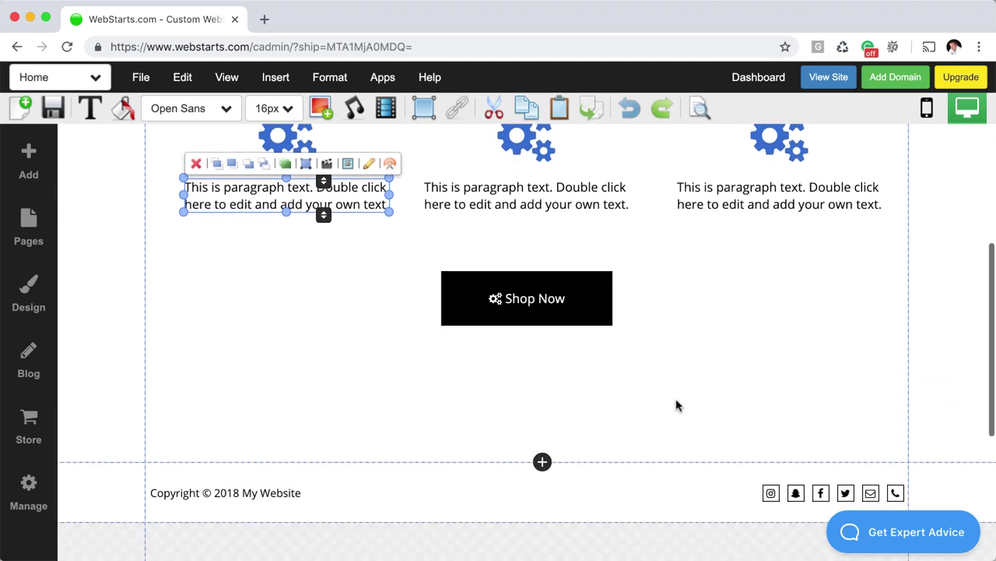
{"action": "left_click", "coordinate": [676, 404]}
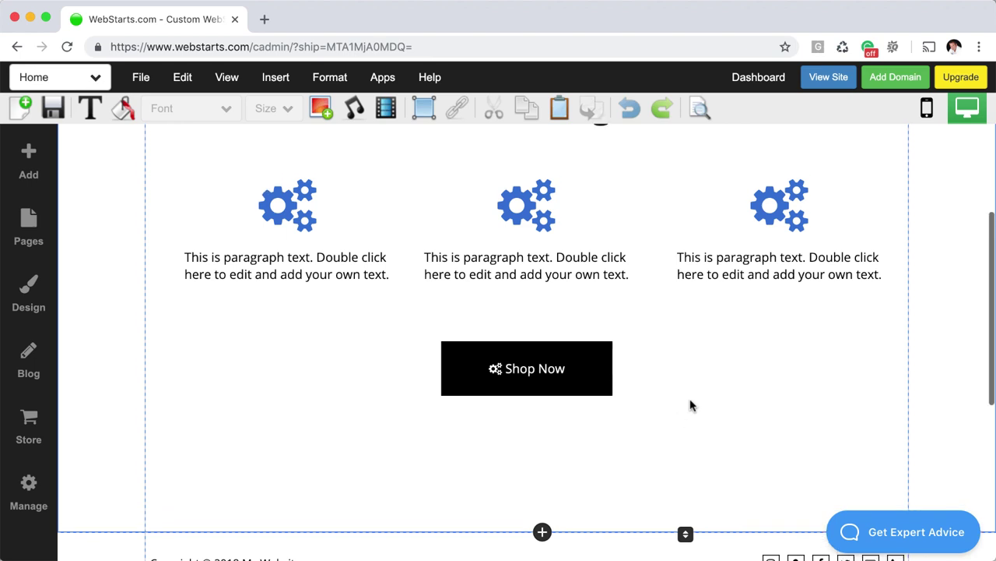
{"action": "scroll", "coordinate": [690, 405], "scroll_direction": "up", "scroll_amount": 3}
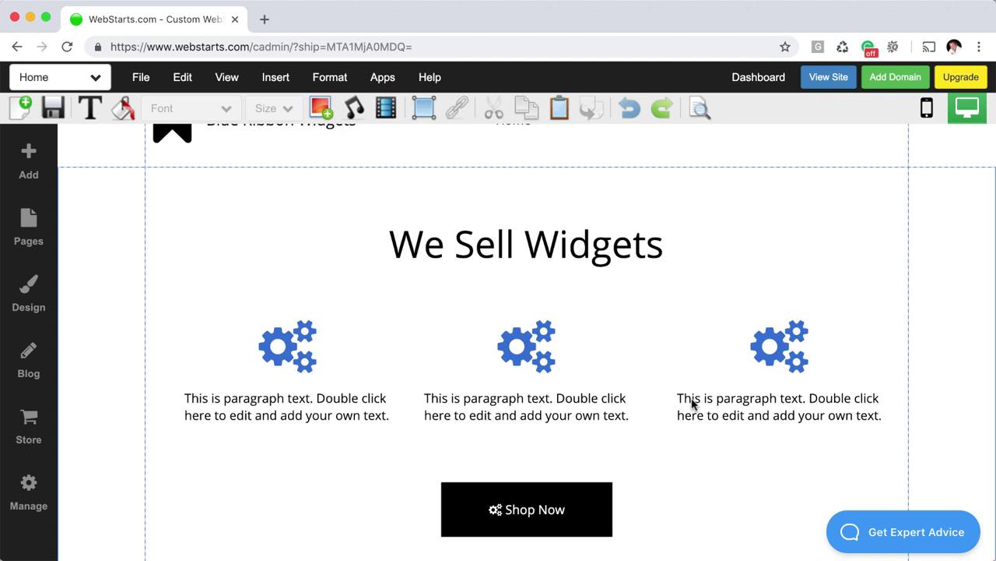
{"action": "scroll", "coordinate": [480, 367], "scroll_direction": "down", "scroll_amount": 2}
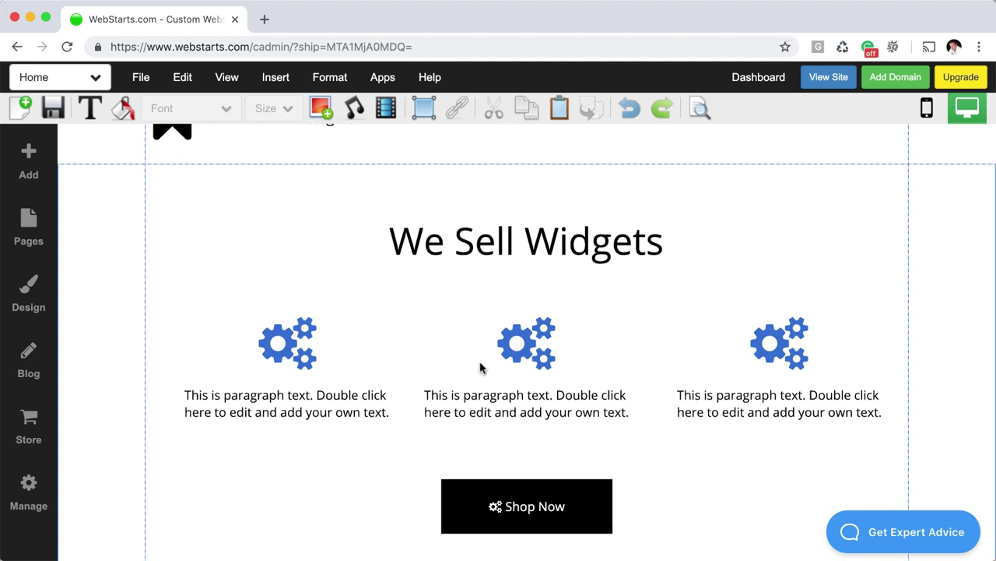
{"action": "scroll", "coordinate": [481, 367], "scroll_direction": "down", "scroll_amount": 1}
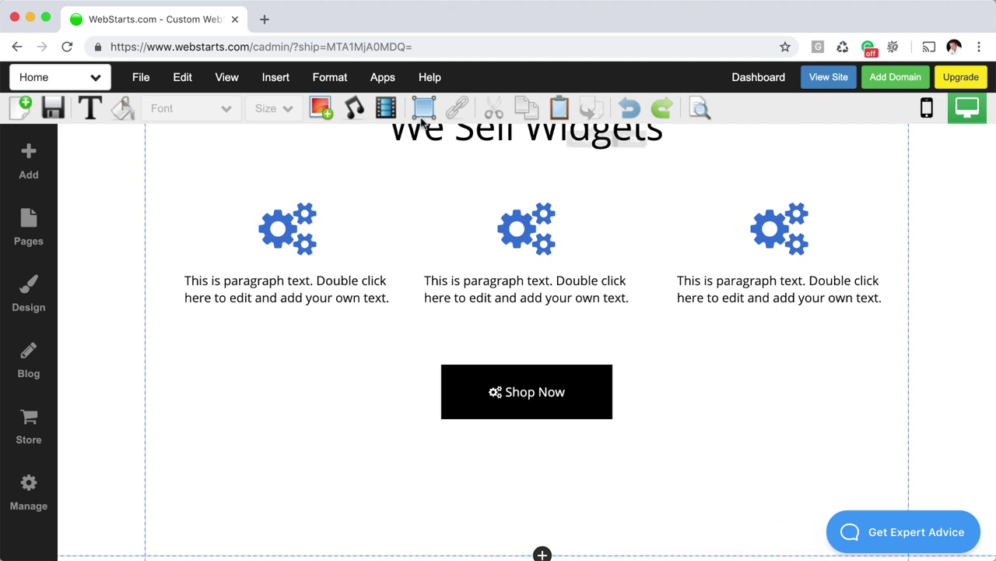
- Save the Home page, decline sharing with Not Now, and return to the header
{"action": "left_click", "coordinate": [53, 109]}
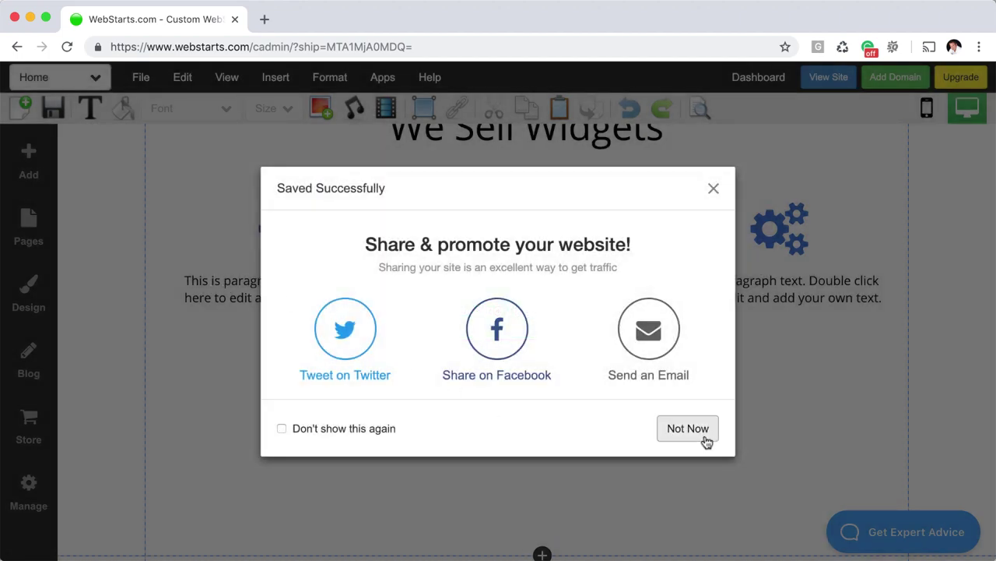
{"action": "left_click", "coordinate": [688, 429]}
{"action": "scroll", "coordinate": [712, 434], "scroll_direction": "up", "scroll_amount": 3}
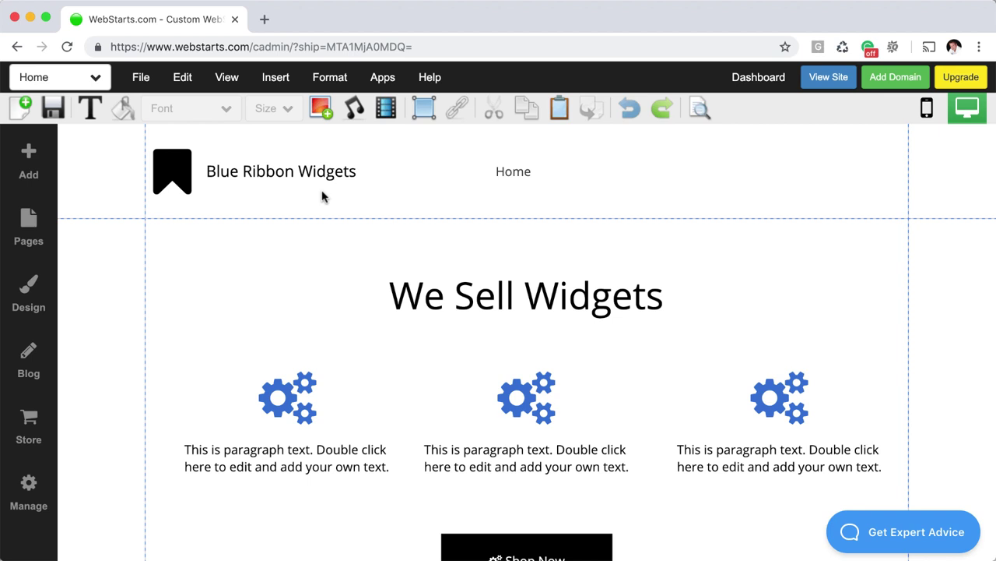
{"action": "scroll", "coordinate": [322, 196], "scroll_direction": "down", "scroll_amount": 1}
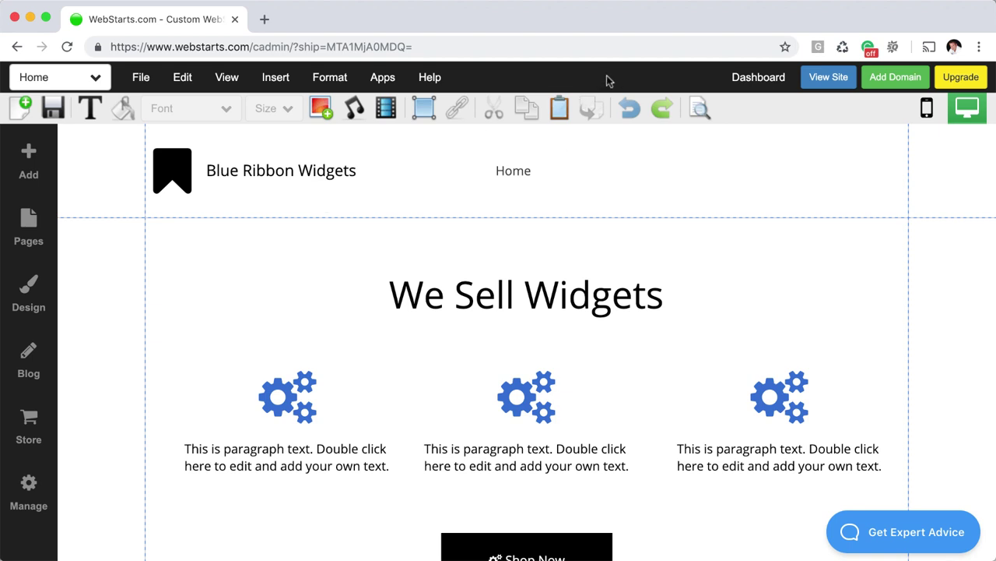
- Create a blank page named About, which appears beside Home in the navigation
{"action": "left_click", "coordinate": [142, 84]}
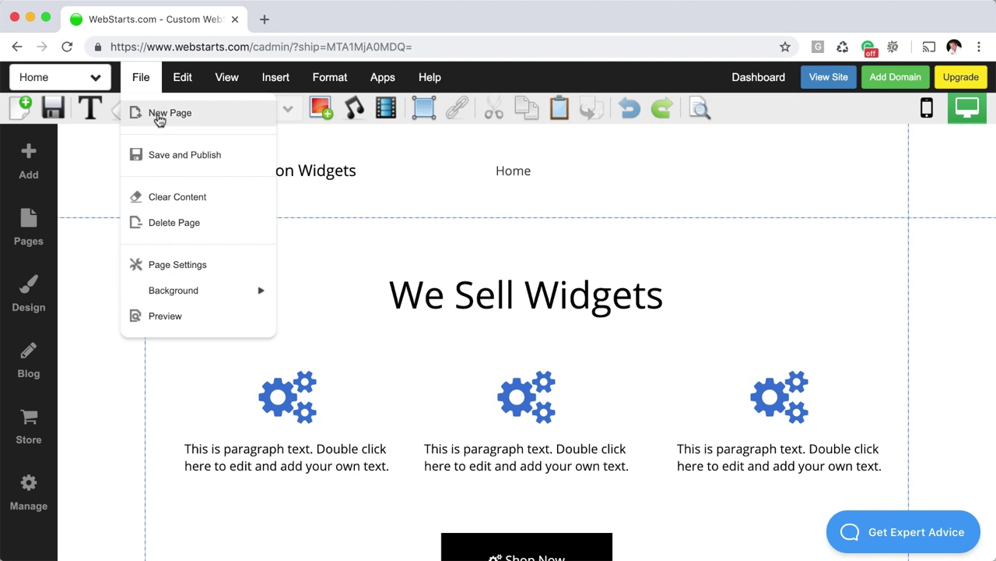
{"action": "left_click", "coordinate": [159, 115]}
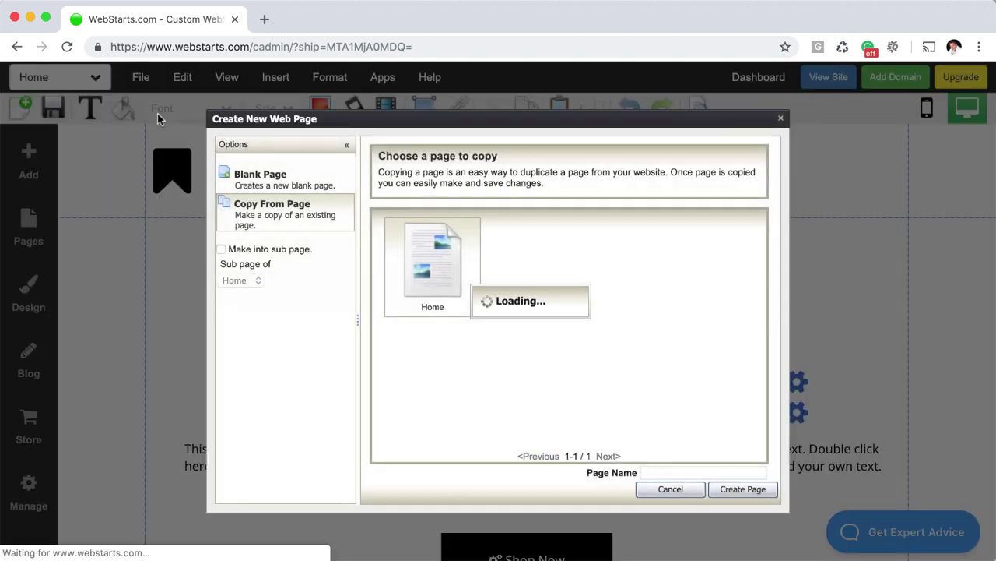
{"action": "left_click", "coordinate": [262, 173]}
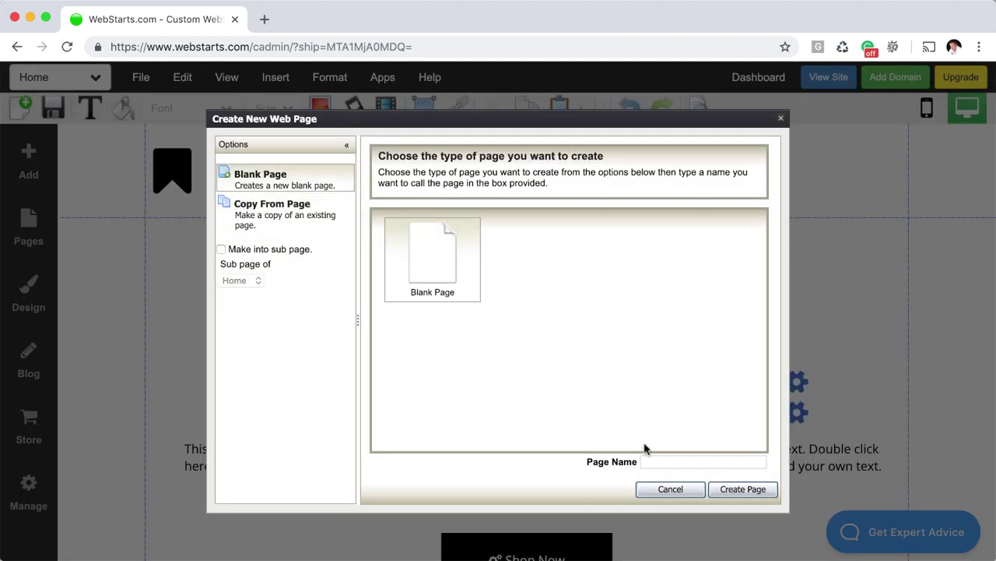
{"action": "left_click", "coordinate": [666, 460]}
{"action": "type", "text": "About"}
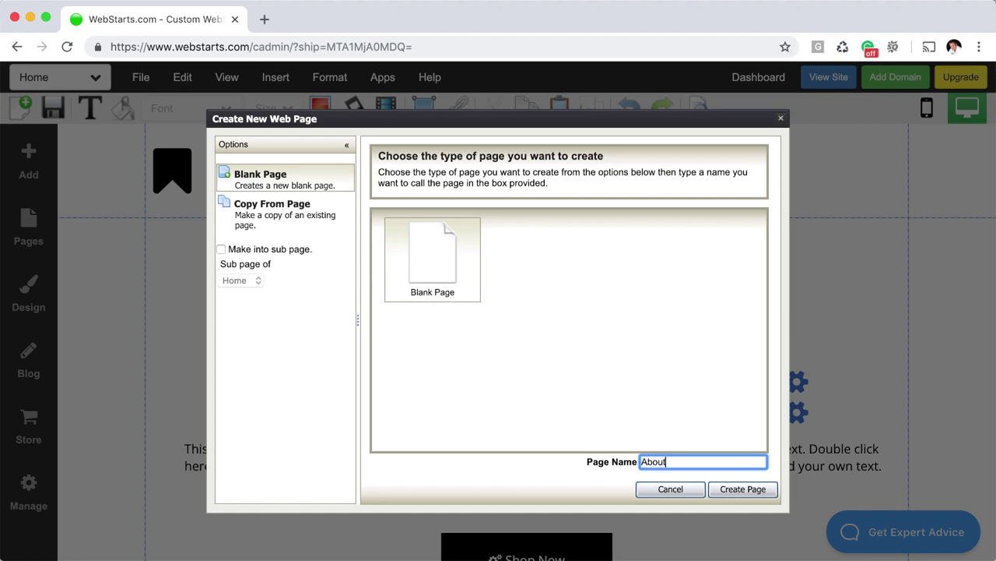
{"action": "left_click", "coordinate": [729, 491]}
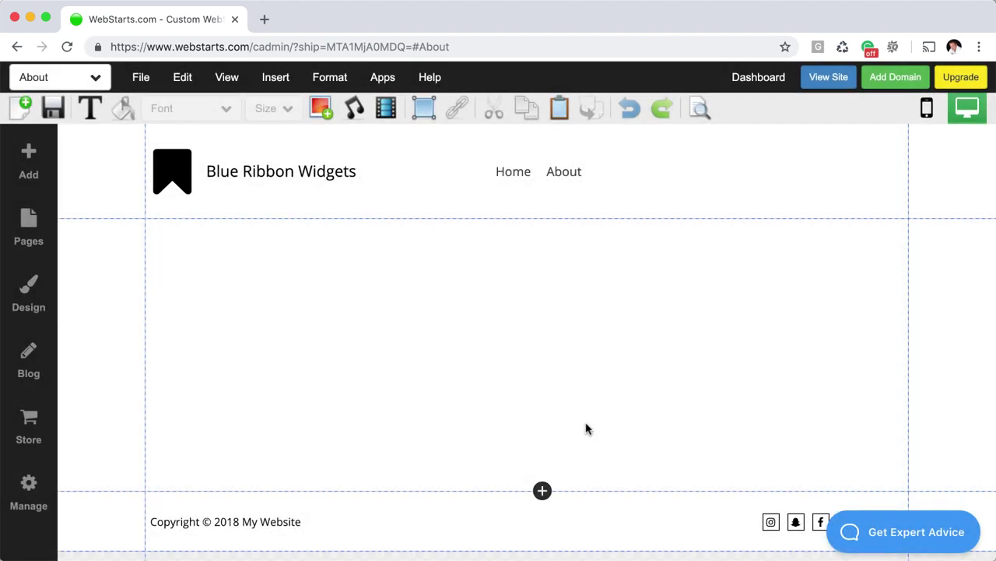
{"action": "left_click", "coordinate": [577, 179]}
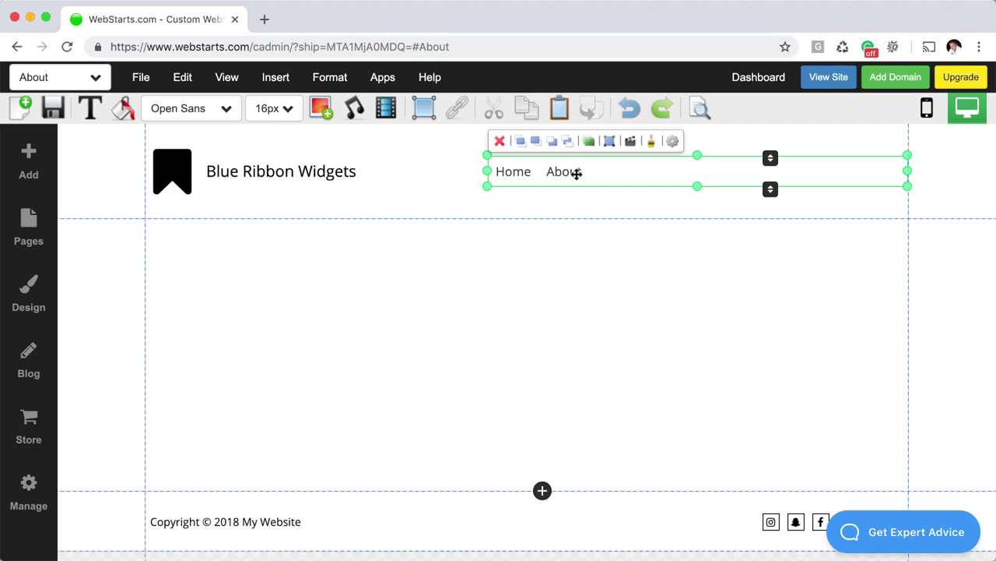
{"action": "left_click", "coordinate": [620, 323]}
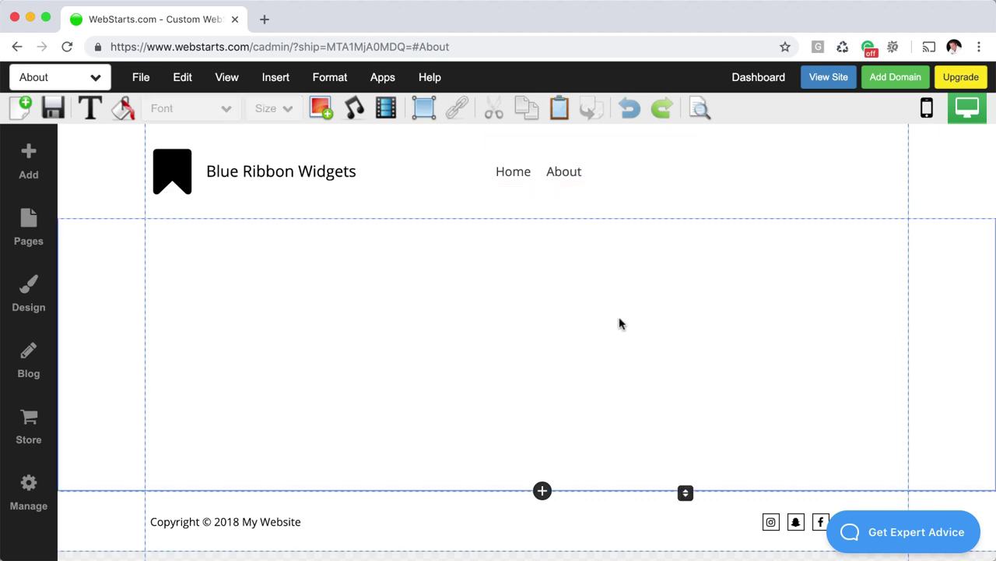
- Start another new page, decline saving About's changes, and close the dialog unused
{"action": "left_click", "coordinate": [138, 76]}
{"action": "left_click", "coordinate": [157, 114]}
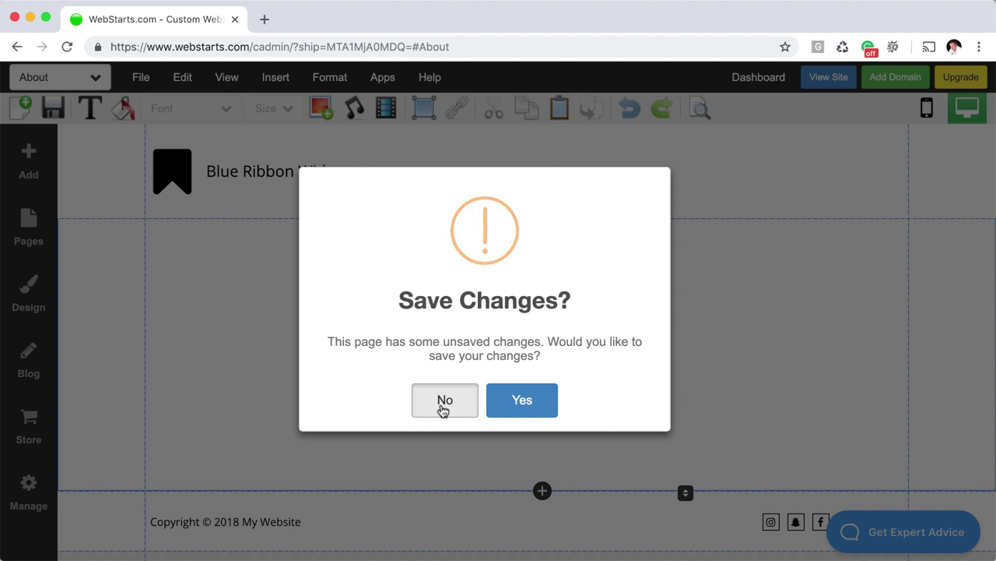
{"action": "left_click", "coordinate": [443, 411]}
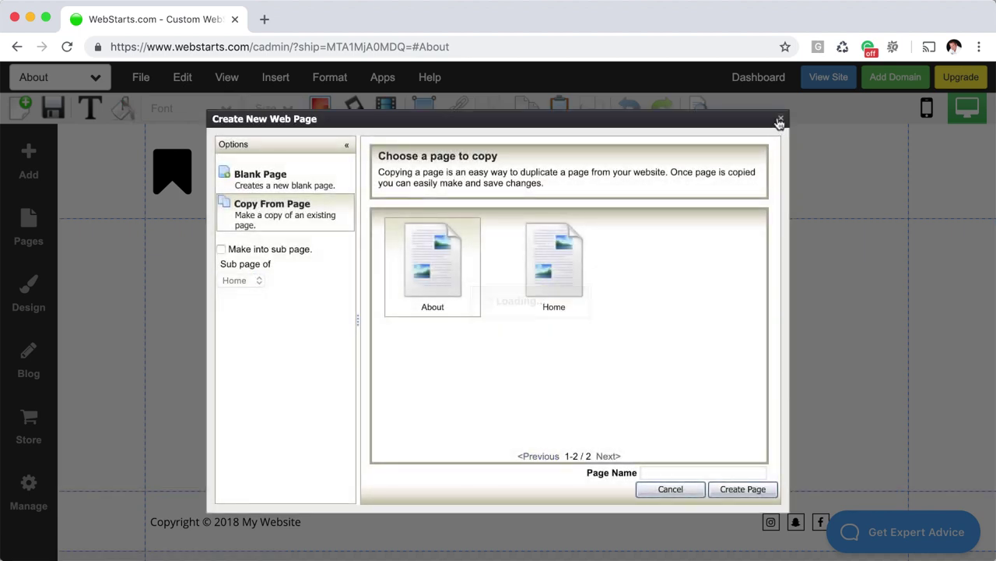
{"action": "left_click", "coordinate": [779, 118]}
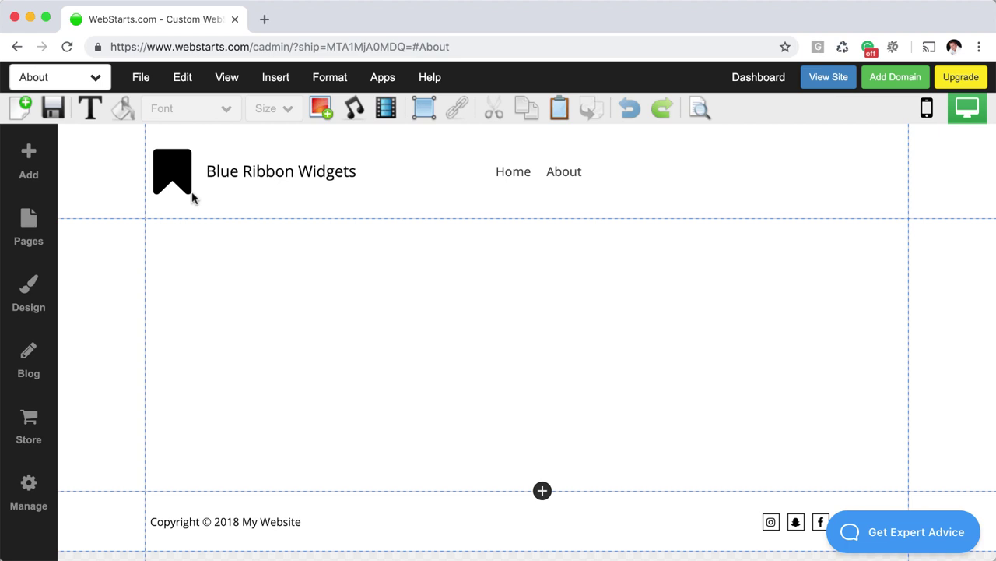
{"action": "left_click", "coordinate": [154, 84]}
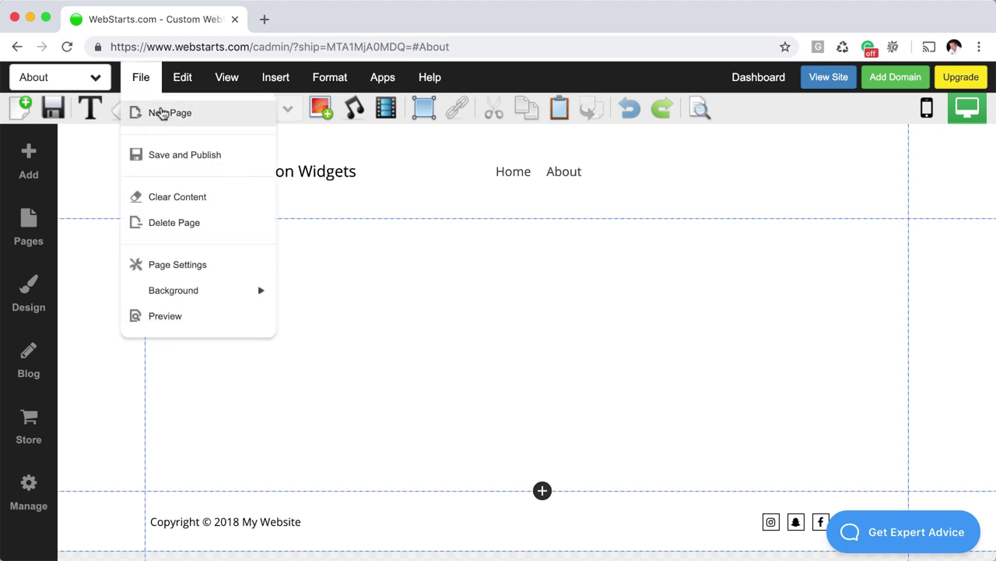
- Create a new page named Contact, copied from the Home page
{"action": "left_click", "coordinate": [161, 114]}
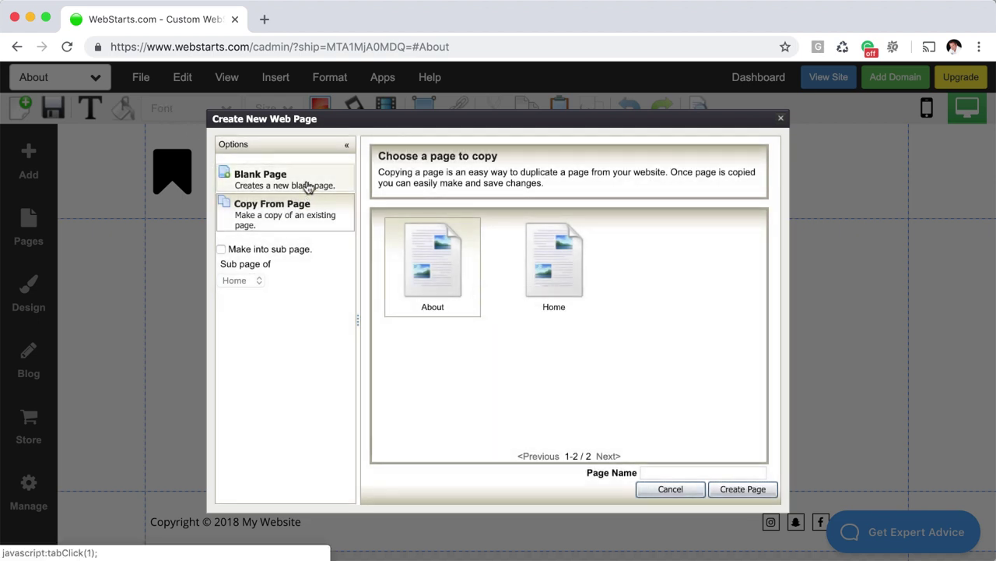
{"action": "left_click", "coordinate": [307, 187]}
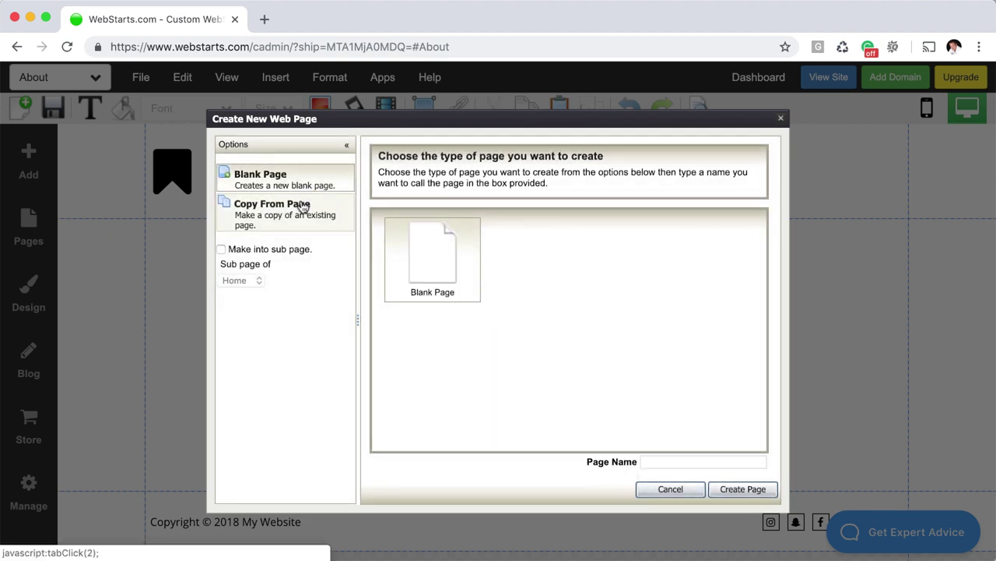
{"action": "left_click", "coordinate": [304, 208]}
{"action": "left_click", "coordinate": [529, 268]}
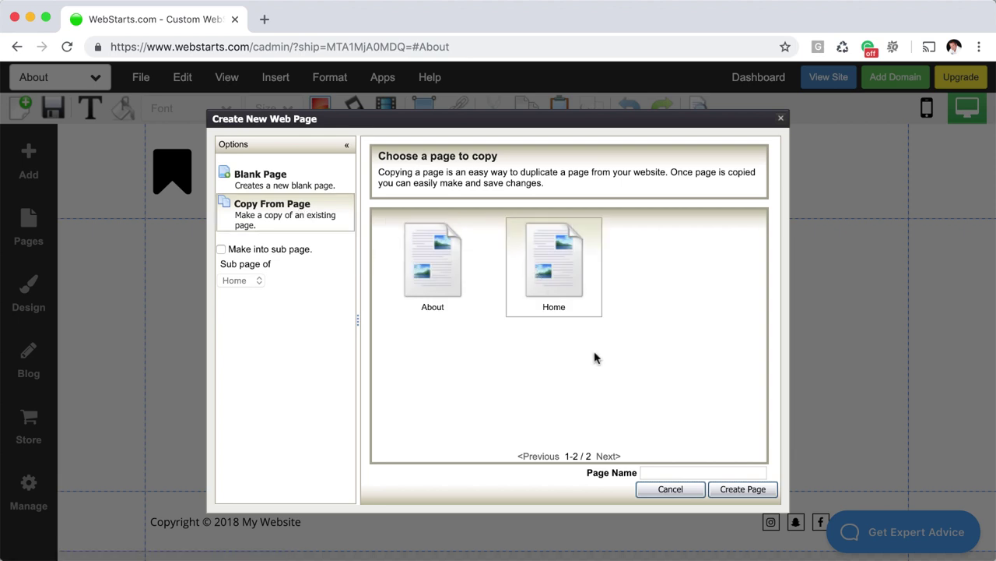
{"action": "left_click", "coordinate": [724, 471]}
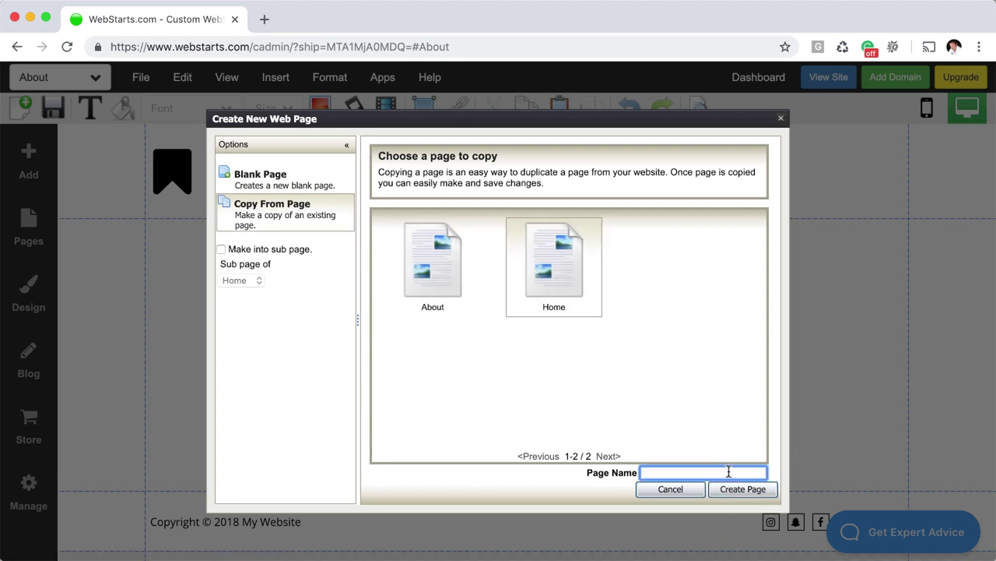
{"action": "type", "text": "Contact"}
{"action": "left_click", "coordinate": [765, 492]}
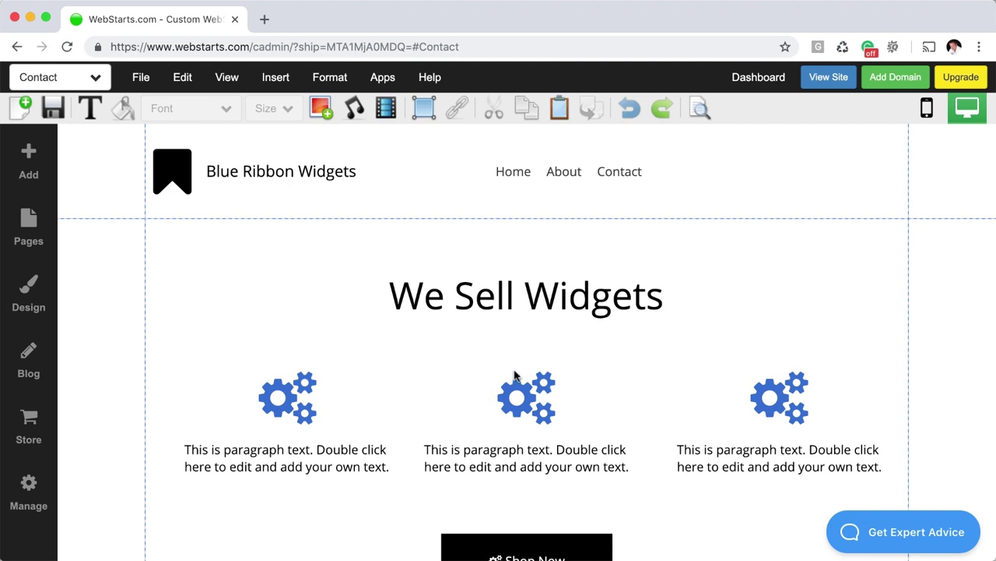
- Change the We Sell Widgets heading to 'Contact Us'
{"action": "left_click", "coordinate": [562, 297]}
{"action": "left_click", "coordinate": [562, 295]}
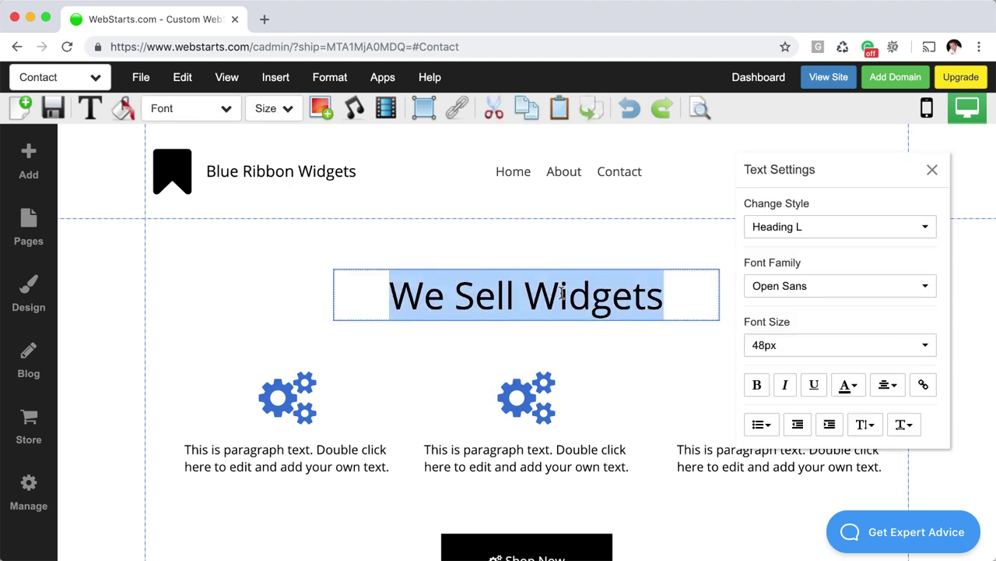
{"action": "type", "text": "Contac"}
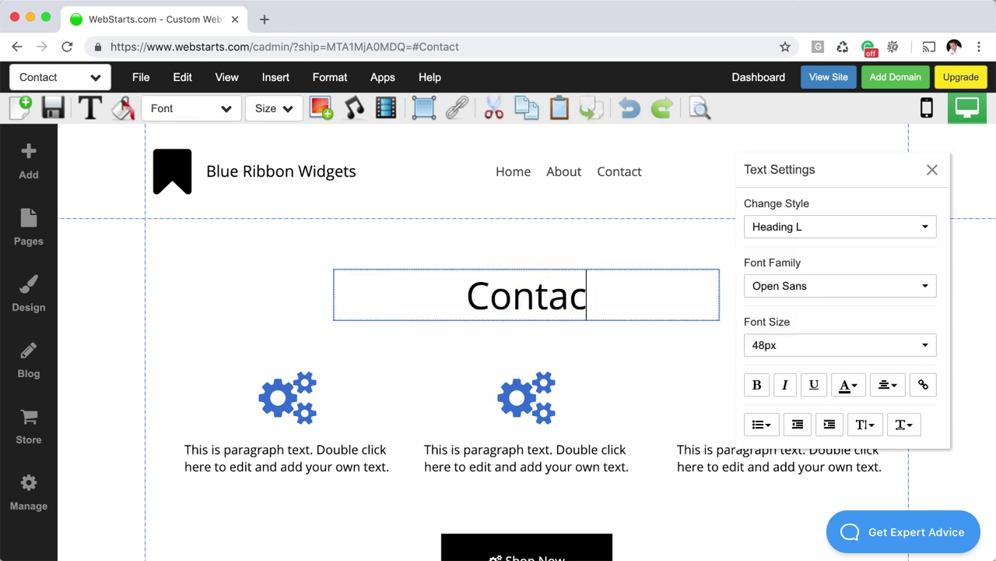
{"action": "type", "text": "t Us"}
{"action": "left_click", "coordinate": [595, 241]}
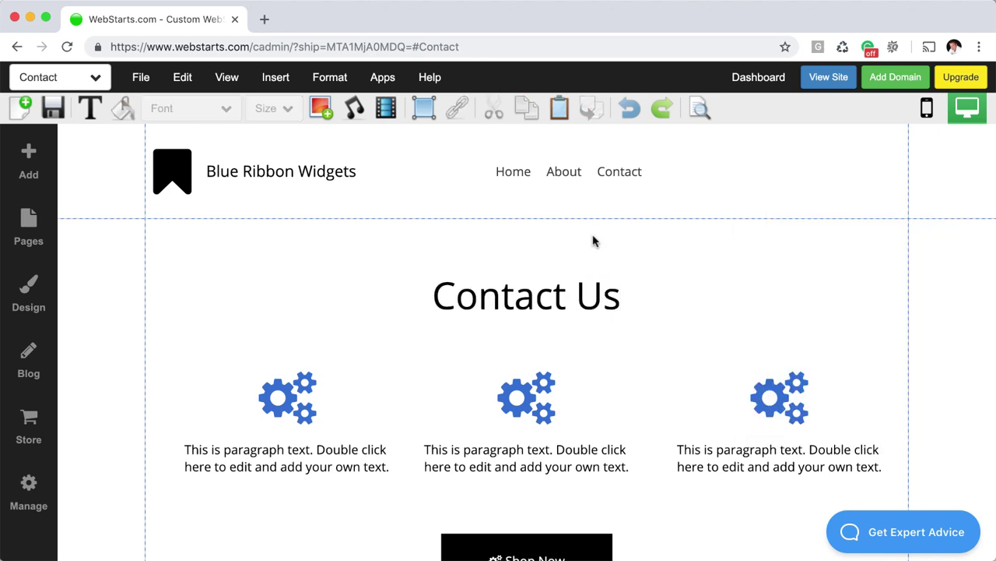
- Delete the first gear icon, the first placeholder paragraph, the middle gear icon and the Shop Now button
{"action": "scroll", "coordinate": [621, 335], "scroll_direction": "down", "scroll_amount": 2}
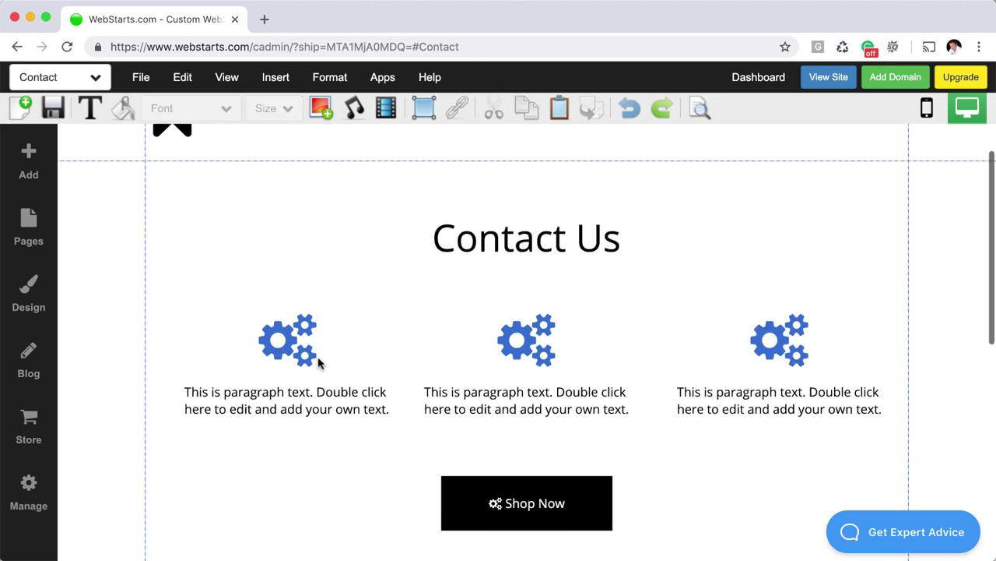
{"action": "left_click", "coordinate": [296, 351]}
{"action": "left_click", "coordinate": [268, 297]}
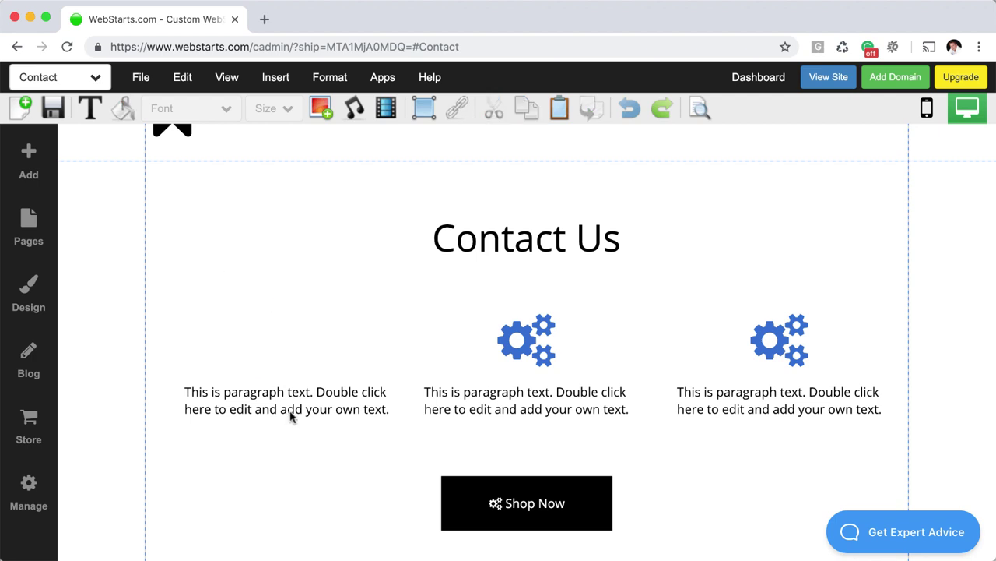
{"action": "left_click", "coordinate": [193, 387]}
{"action": "left_click", "coordinate": [197, 368]}
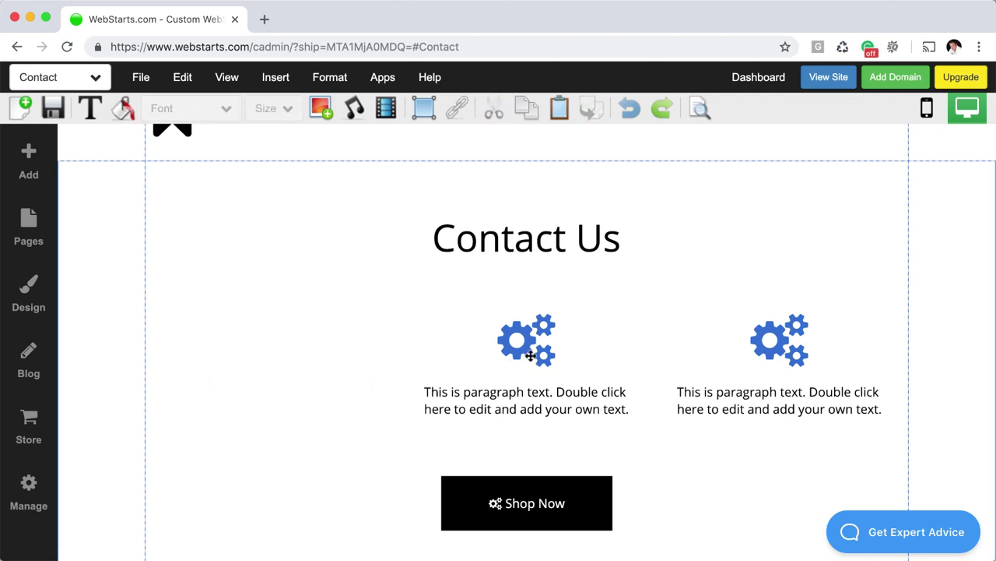
{"action": "left_click", "coordinate": [514, 316]}
{"action": "left_click", "coordinate": [508, 296]}
{"action": "left_click", "coordinate": [543, 502]}
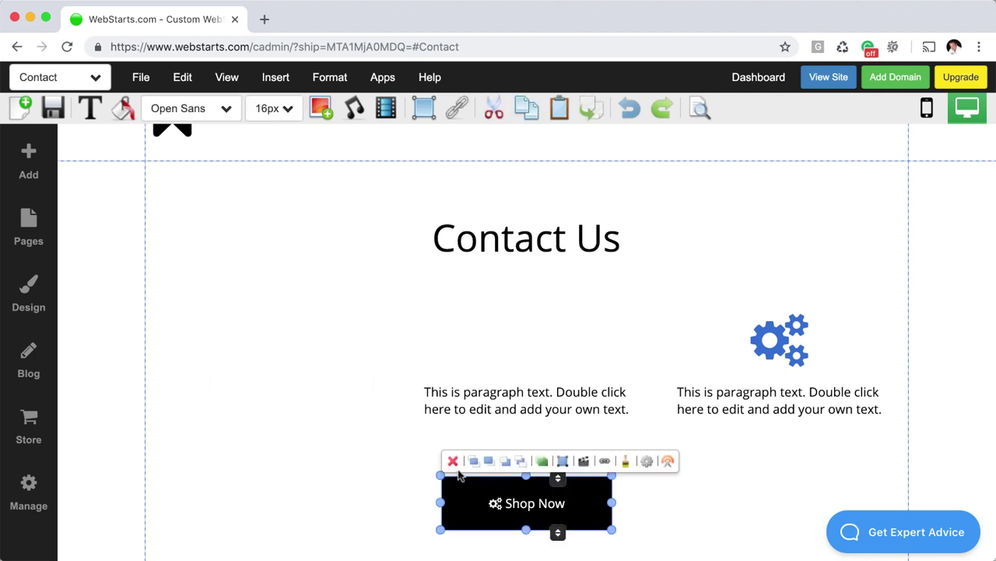
{"action": "left_click", "coordinate": [454, 461]}
- Delete the remaining two placeholder paragraphs and the last gear icon
{"action": "left_click", "coordinate": [498, 401]}
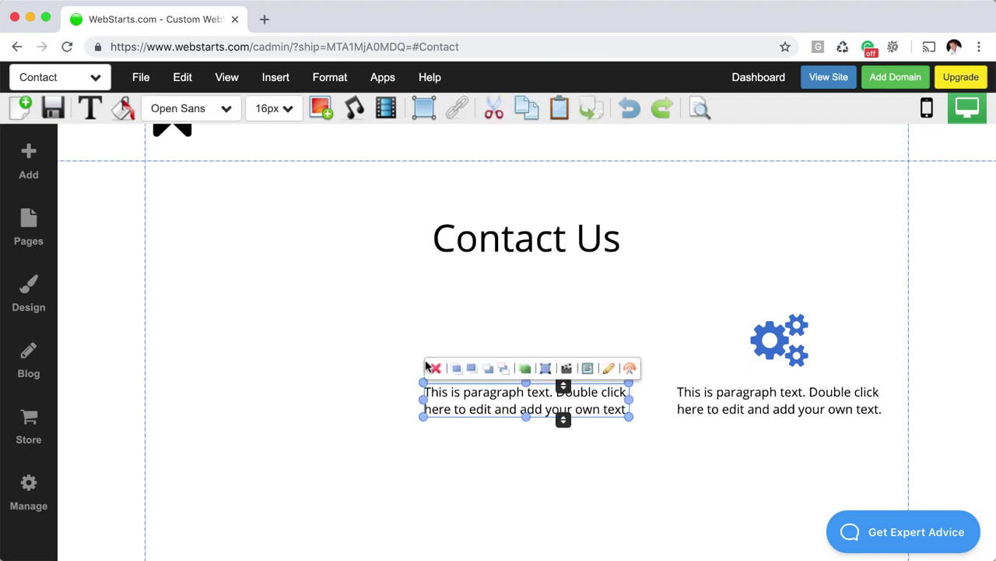
{"action": "left_click", "coordinate": [433, 370]}
{"action": "left_click", "coordinate": [814, 394]}
{"action": "left_click", "coordinate": [687, 368]}
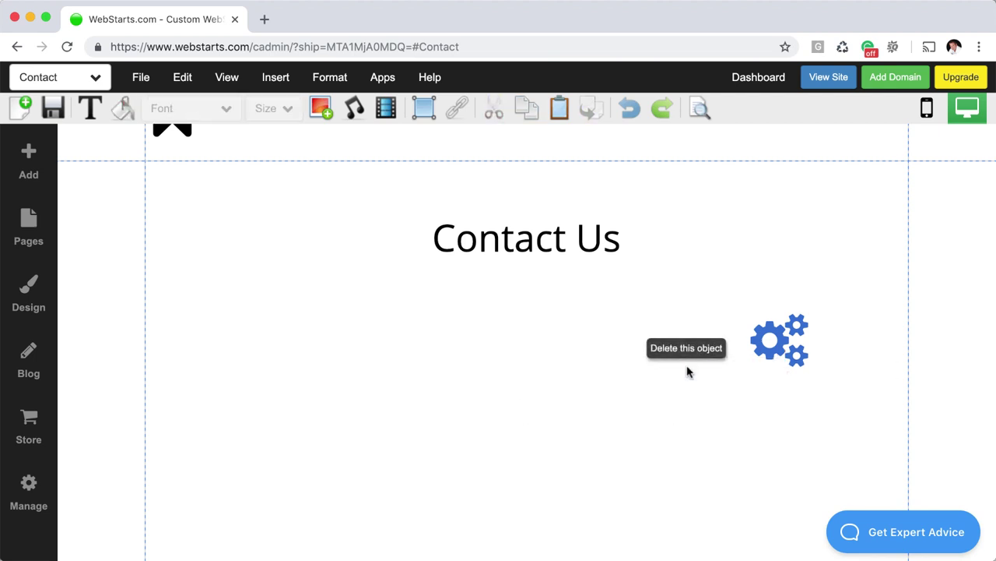
{"action": "left_click", "coordinate": [773, 345]}
{"action": "left_click", "coordinate": [761, 296]}
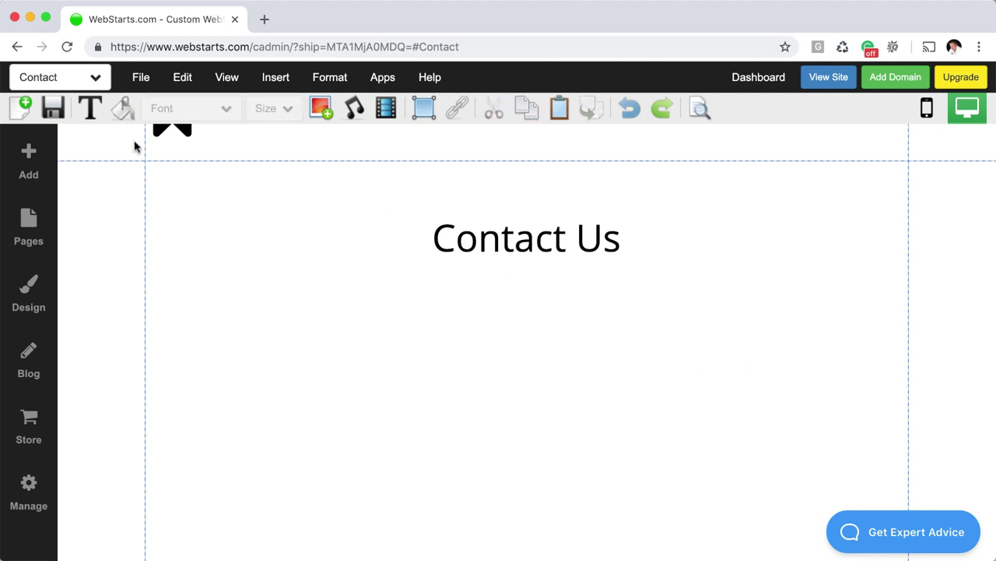
{"action": "left_click", "coordinate": [28, 161]}
{"action": "scroll", "coordinate": [179, 361], "scroll_direction": "down", "scroll_amount": 3}
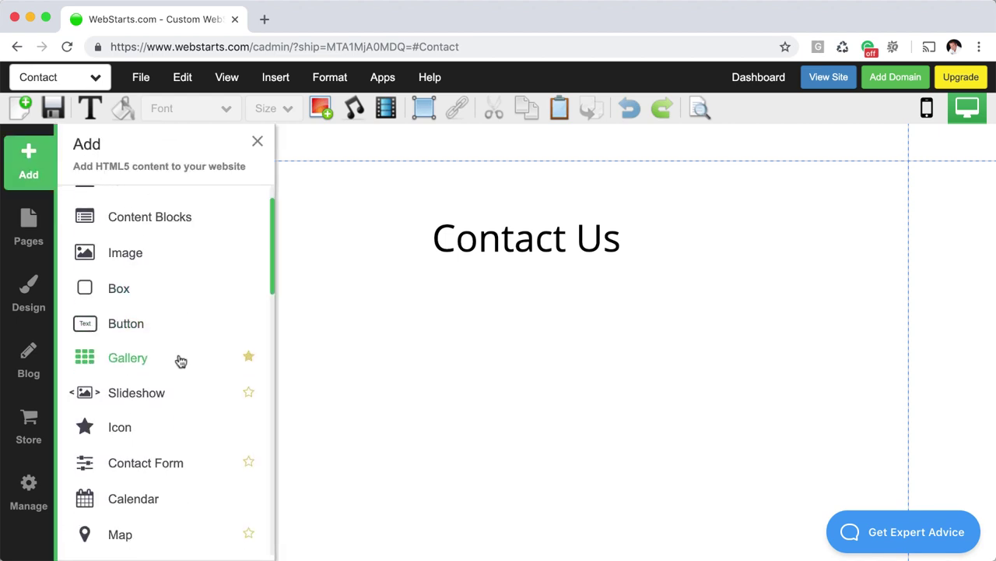
{"action": "left_click", "coordinate": [173, 361]}
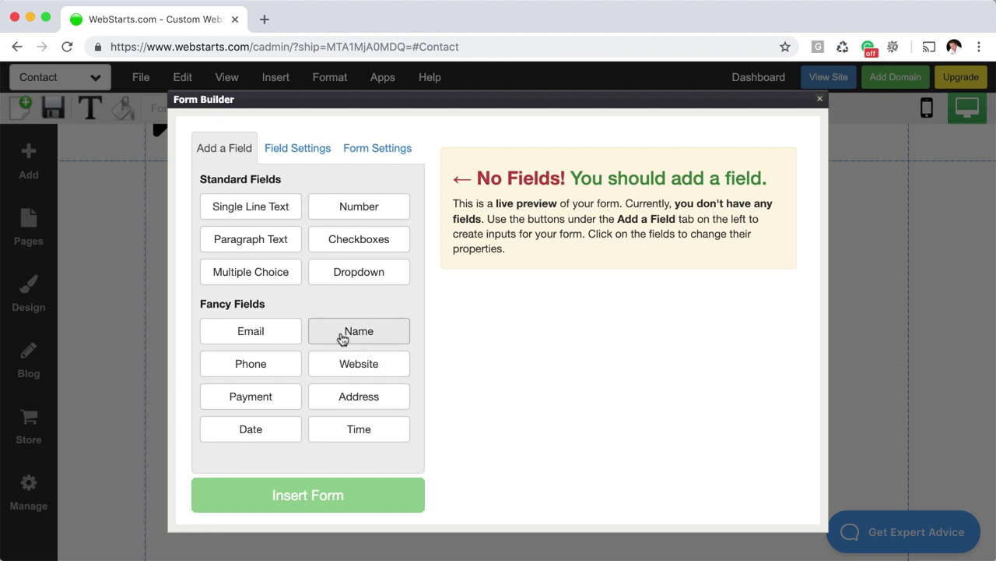
{"action": "left_click", "coordinate": [345, 336]}
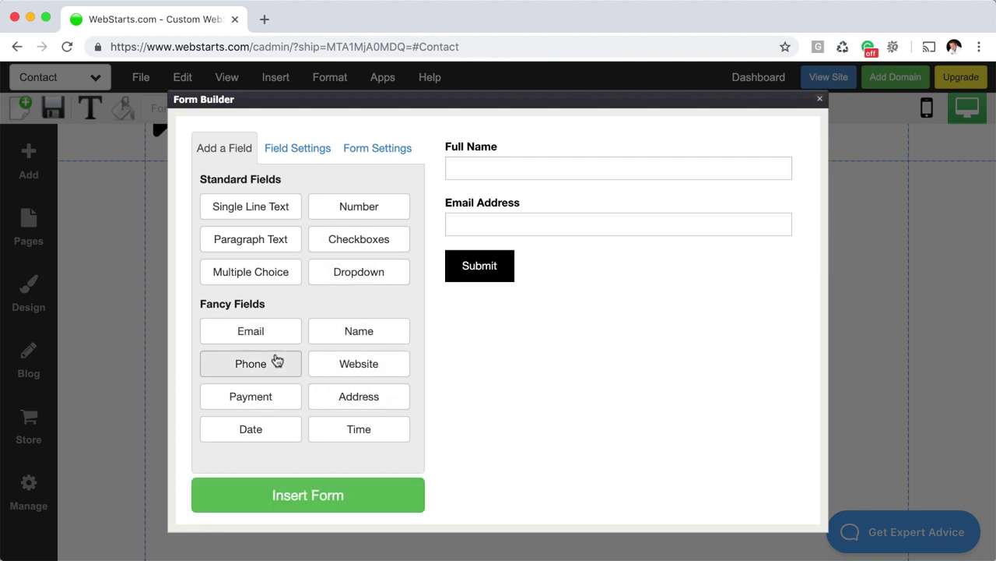
{"action": "left_click", "coordinate": [241, 246]}
{"action": "left_click", "coordinate": [382, 500]}
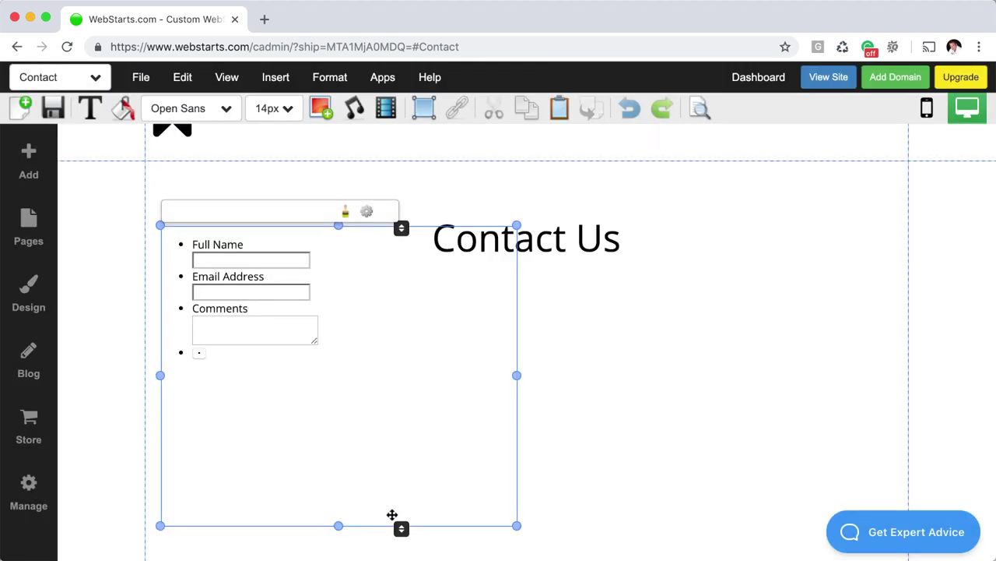
{"action": "left_click_drag", "start_coordinate": [366, 454], "coordinate": [507, 420]}
{"action": "scroll", "coordinate": [542, 433], "scroll_direction": "down", "scroll_amount": 3}
{"action": "left_click", "coordinate": [760, 403]}
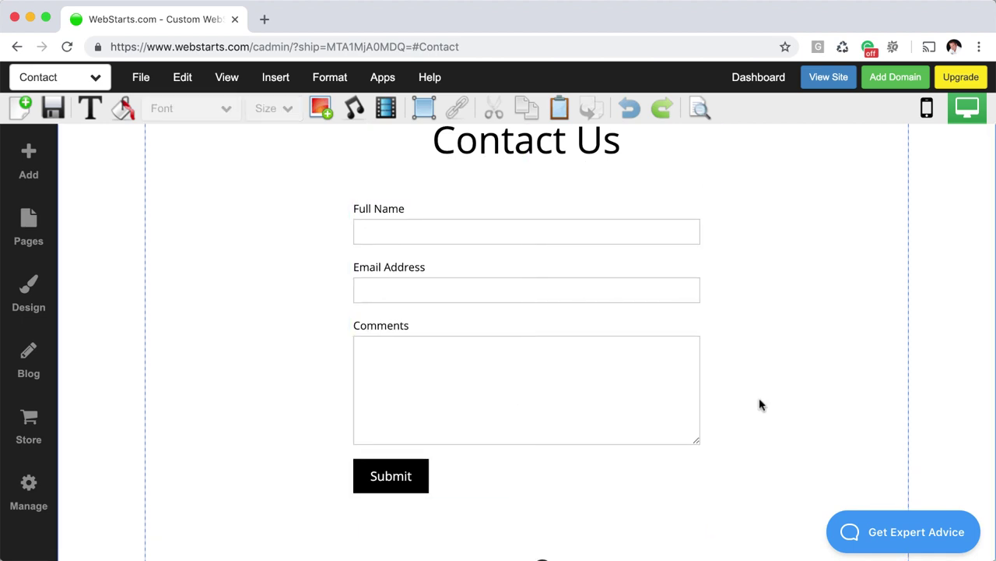
{"action": "scroll", "coordinate": [760, 405], "scroll_direction": "up", "scroll_amount": 3}
{"action": "scroll", "coordinate": [745, 415], "scroll_direction": "down", "scroll_amount": 5}
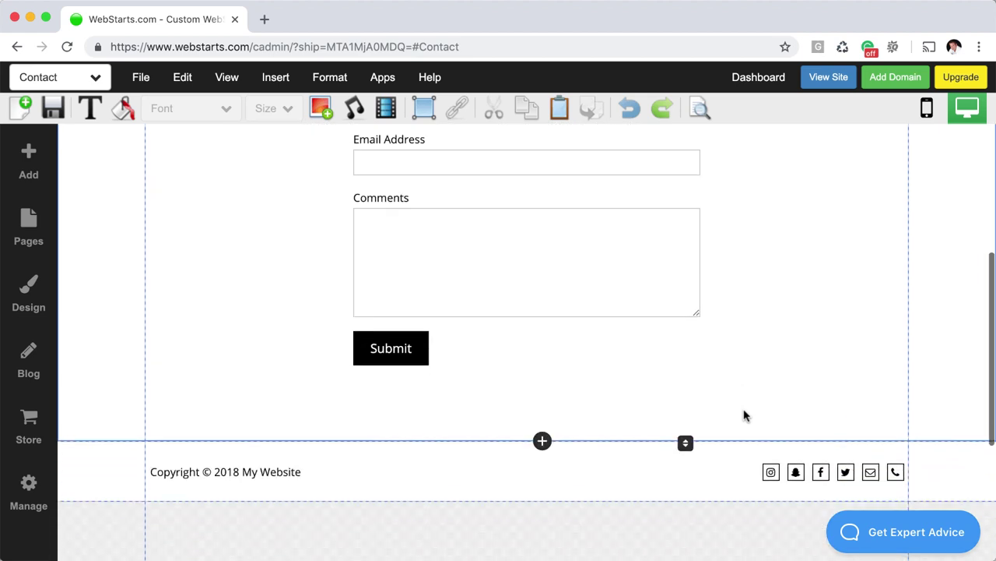
{"action": "scroll", "coordinate": [605, 418], "scroll_direction": "up", "scroll_amount": 3}
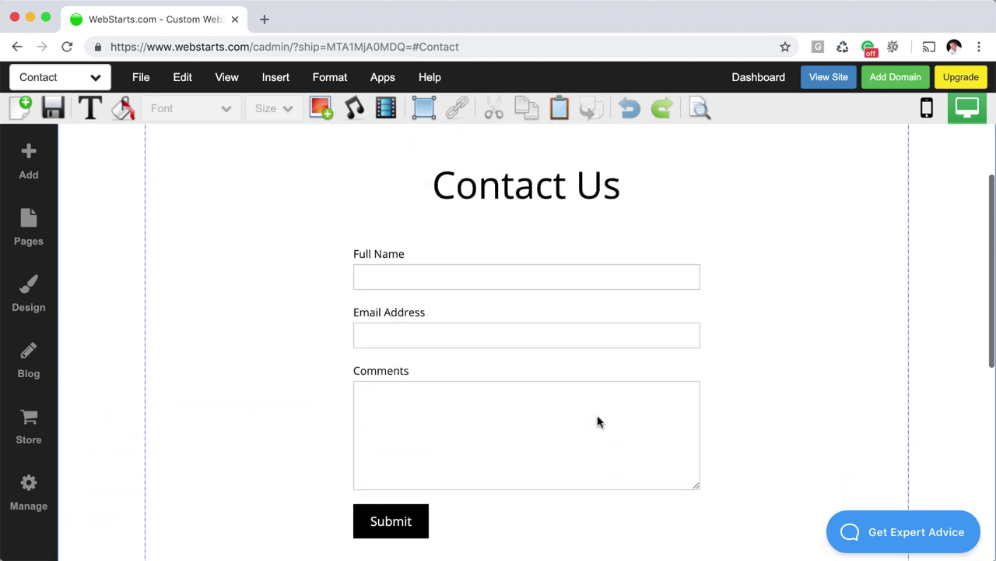
{"action": "left_click", "coordinate": [579, 428]}
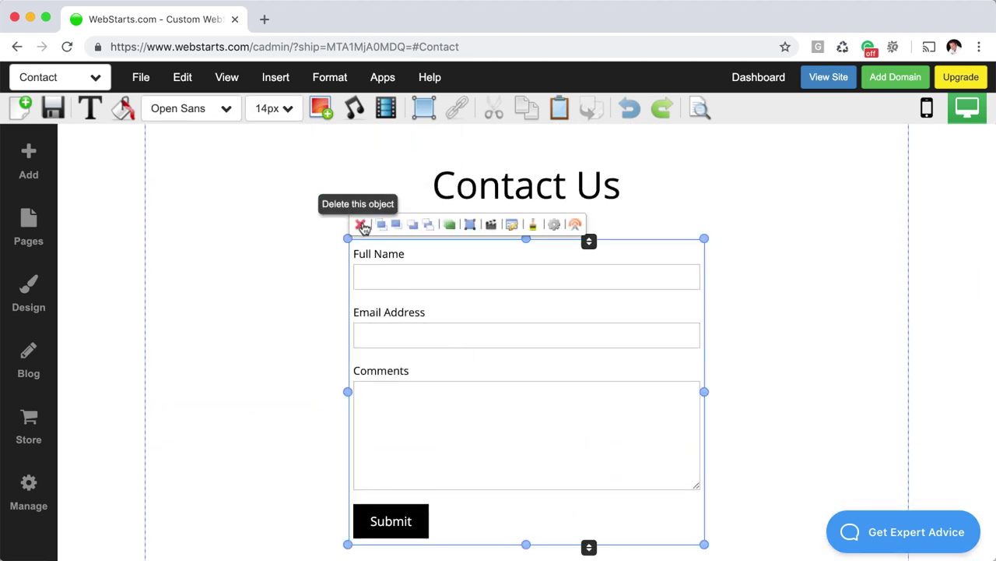
{"action": "left_click", "coordinate": [360, 224]}
{"action": "left_click", "coordinate": [532, 331]}
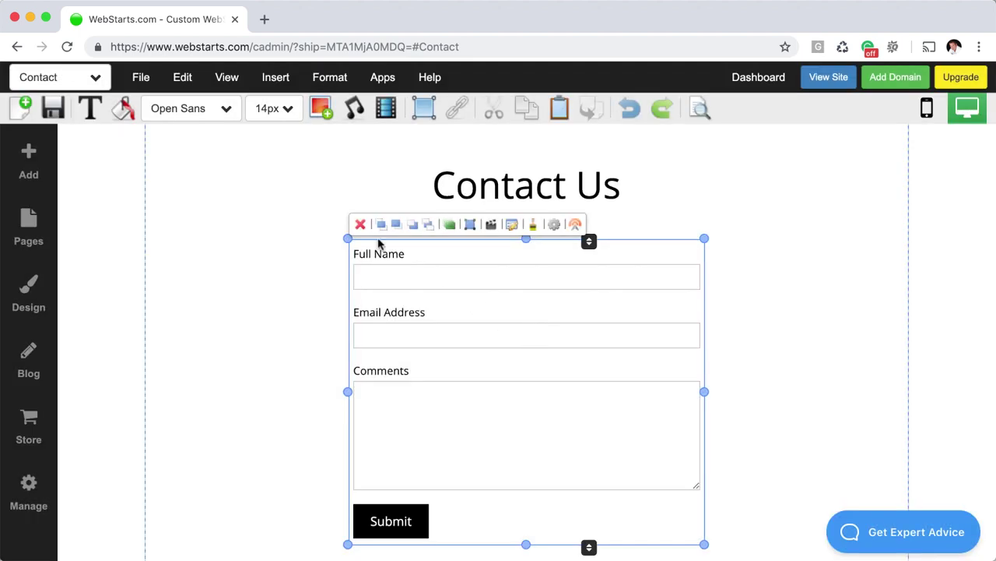
{"action": "left_click", "coordinate": [360, 226]}
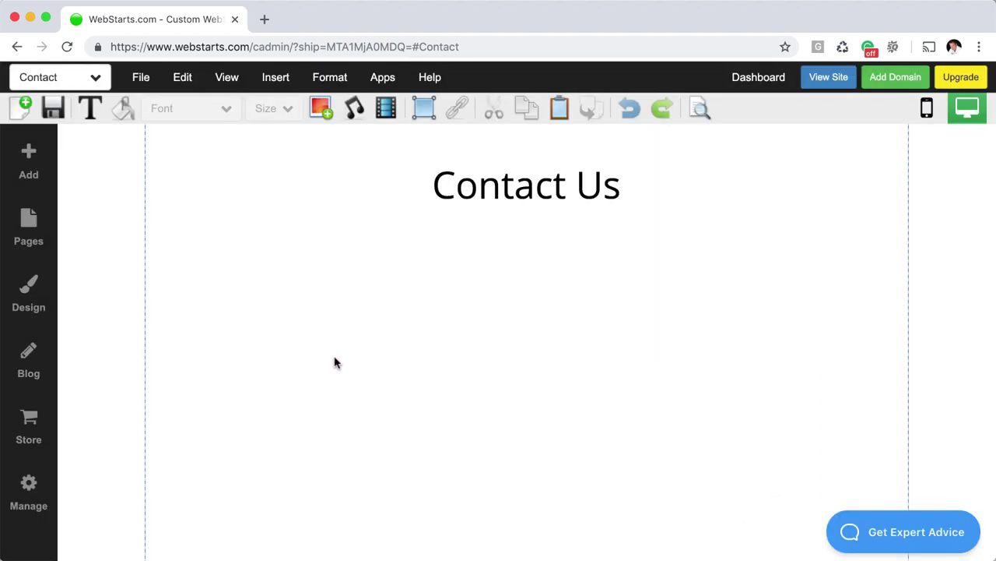
{"action": "left_click", "coordinate": [35, 166]}
- Add the first ready-made contact section layout, with form, address and phone, to the page
{"action": "left_click", "coordinate": [148, 262]}
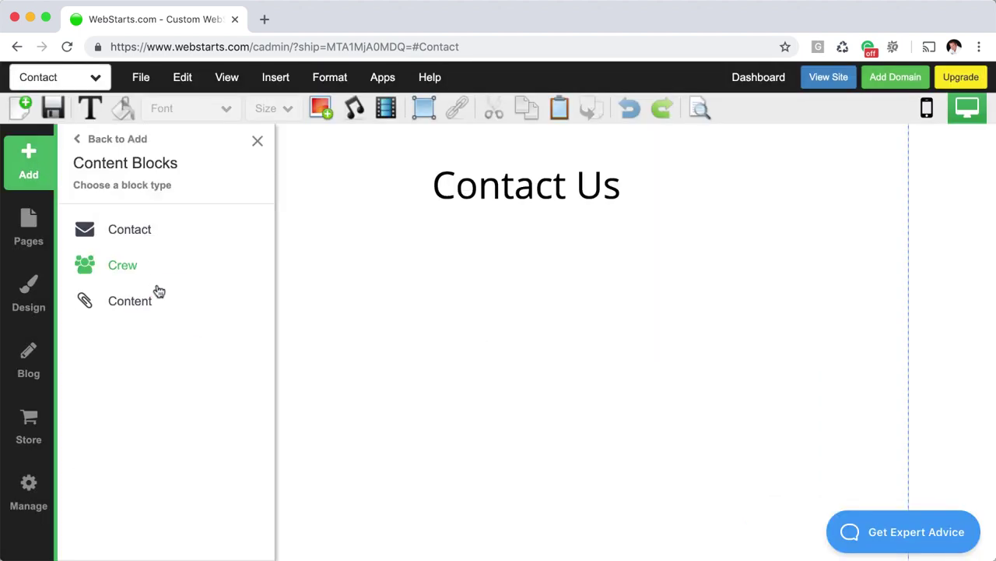
{"action": "left_click", "coordinate": [136, 235]}
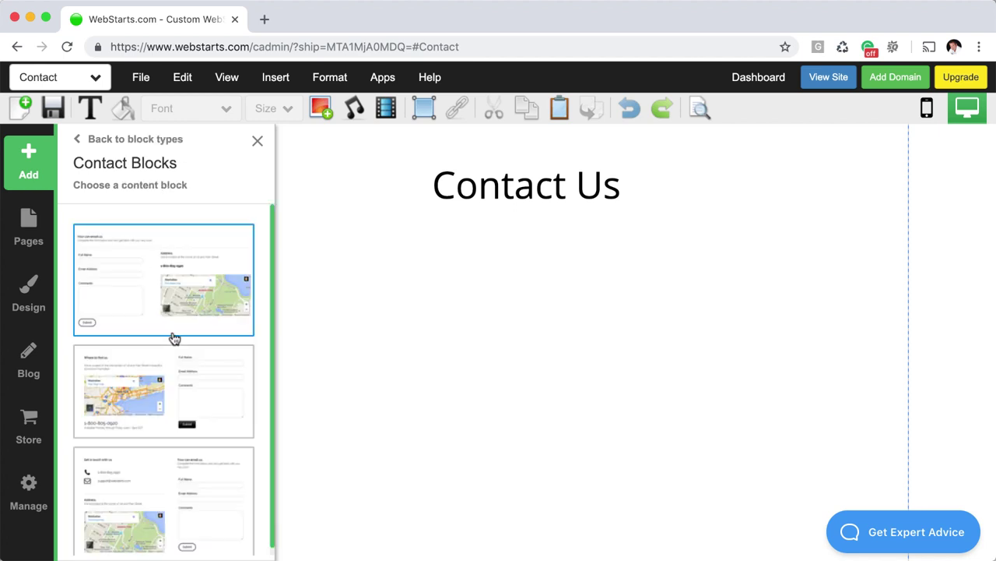
{"action": "left_click", "coordinate": [174, 334]}
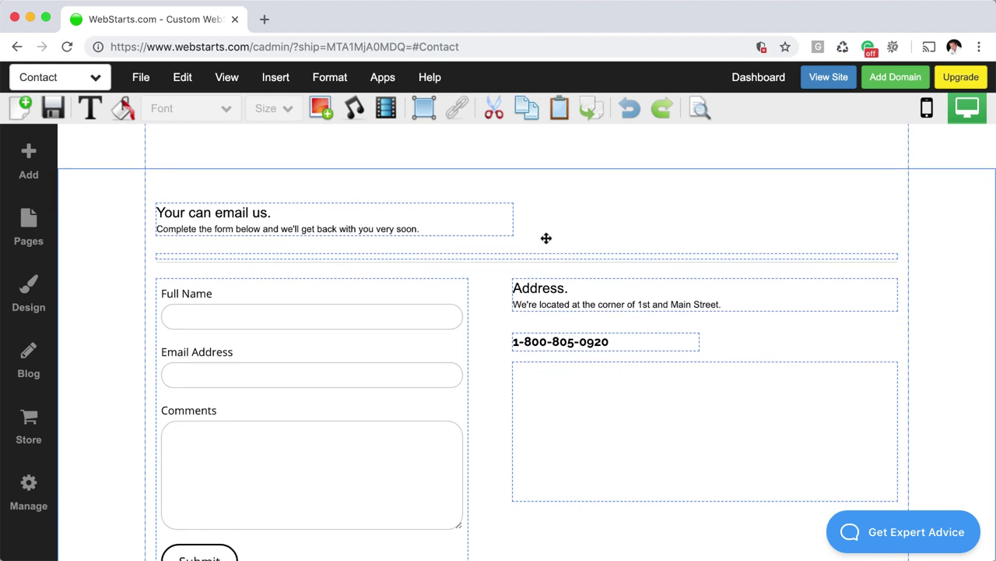
{"action": "scroll", "coordinate": [568, 288], "scroll_direction": "up", "scroll_amount": 3}
{"action": "scroll", "coordinate": [607, 346], "scroll_direction": "up", "scroll_amount": 2}
{"action": "scroll", "coordinate": [614, 356], "scroll_direction": "down", "scroll_amount": 2}
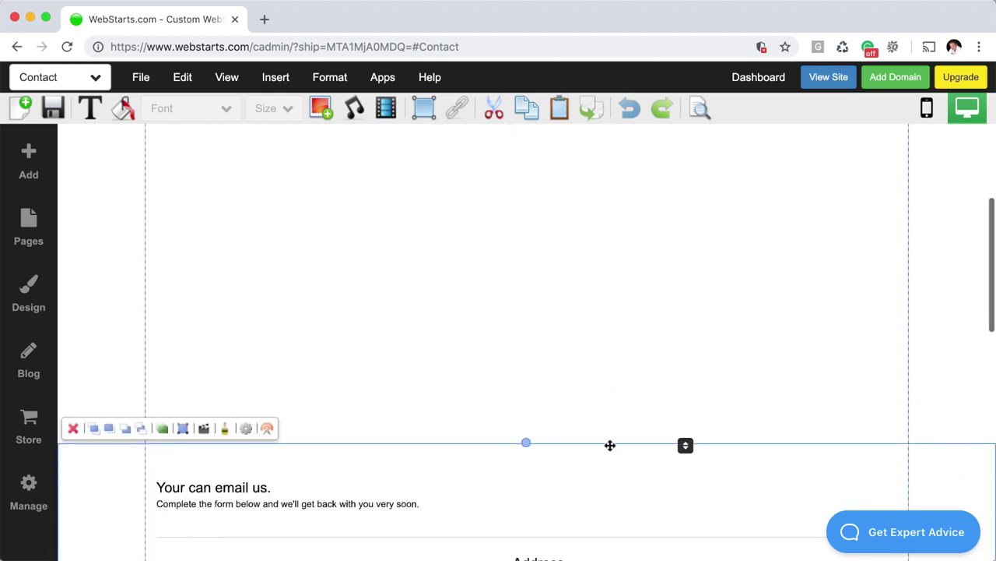
{"action": "scroll", "coordinate": [583, 225], "scroll_direction": "down", "scroll_amount": 3}
{"action": "scroll", "coordinate": [590, 227], "scroll_direction": "up", "scroll_amount": 3}
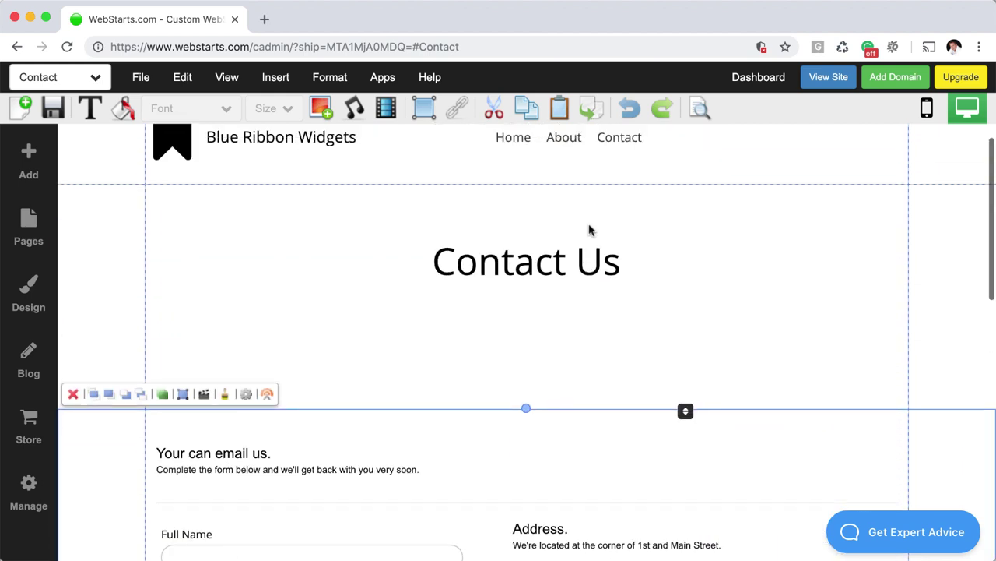
- Move the Contact Us heading into the contact section and close the empty gap above it
{"action": "left_click_drag", "start_coordinate": [527, 405], "coordinate": [522, 323]}
{"action": "left_click", "coordinate": [483, 265]}
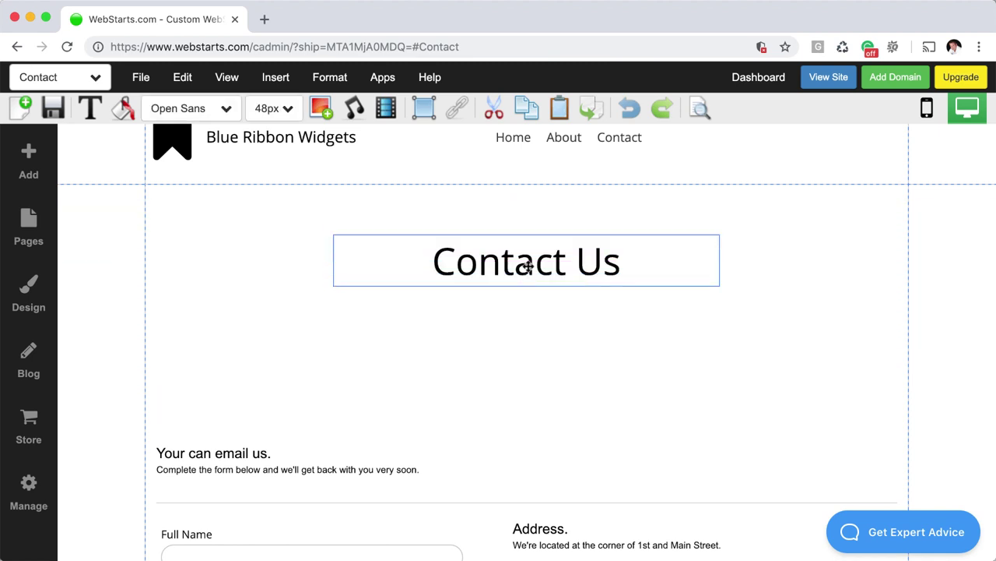
{"action": "left_click_drag", "start_coordinate": [457, 259], "coordinate": [461, 383]}
{"action": "left_click", "coordinate": [654, 348]}
{"action": "left_click_drag", "start_coordinate": [660, 342], "coordinate": [722, 221]}
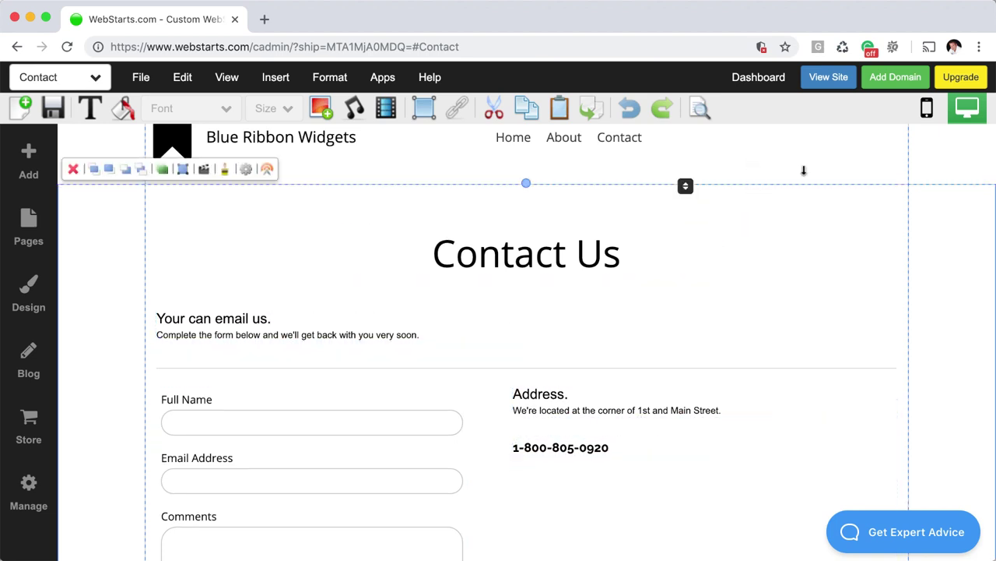
{"action": "scroll", "coordinate": [712, 405], "scroll_direction": "down", "scroll_amount": 5}
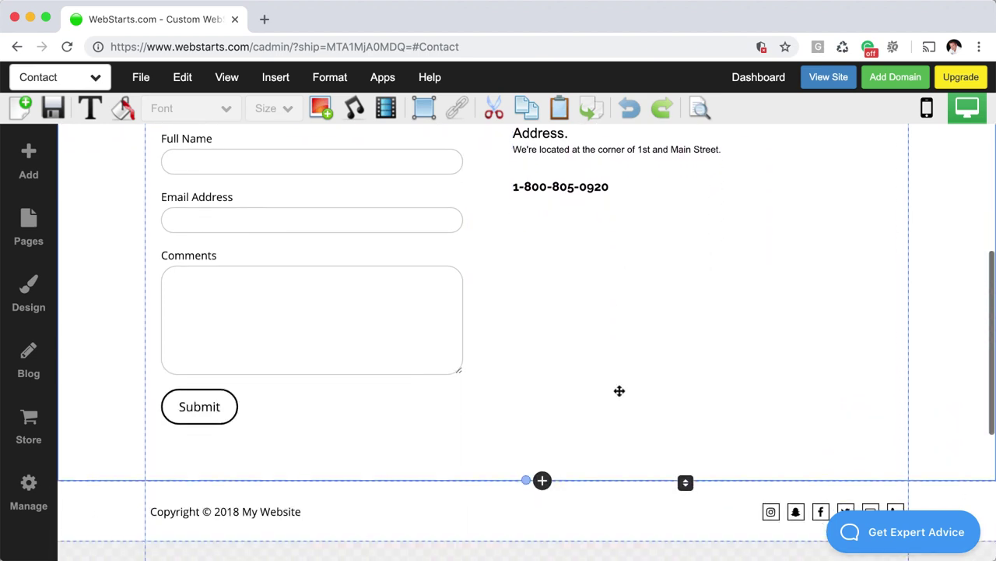
- Enlarge the empty box beside the form and fill it with a Google map of Manhattan
{"action": "left_click", "coordinate": [609, 293]}
{"action": "left_click_drag", "start_coordinate": [700, 347], "coordinate": [703, 426]}
{"action": "double_click", "coordinate": [675, 336]}
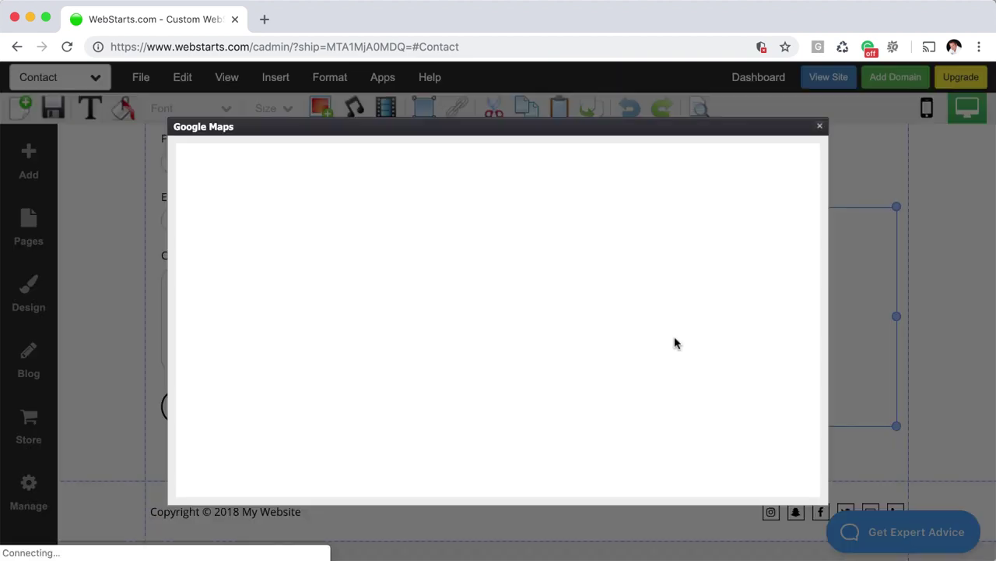
{"action": "left_click", "coordinate": [379, 233]}
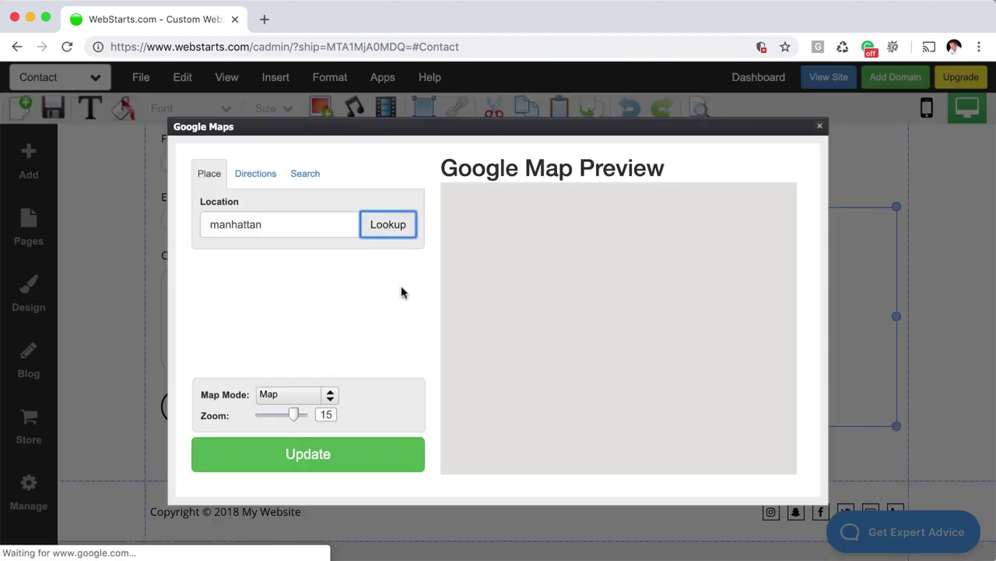
{"action": "left_click", "coordinate": [339, 452]}
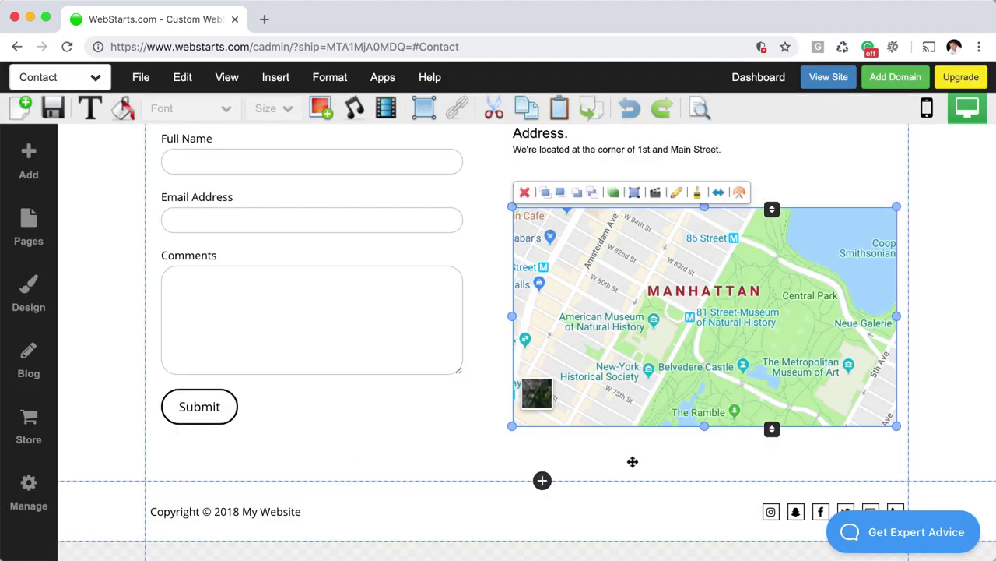
- Give the contact form the dark style with a solid black Submit button
{"action": "scroll", "coordinate": [638, 464], "scroll_direction": "up", "scroll_amount": 3}
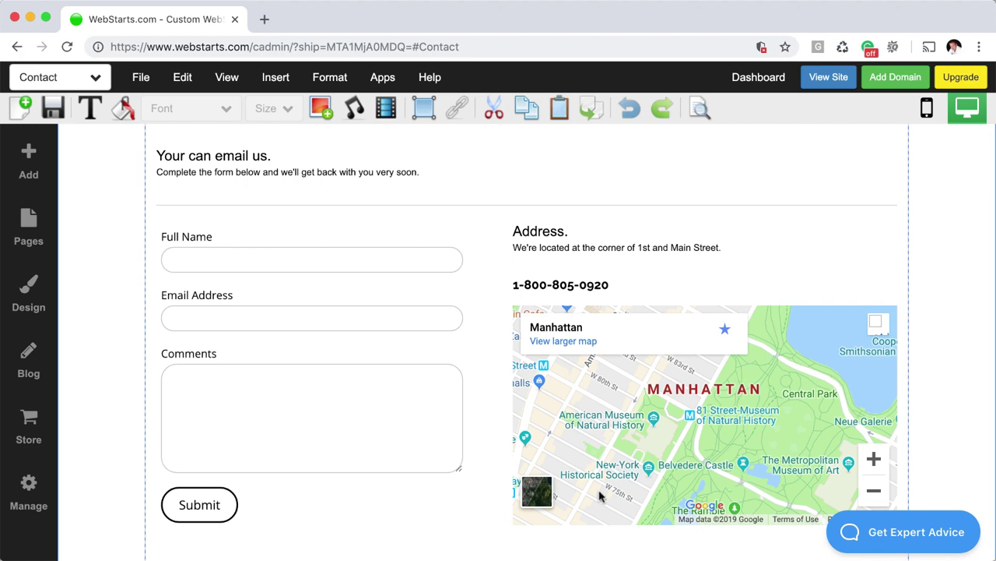
{"action": "scroll", "coordinate": [601, 499], "scroll_direction": "up", "scroll_amount": 3}
{"action": "scroll", "coordinate": [600, 490], "scroll_direction": "up", "scroll_amount": 3}
{"action": "scroll", "coordinate": [596, 494], "scroll_direction": "down", "scroll_amount": 6}
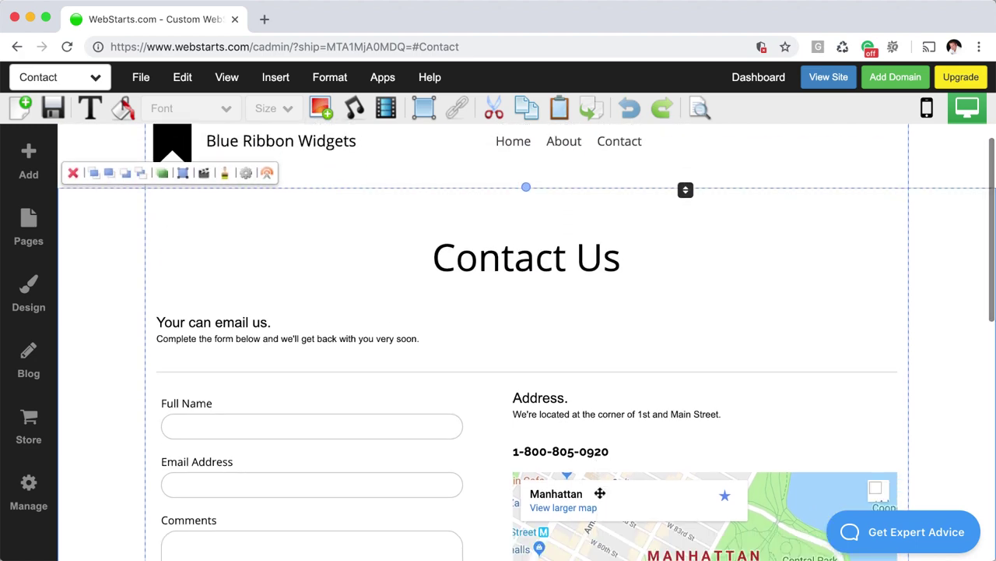
{"action": "left_click", "coordinate": [272, 439]}
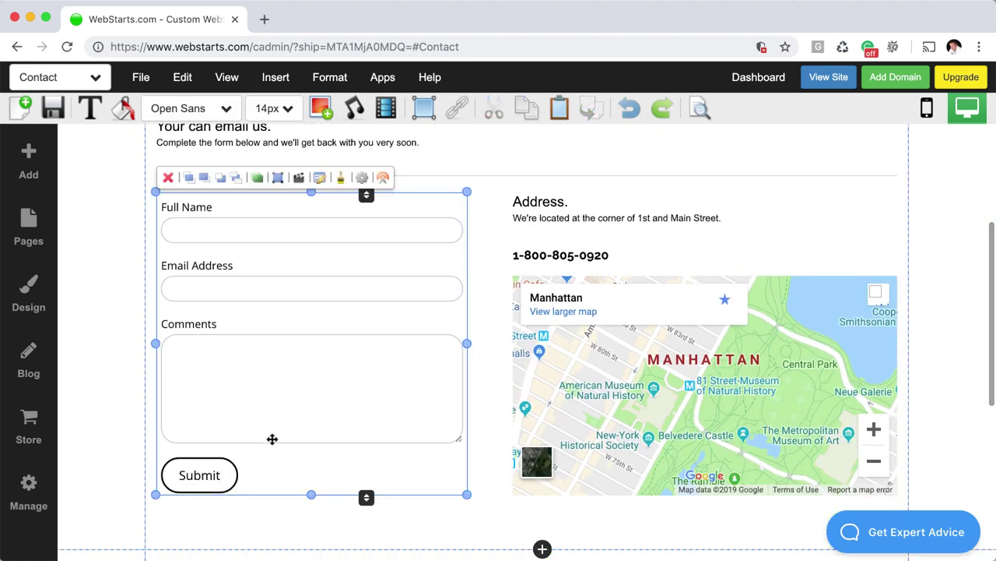
{"action": "left_click", "coordinate": [343, 178]}
{"action": "scroll", "coordinate": [331, 197], "scroll_direction": "up", "scroll_amount": 2}
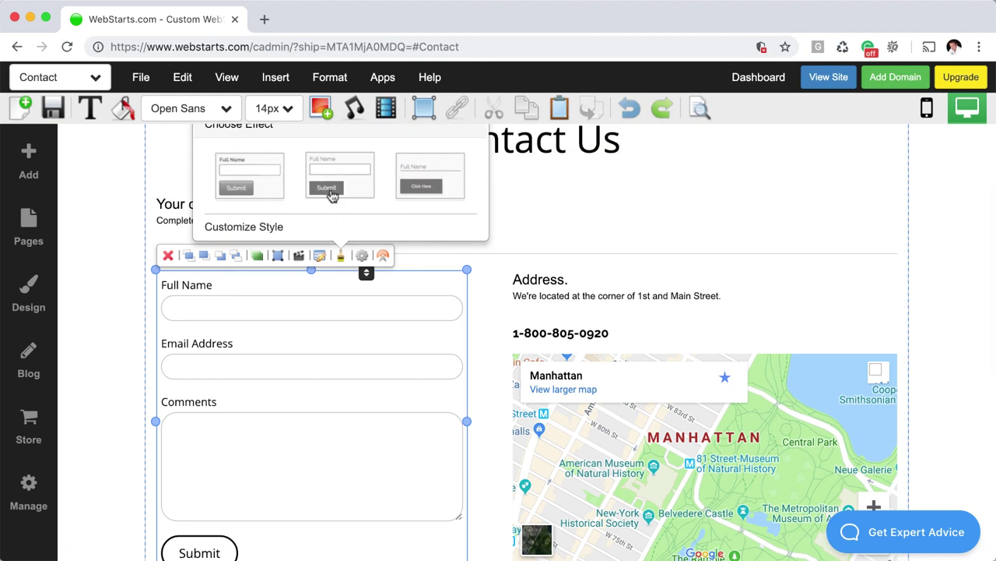
{"action": "left_click", "coordinate": [324, 201]}
- Check the Address block and header navigation menu, leaving both deselected
{"action": "left_click", "coordinate": [754, 300]}
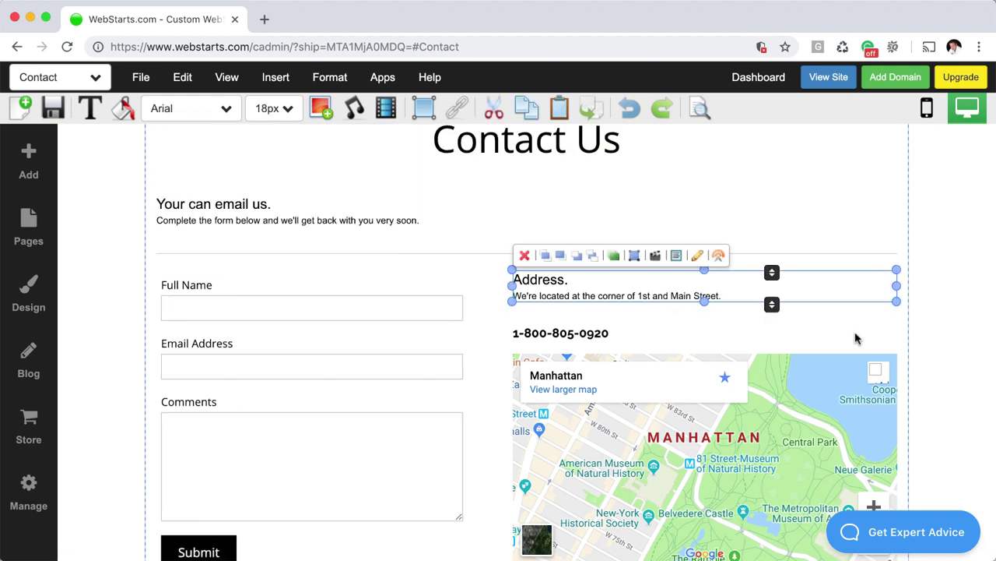
{"action": "left_click", "coordinate": [929, 331]}
{"action": "scroll", "coordinate": [181, 387], "scroll_direction": "down", "scroll_amount": 4}
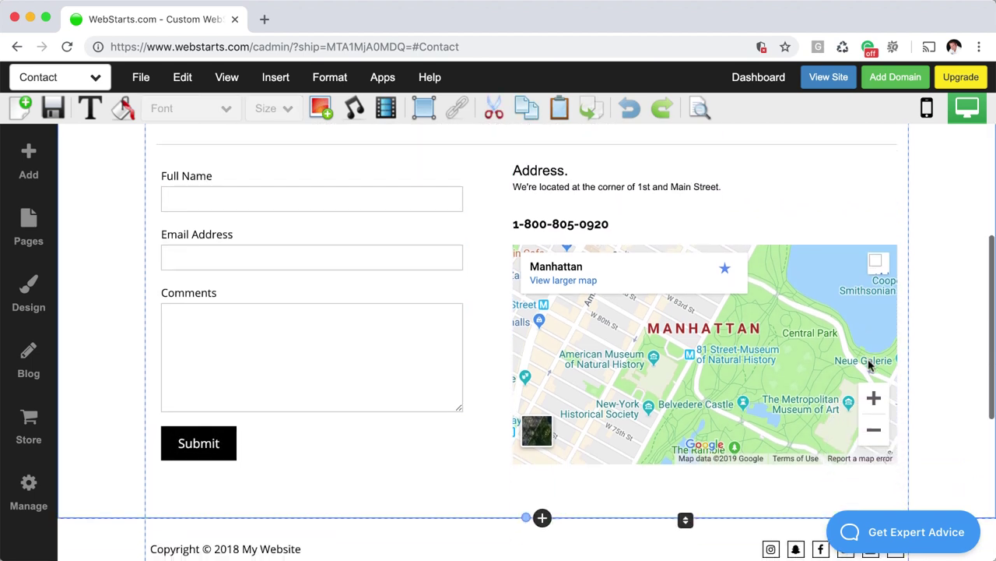
{"action": "scroll", "coordinate": [278, 418], "scroll_direction": "up", "scroll_amount": 5}
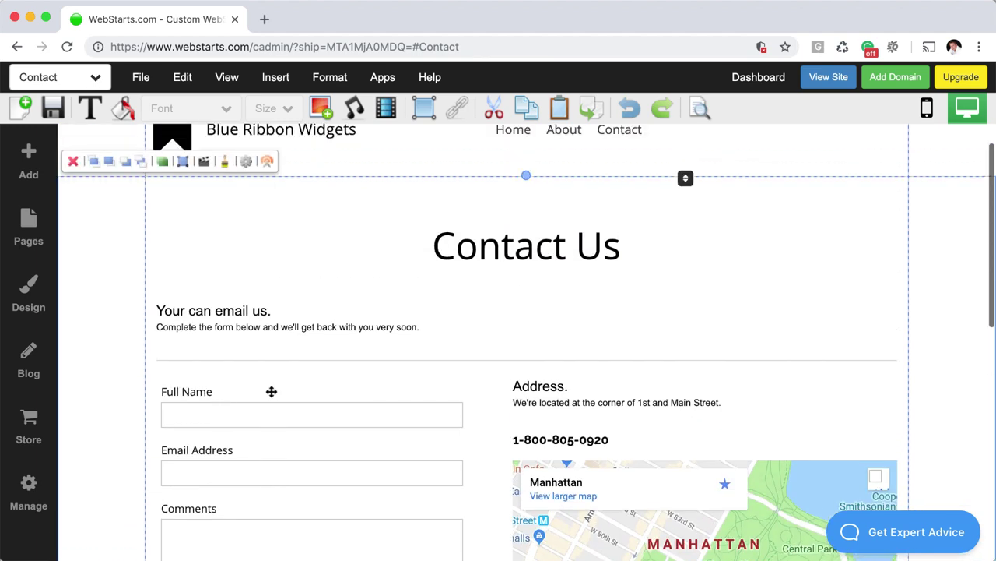
{"action": "left_click", "coordinate": [644, 176]}
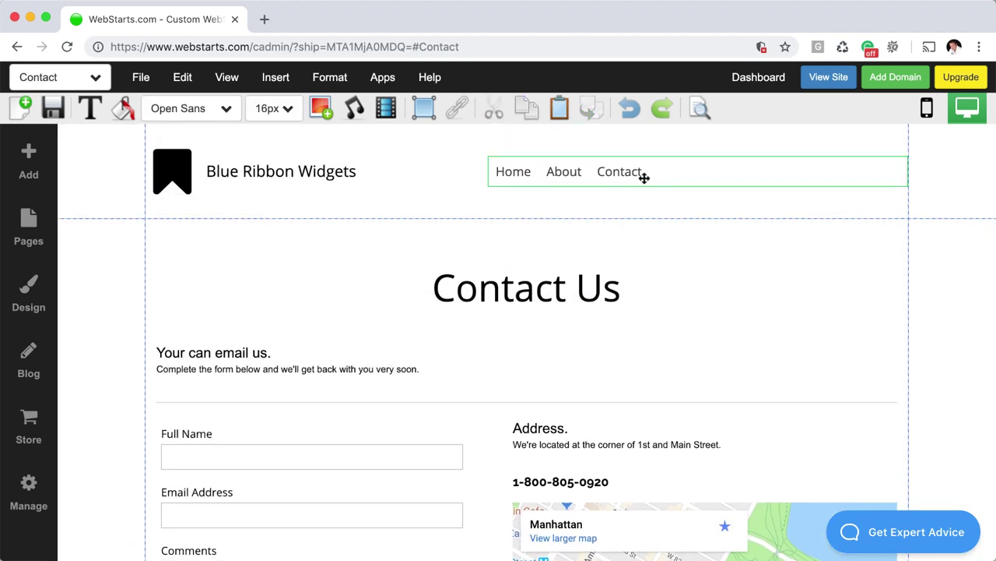
{"action": "left_click", "coordinate": [747, 119]}
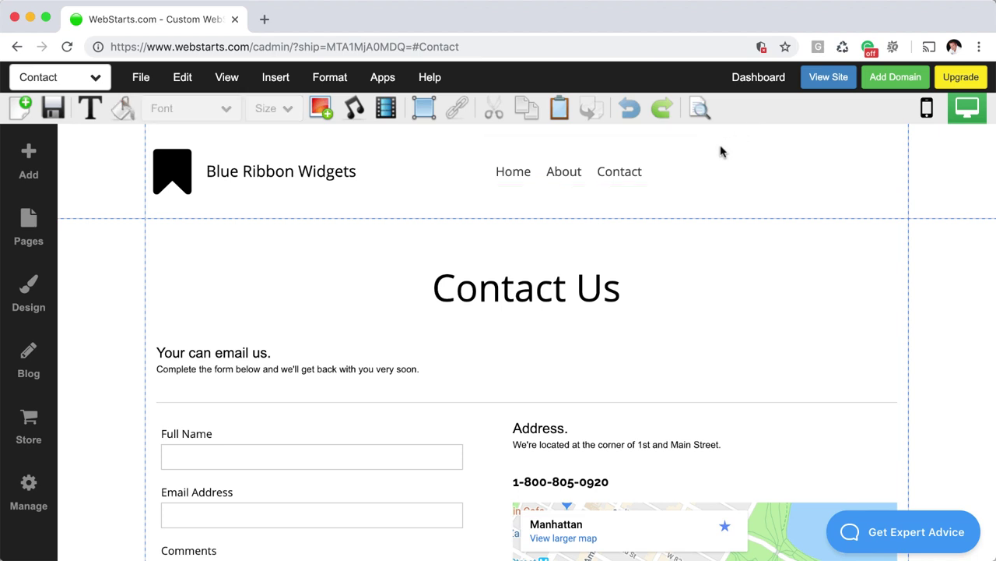
{"action": "left_click", "coordinate": [659, 180]}
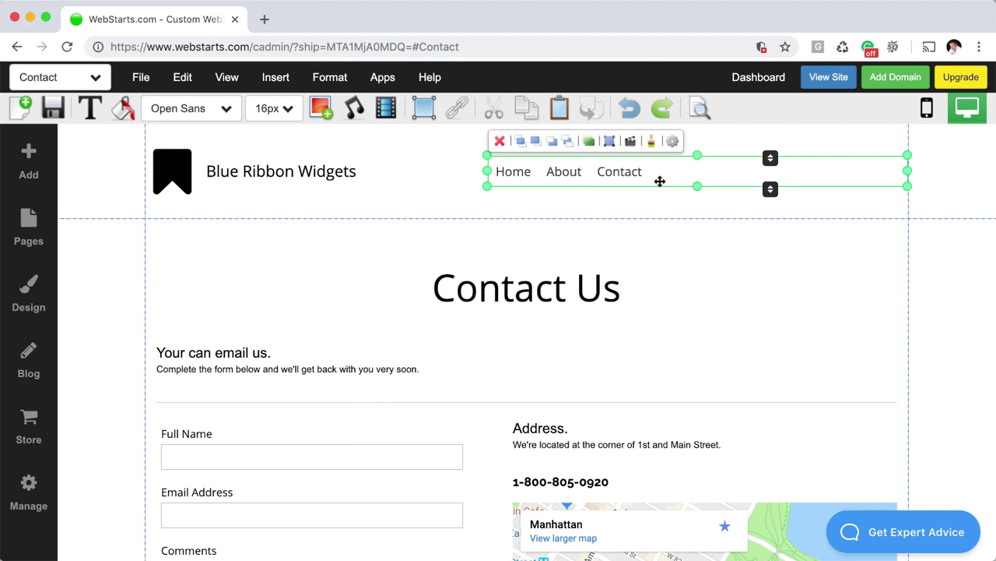
{"action": "left_click", "coordinate": [614, 77]}
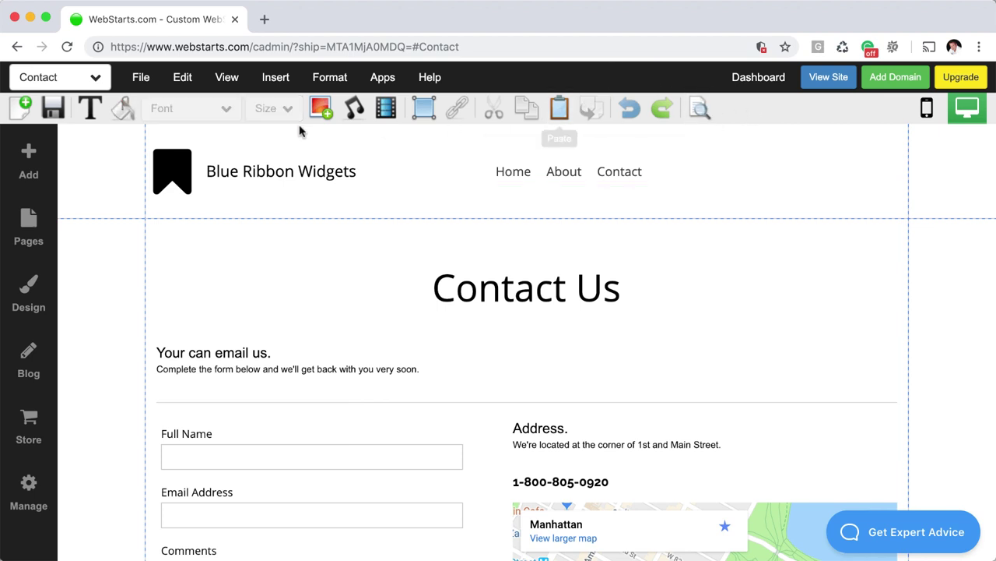
- Save the Contact page without sharing it, and open the store manager
{"action": "left_click", "coordinate": [53, 109]}
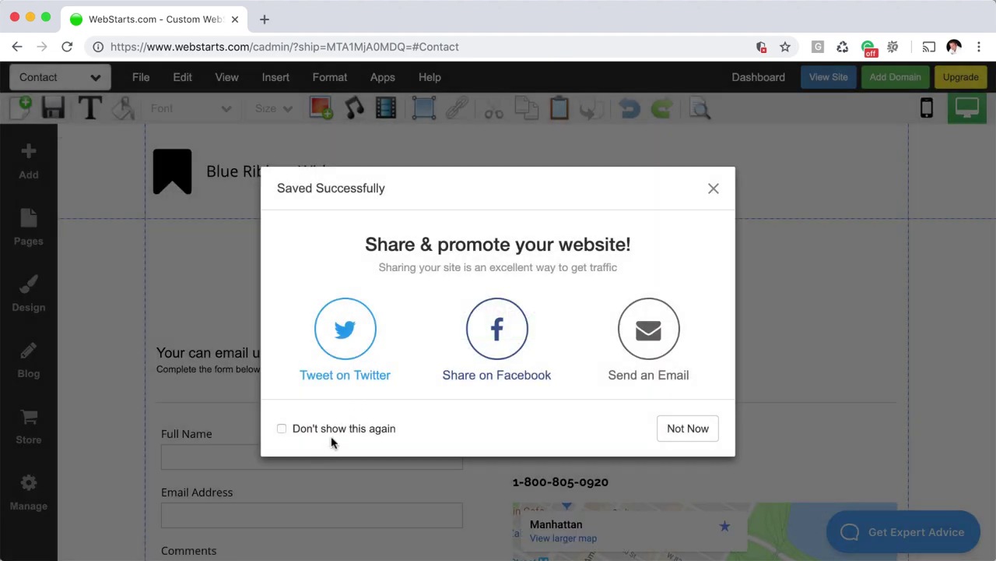
{"action": "left_click_drag", "start_coordinate": [344, 436], "coordinate": [286, 432]}
{"action": "left_click", "coordinate": [685, 433]}
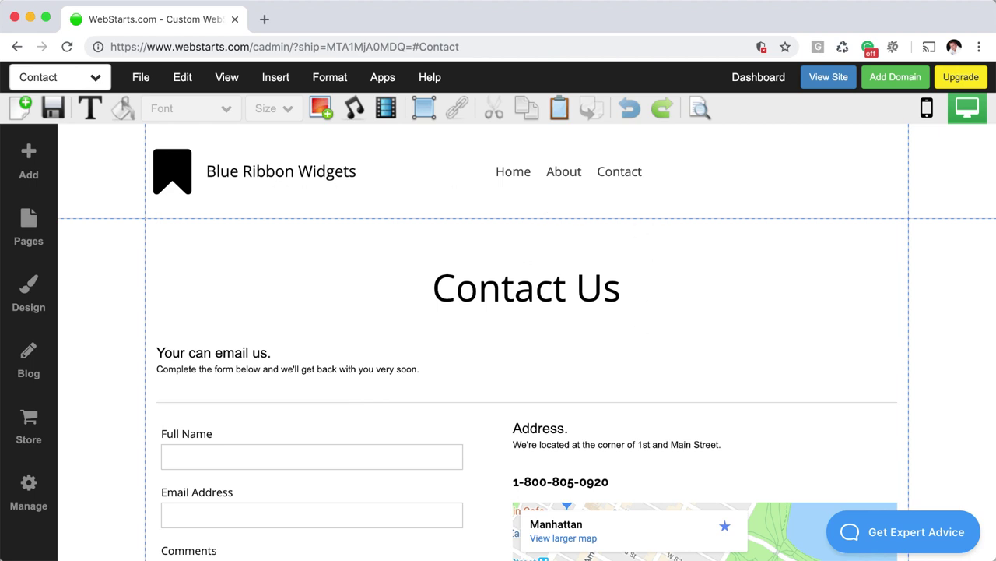
{"action": "left_click", "coordinate": [29, 429]}
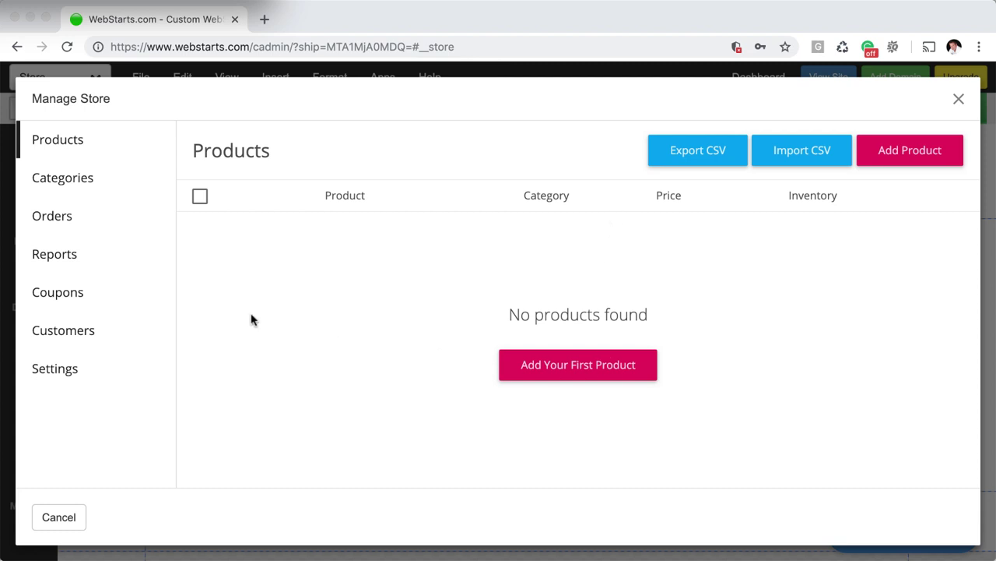
- Start a new product titled Blue Widget and fill in its description
{"action": "left_click", "coordinate": [592, 373]}
{"action": "left_click", "coordinate": [382, 256]}
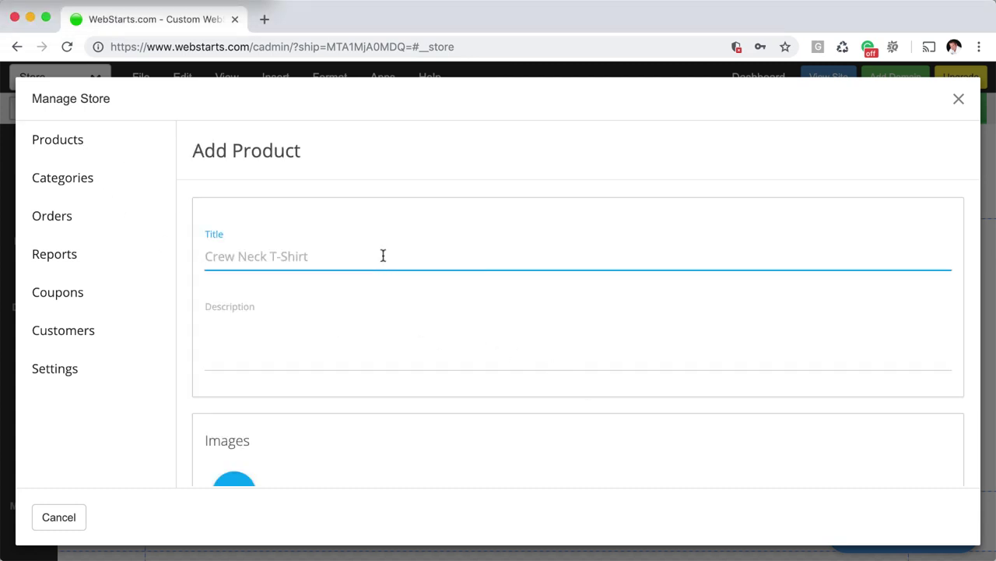
{"action": "type", "text": "Blue Widget"}
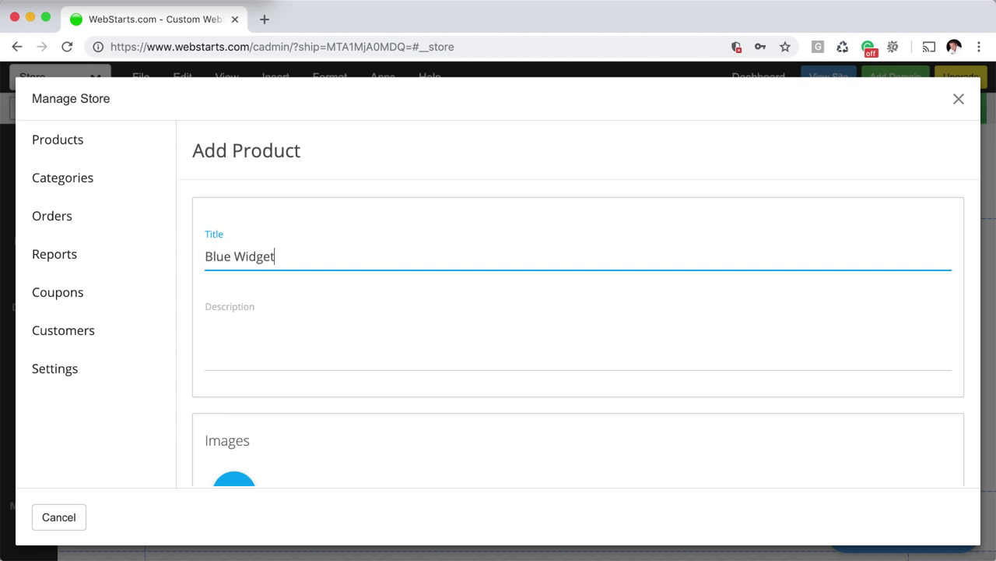
{"action": "left_click", "coordinate": [205, 327]}
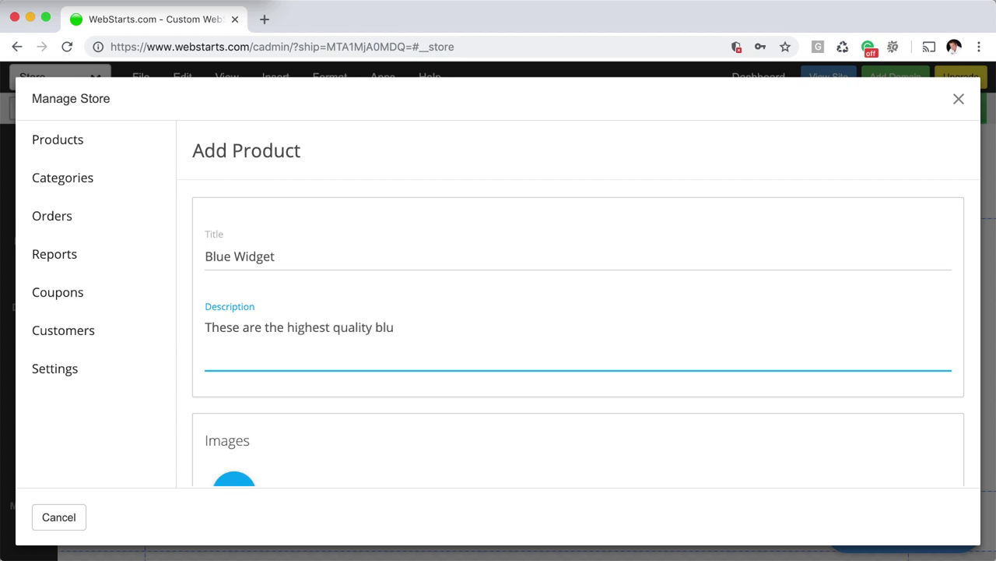
{"action": "scroll", "coordinate": [356, 316], "scroll_direction": "down", "scroll_amount": 1}
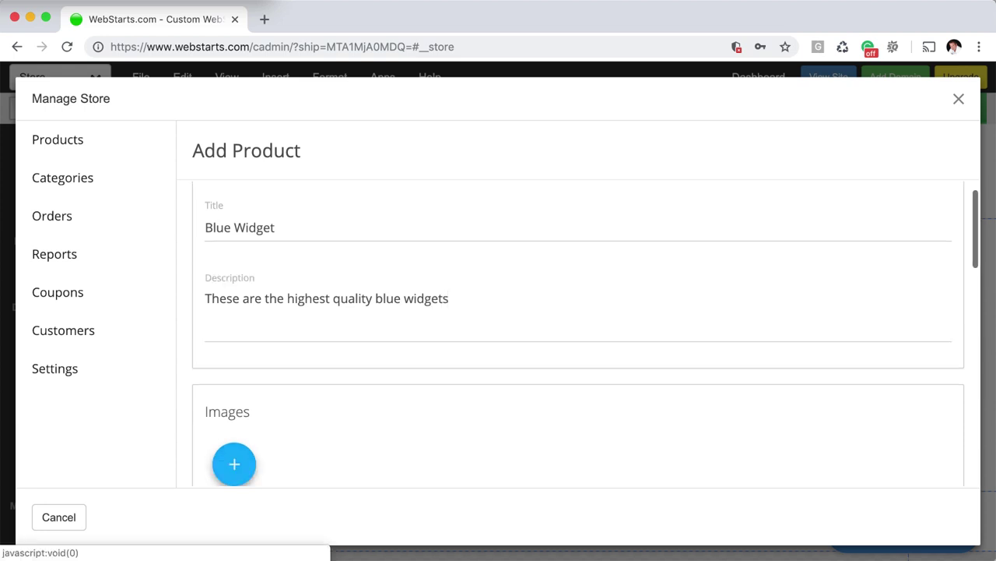
{"action": "scroll", "coordinate": [342, 366], "scroll_direction": "down", "scroll_amount": 1}
- Upload webstarts logo concept.png and add it as the product image
{"action": "left_click", "coordinate": [251, 440]}
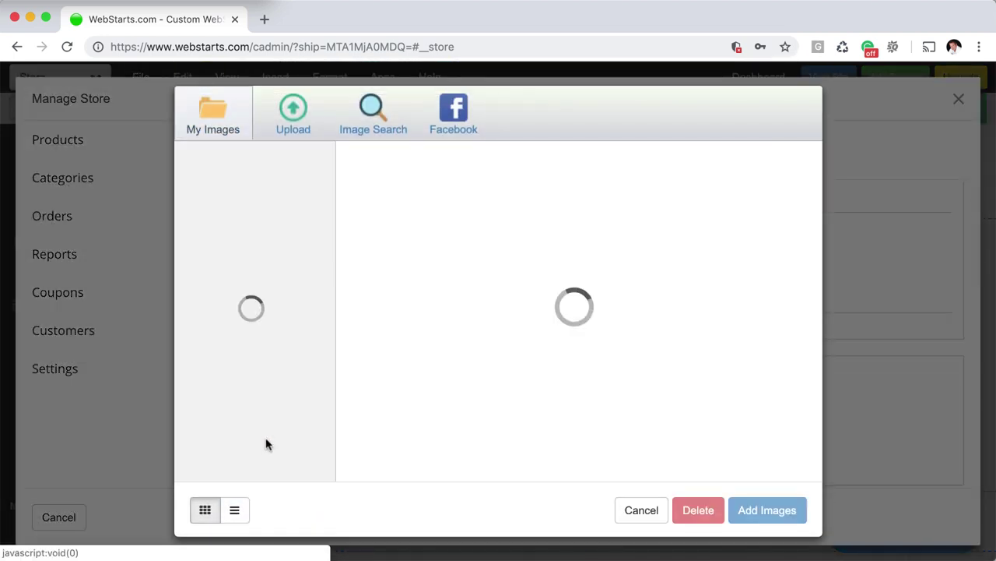
{"action": "left_click", "coordinate": [292, 133]}
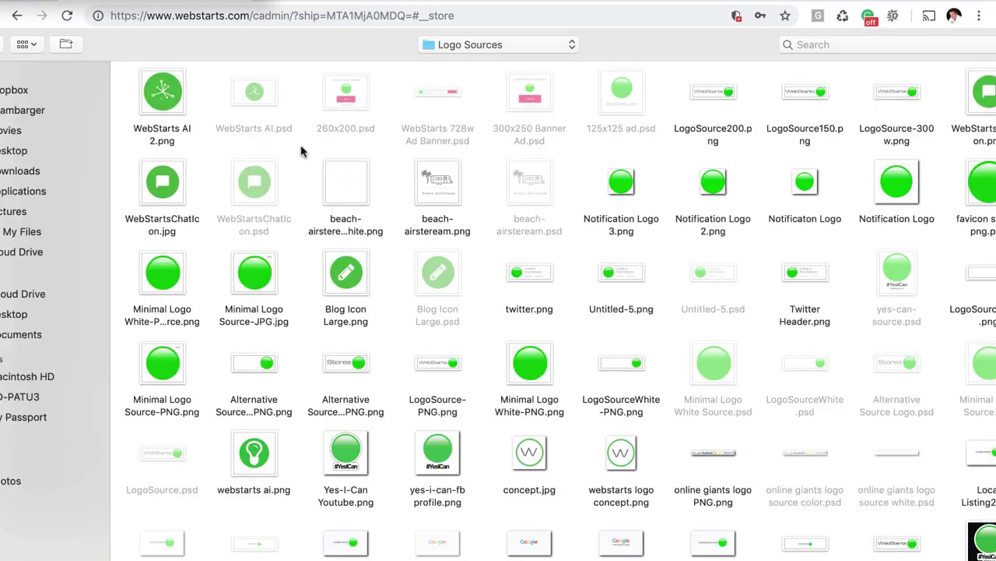
{"action": "scroll", "coordinate": [471, 379], "scroll_direction": "down", "scroll_amount": 3}
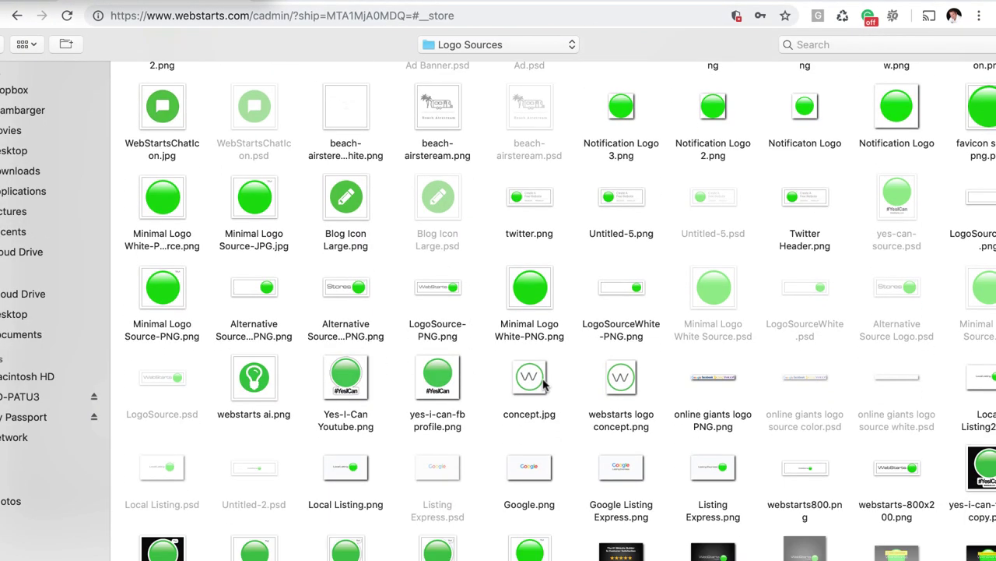
{"action": "double_click", "coordinate": [615, 377]}
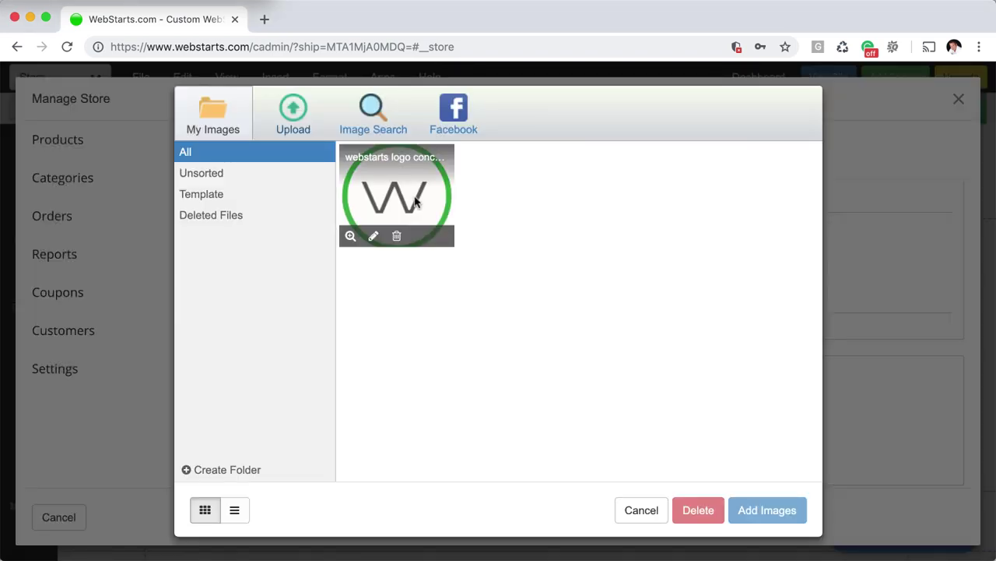
{"action": "double_click", "coordinate": [436, 222]}
{"action": "scroll", "coordinate": [503, 447], "scroll_direction": "down", "scroll_amount": 5}
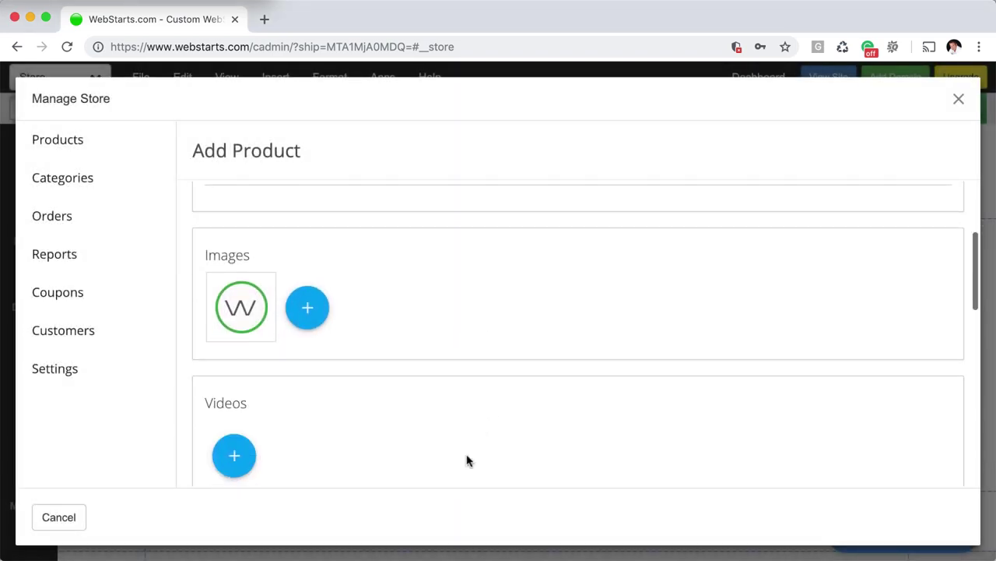
{"action": "scroll", "coordinate": [263, 394], "scroll_direction": "down", "scroll_amount": 2}
- Set the product price to 1.00
{"action": "left_click", "coordinate": [258, 405]}
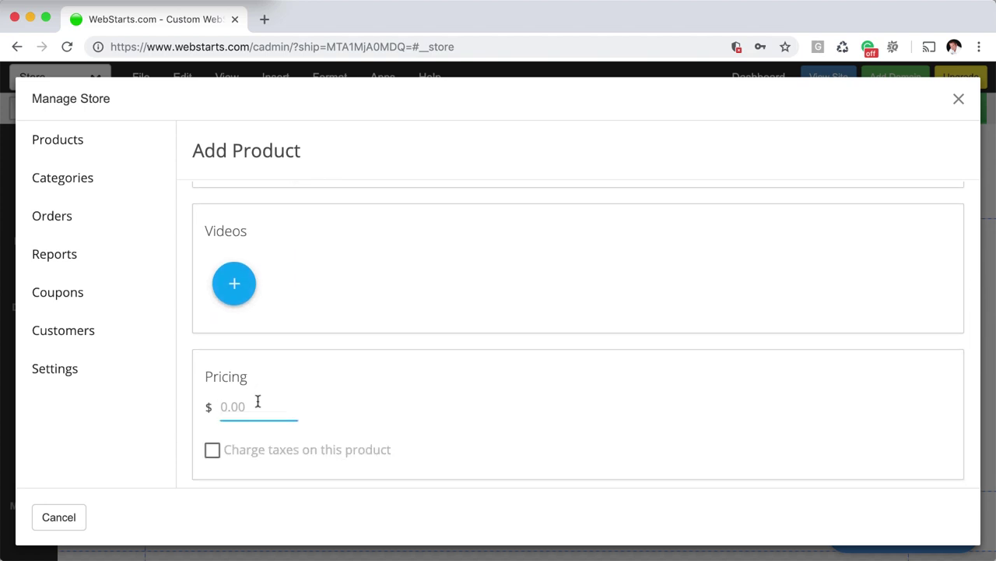
{"action": "type", "text": "1.00"}
{"action": "left_click", "coordinate": [396, 443]}
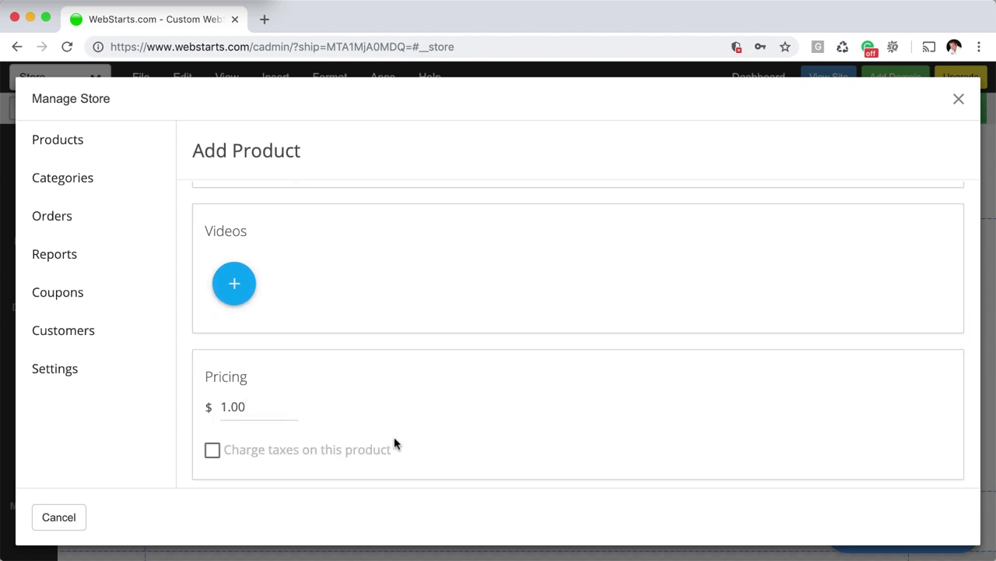
{"action": "scroll", "coordinate": [397, 446], "scroll_direction": "down", "scroll_amount": 5}
{"action": "scroll", "coordinate": [612, 311], "scroll_direction": "up", "scroll_amount": 2}
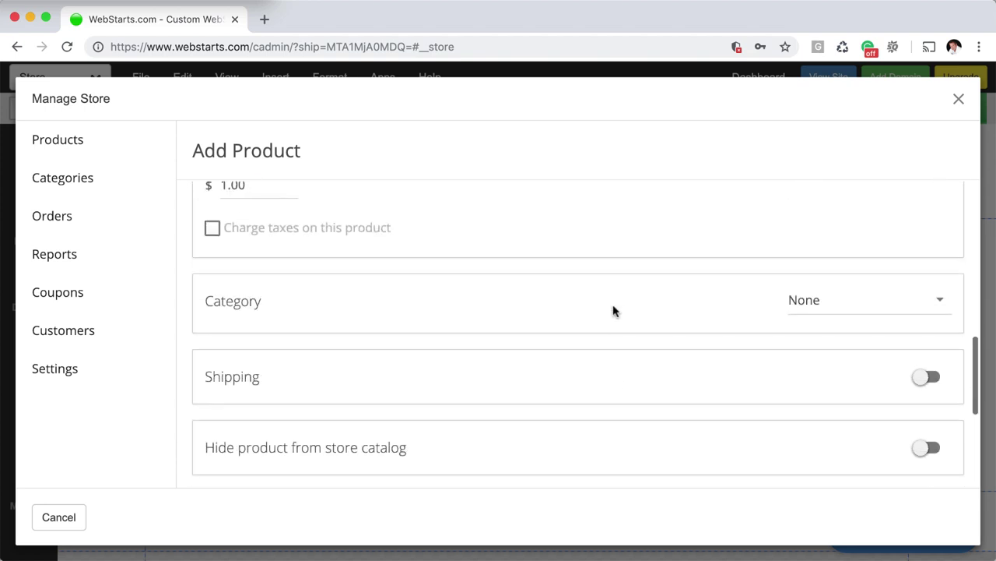
{"action": "scroll", "coordinate": [630, 402], "scroll_direction": "down", "scroll_amount": 3}
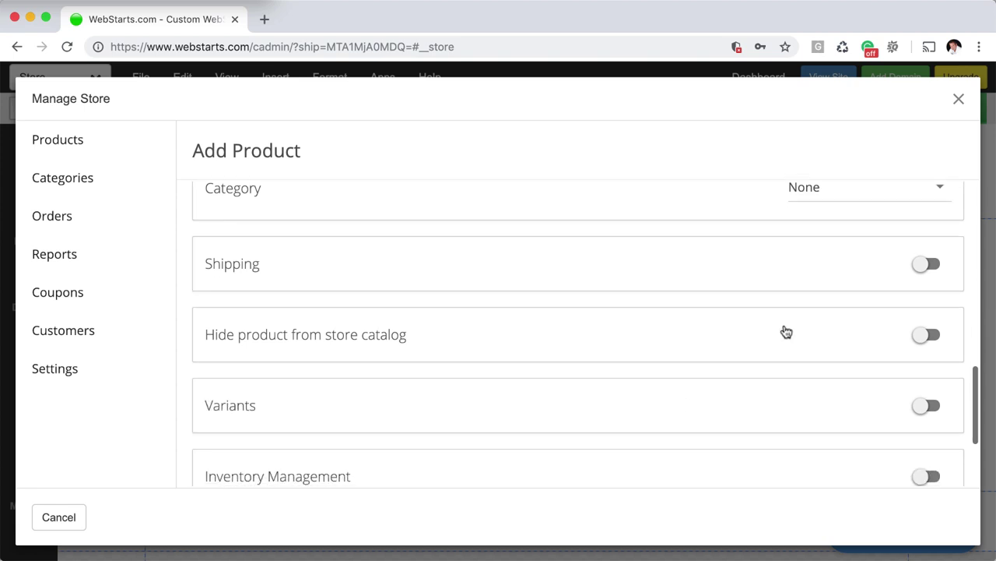
{"action": "scroll", "coordinate": [903, 335], "scroll_direction": "up", "scroll_amount": 2}
{"action": "scroll", "coordinate": [849, 398], "scroll_direction": "down", "scroll_amount": 1}
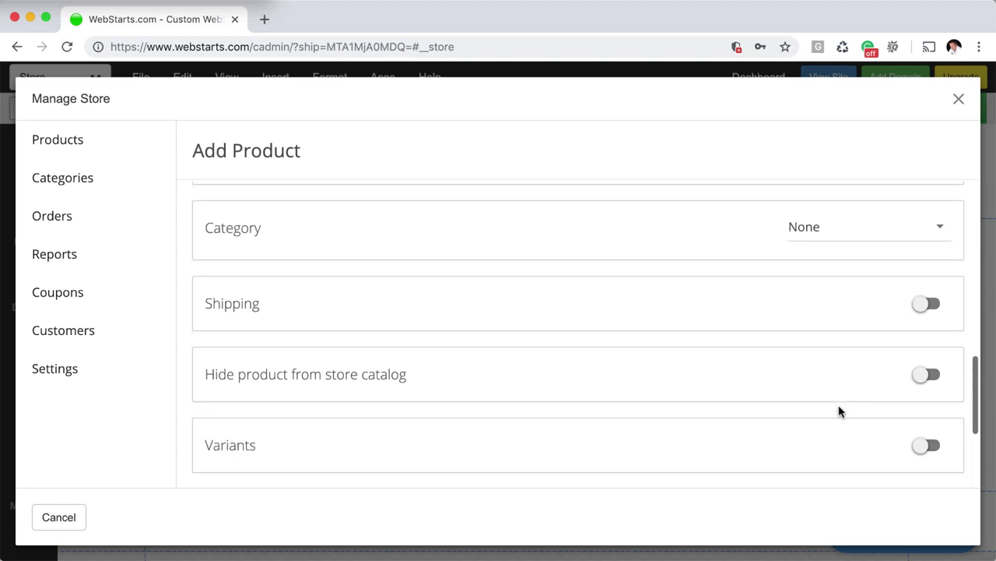
- Enable variants with Size, Color and Material options and create the Blue Widget product
{"action": "left_click", "coordinate": [924, 443]}
{"action": "scroll", "coordinate": [839, 423], "scroll_direction": "down", "scroll_amount": 5}
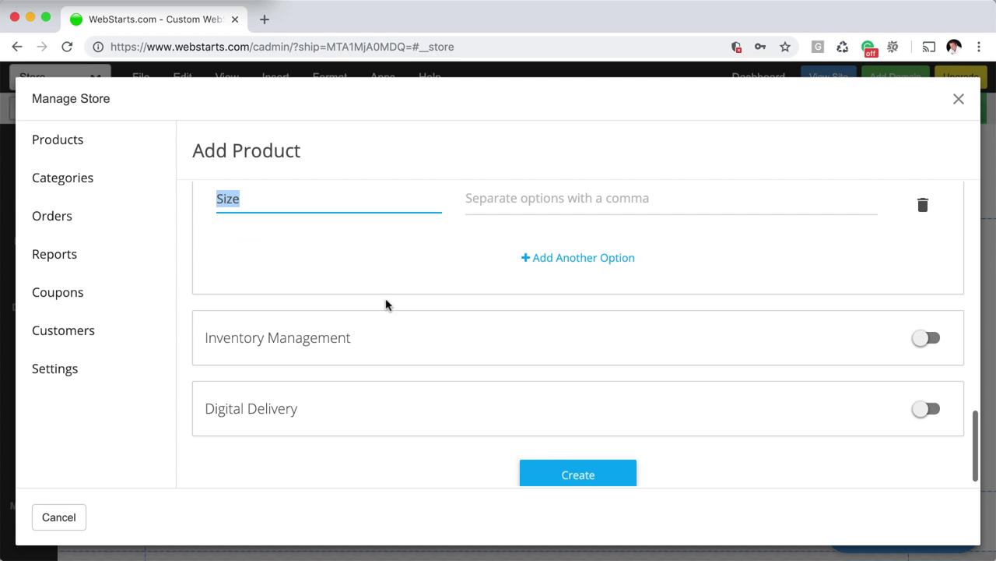
{"action": "scroll", "coordinate": [358, 292], "scroll_direction": "up", "scroll_amount": 1}
{"action": "left_click", "coordinate": [527, 327]}
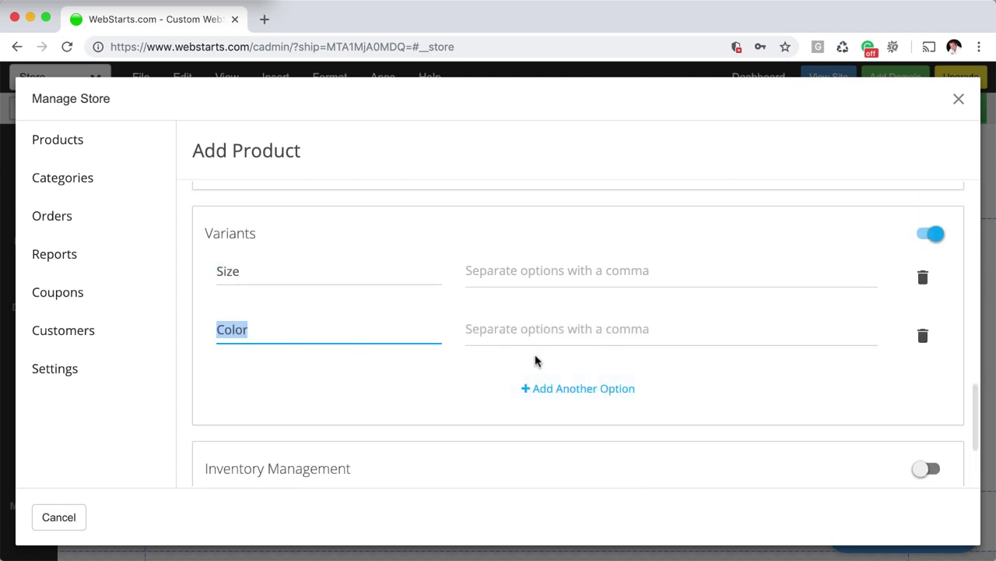
{"action": "left_click", "coordinate": [545, 387]}
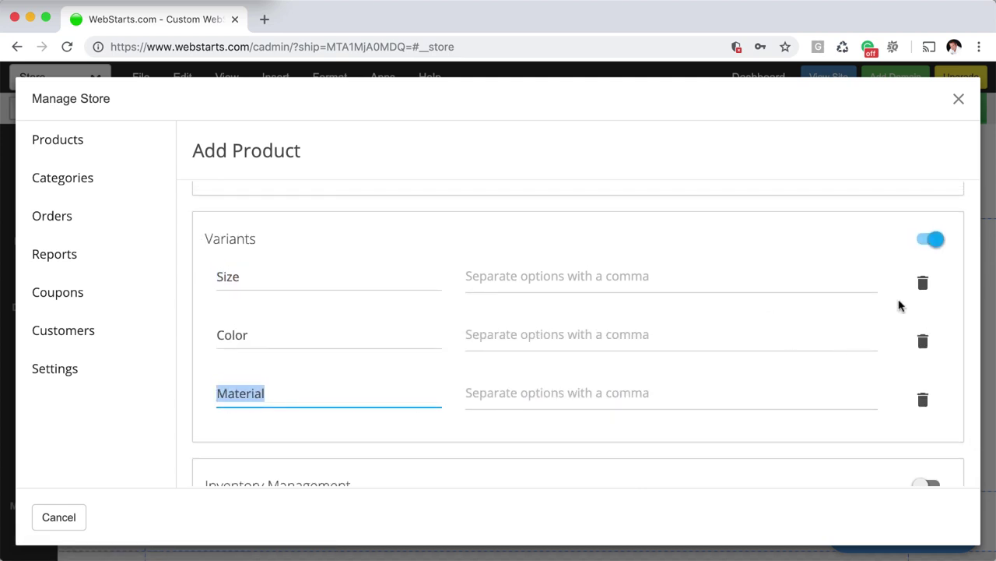
{"action": "left_click", "coordinate": [924, 287]}
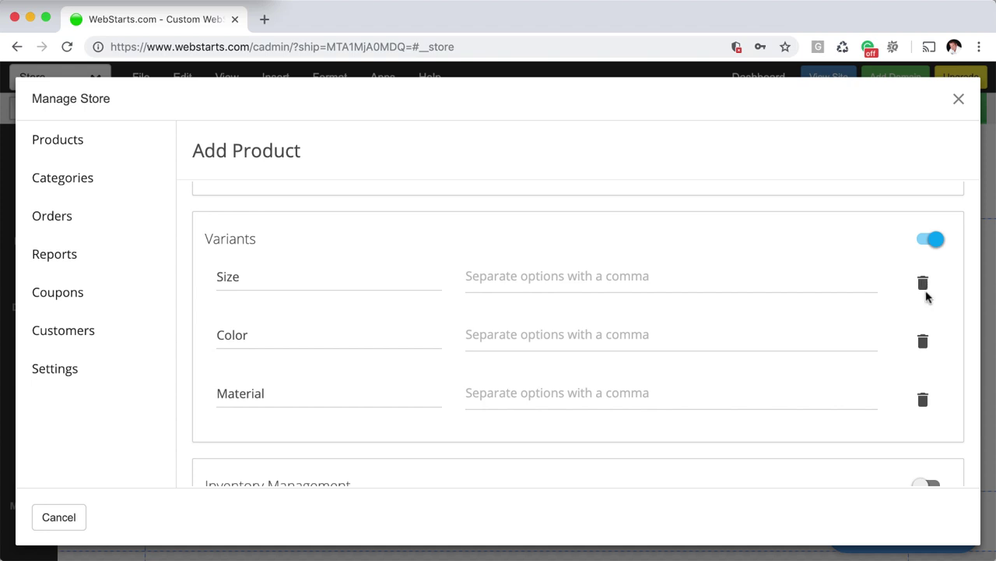
{"action": "scroll", "coordinate": [923, 351], "scroll_direction": "down", "scroll_amount": 1}
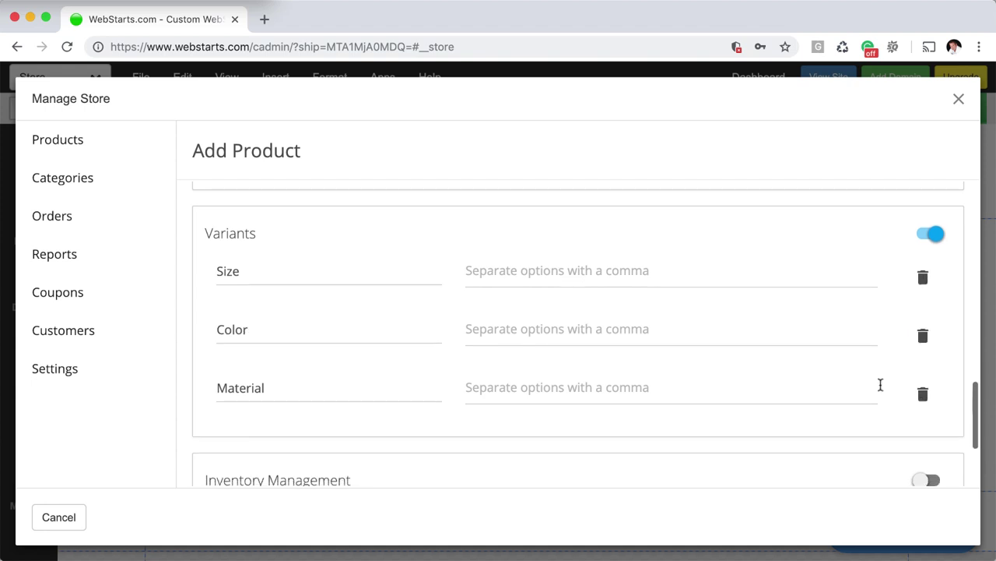
{"action": "scroll", "coordinate": [798, 360], "scroll_direction": "down", "scroll_amount": 3}
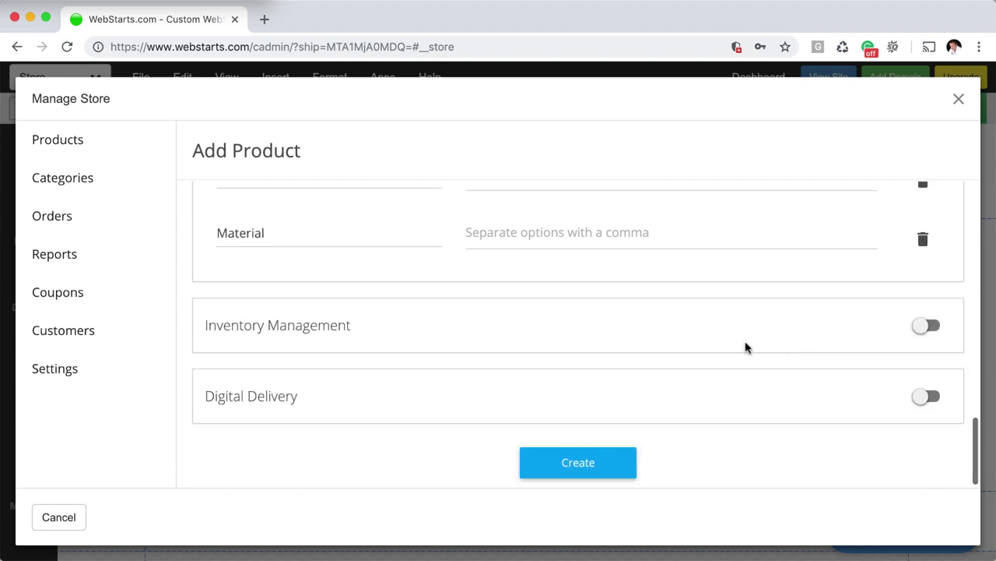
{"action": "left_click", "coordinate": [573, 473]}
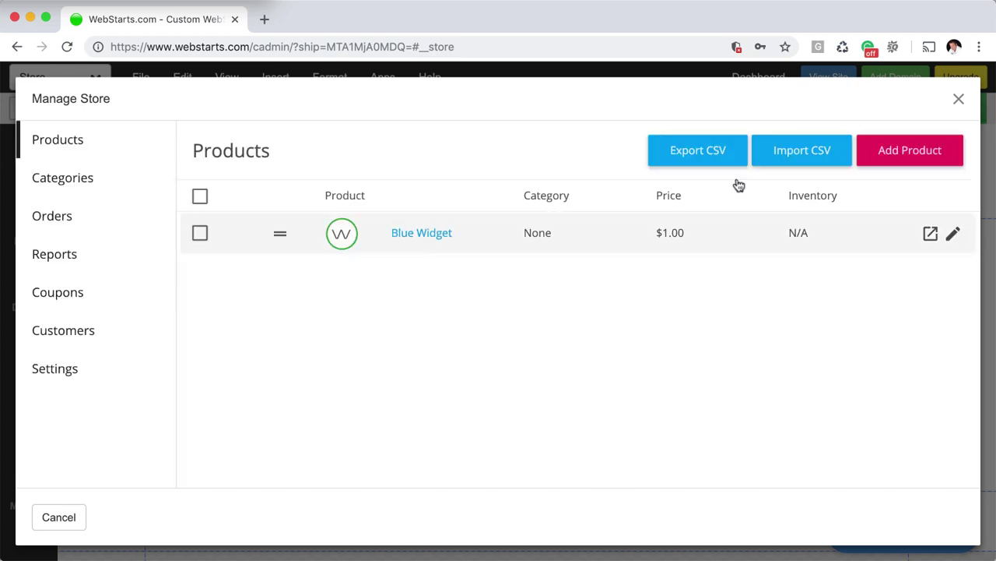
- Close the store manager and switch the editor to the Store page showing Blue Widget at $1.00
{"action": "left_click", "coordinate": [958, 99]}
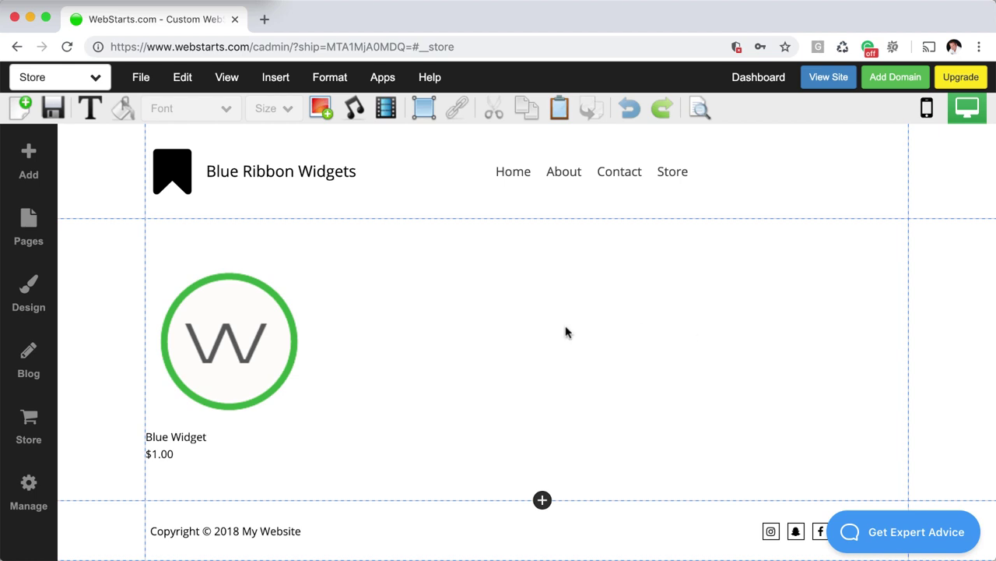
{"action": "left_click", "coordinate": [97, 75]}
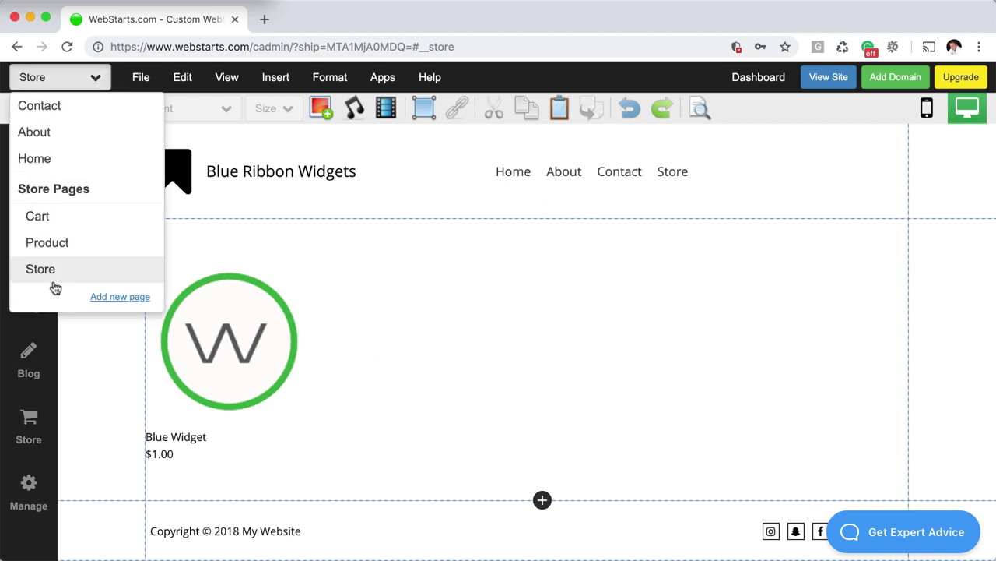
{"action": "left_click", "coordinate": [302, 371]}
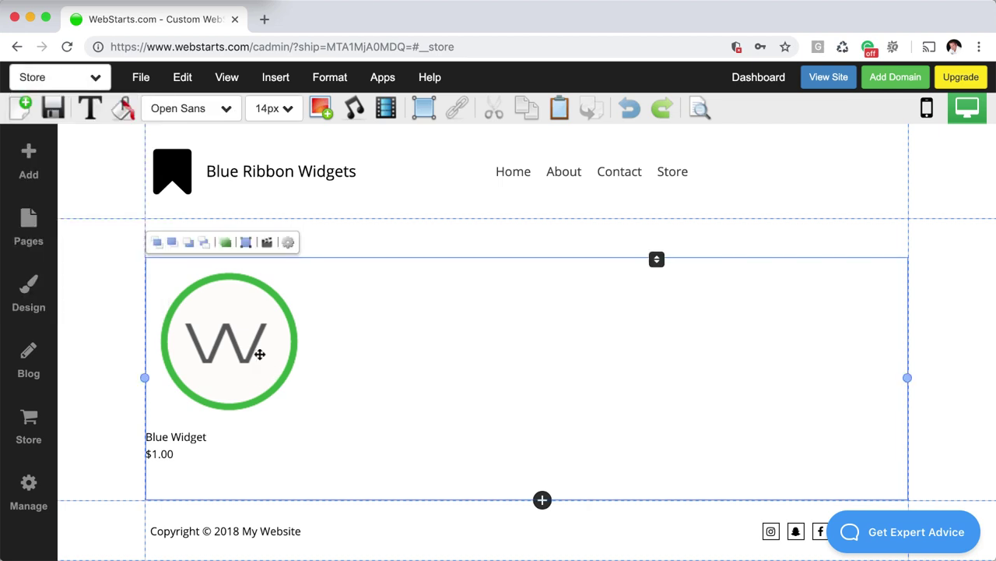
{"action": "scroll", "coordinate": [286, 380], "scroll_direction": "down", "scroll_amount": 1}
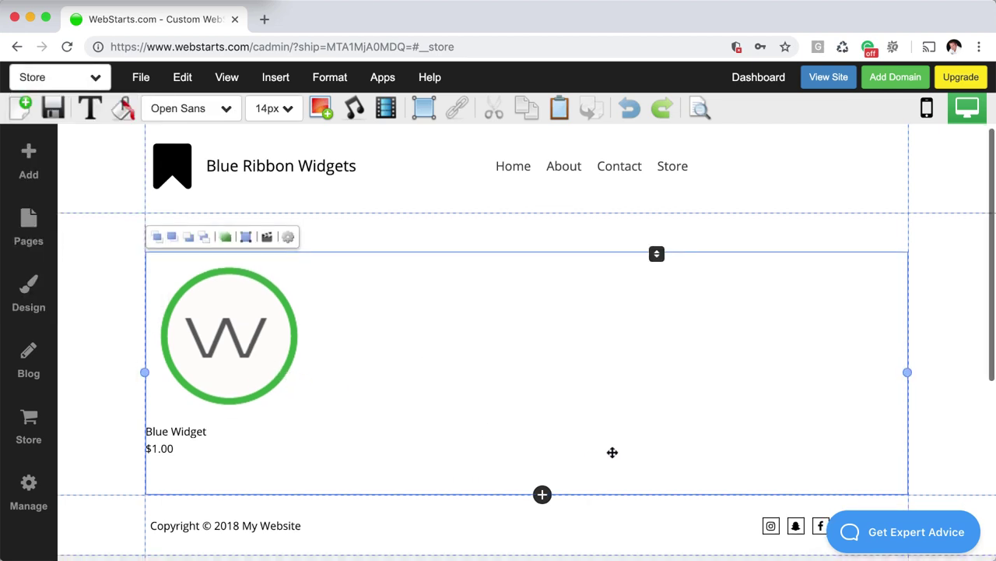
{"action": "left_click", "coordinate": [932, 355]}
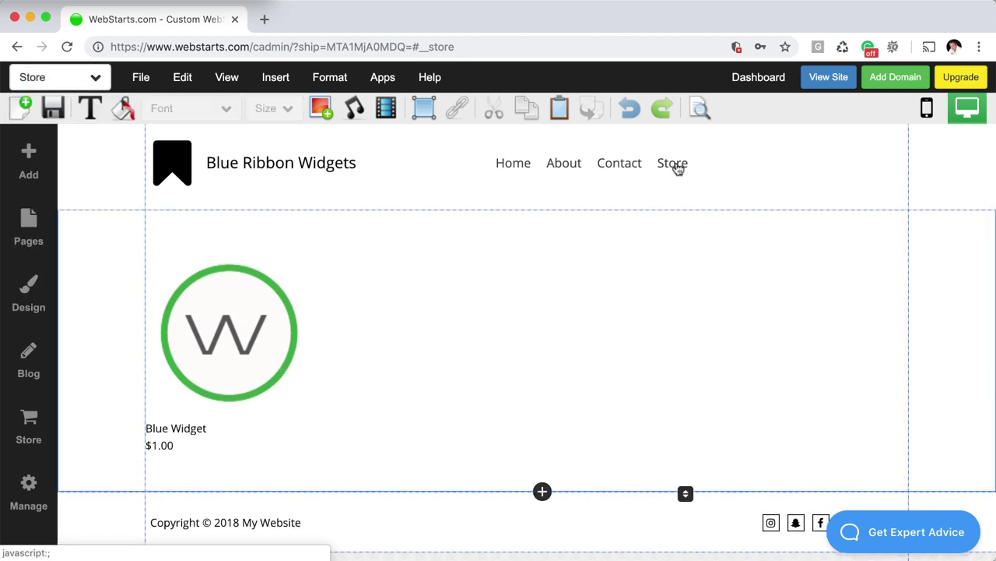
- On the published site, add two Blue Widgets to the cart for $2.00, then close the tab
{"action": "left_click", "coordinate": [839, 83]}
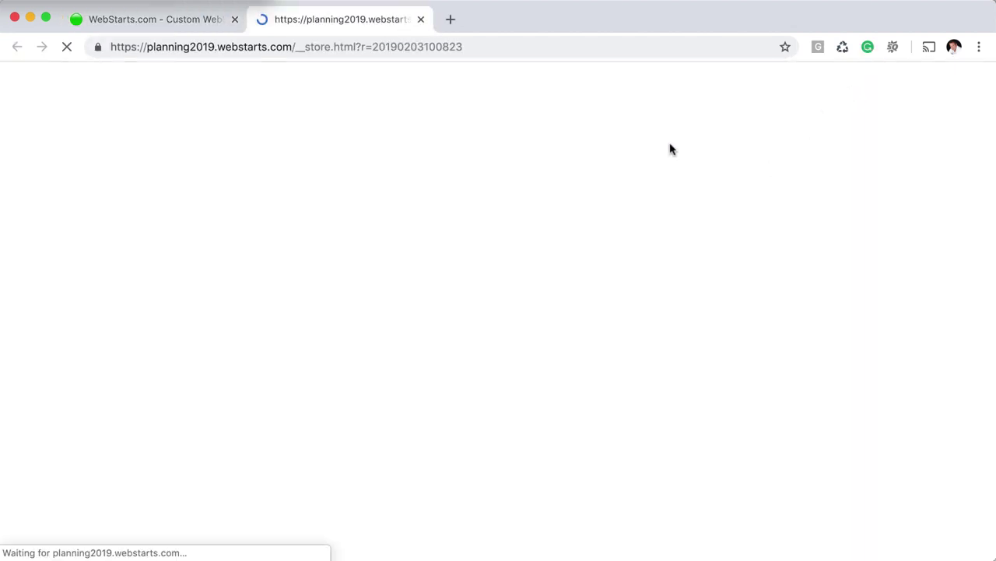
{"action": "left_click", "coordinate": [653, 122]}
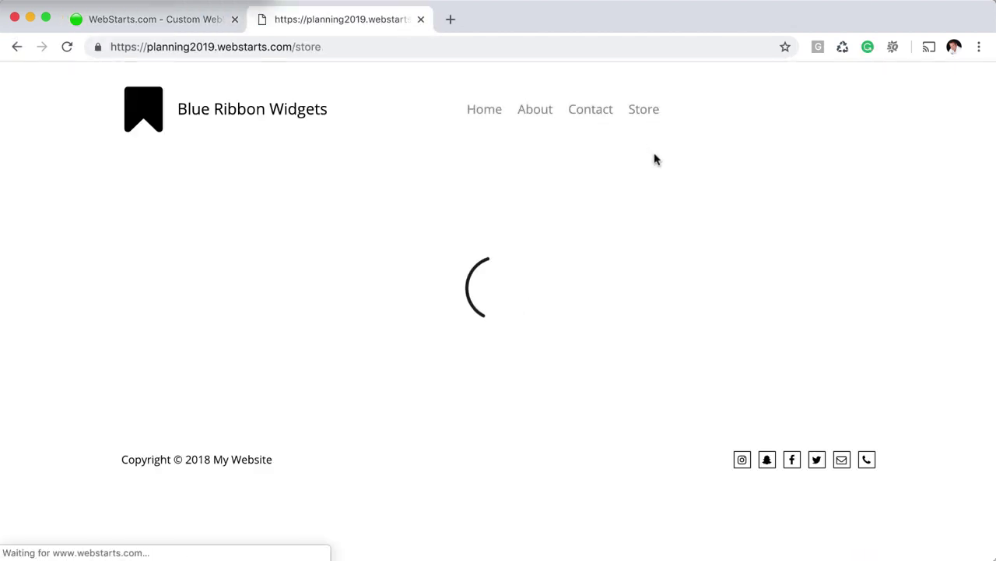
{"action": "left_click", "coordinate": [251, 286]}
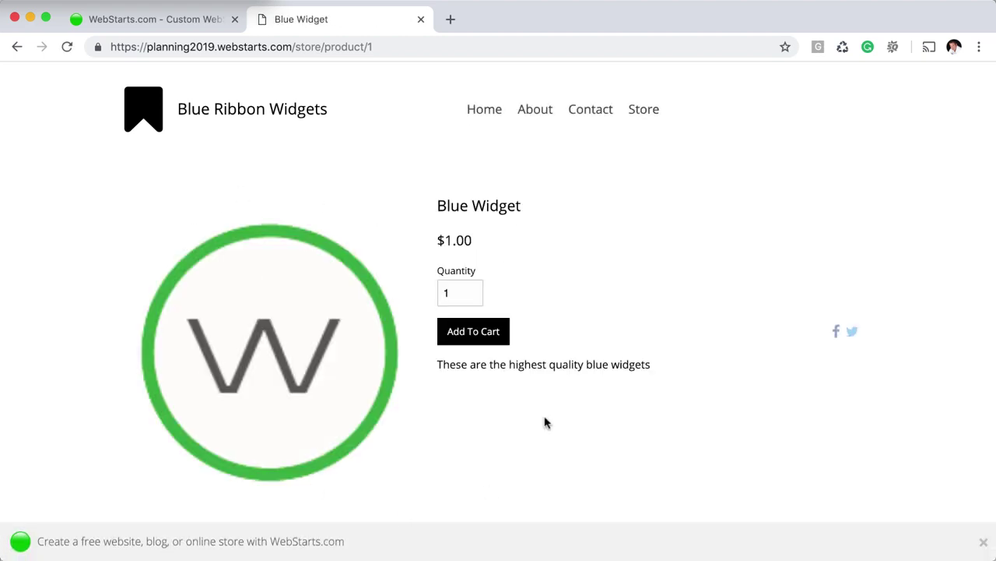
{"action": "left_click", "coordinate": [475, 288]}
{"action": "left_click", "coordinate": [468, 336]}
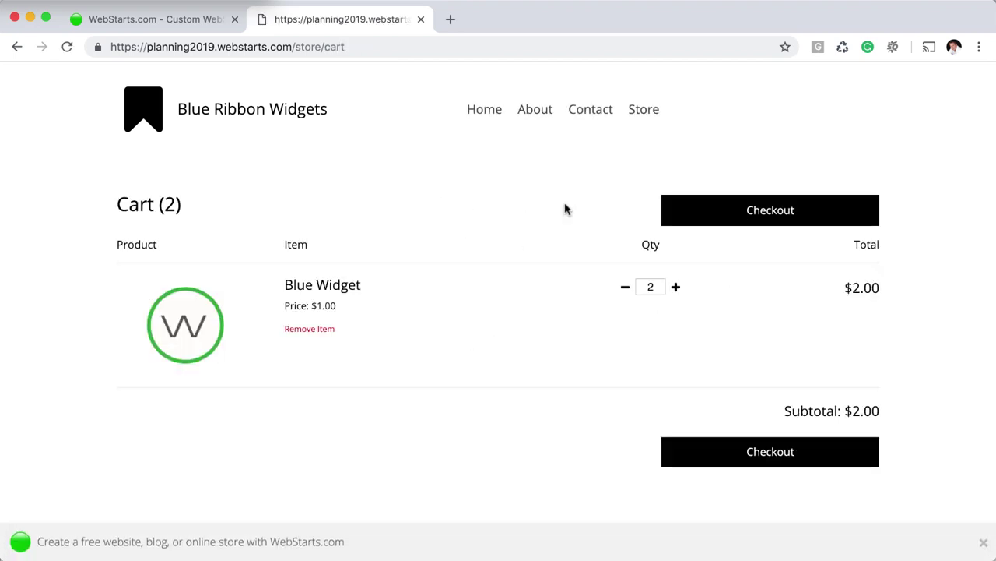
{"action": "left_click", "coordinate": [420, 23]}
{"action": "left_click", "coordinate": [275, 319]}
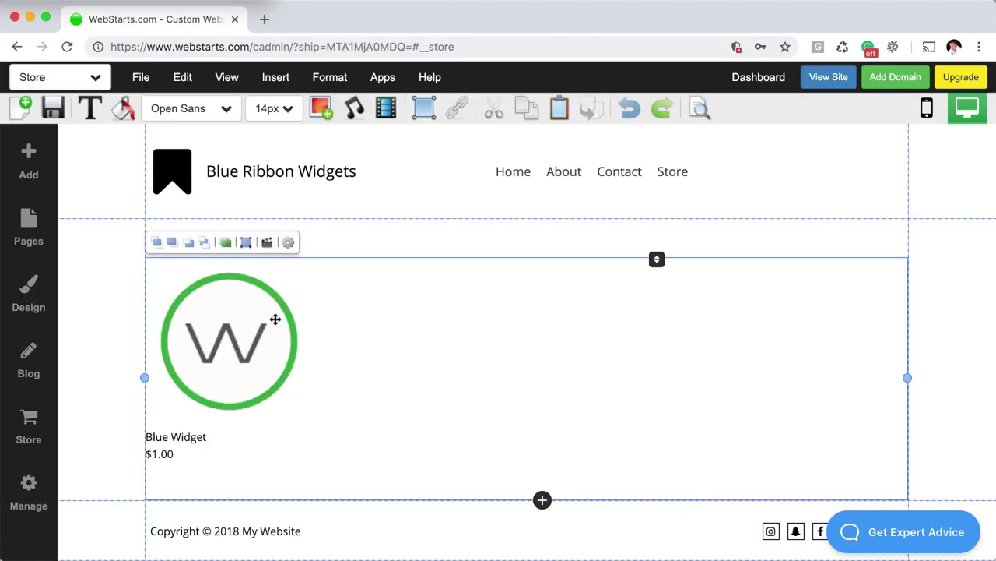
- Add a new product titled Red Widget, described 'The highest quality', and start choosing its image
{"action": "double_click", "coordinate": [275, 320]}
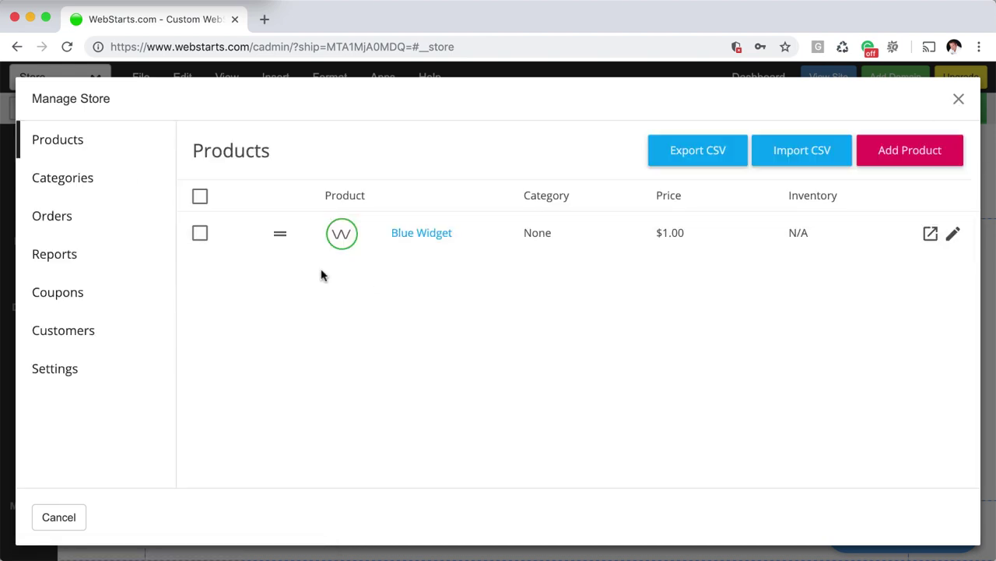
{"action": "left_click", "coordinate": [912, 166]}
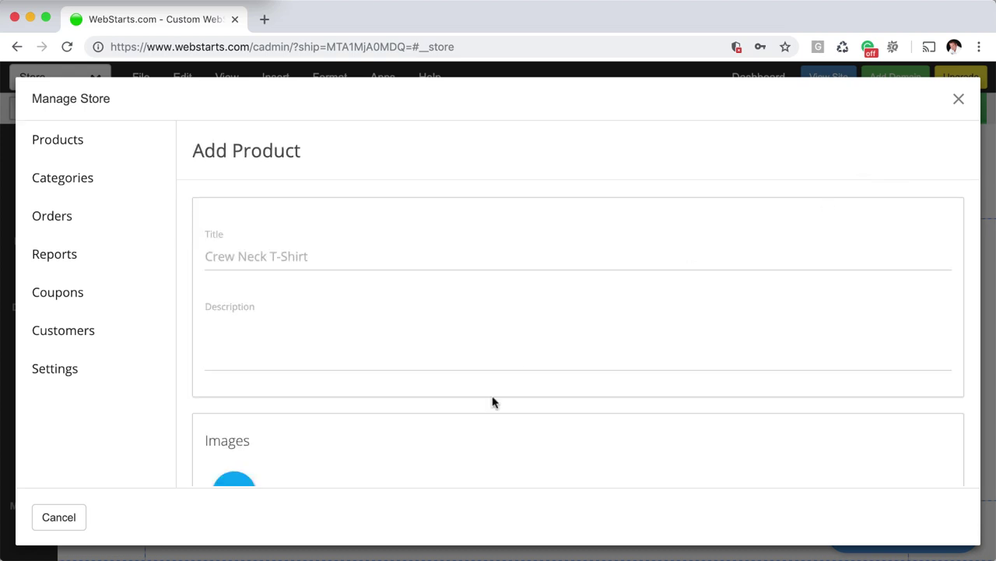
{"action": "left_click", "coordinate": [303, 256]}
{"action": "type", "text": "Red Widget"}
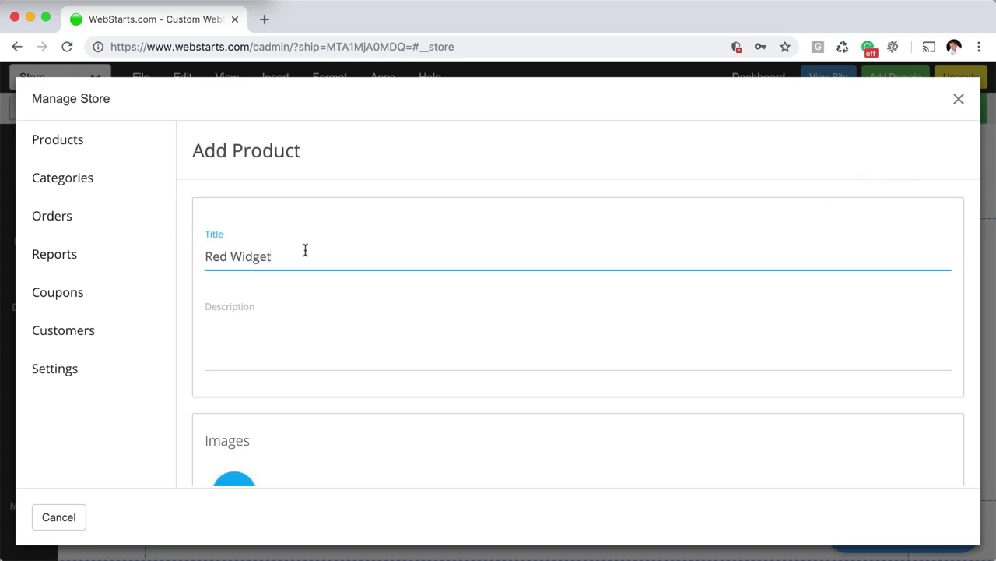
{"action": "left_click", "coordinate": [304, 342]}
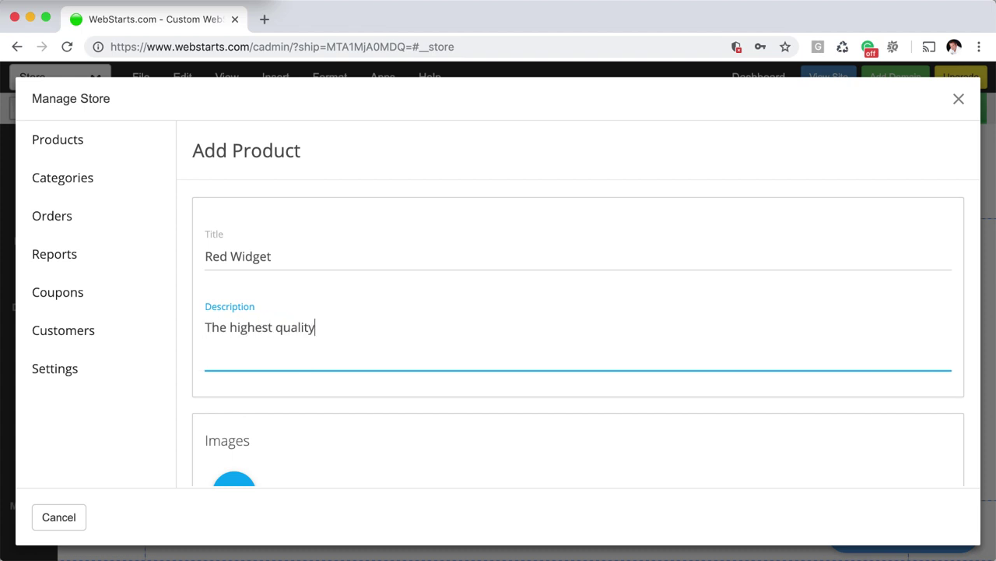
{"action": "left_click", "coordinate": [316, 375]}
{"action": "scroll", "coordinate": [316, 374], "scroll_direction": "down", "scroll_amount": 1}
{"action": "left_click", "coordinate": [246, 345]}
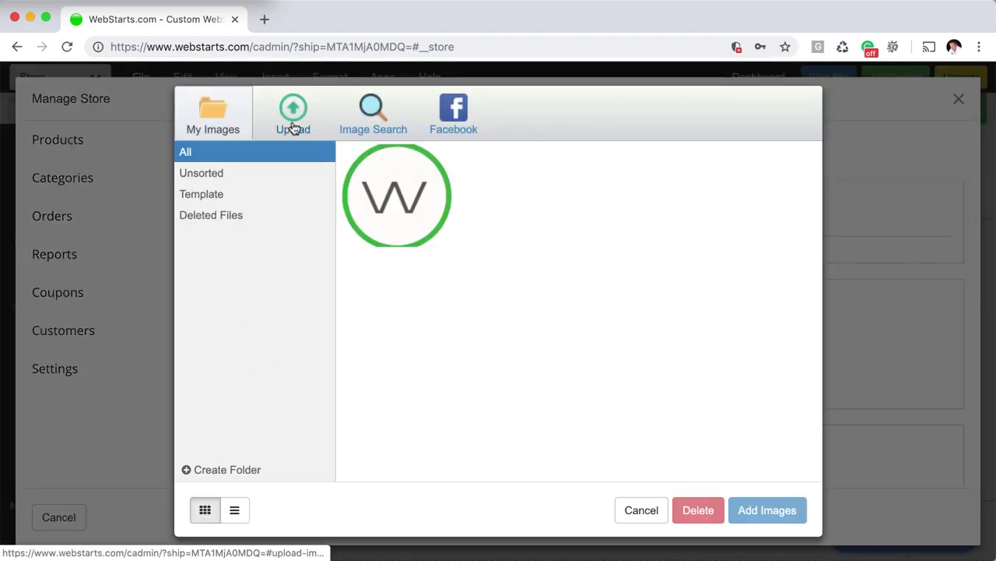
- Upload webstarts ai.png and attach the green lightbulb image to the Red Widget product
{"action": "left_click", "coordinate": [294, 120]}
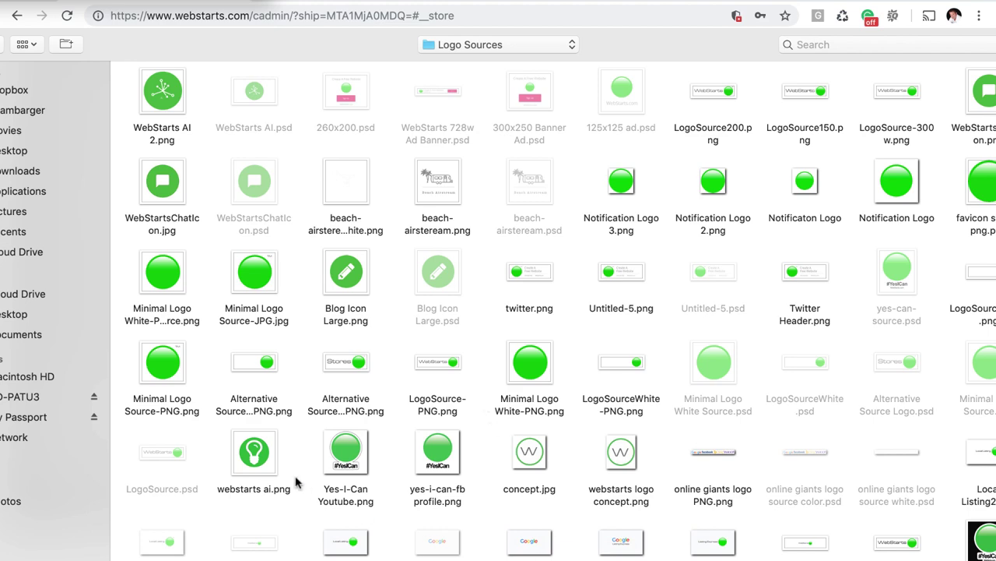
{"action": "double_click", "coordinate": [251, 450]}
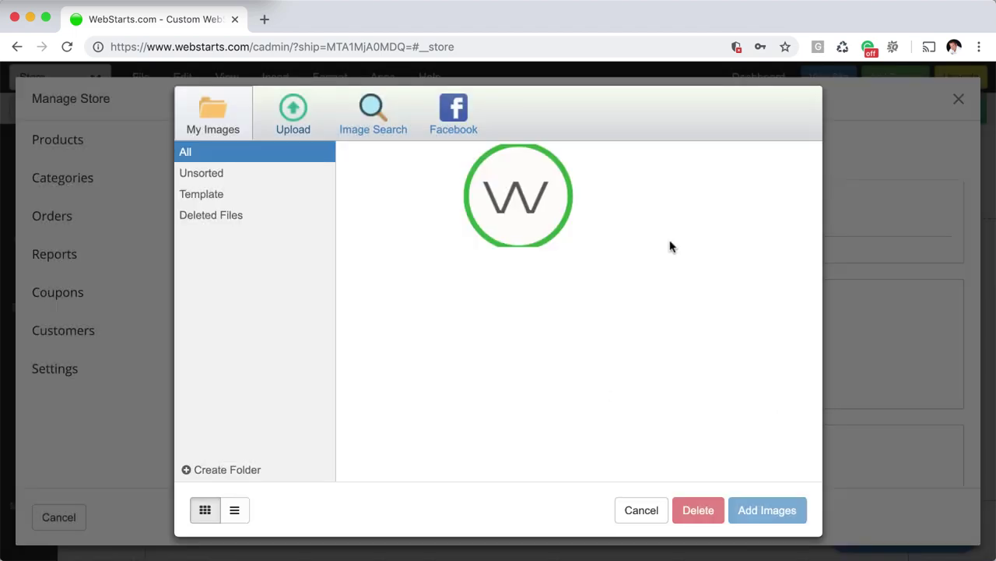
{"action": "left_click", "coordinate": [397, 195]}
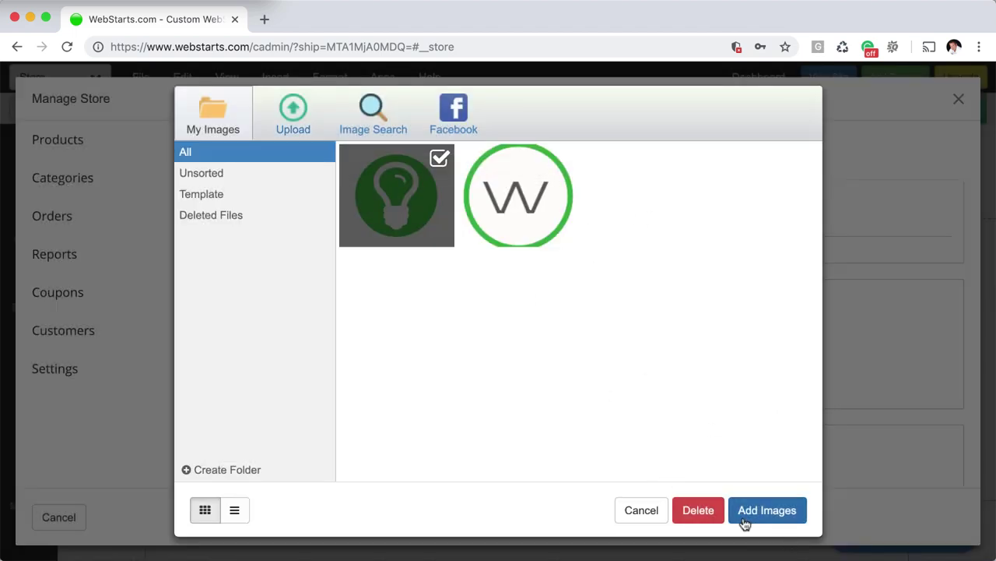
{"action": "left_click", "coordinate": [749, 515]}
{"action": "scroll", "coordinate": [456, 428], "scroll_direction": "down", "scroll_amount": 5}
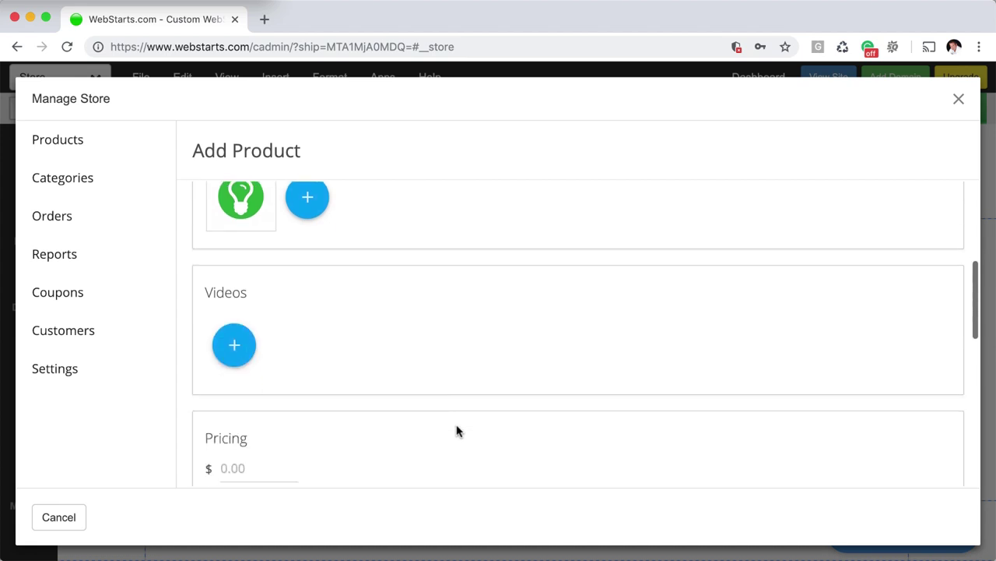
- Create the Red Widget product priced at $1.50, then bring up the store's page settings
{"action": "left_click", "coordinate": [251, 412]}
{"action": "type", "text": "1.50"}
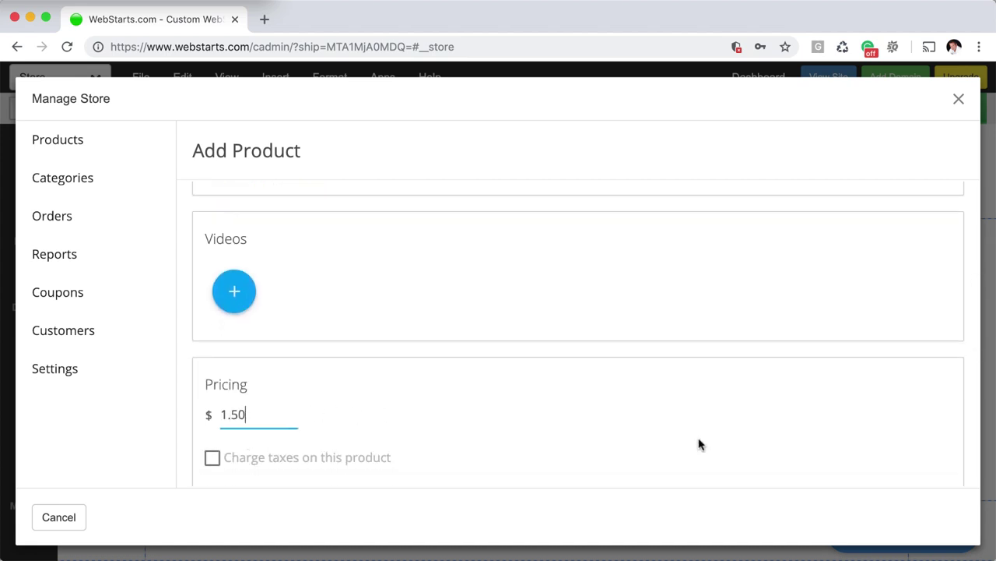
{"action": "scroll", "coordinate": [699, 444], "scroll_direction": "down", "scroll_amount": 10}
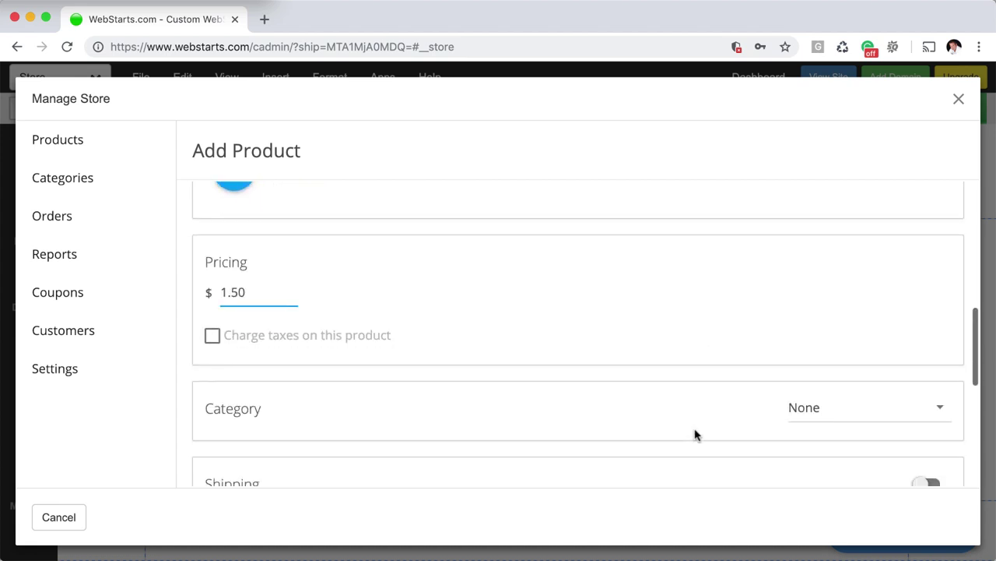
{"action": "scroll", "coordinate": [710, 434], "scroll_direction": "down", "scroll_amount": 1}
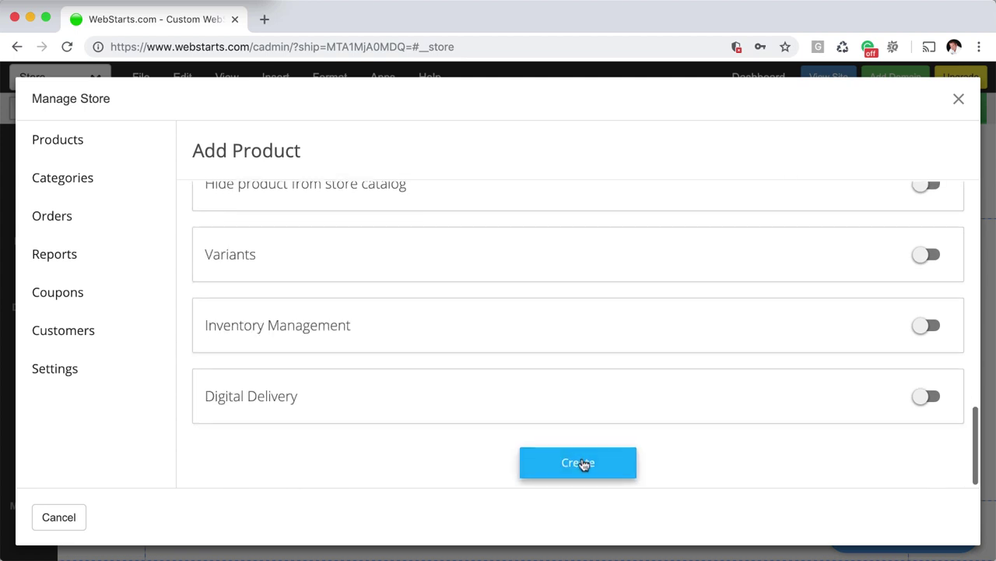
{"action": "left_click", "coordinate": [583, 465]}
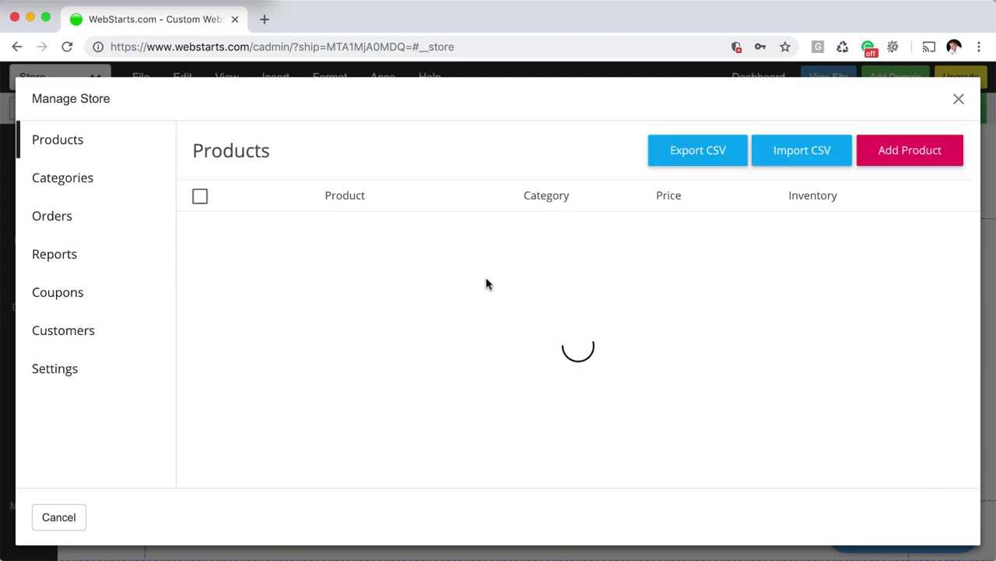
{"action": "left_click", "coordinate": [958, 98]}
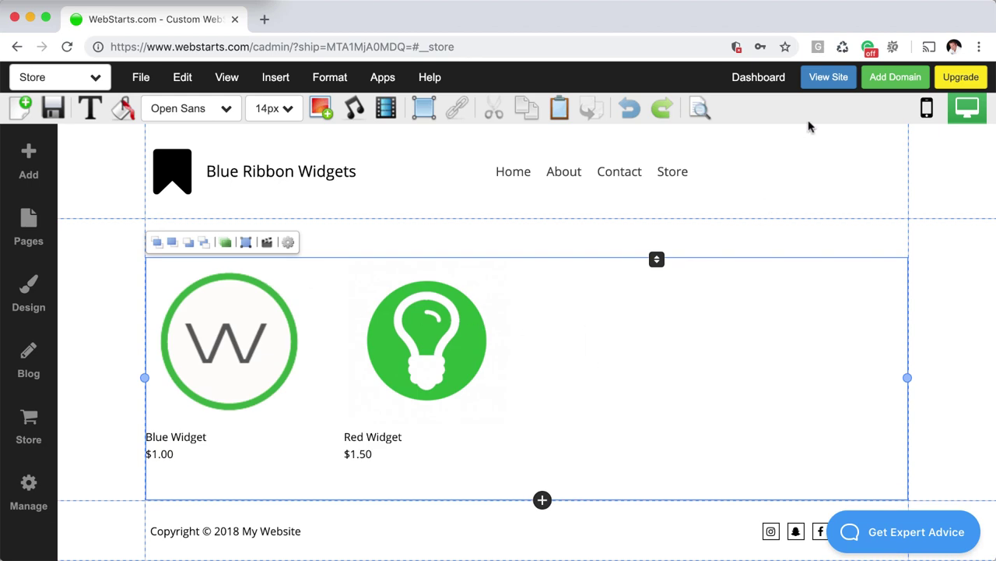
{"action": "left_click", "coordinate": [288, 242]}
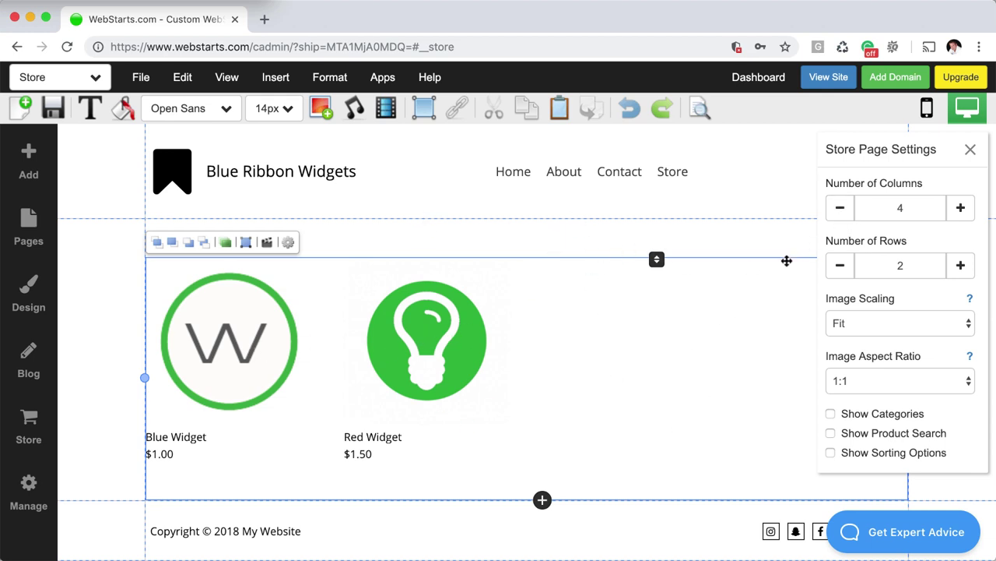
- Set the store product grid to 3 columns and 1 row
{"action": "left_click", "coordinate": [834, 220]}
{"action": "left_click", "coordinate": [835, 221]}
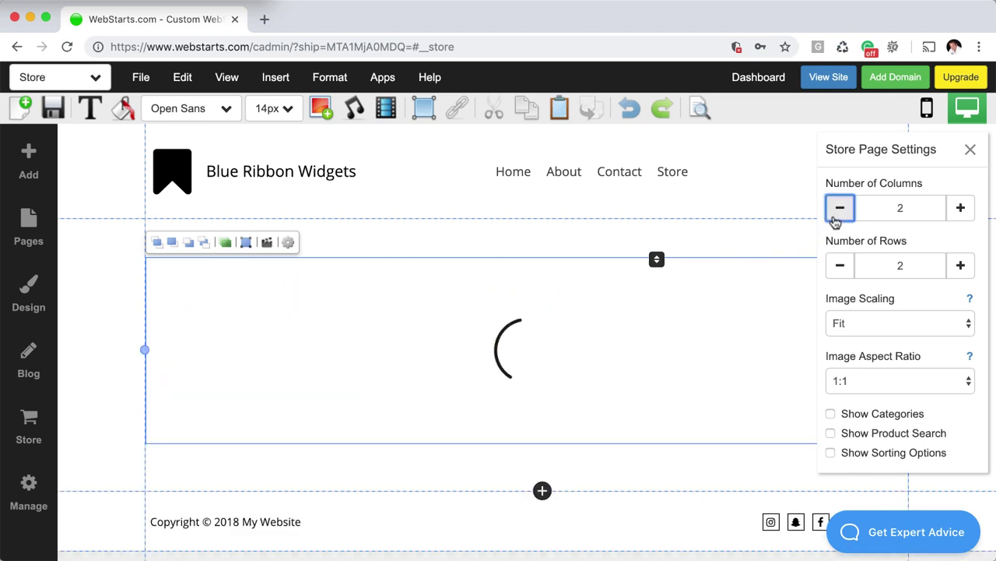
{"action": "scroll", "coordinate": [696, 304], "scroll_direction": "down", "scroll_amount": 2}
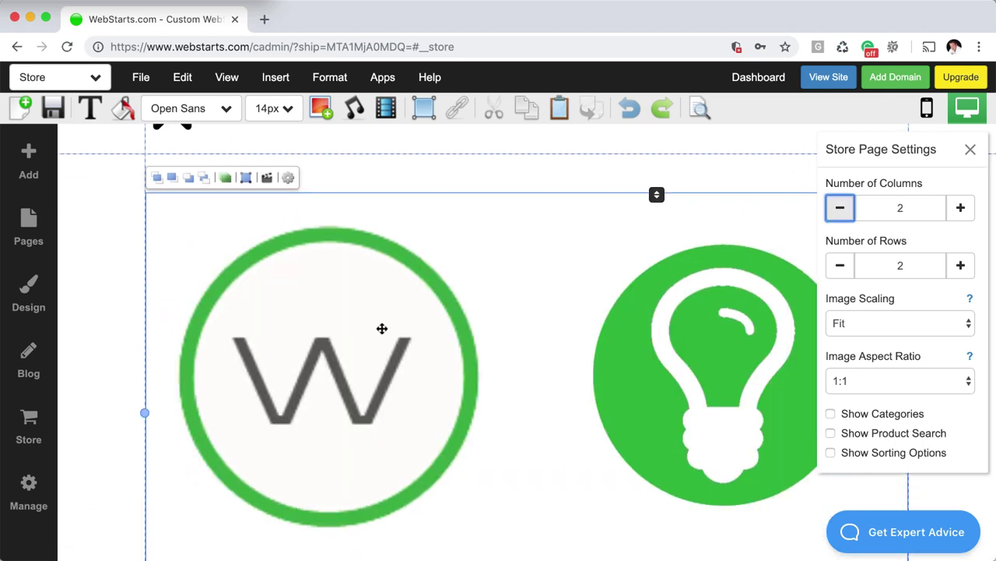
{"action": "left_click", "coordinate": [961, 208]}
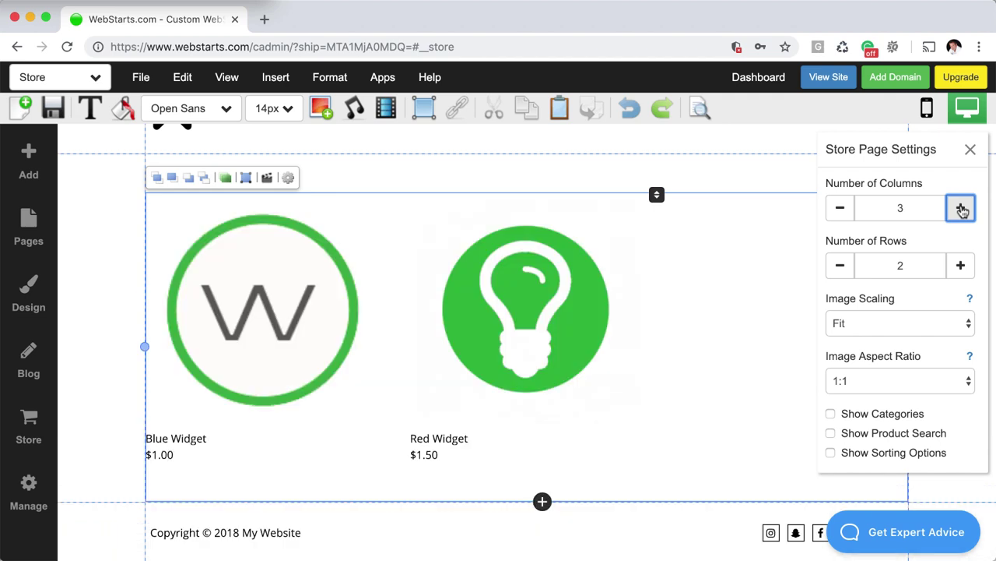
{"action": "left_click", "coordinate": [961, 208]}
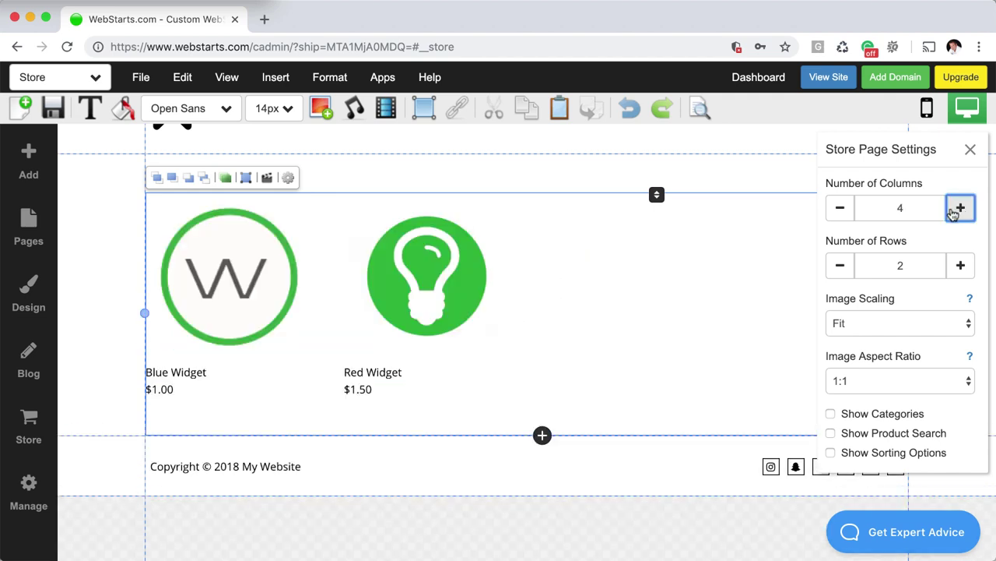
{"action": "left_click", "coordinate": [838, 210]}
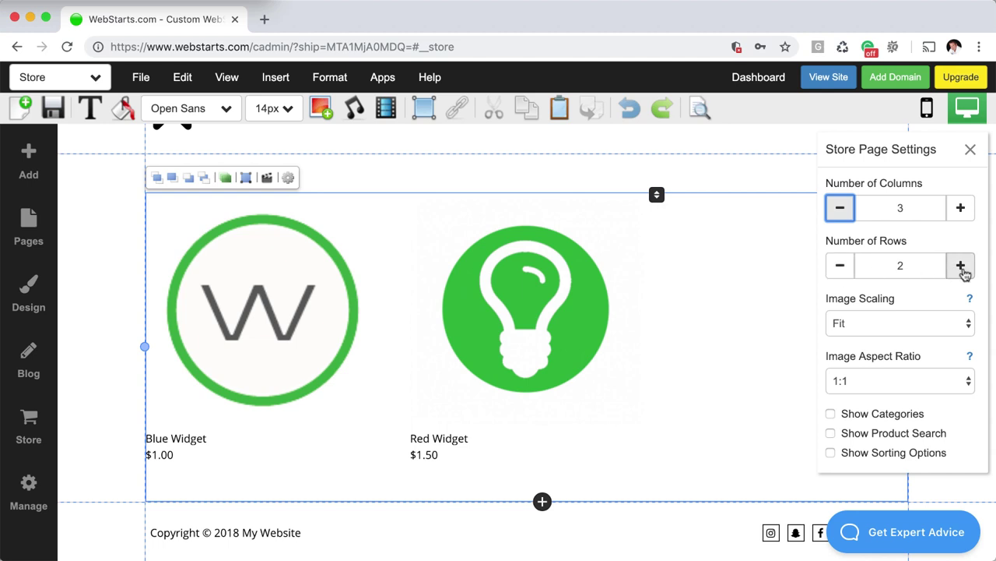
{"action": "left_click", "coordinate": [847, 269]}
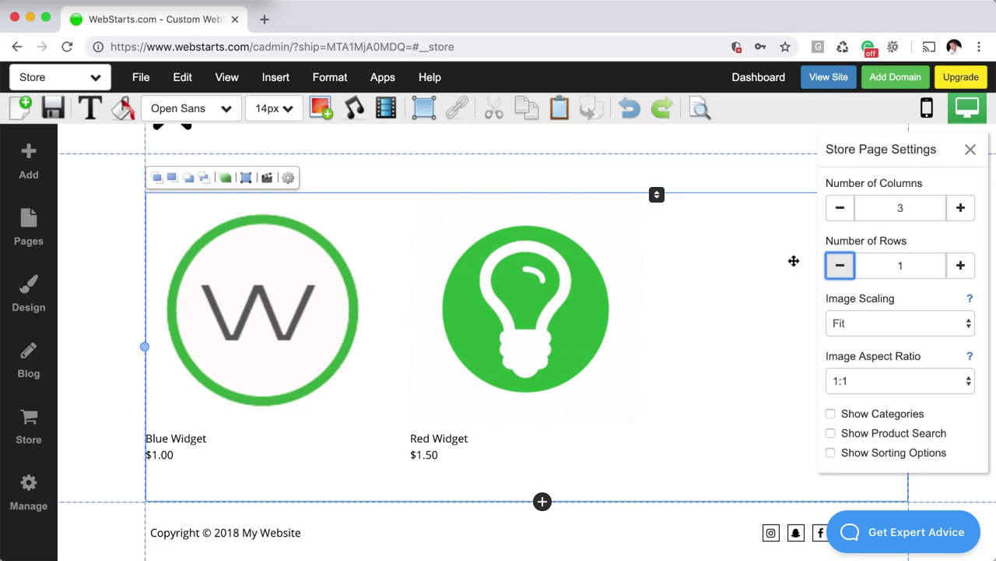
{"action": "scroll", "coordinate": [790, 311], "scroll_direction": "down", "scroll_amount": 1}
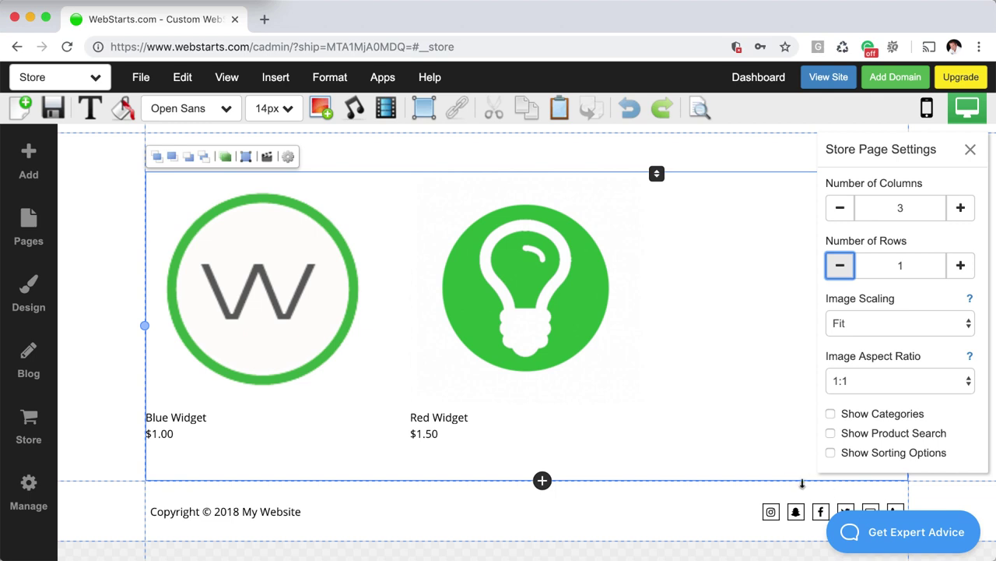
- Turn on Show Categories, Show Product Search and Show Sorting Options for the store
{"action": "left_click", "coordinate": [831, 414]}
{"action": "left_click", "coordinate": [831, 434]}
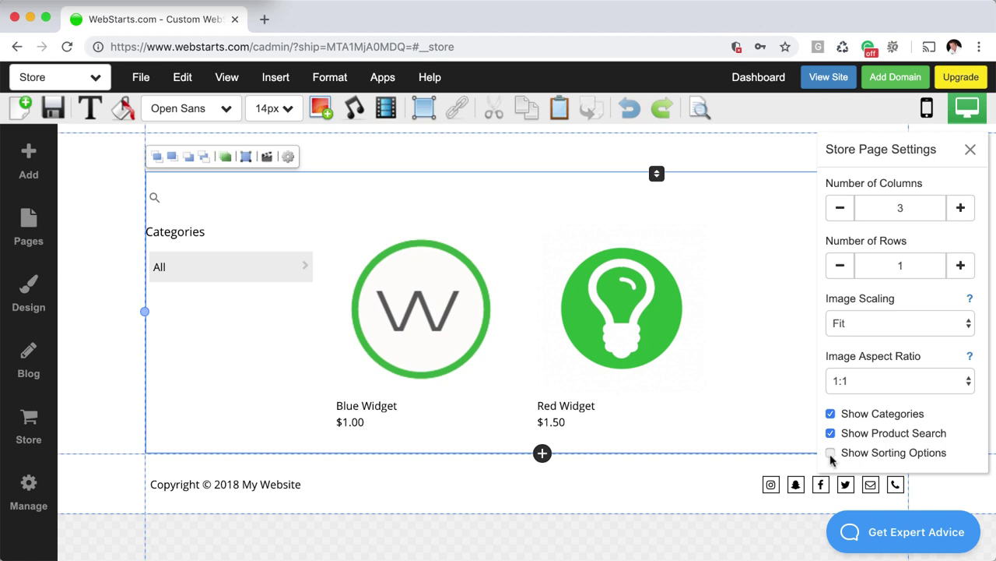
{"action": "left_click", "coordinate": [831, 453]}
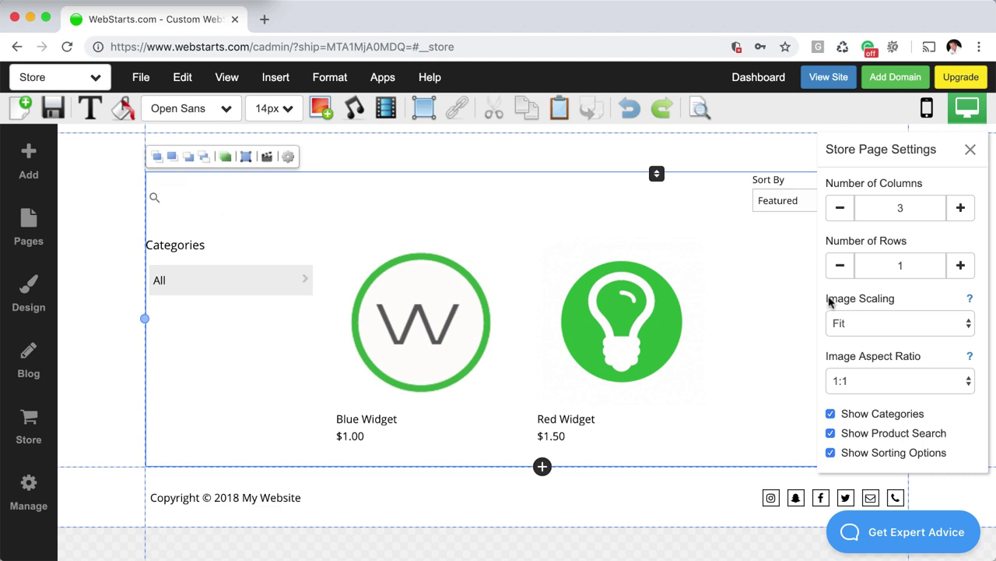
- Set product Image Scaling to Crop with a 1:1 aspect ratio, after trying 3:4
{"action": "left_click", "coordinate": [886, 327]}
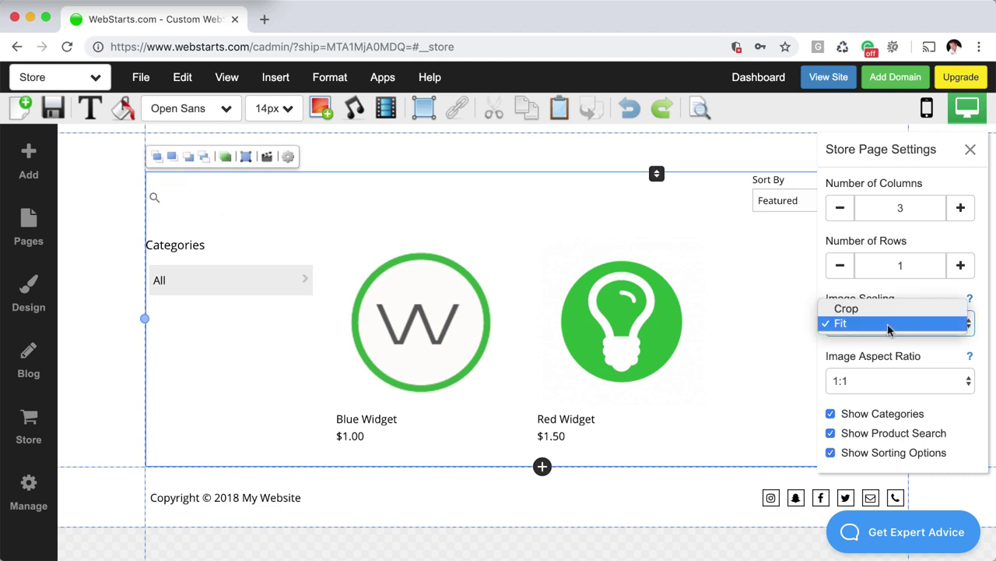
{"action": "left_click", "coordinate": [891, 308]}
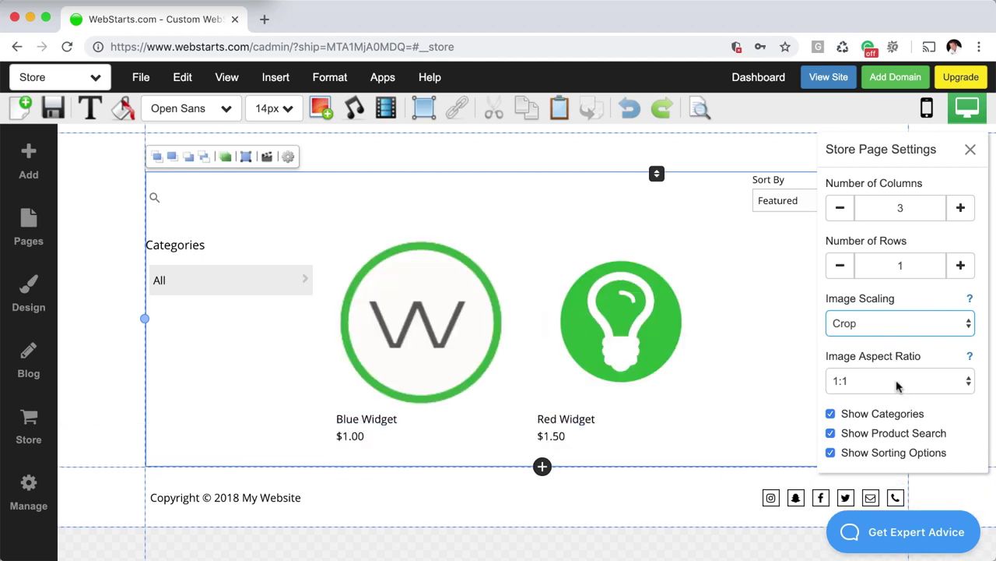
{"action": "left_click", "coordinate": [896, 386]}
{"action": "left_click", "coordinate": [877, 398]}
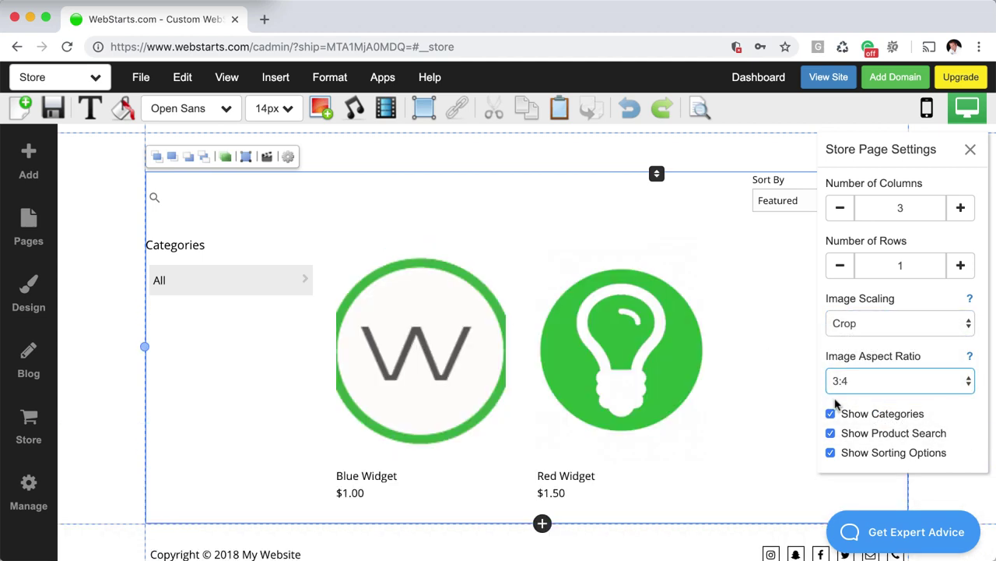
{"action": "left_click", "coordinate": [879, 389]}
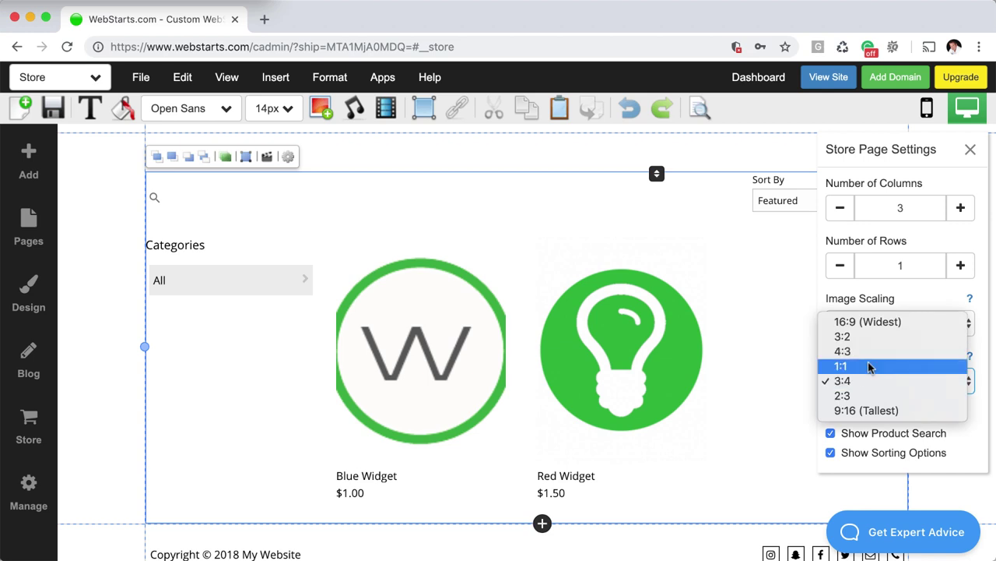
{"action": "left_click", "coordinate": [870, 369]}
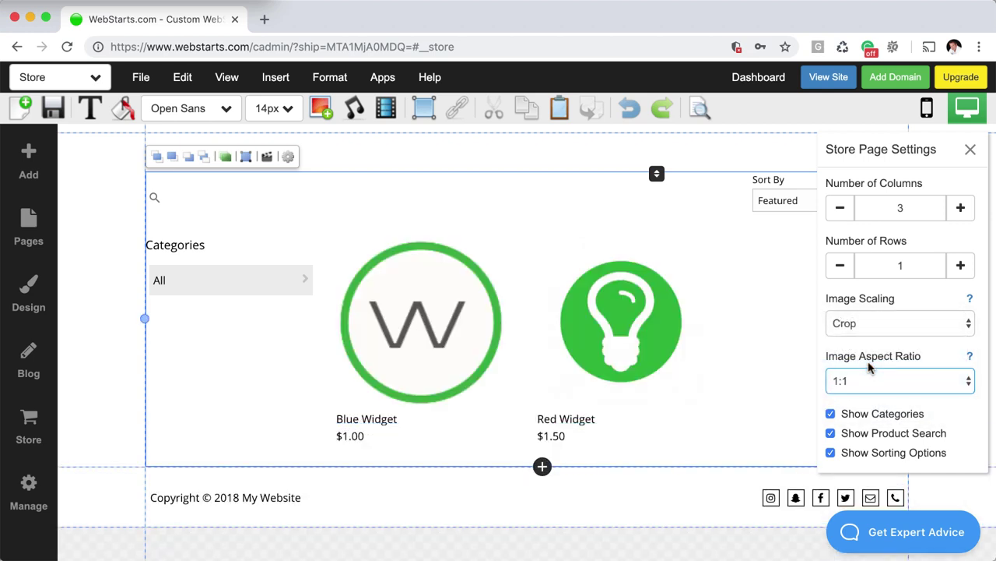
{"action": "left_click", "coordinate": [850, 389]}
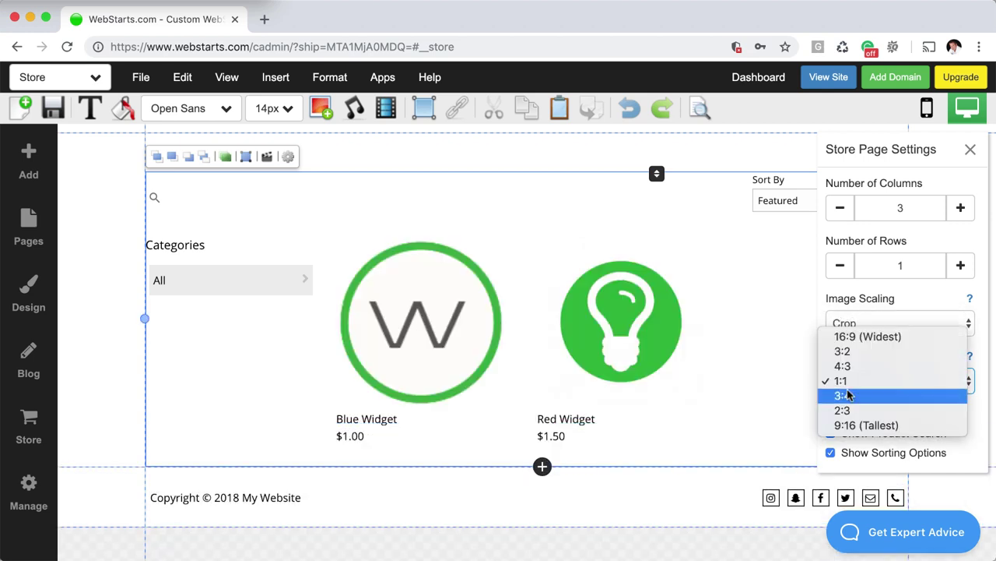
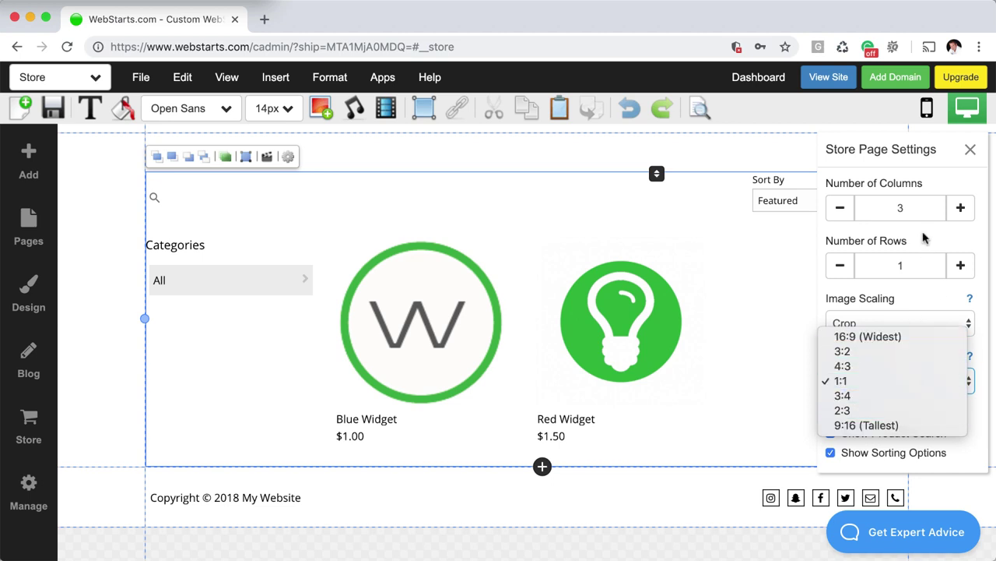
- Keep the 1:1 image ratio, close the Store Page Settings panel, and save the store page
{"action": "left_click", "coordinate": [970, 150]}
{"action": "left_click", "coordinate": [970, 149]}
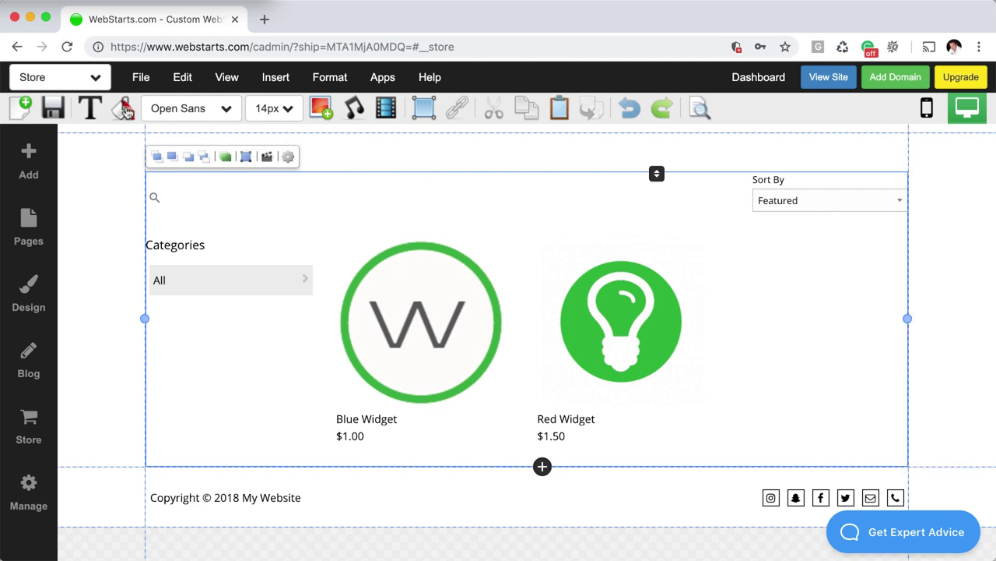
{"action": "left_click", "coordinate": [54, 112]}
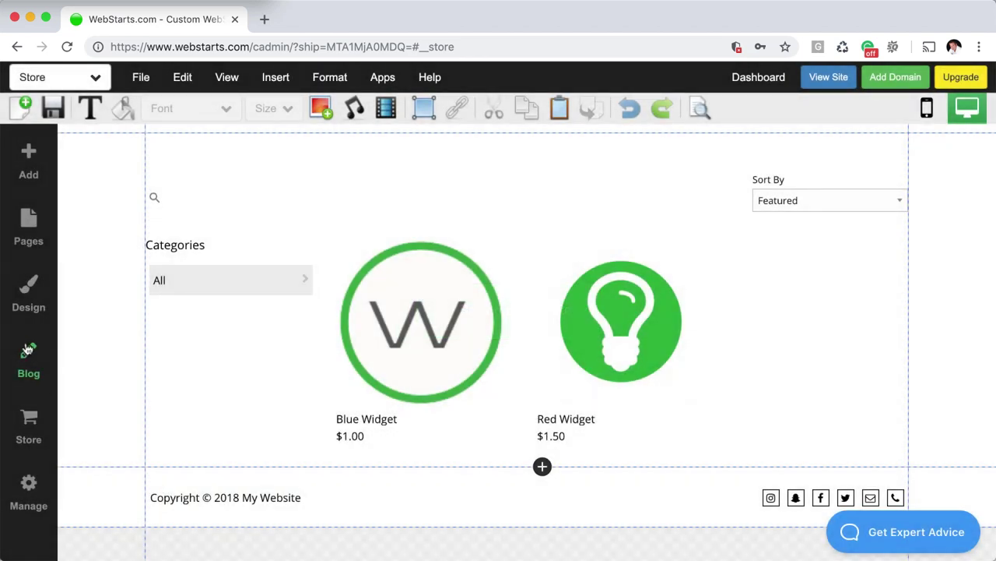
- Add a blog to the site and enter the post title 'My first post' and the author name
{"action": "left_click", "coordinate": [28, 350]}
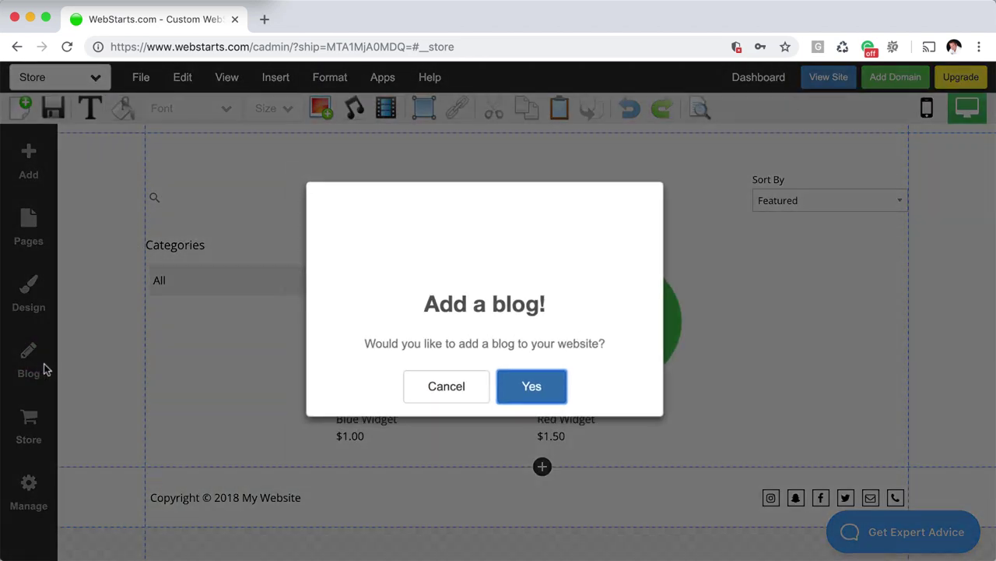
{"action": "left_click", "coordinate": [513, 394]}
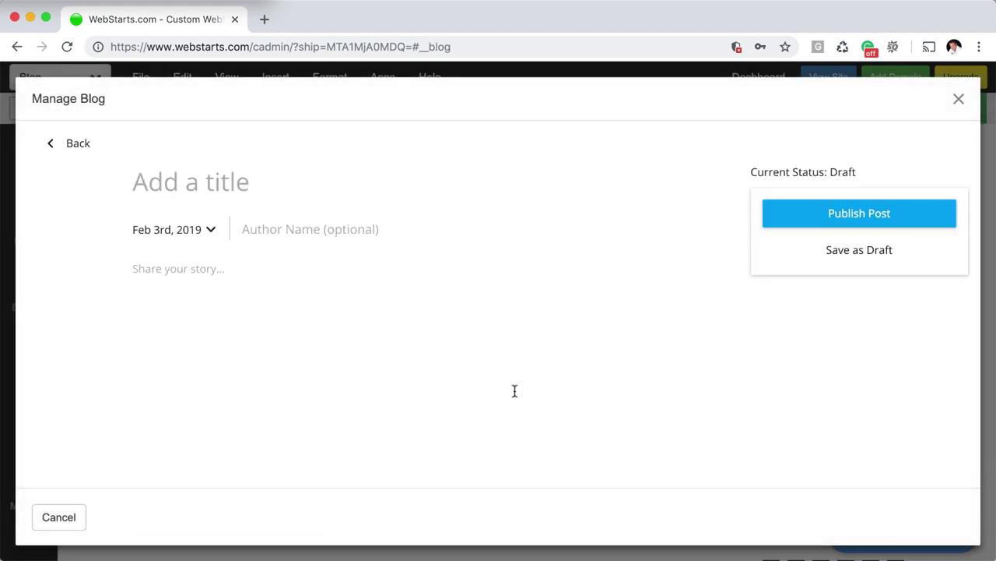
{"action": "type", "text": "My first post"}
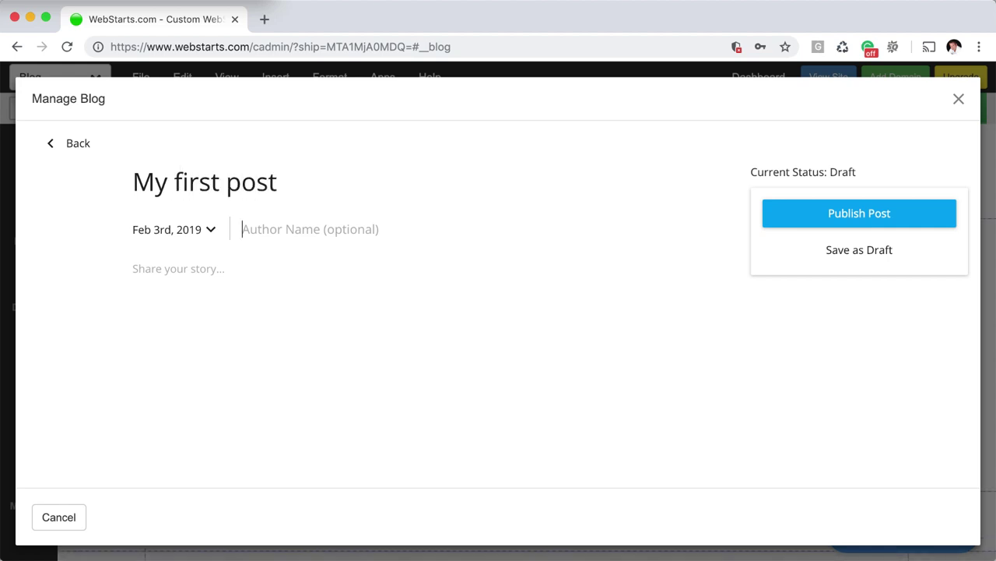
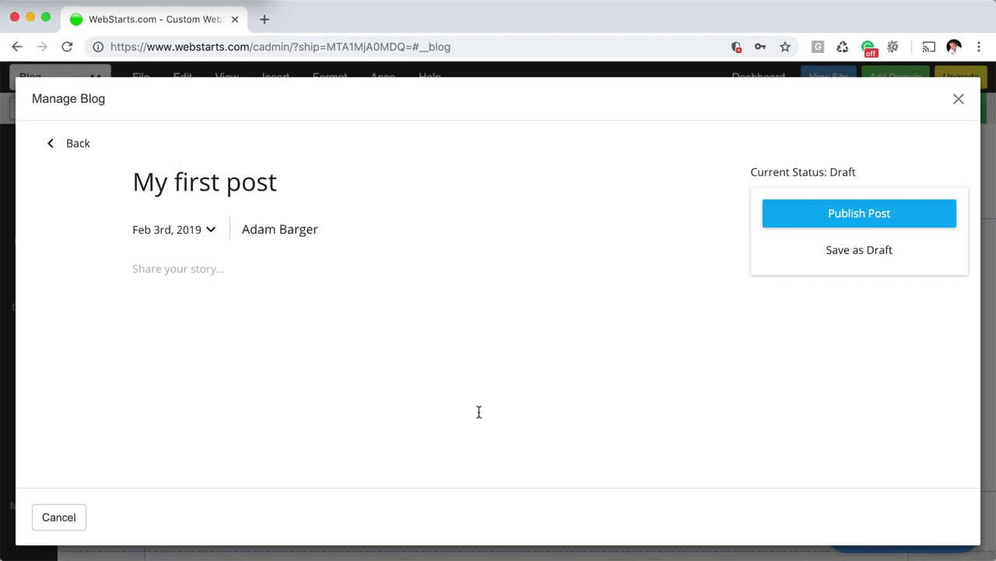
- Confirm the post's published date and write the story text 'Telling your store'
{"action": "left_click", "coordinate": [211, 231]}
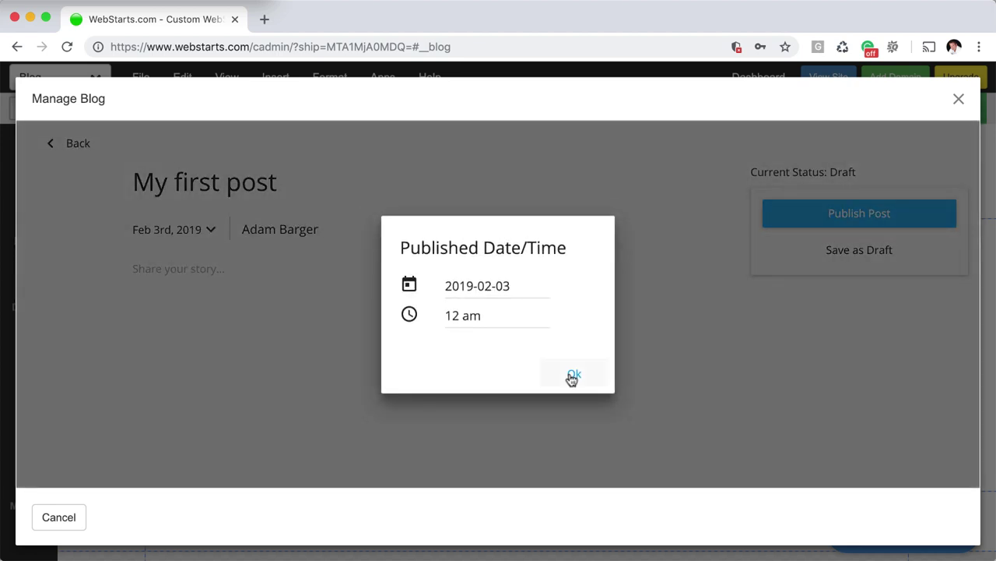
{"action": "left_click", "coordinate": [572, 377]}
{"action": "left_click", "coordinate": [218, 277]}
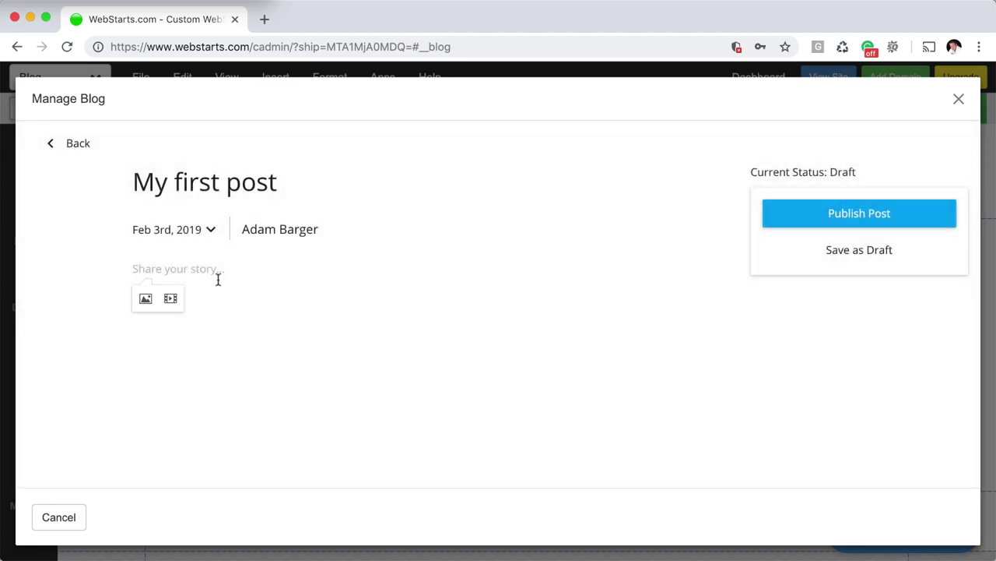
{"action": "type", "text": "Telling your store"}
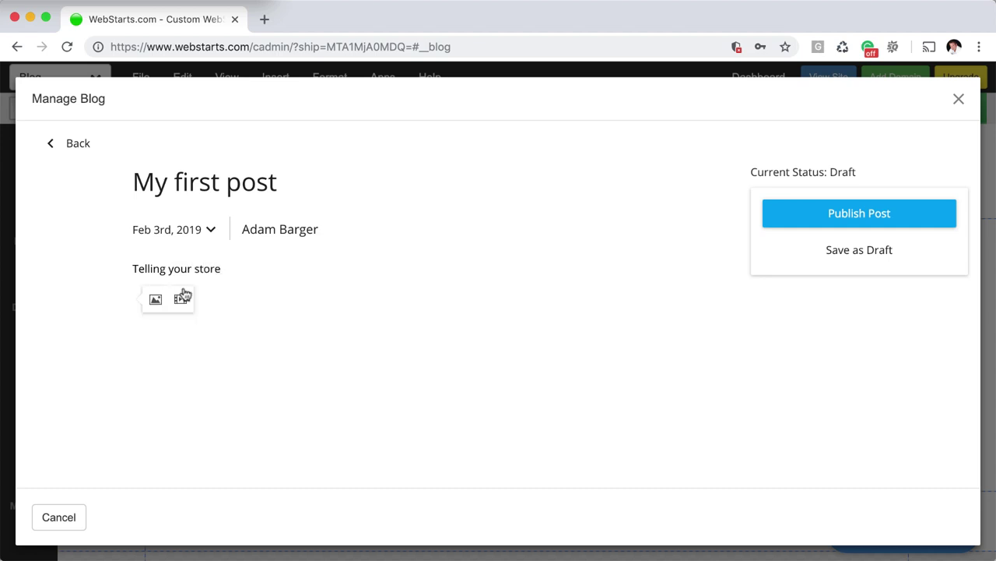
{"action": "left_click", "coordinate": [156, 298]}
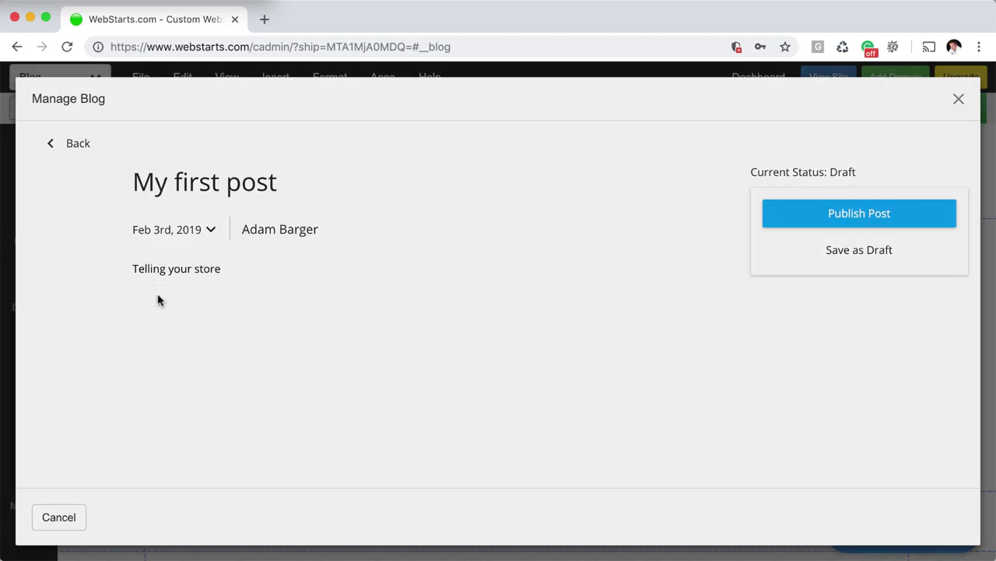
- Insert the black-and-white ballerina photo from the Dance stock image search into the post
{"action": "left_click", "coordinate": [377, 113]}
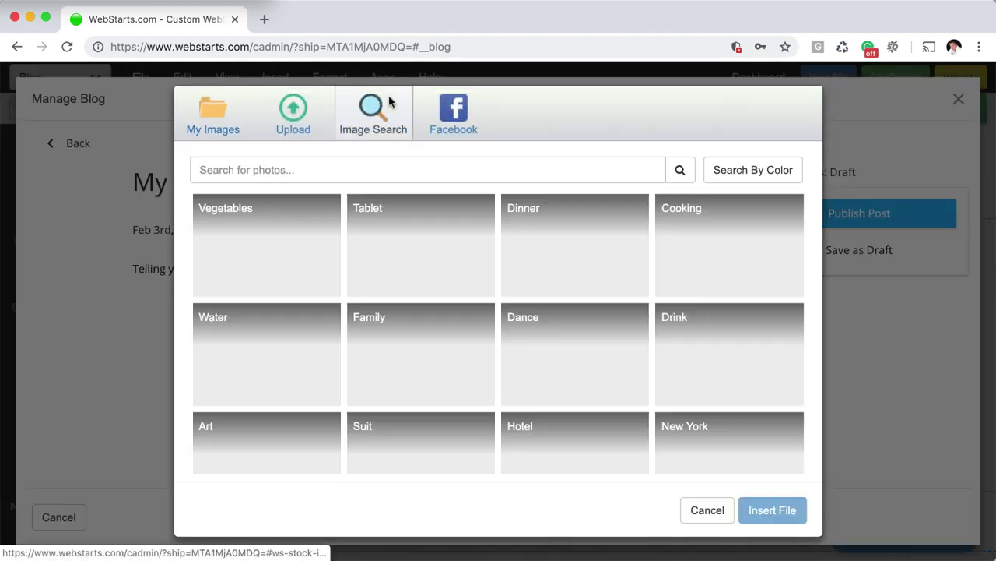
{"action": "left_click", "coordinate": [589, 398]}
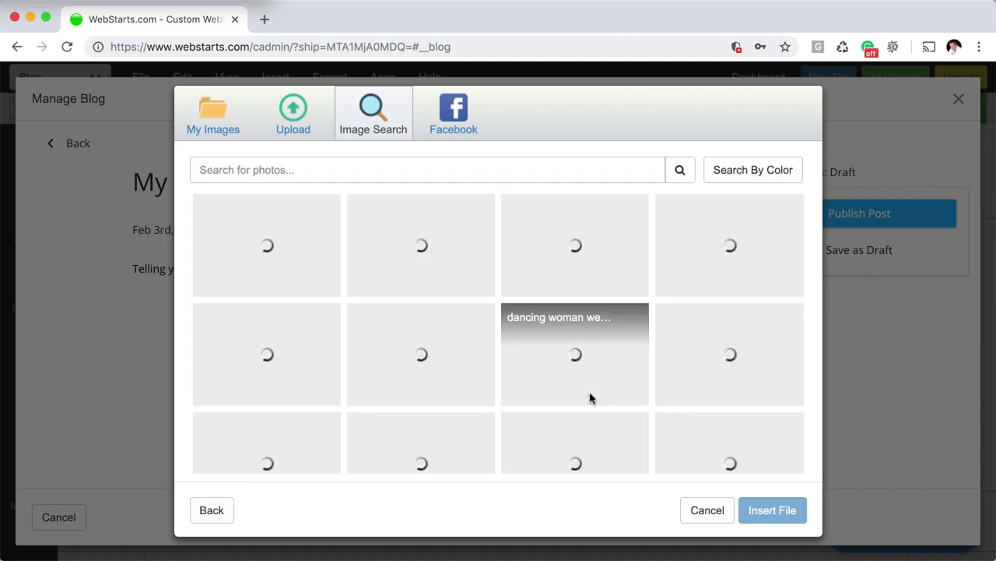
{"action": "left_click", "coordinate": [440, 279]}
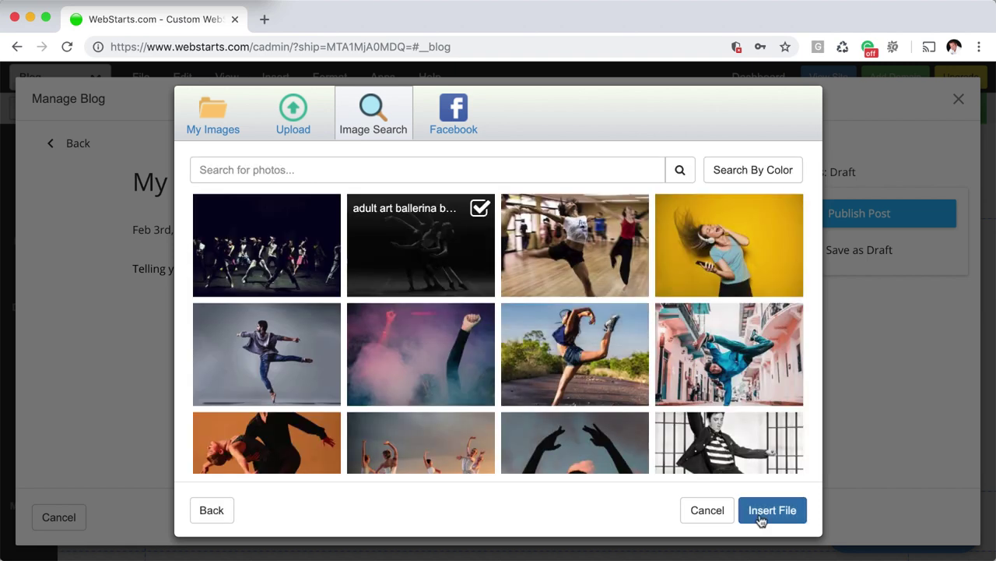
{"action": "left_click", "coordinate": [768, 509]}
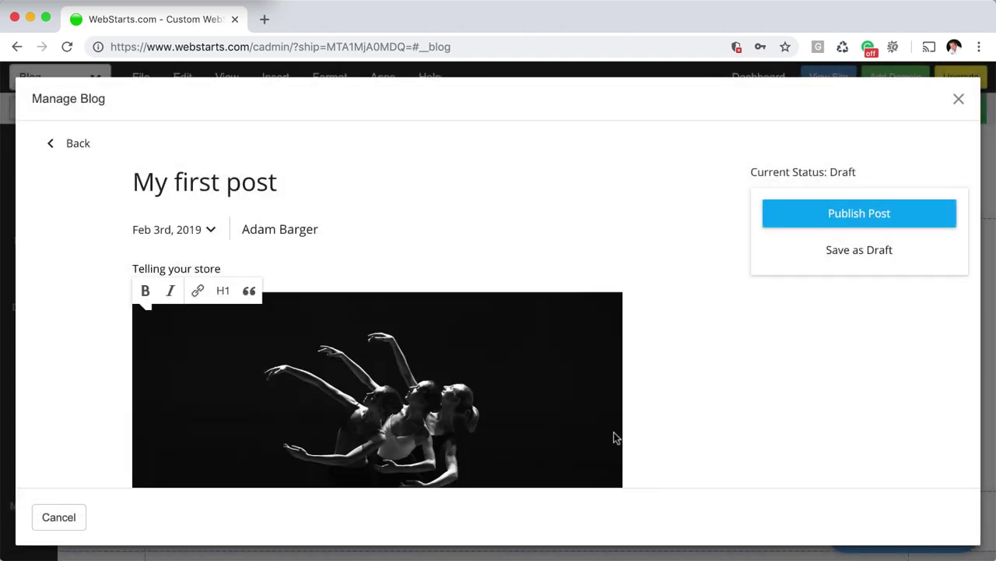
{"action": "scroll", "coordinate": [614, 438], "scroll_direction": "down", "scroll_amount": 2}
{"action": "scroll", "coordinate": [614, 438], "scroll_direction": "up", "scroll_amount": 2}
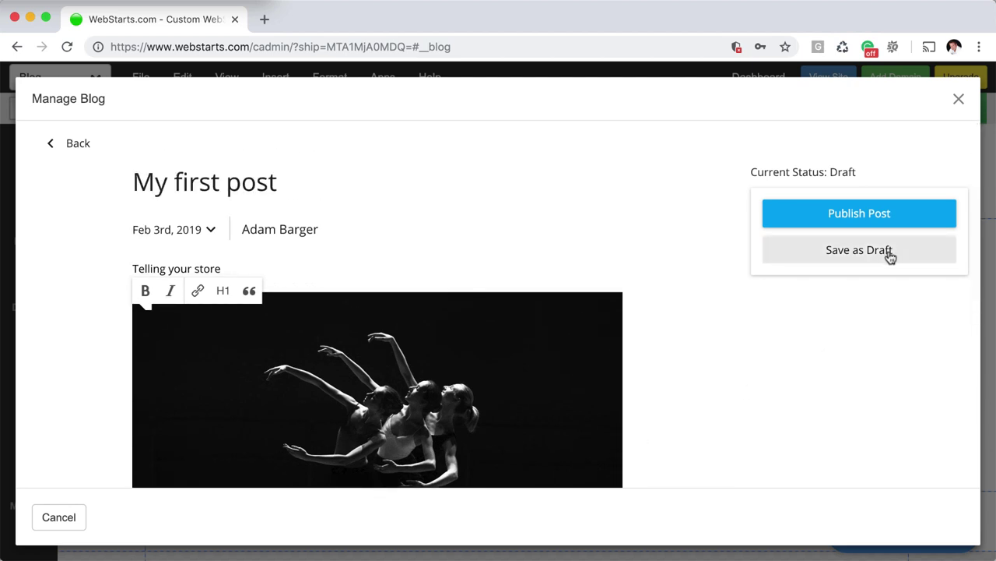
- Publish My first post, dismiss the share prompt, and close the blog manager
{"action": "left_click", "coordinate": [813, 214]}
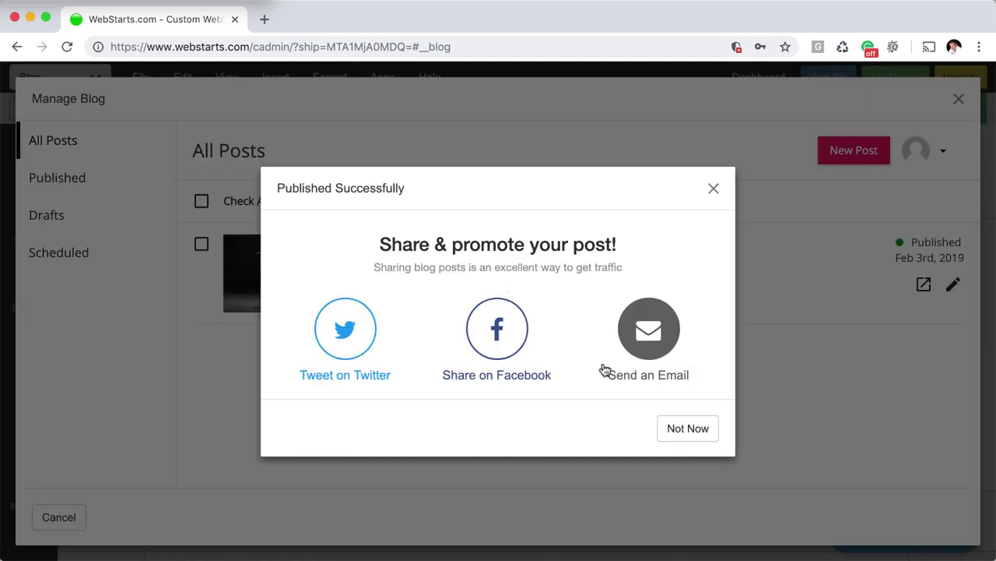
{"action": "left_click", "coordinate": [672, 429]}
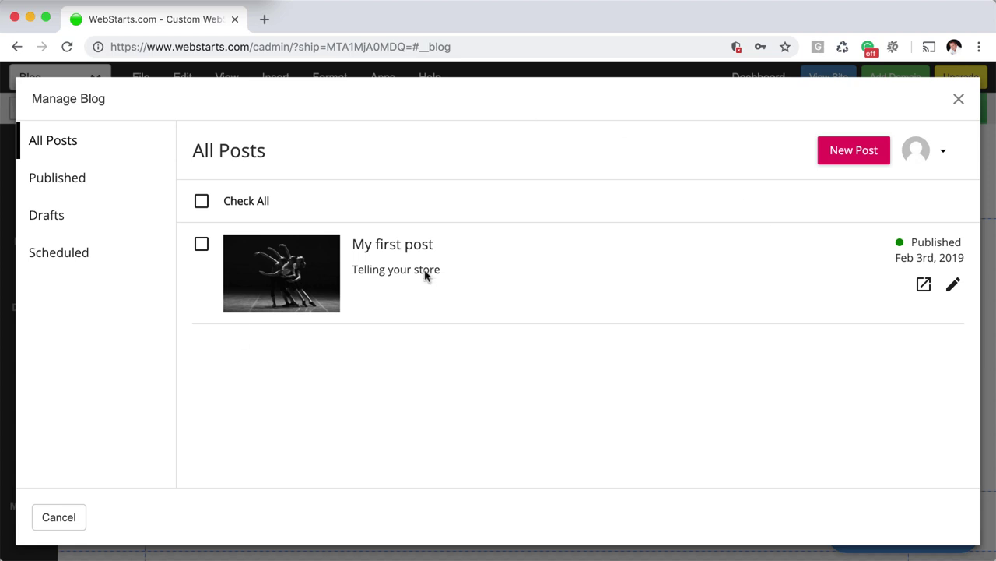
{"action": "left_click", "coordinate": [833, 159]}
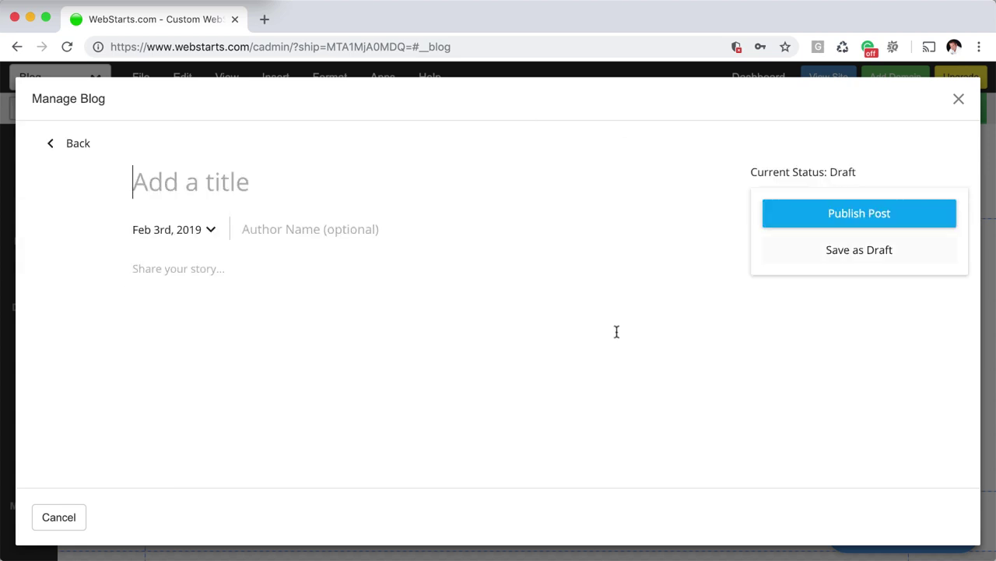
{"action": "left_click", "coordinate": [53, 143]}
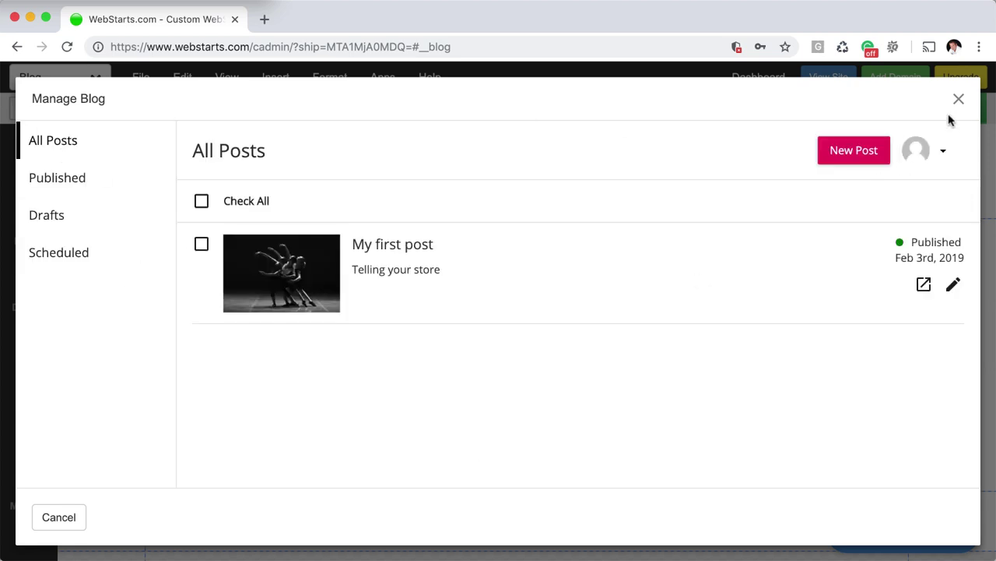
{"action": "left_click", "coordinate": [959, 99]}
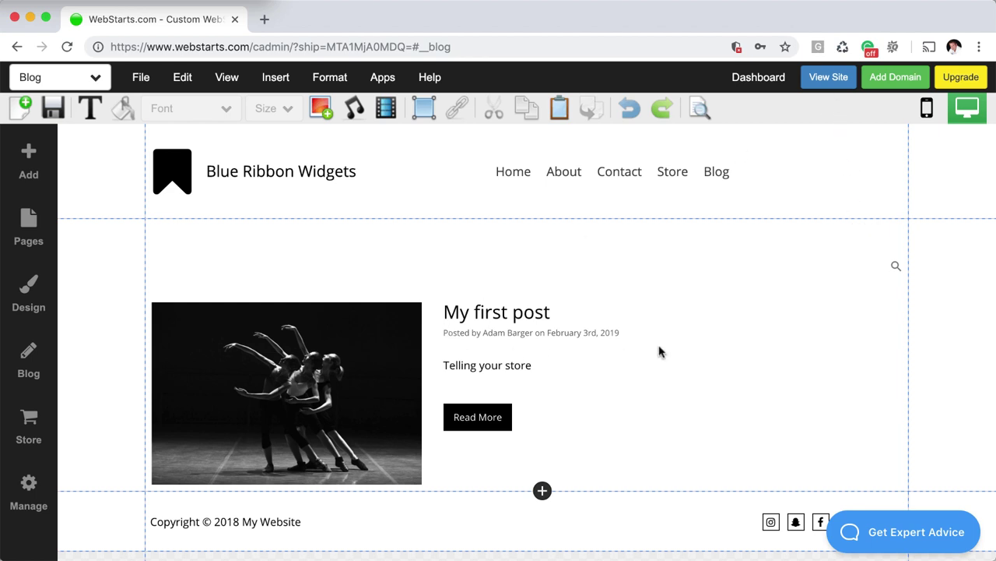
- Open the live site in a new tab from the blog page
{"action": "left_click", "coordinate": [365, 381]}
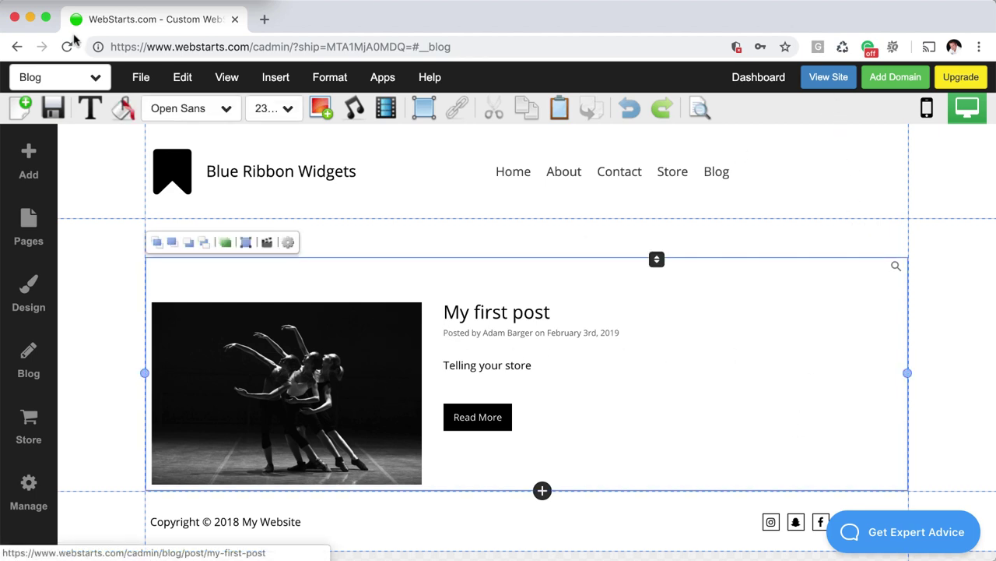
{"action": "left_click", "coordinate": [93, 83]}
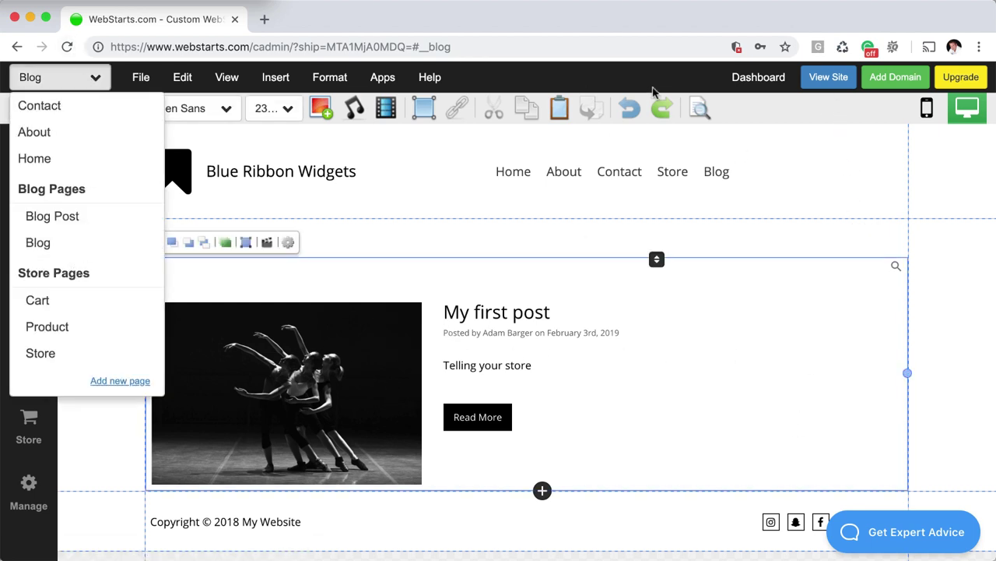
{"action": "left_click", "coordinate": [798, 92]}
{"action": "left_click", "coordinate": [828, 89]}
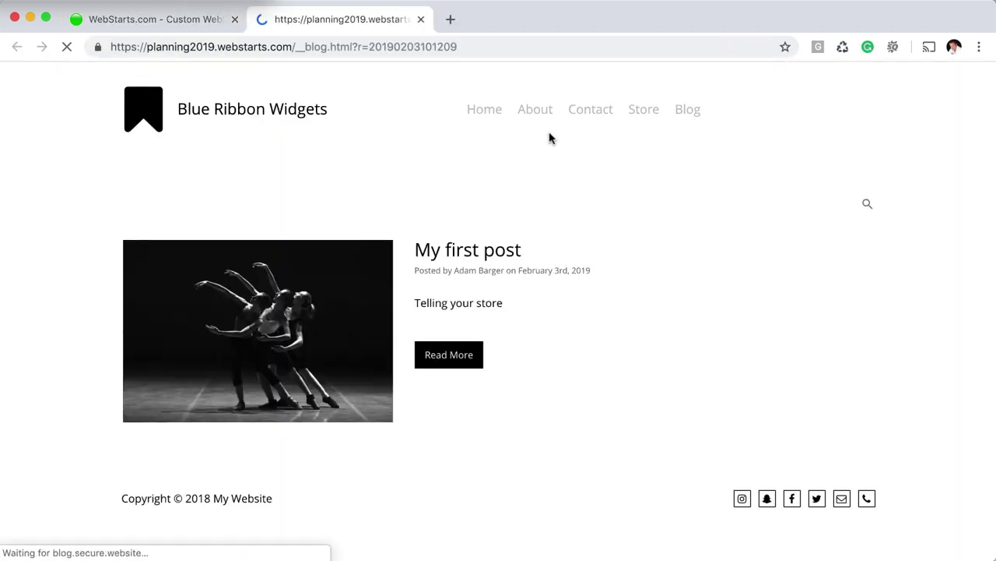
- On the live Blog page, open My first post, check its comment box, then close the tab
{"action": "left_click", "coordinate": [691, 119]}
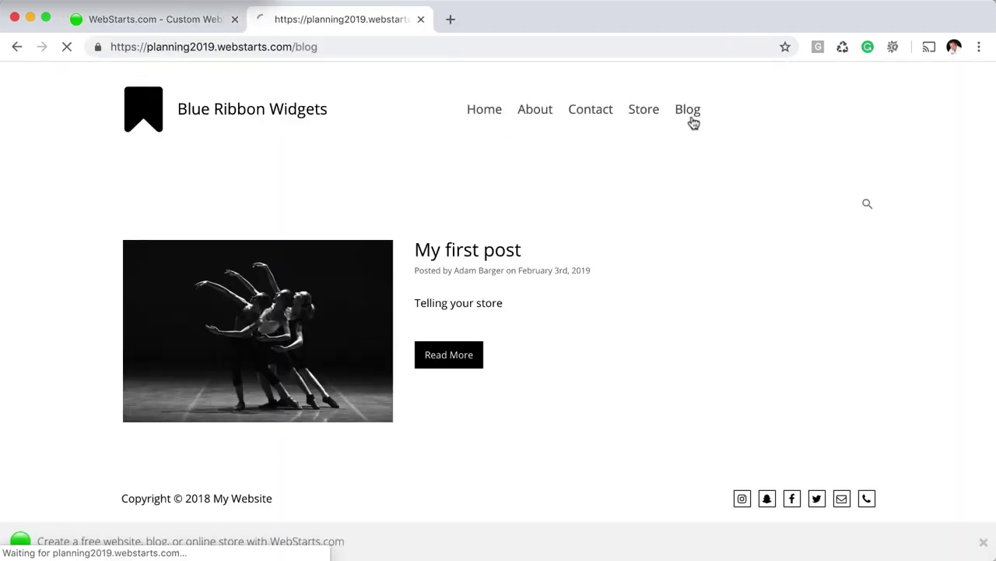
{"action": "left_click", "coordinate": [458, 363]}
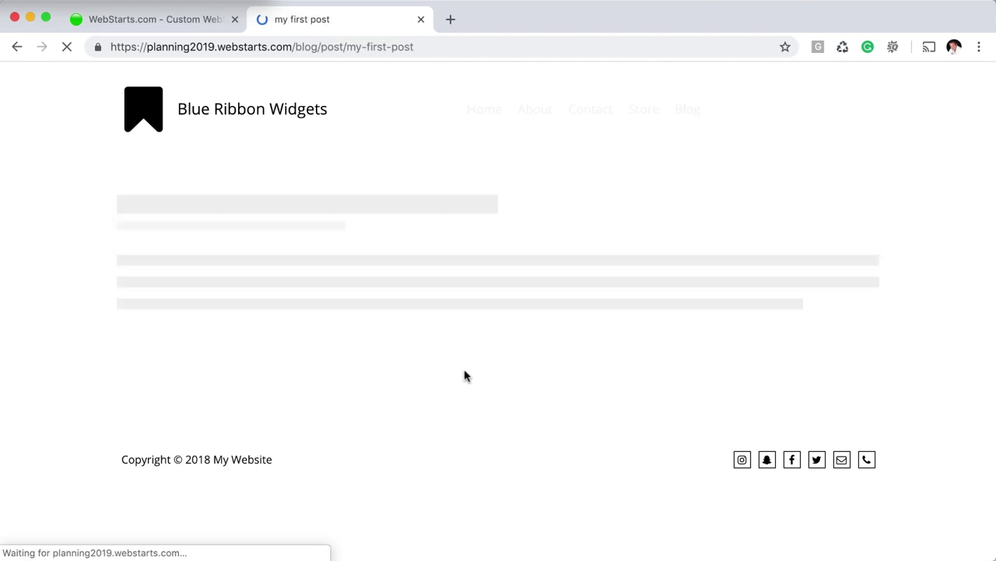
{"action": "scroll", "coordinate": [463, 378], "scroll_direction": "down", "scroll_amount": 10}
{"action": "scroll", "coordinate": [467, 380], "scroll_direction": "up", "scroll_amount": 10}
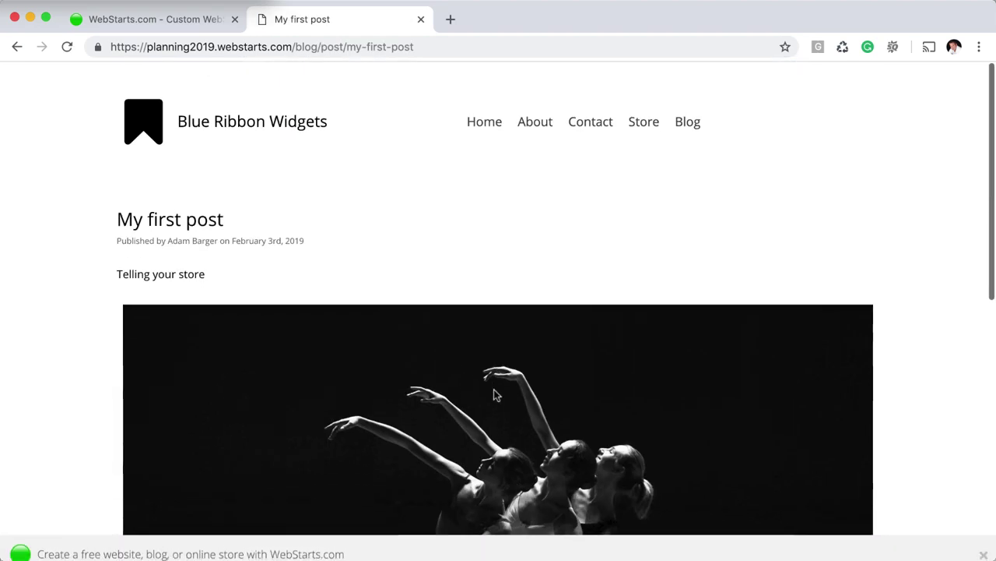
{"action": "scroll", "coordinate": [480, 398], "scroll_direction": "down", "scroll_amount": 10}
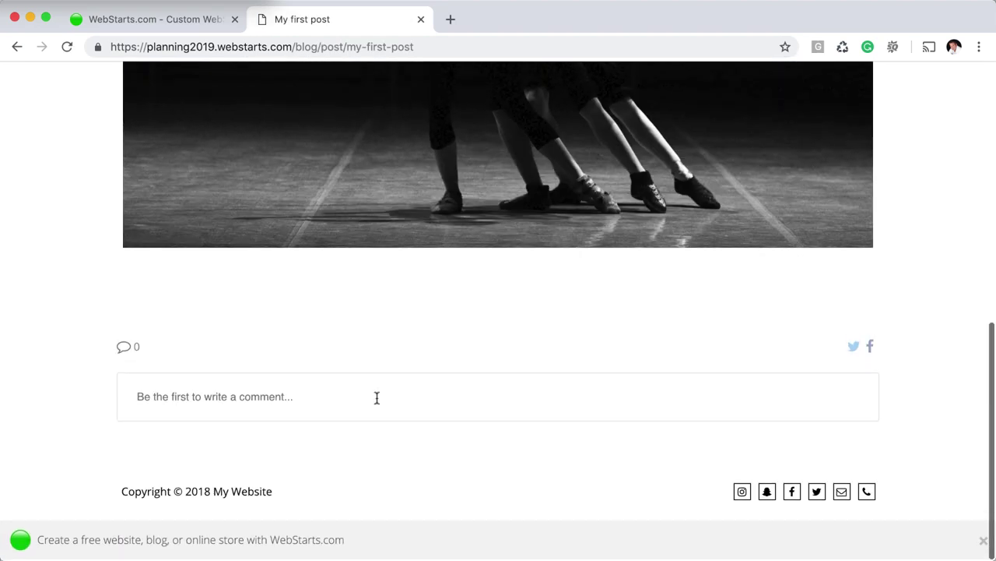
{"action": "left_click", "coordinate": [376, 398]}
{"action": "scroll", "coordinate": [440, 369], "scroll_direction": "up", "scroll_amount": 10}
{"action": "left_click", "coordinate": [421, 20]}
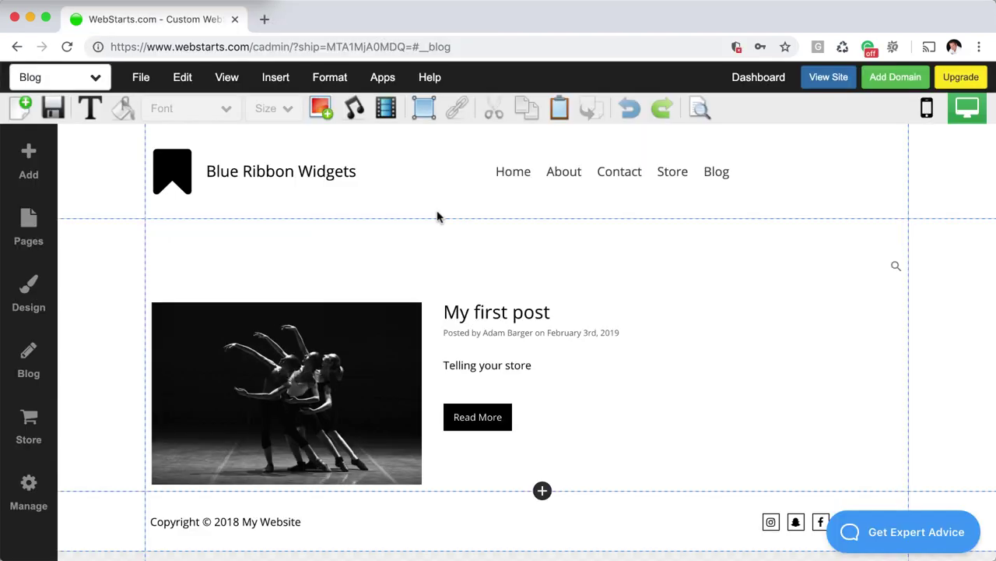
- Check the blog's Manage Comments page, then reopen Manage Blog from the page's blog section
{"action": "left_click", "coordinate": [28, 364]}
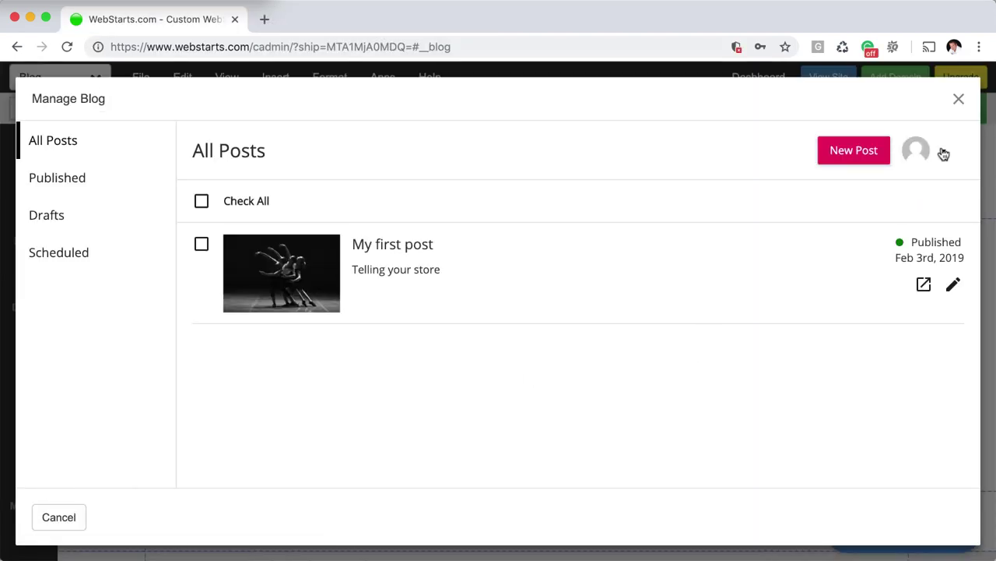
{"action": "left_click", "coordinate": [943, 151]}
{"action": "left_click", "coordinate": [907, 164]}
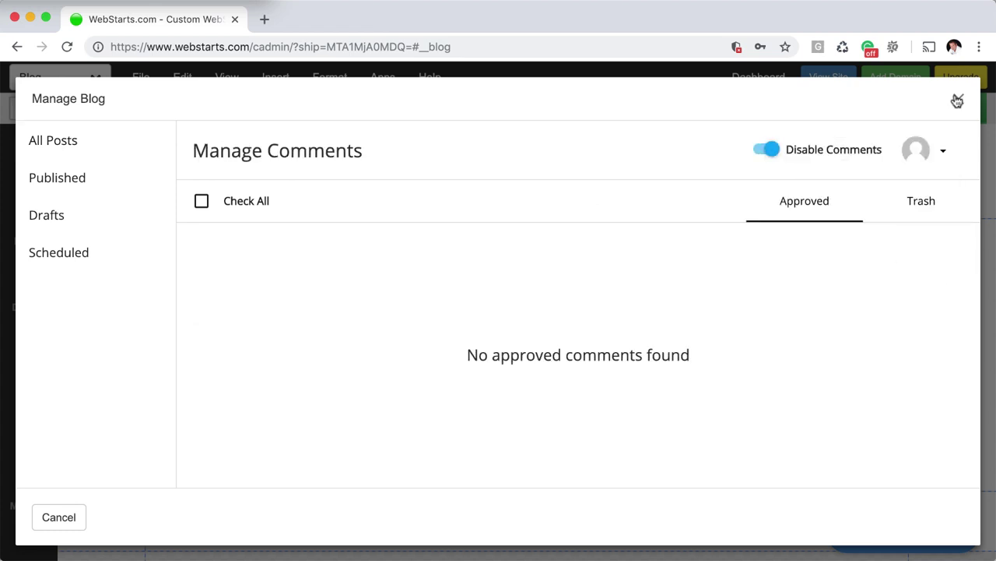
{"action": "left_click", "coordinate": [958, 99]}
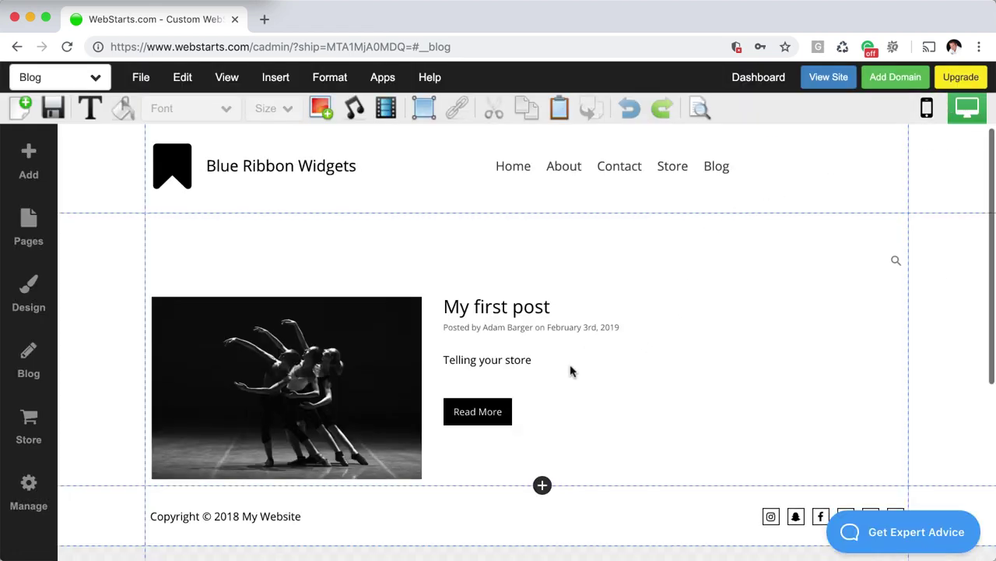
{"action": "left_click", "coordinate": [559, 379]}
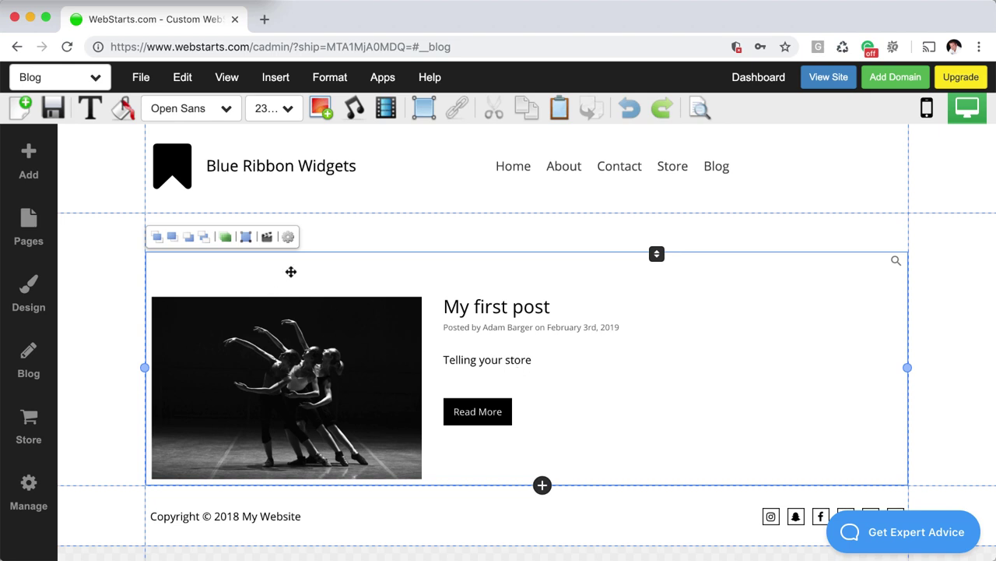
{"action": "double_click", "coordinate": [597, 285]}
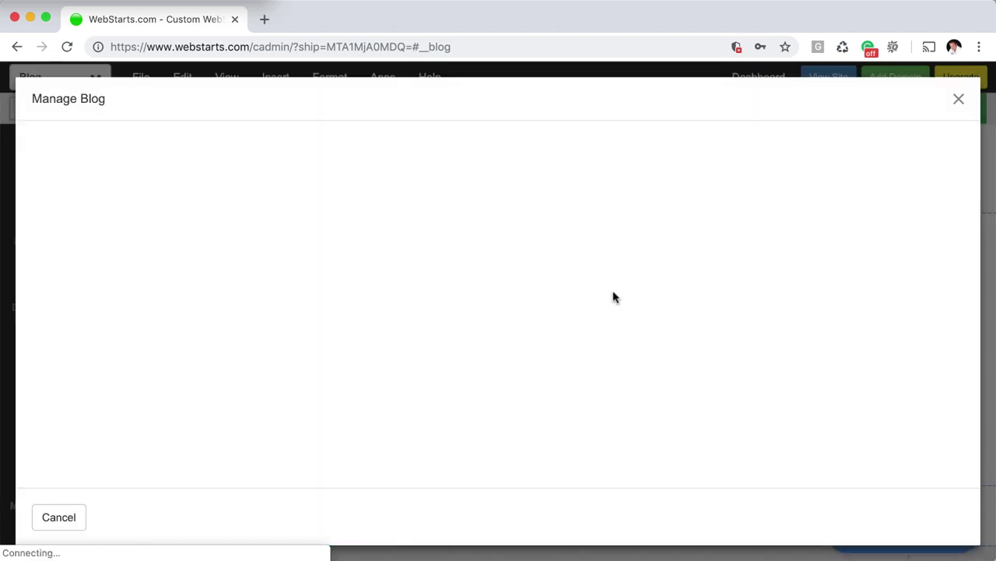
- Start a new draft titled 'Second post' with an author name and body 'This is another thing that happened'
{"action": "left_click", "coordinate": [846, 151]}
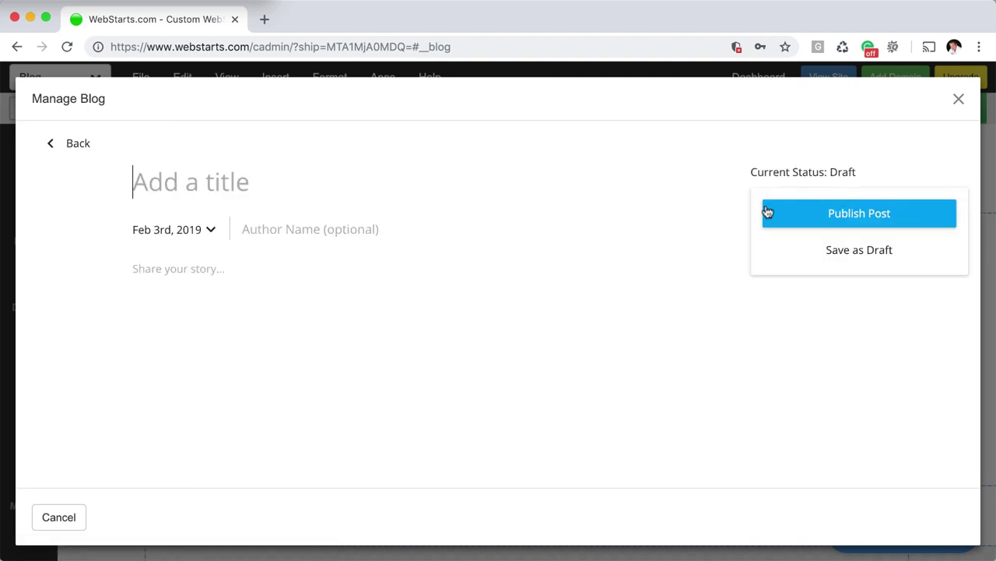
{"action": "type", "text": "Seco"}
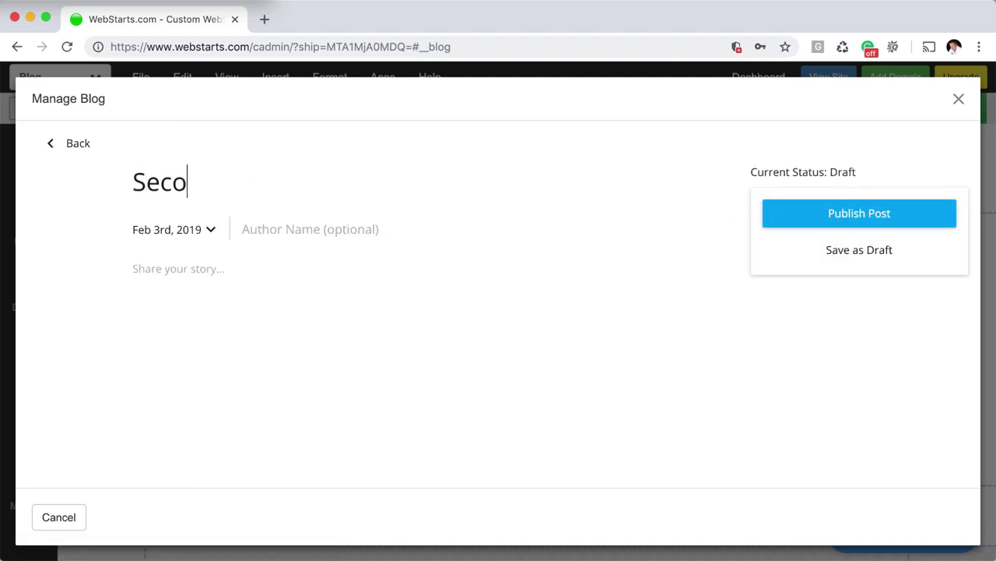
{"action": "type", "text": "nd postA"}
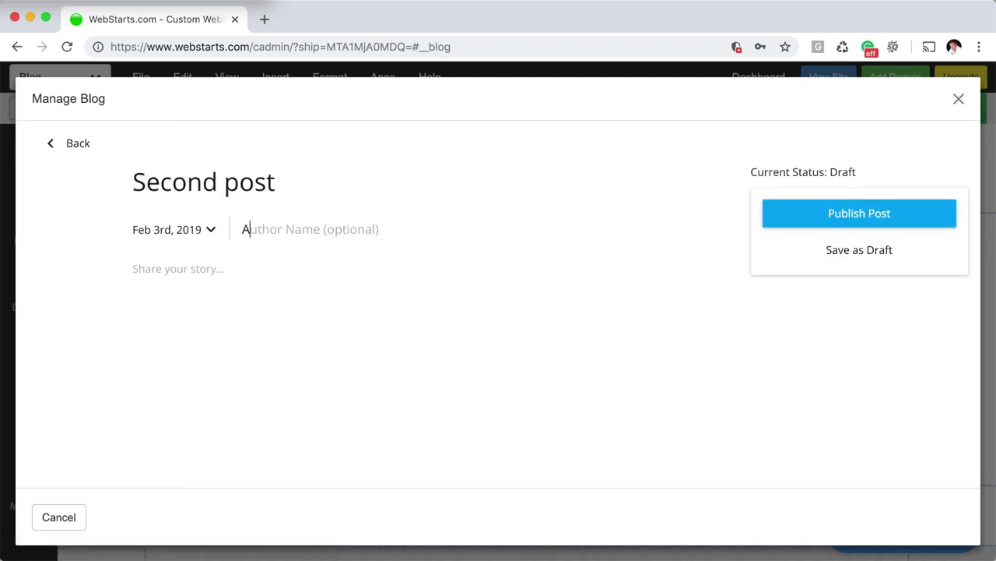
{"action": "type", "text": "dam Barger"}
{"action": "left_click", "coordinate": [223, 270]}
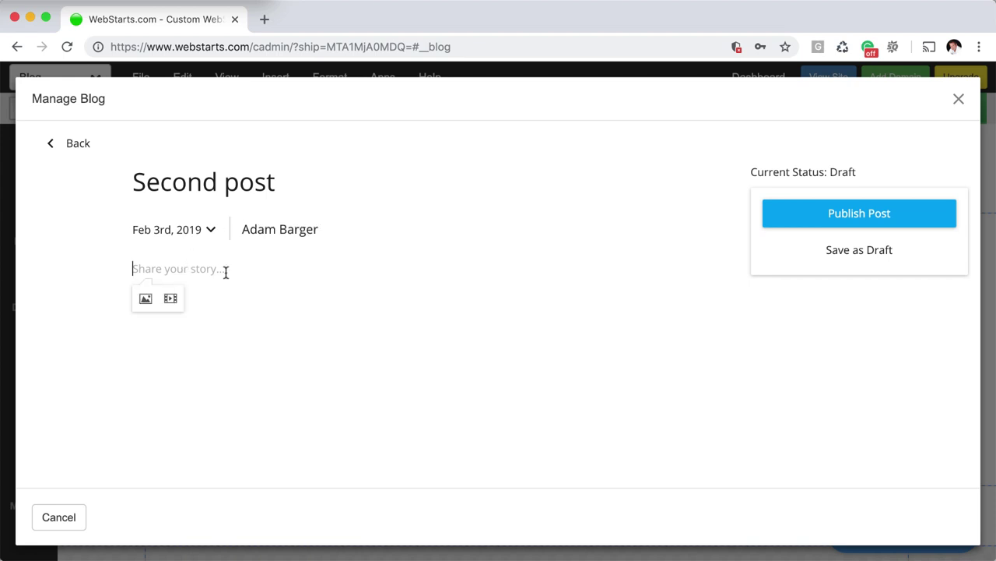
{"action": "type", "text": "Th"}
{"action": "key", "text": "BackSpace"}
{"action": "key", "text": "BackSpace"}
{"action": "type", "text": "T"}
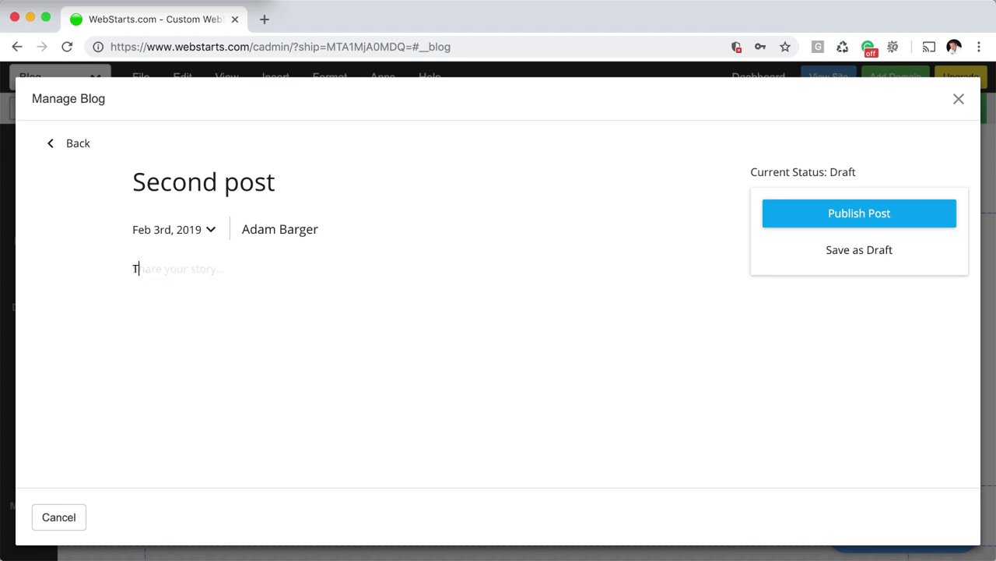
{"action": "type", "text": "his is another thing that happen"}
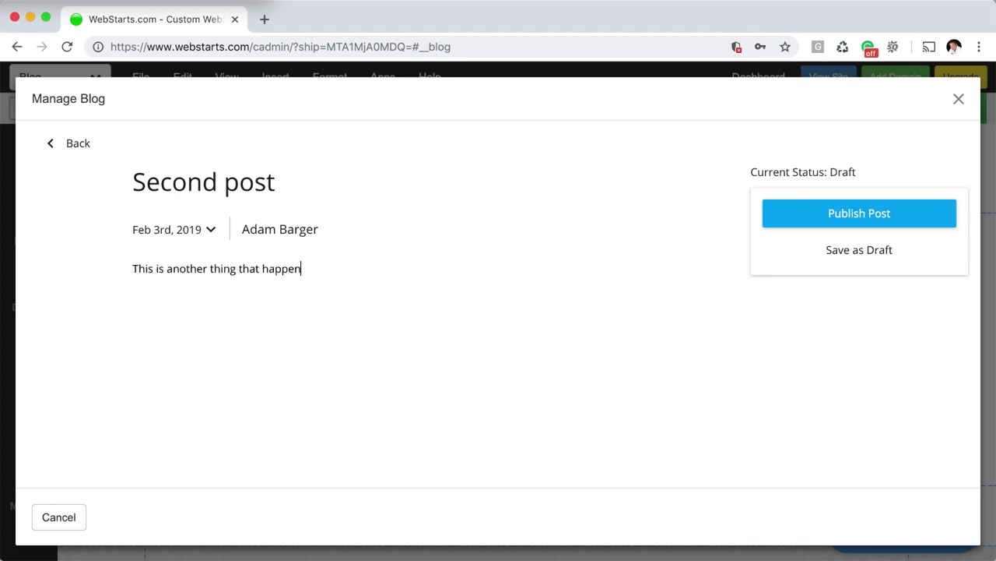
{"action": "key", "text": "Return"}
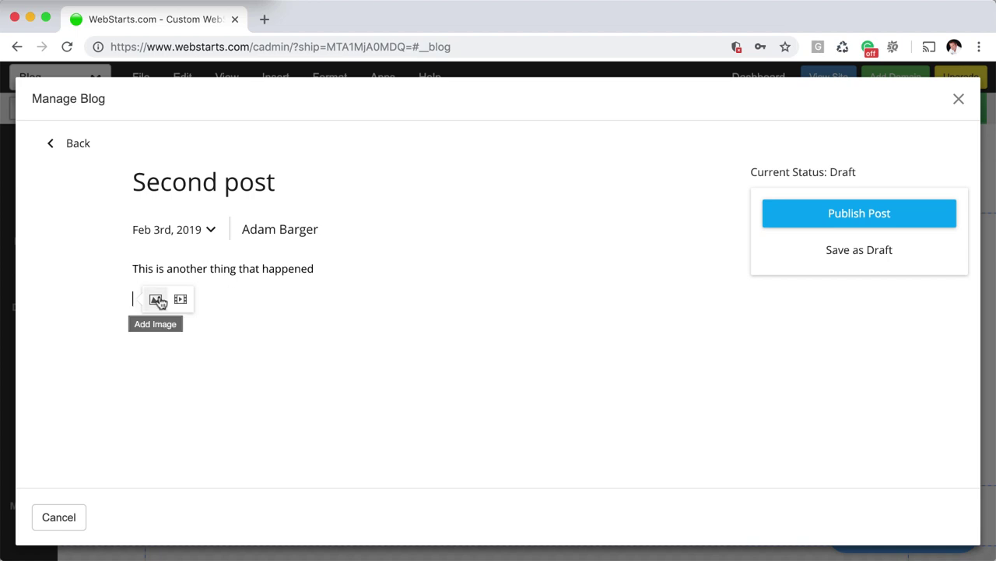
{"action": "left_click", "coordinate": [155, 300]}
- Add the sunset pier photo from the Family stock images to Second post and publish it
{"action": "left_click", "coordinate": [358, 143]}
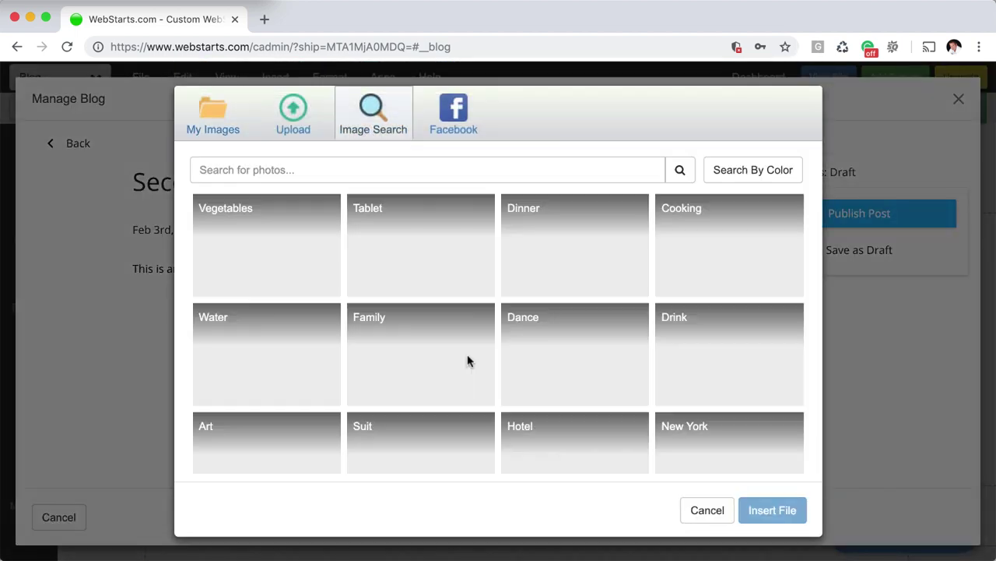
{"action": "left_click", "coordinate": [449, 371]}
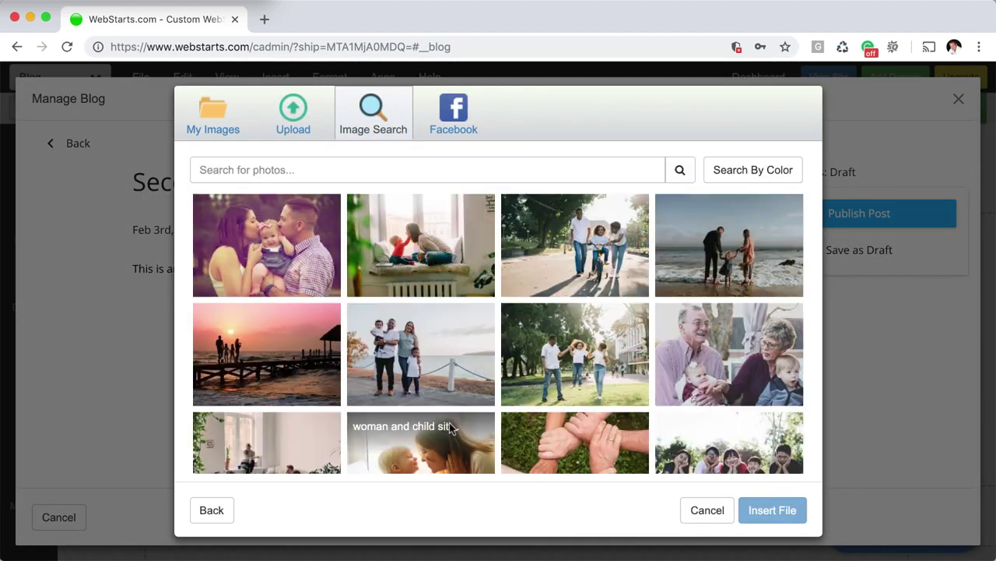
{"action": "left_click", "coordinate": [301, 365]}
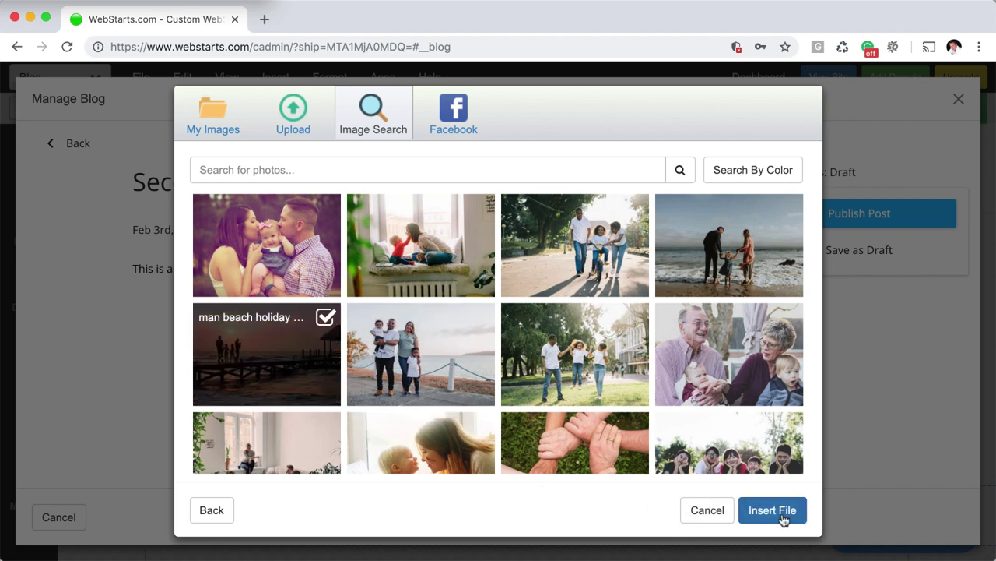
{"action": "left_click", "coordinate": [781, 515]}
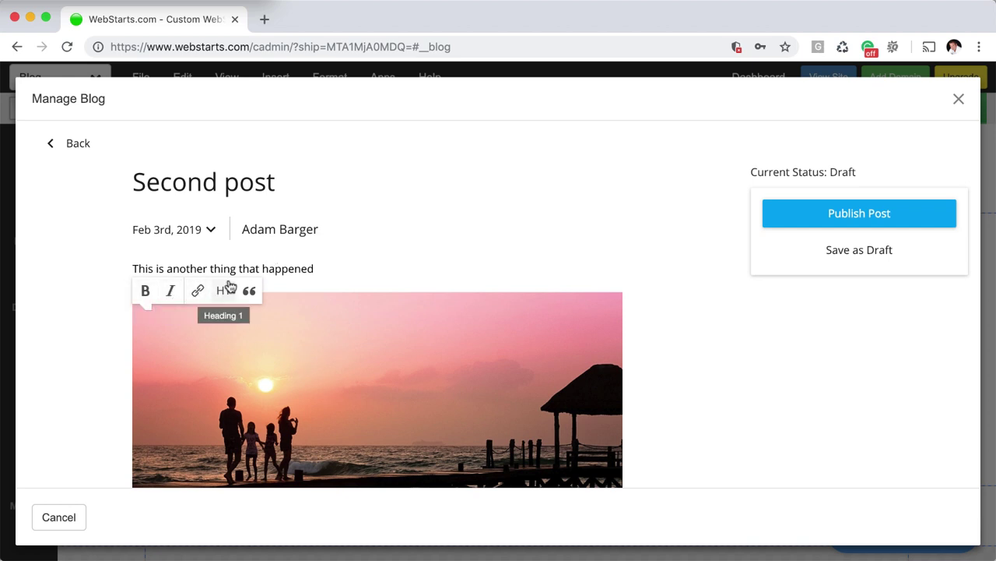
{"action": "left_click", "coordinate": [800, 222]}
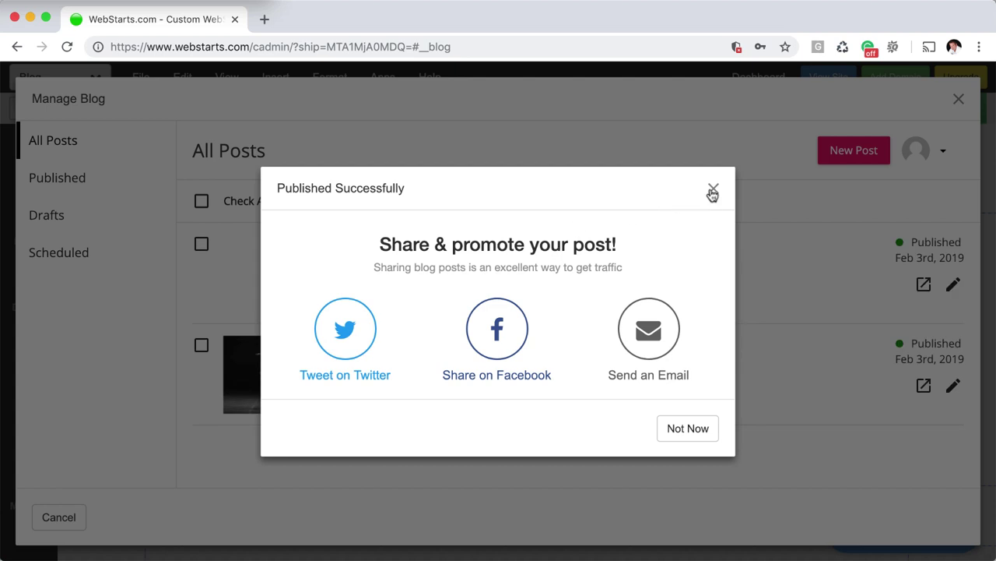
{"action": "left_click", "coordinate": [713, 189]}
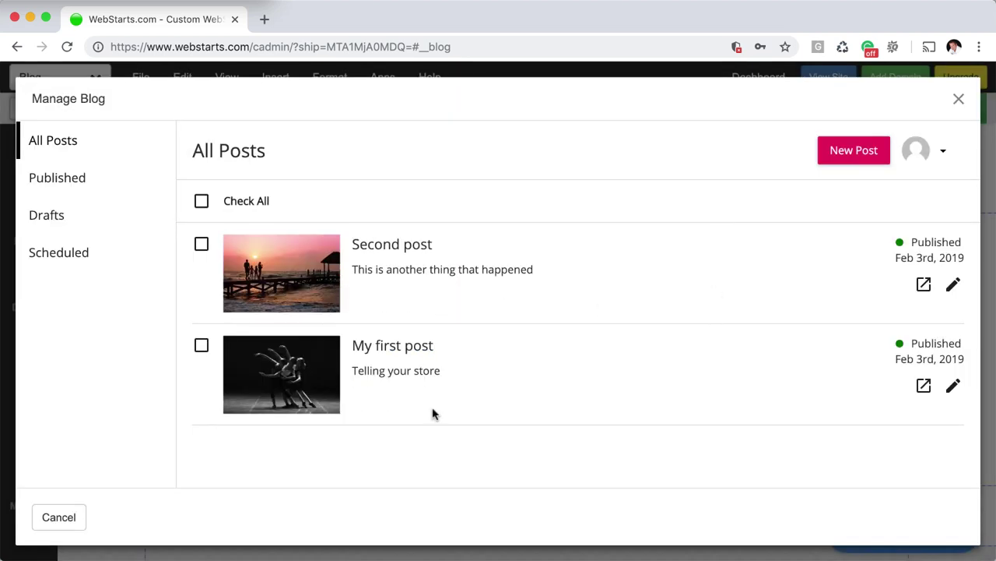
- Close the blog manager and save the Blog page
{"action": "left_click", "coordinate": [959, 99]}
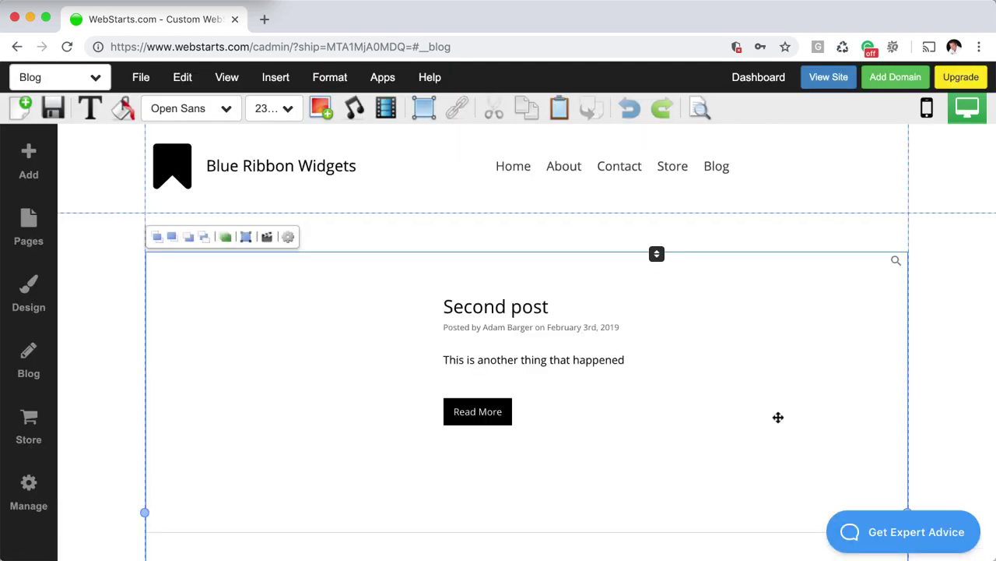
{"action": "scroll", "coordinate": [675, 411], "scroll_direction": "down", "scroll_amount": 5}
{"action": "scroll", "coordinate": [674, 411], "scroll_direction": "up", "scroll_amount": 5}
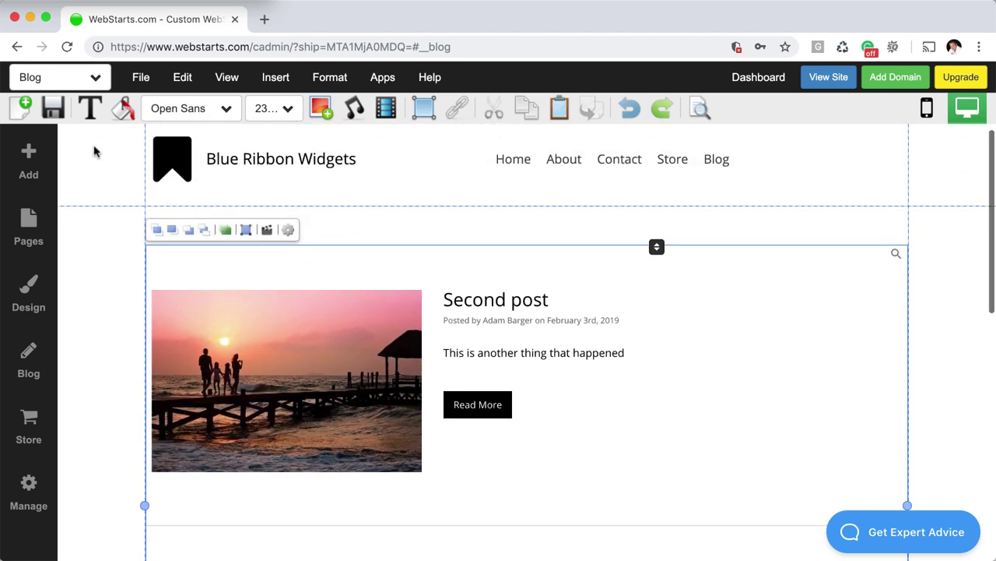
{"action": "left_click", "coordinate": [52, 108]}
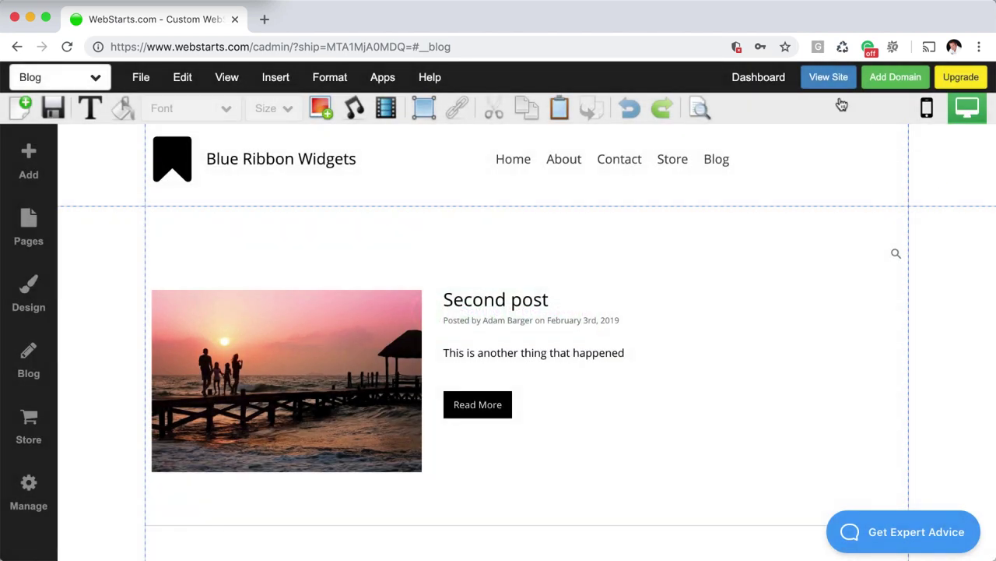
- Preview the live site, opening the Second post and My first post articles, then close the tab
{"action": "left_click", "coordinate": [832, 77]}
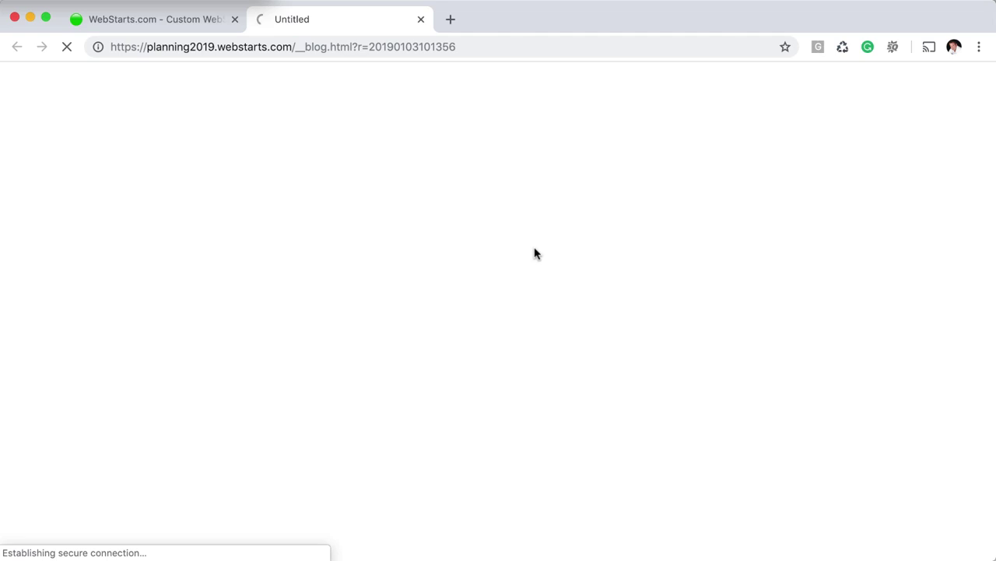
{"action": "scroll", "coordinate": [682, 303], "scroll_direction": "down", "scroll_amount": 1}
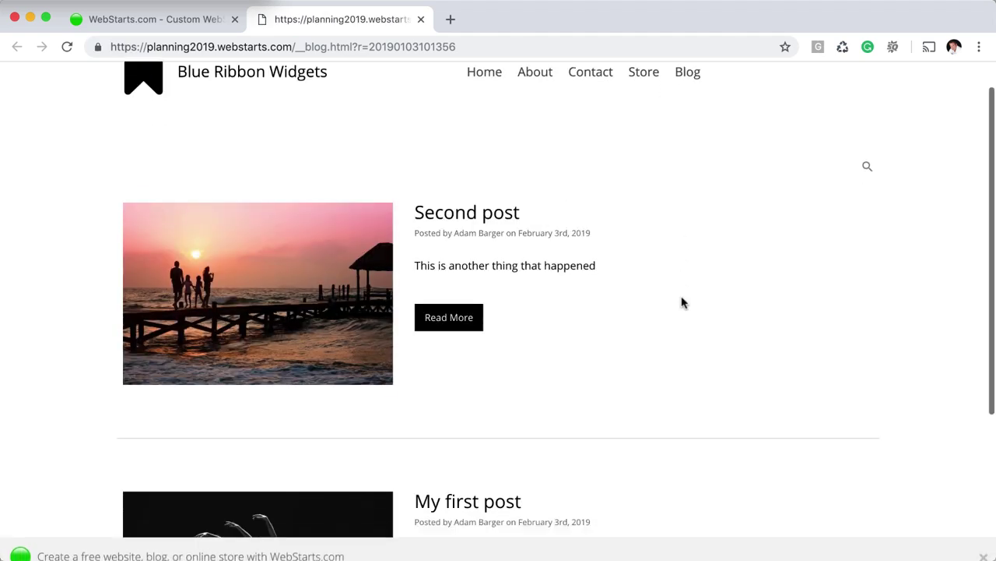
{"action": "left_click", "coordinate": [449, 291]}
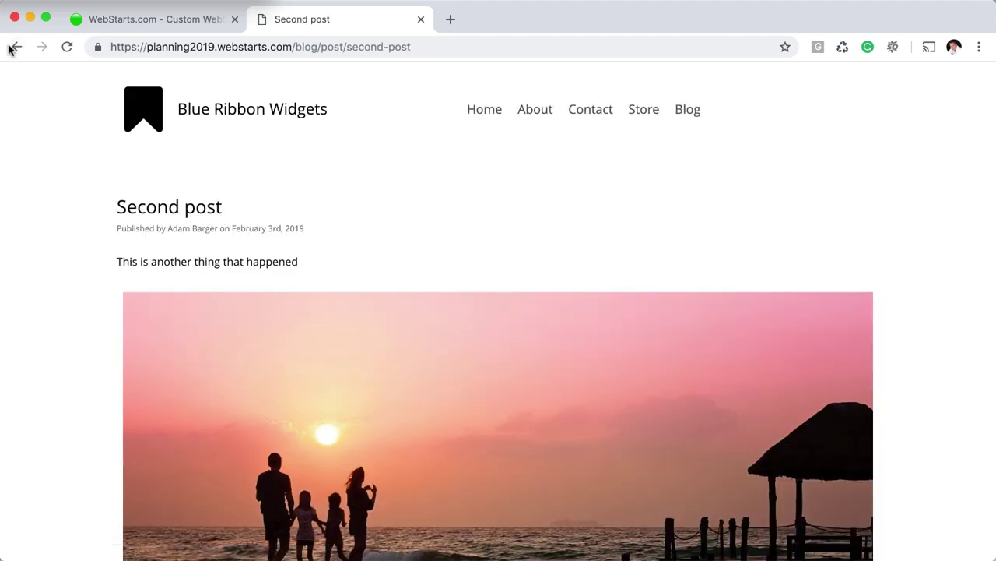
{"action": "left_click", "coordinate": [14, 49]}
{"action": "scroll", "coordinate": [327, 327], "scroll_direction": "down", "scroll_amount": 1}
{"action": "left_click", "coordinate": [436, 397]}
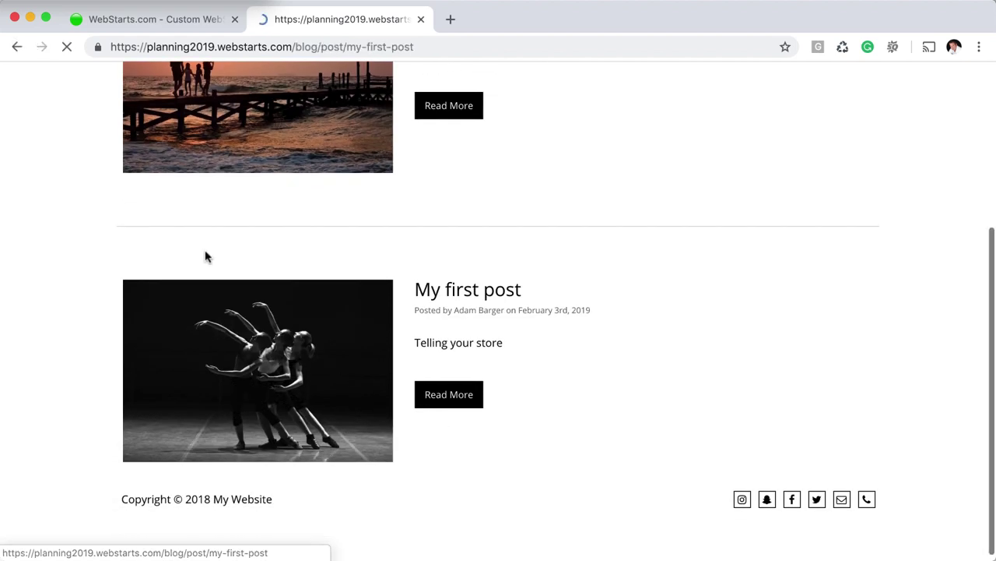
{"action": "left_click", "coordinate": [17, 48]}
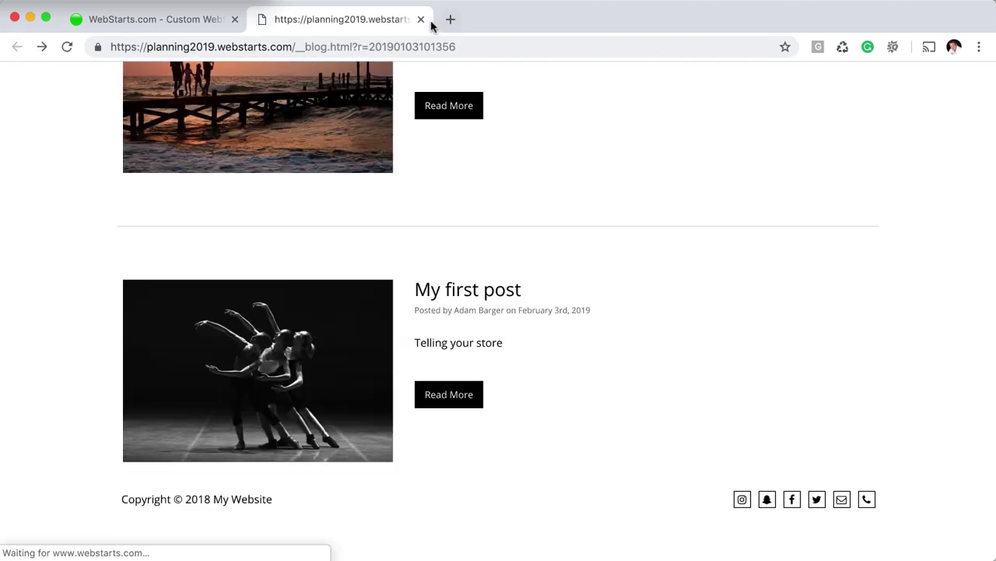
{"action": "left_click", "coordinate": [421, 18]}
{"action": "left_click", "coordinate": [574, 351]}
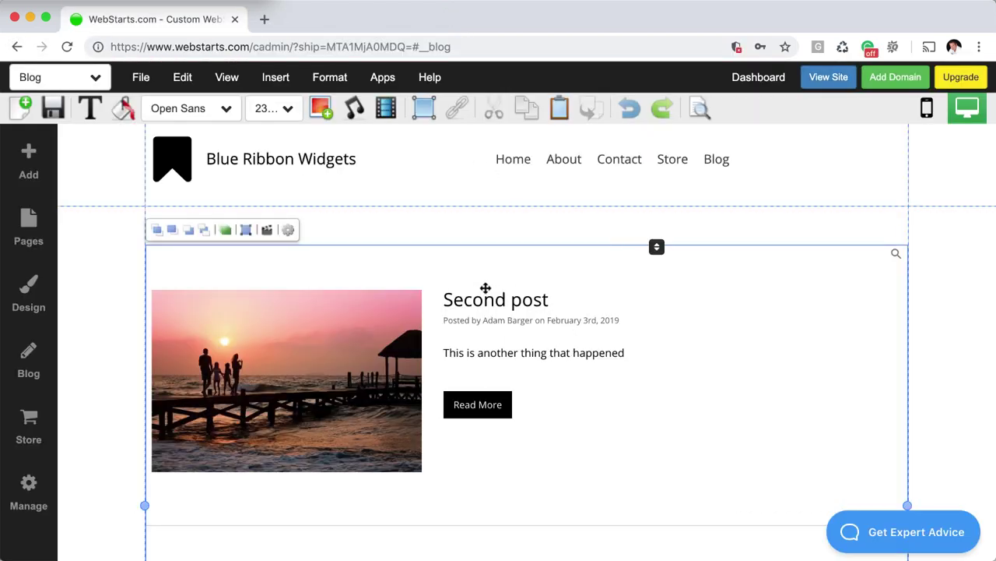
{"action": "left_click", "coordinate": [288, 229]}
{"action": "left_click", "coordinate": [870, 212]}
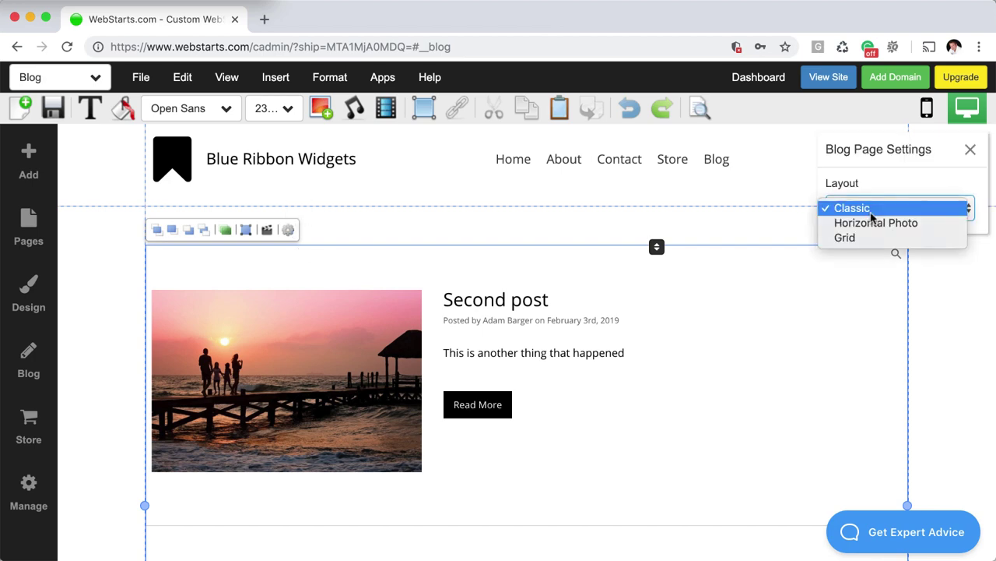
{"action": "left_click", "coordinate": [875, 223]}
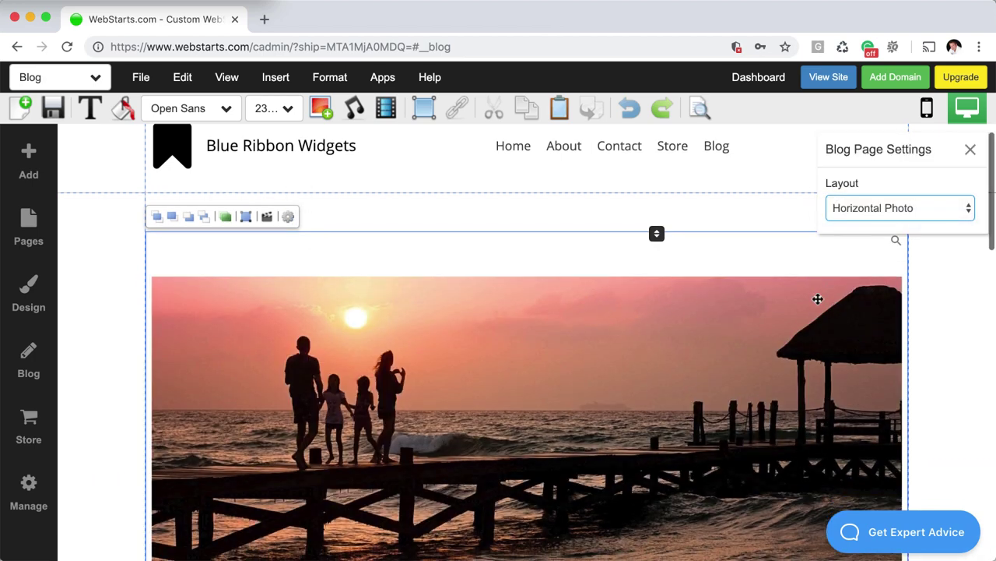
{"action": "scroll", "coordinate": [818, 299], "scroll_direction": "down", "scroll_amount": 10}
{"action": "scroll", "coordinate": [817, 299], "scroll_direction": "up", "scroll_amount": 5}
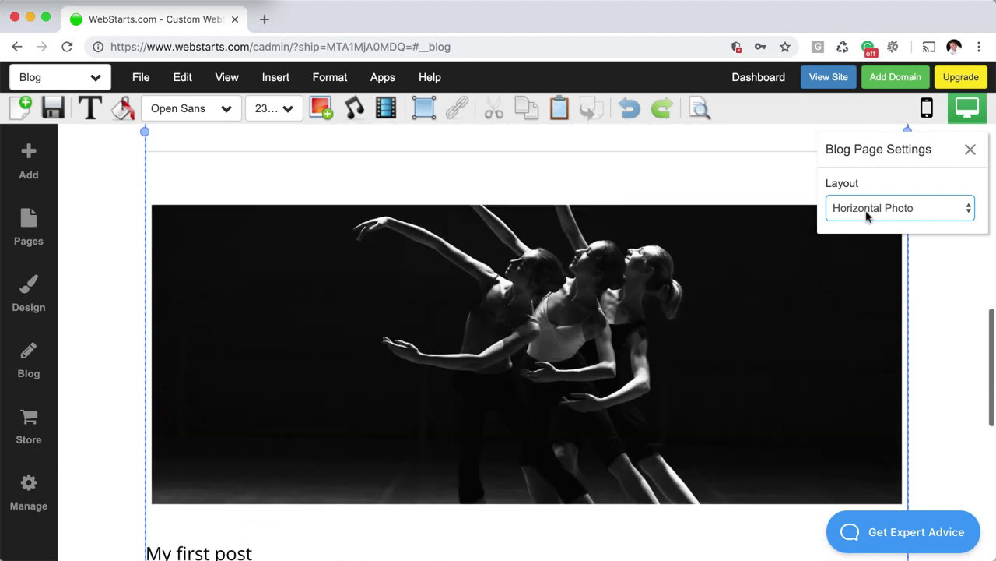
{"action": "left_click", "coordinate": [867, 216]}
{"action": "left_click", "coordinate": [864, 222]}
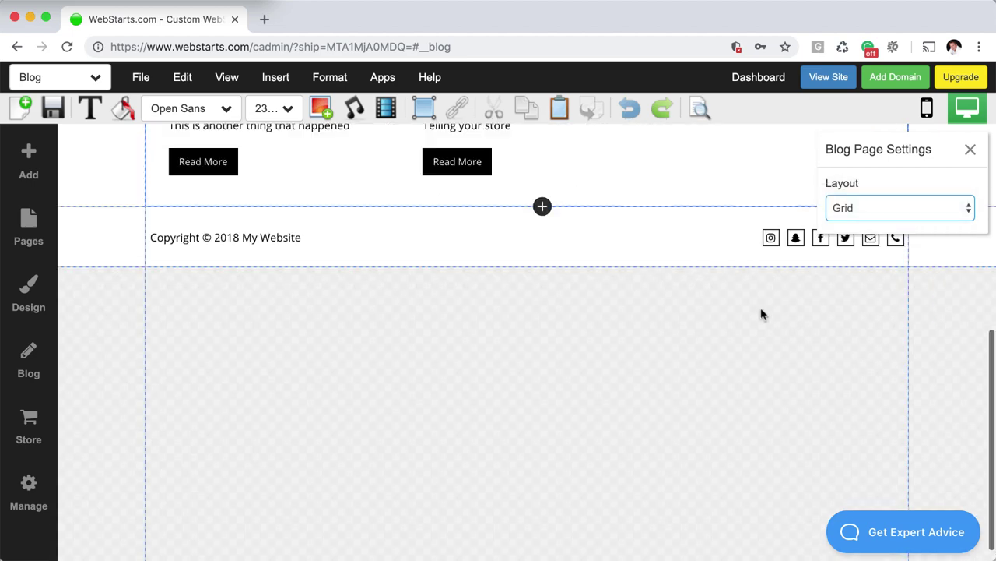
{"action": "scroll", "coordinate": [762, 314], "scroll_direction": "up", "scroll_amount": 5}
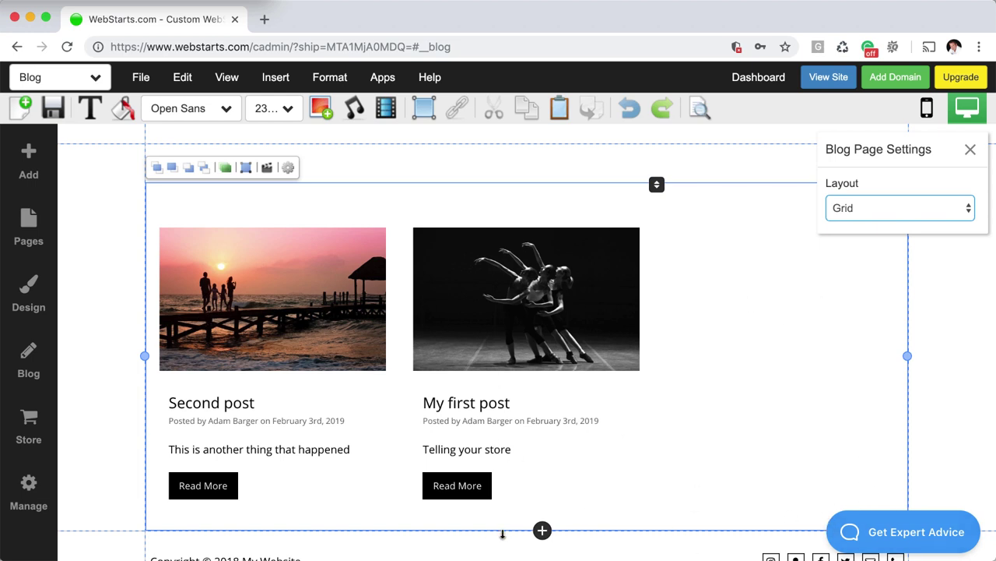
{"action": "left_click", "coordinate": [936, 202]}
{"action": "left_click", "coordinate": [872, 178]}
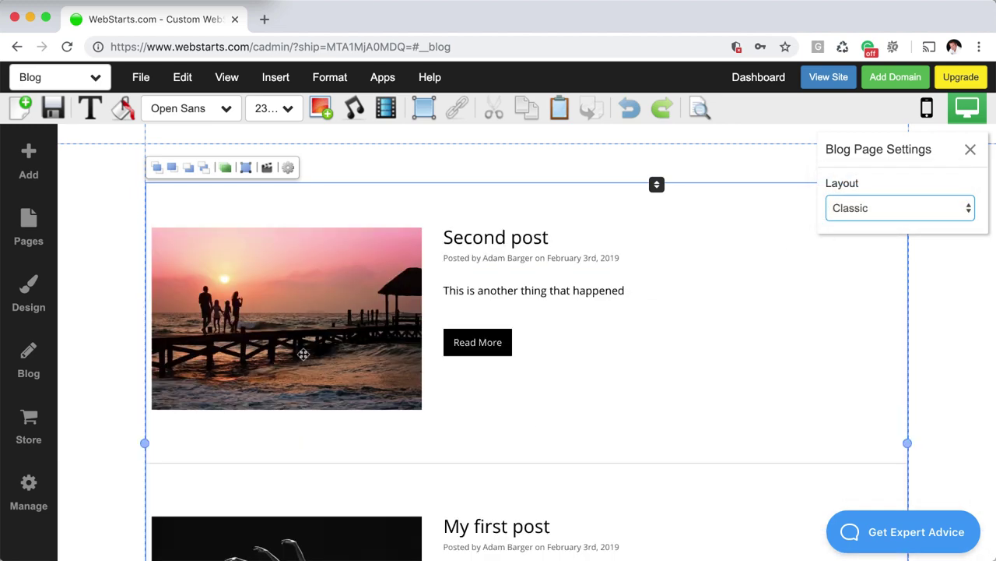
{"action": "left_click", "coordinate": [927, 322]}
{"action": "scroll", "coordinate": [936, 187], "scroll_direction": "up", "scroll_amount": 2}
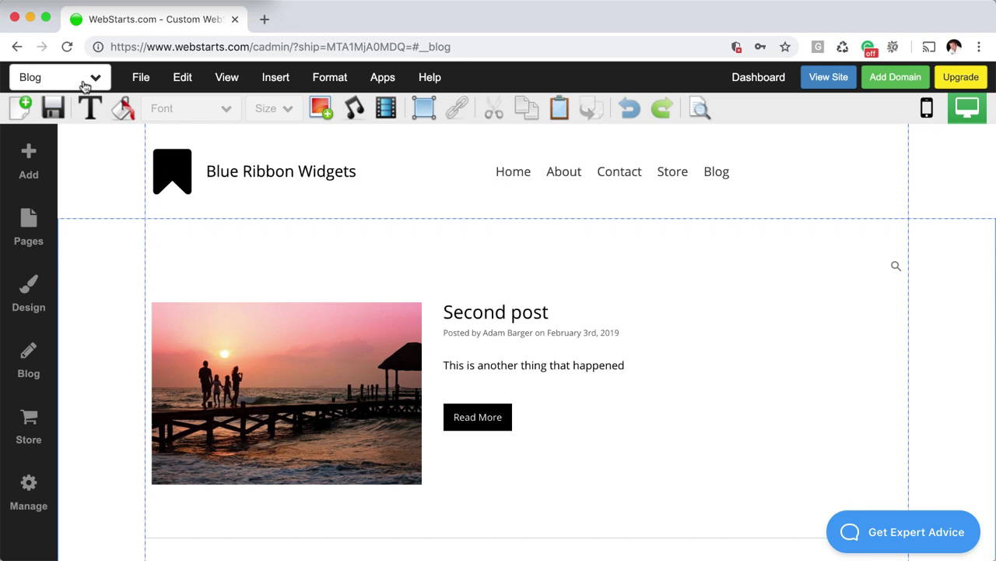
- Drag the Home/About/Contact/Store/Blog menu flush to the header's right edge and save the page
{"action": "left_click", "coordinate": [54, 109]}
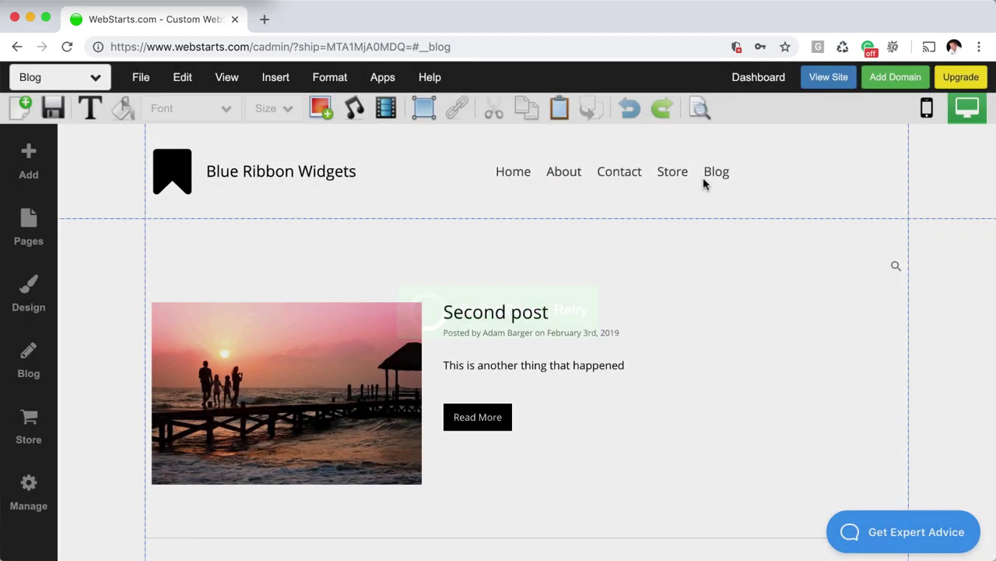
{"action": "left_click", "coordinate": [686, 180]}
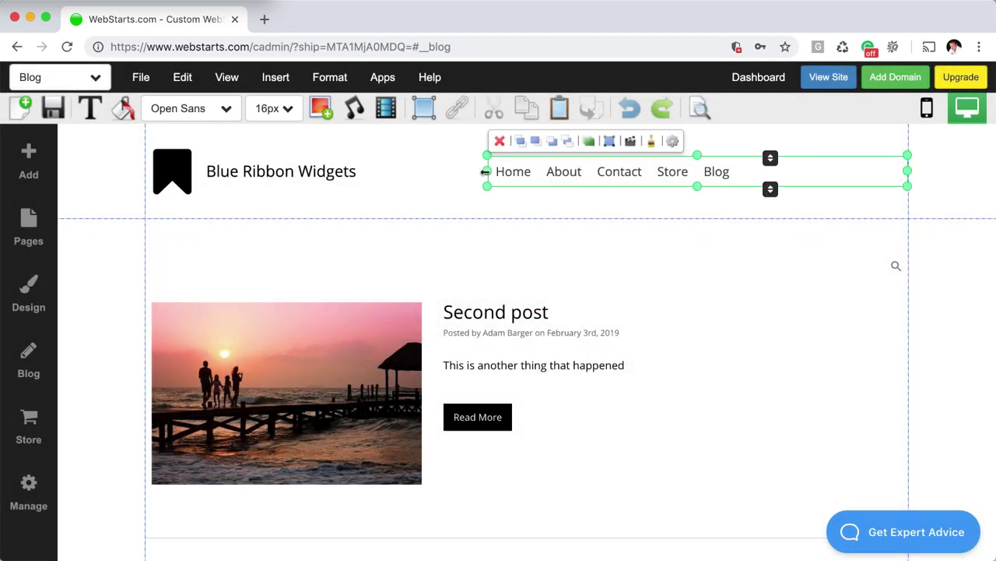
{"action": "left_click_drag", "start_coordinate": [485, 171], "coordinate": [646, 170]}
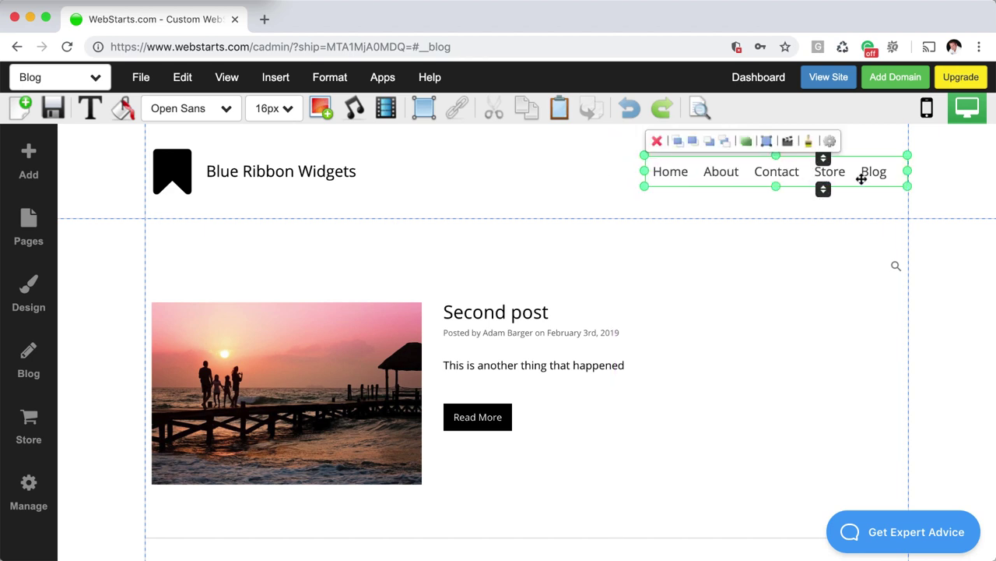
{"action": "left_click", "coordinate": [144, 136]}
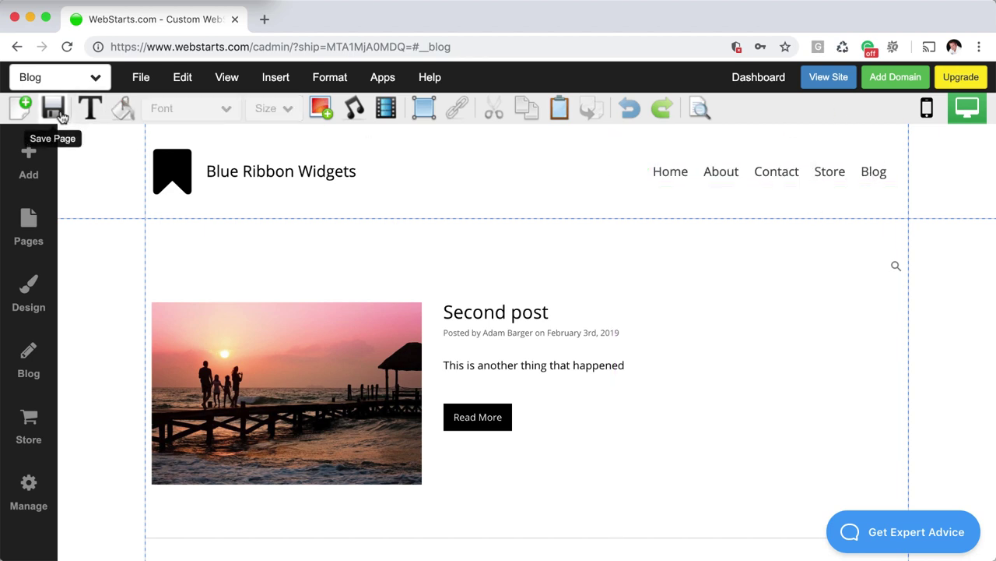
{"action": "left_click", "coordinate": [53, 109]}
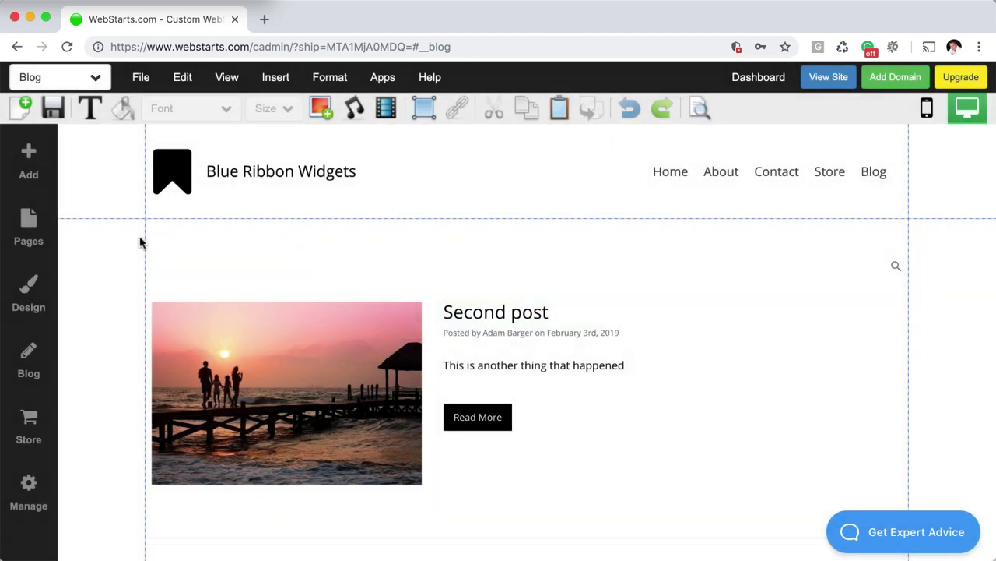
{"action": "left_click", "coordinate": [99, 84]}
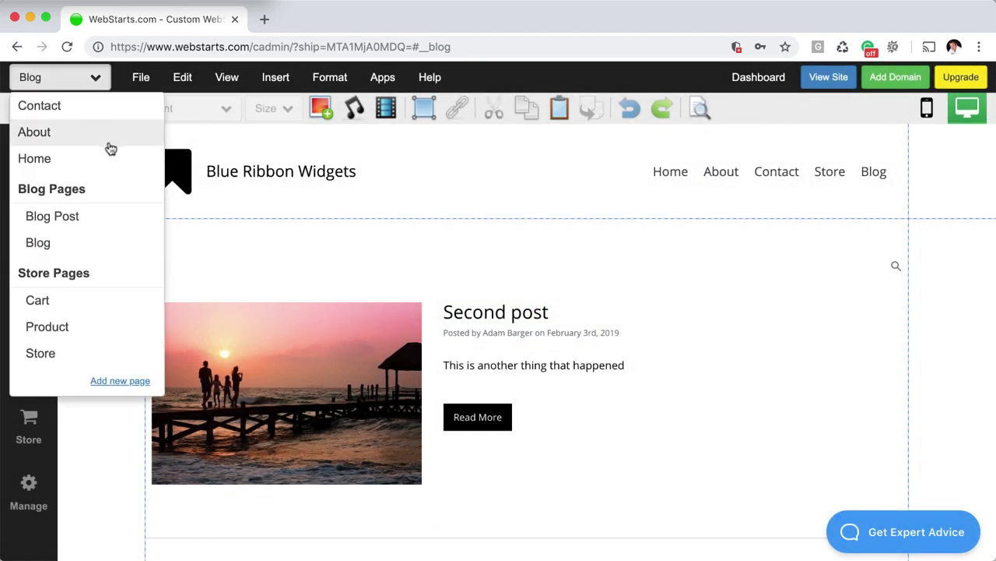
{"action": "left_click", "coordinate": [800, 172]}
{"action": "left_click", "coordinate": [62, 78]}
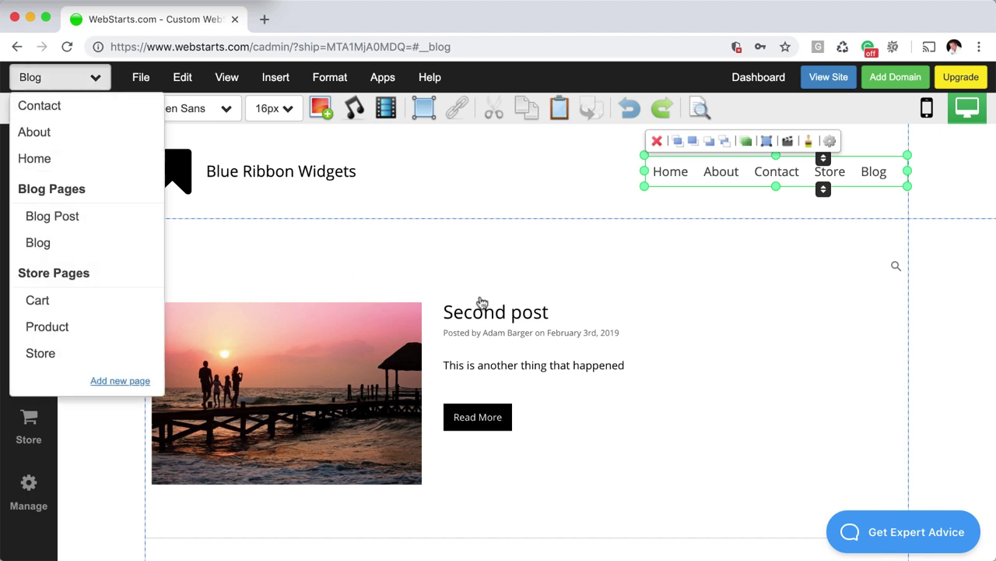
{"action": "left_click", "coordinate": [697, 333]}
{"action": "scroll", "coordinate": [698, 350], "scroll_direction": "down", "scroll_amount": 10}
{"action": "double_click", "coordinate": [821, 224]}
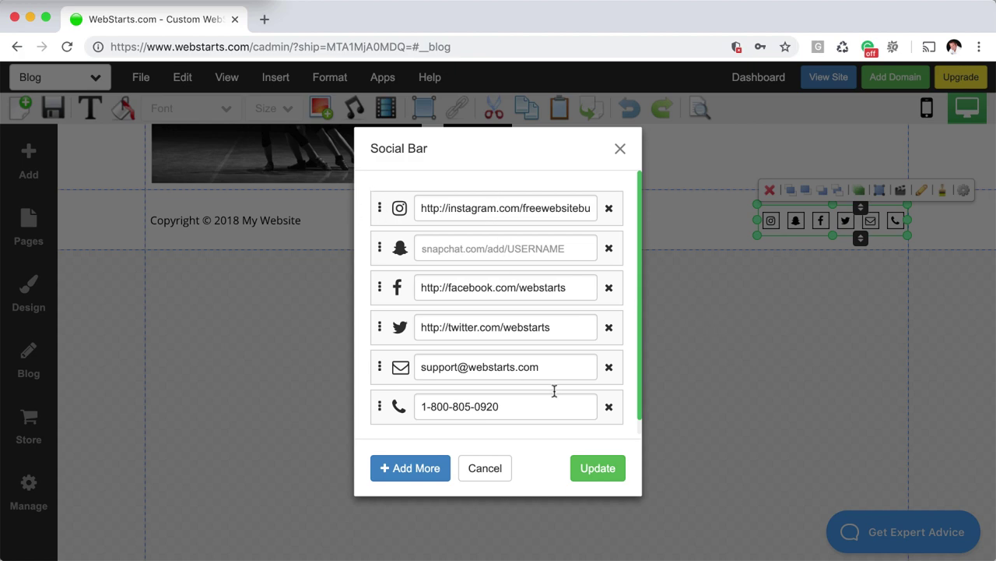
{"action": "left_click", "coordinate": [437, 469]}
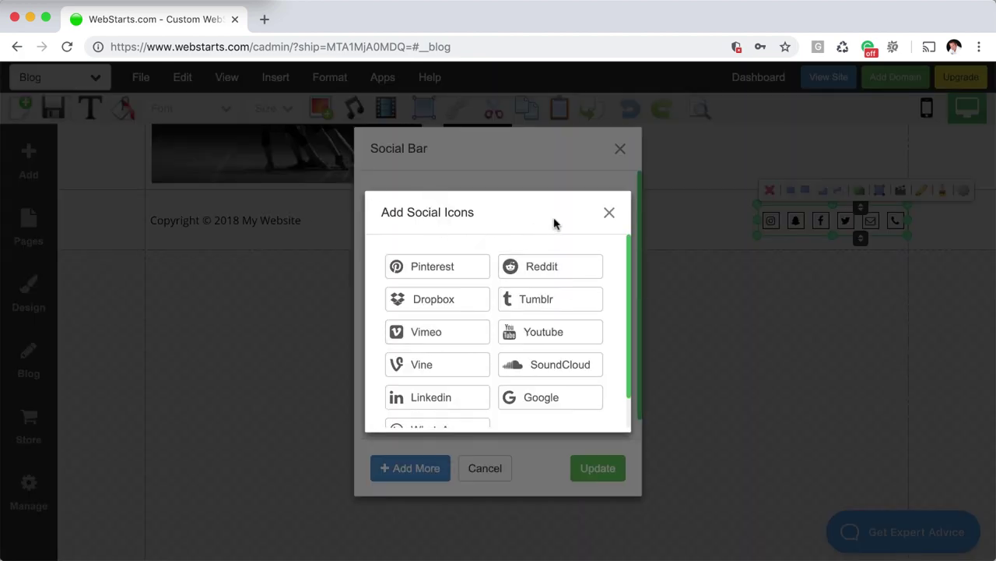
{"action": "left_click", "coordinate": [609, 212]}
{"action": "left_click", "coordinate": [621, 149]}
{"action": "left_click", "coordinate": [631, 335]}
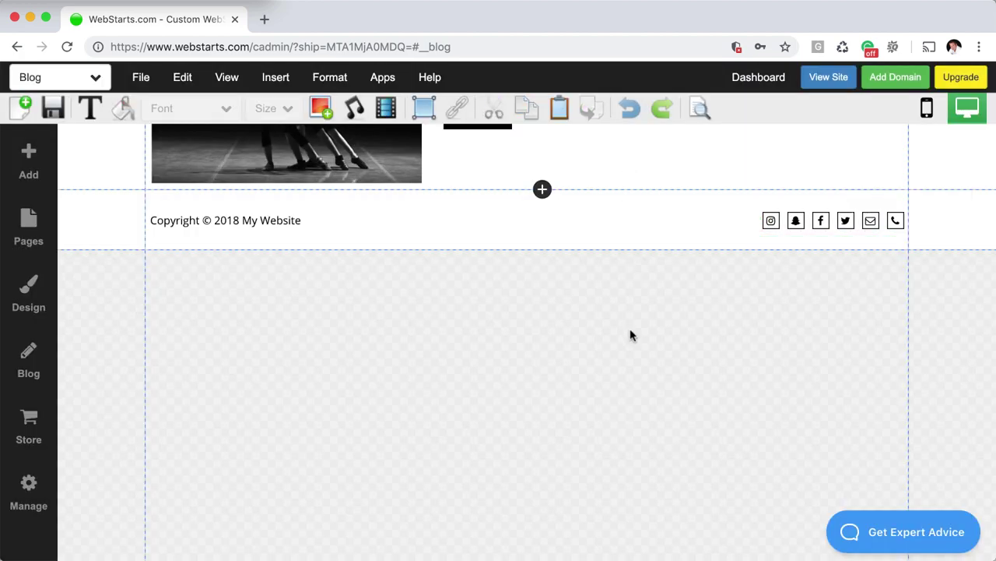
{"action": "scroll", "coordinate": [612, 342], "scroll_direction": "up", "scroll_amount": 15}
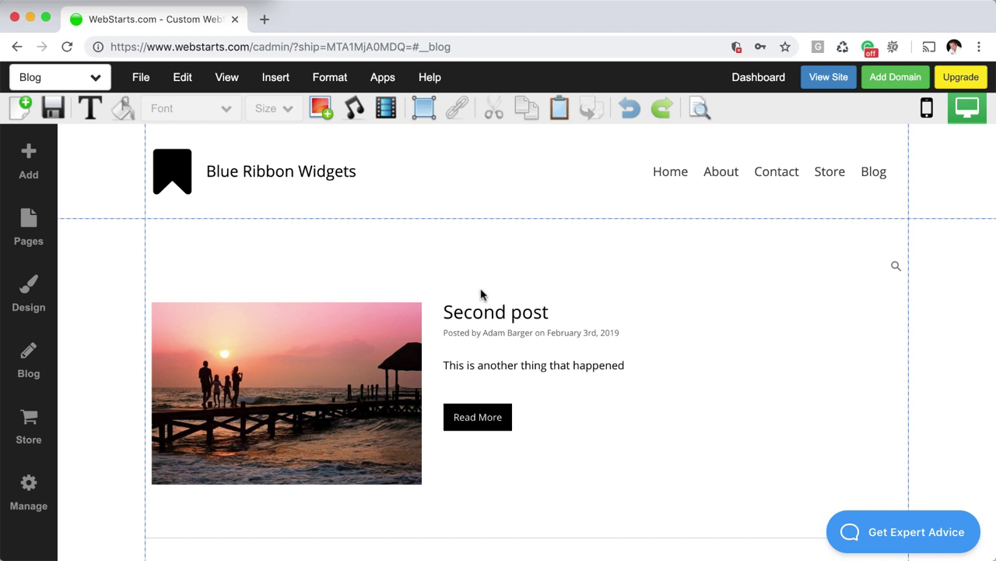
- Save the Blog page edits and start Add Domain to search for a domain name
{"action": "left_click", "coordinate": [96, 79]}
{"action": "left_click", "coordinate": [83, 138]}
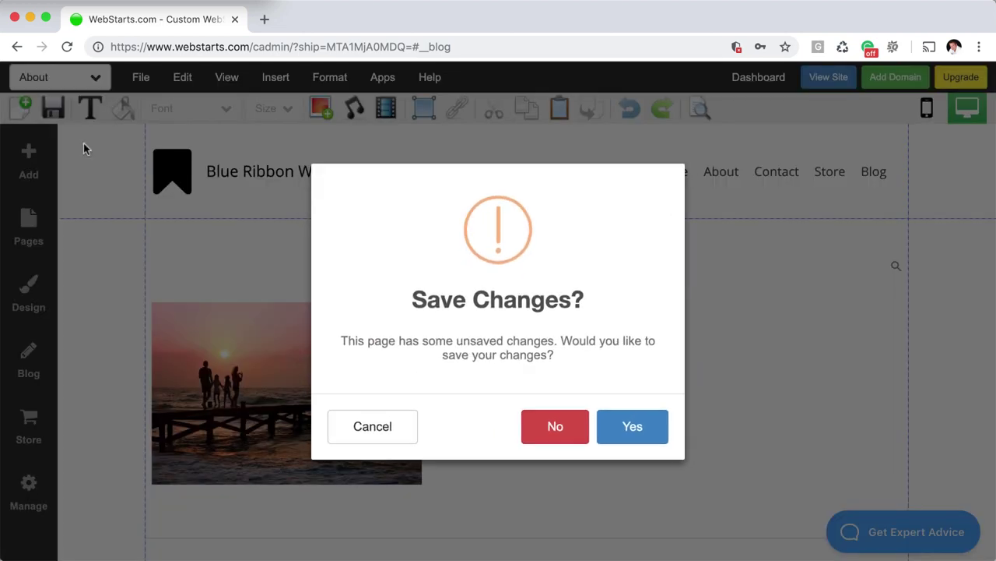
{"action": "left_click", "coordinate": [630, 427]}
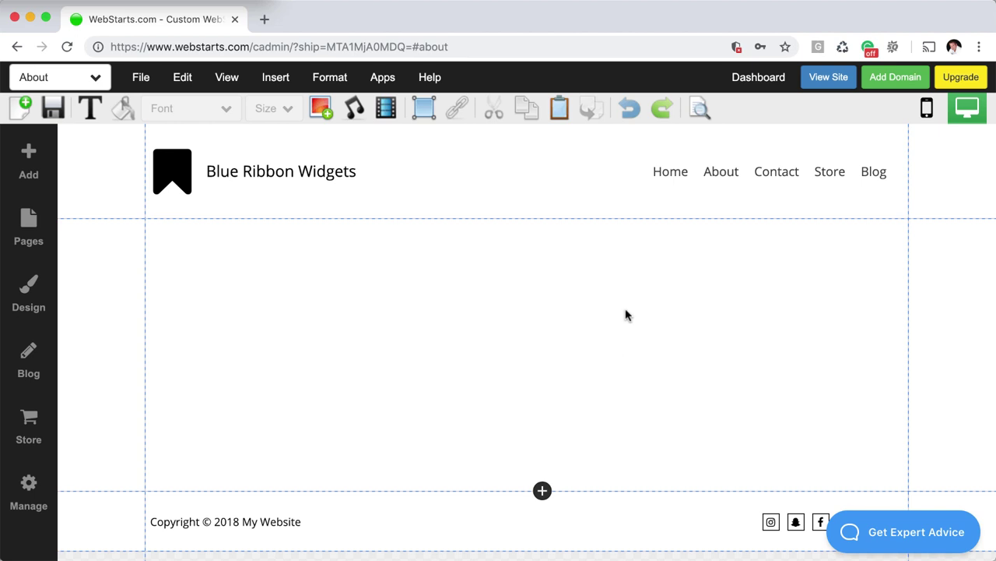
{"action": "left_click", "coordinate": [901, 78]}
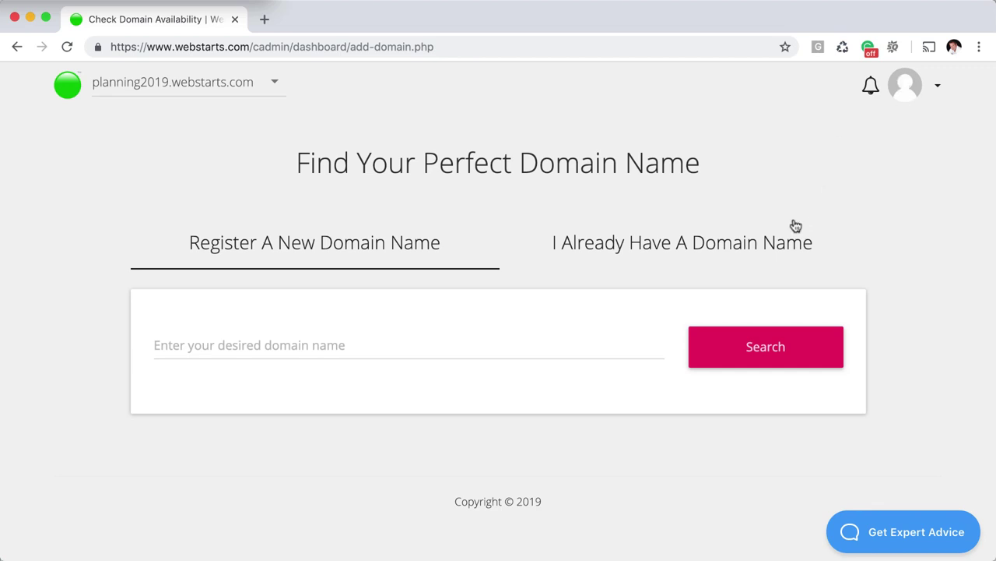
- Check availability of the new domain bobcarpetcleaningone.com after glancing at the existing-domain option
{"action": "left_click", "coordinate": [788, 247]}
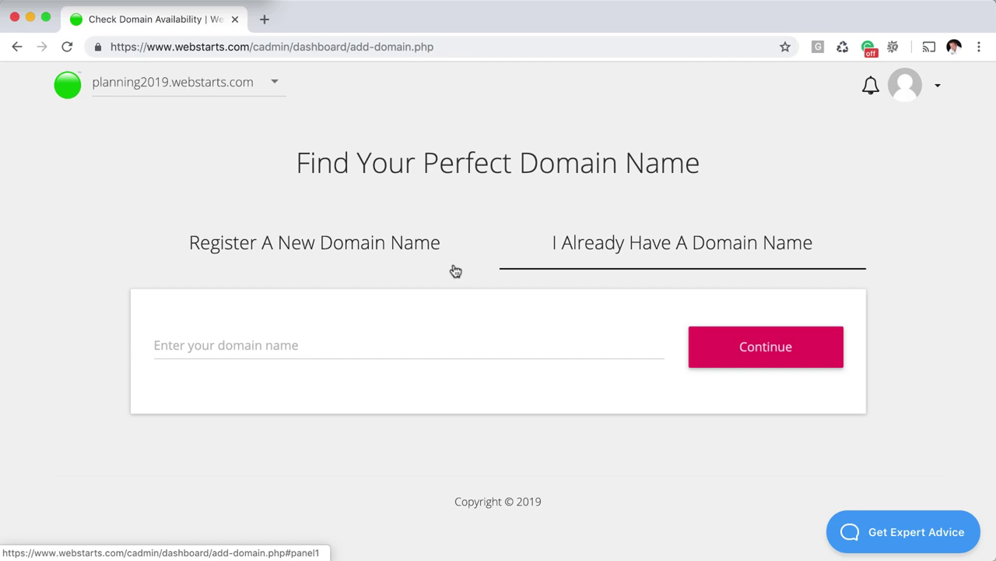
{"action": "left_click", "coordinate": [398, 265]}
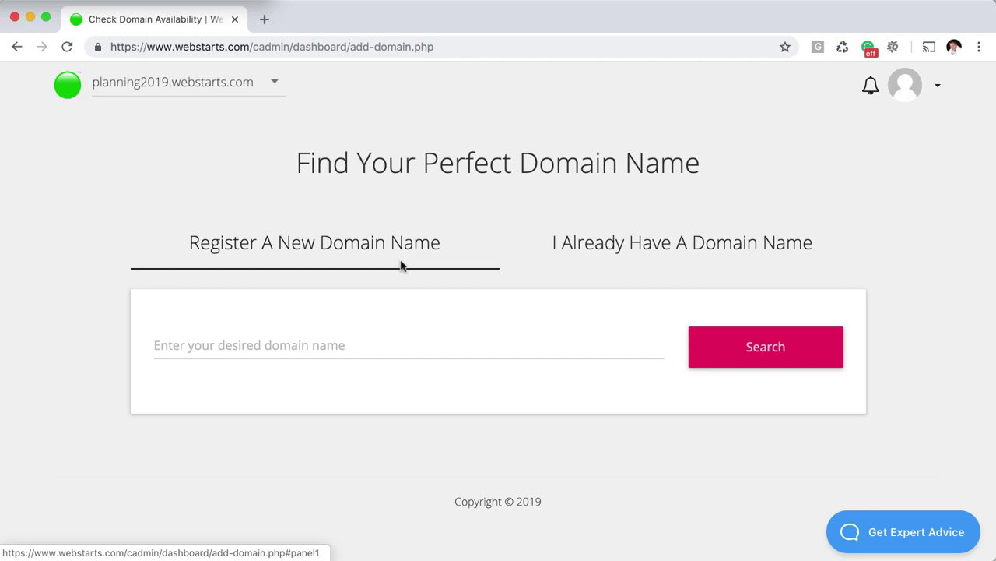
{"action": "left_click", "coordinate": [401, 344]}
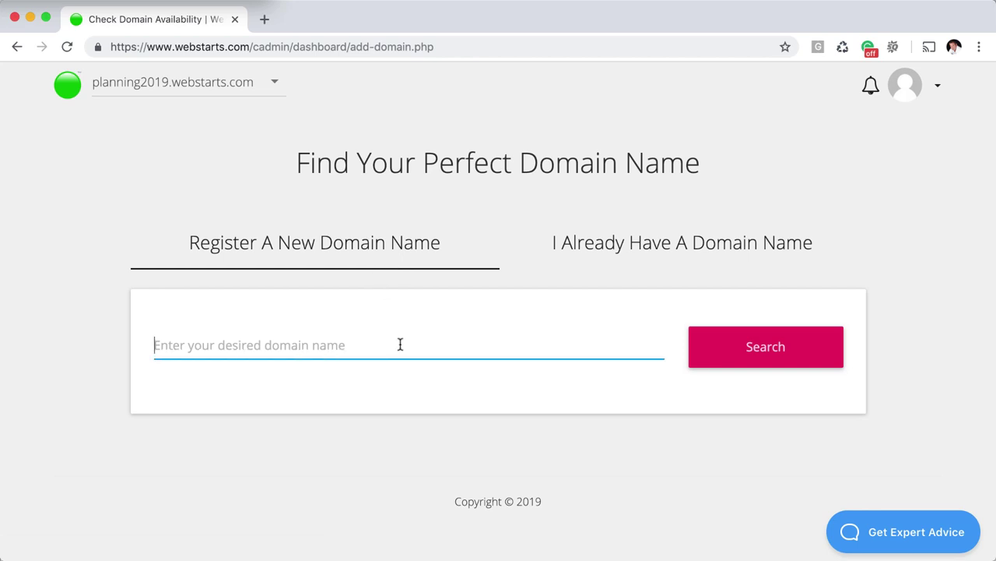
{"action": "type", "text": "bobcarpetcleaning"}
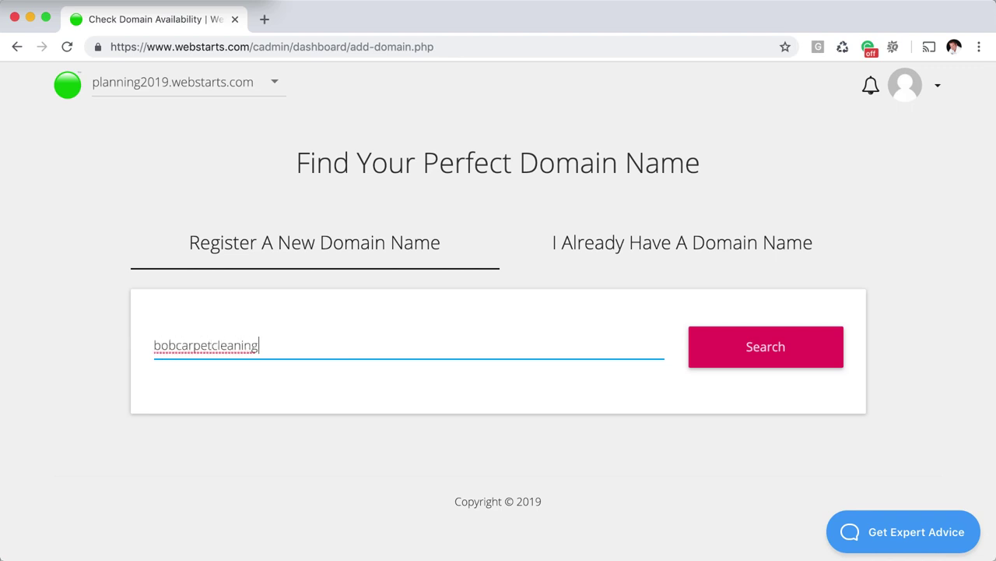
{"action": "type", "text": "one.com"}
{"action": "key", "text": "Return"}
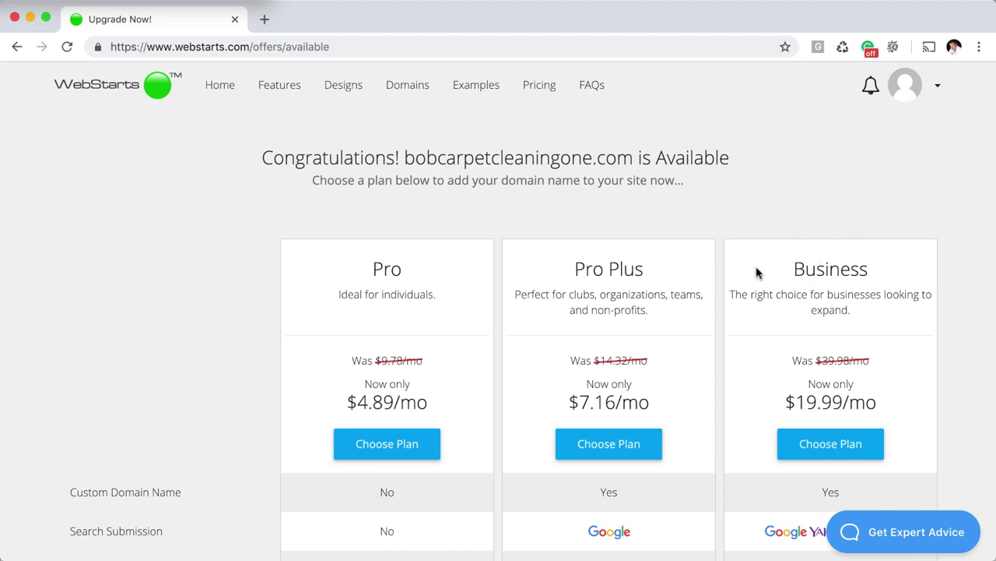
- Review the plan comparison and choose the Business plan for bobcarpetcleaningone.com
{"action": "scroll", "coordinate": [754, 473], "scroll_direction": "down", "scroll_amount": 5}
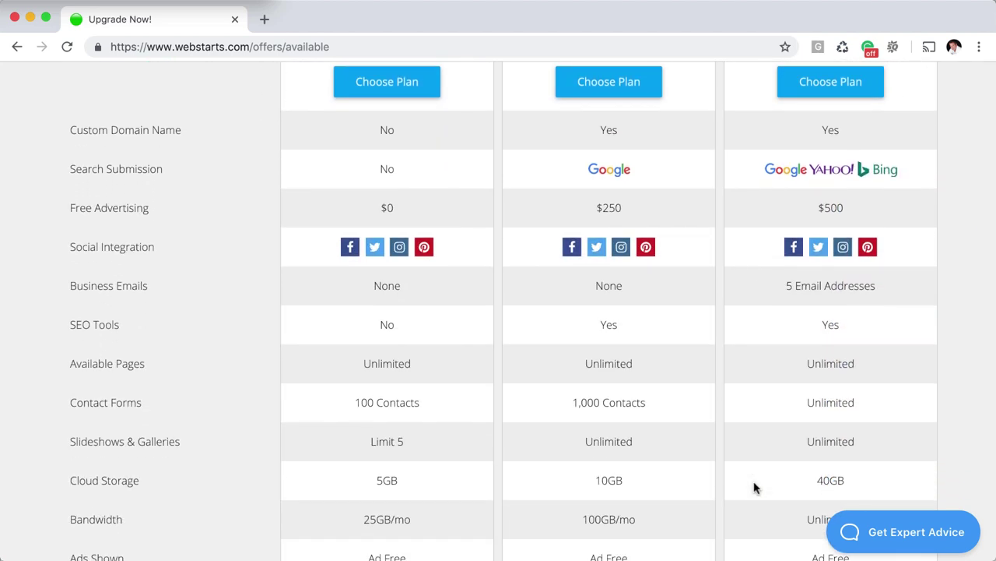
{"action": "scroll", "coordinate": [754, 488], "scroll_direction": "up", "scroll_amount": 5}
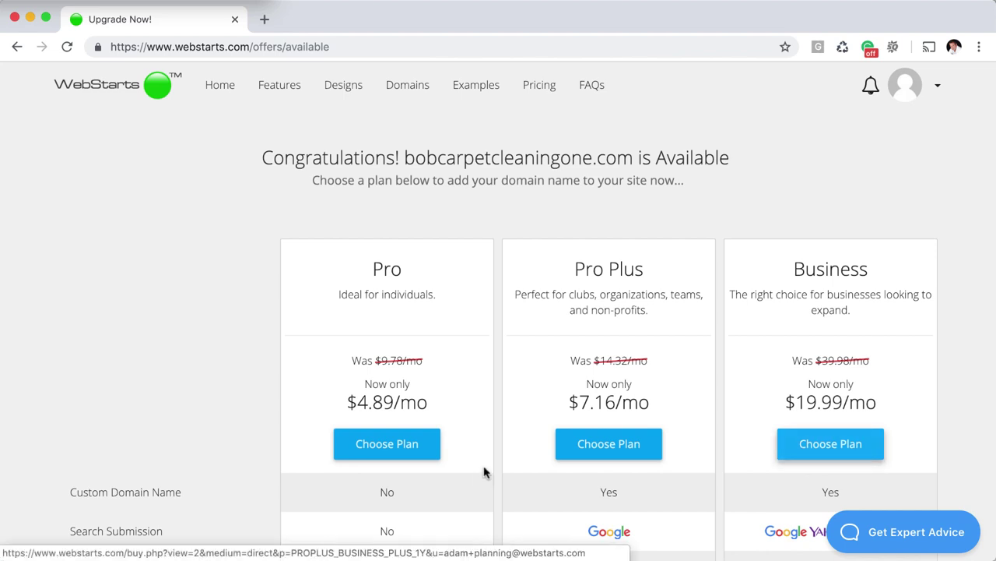
{"action": "left_click_drag", "start_coordinate": [424, 168], "coordinate": [645, 165]}
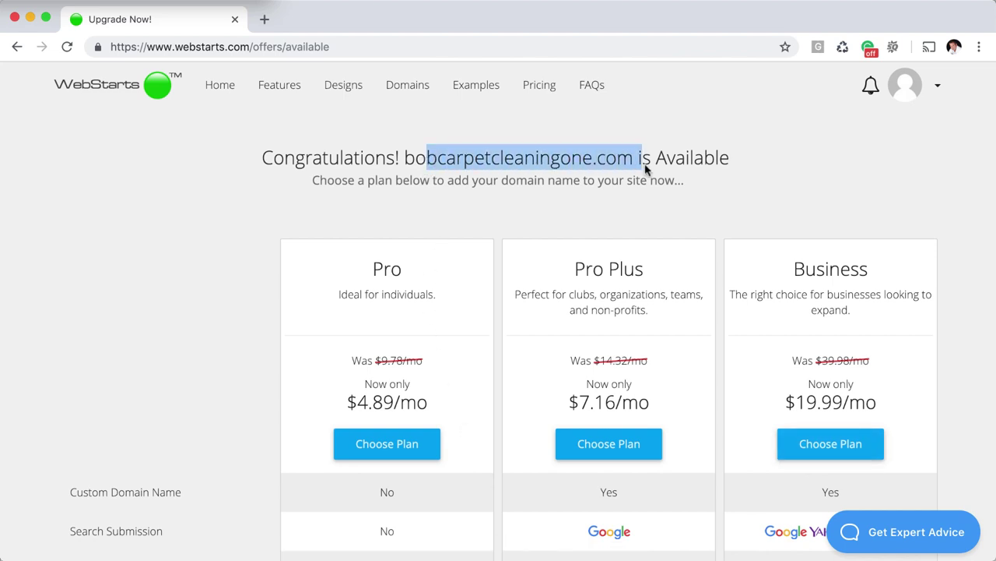
{"action": "left_click", "coordinate": [687, 186]}
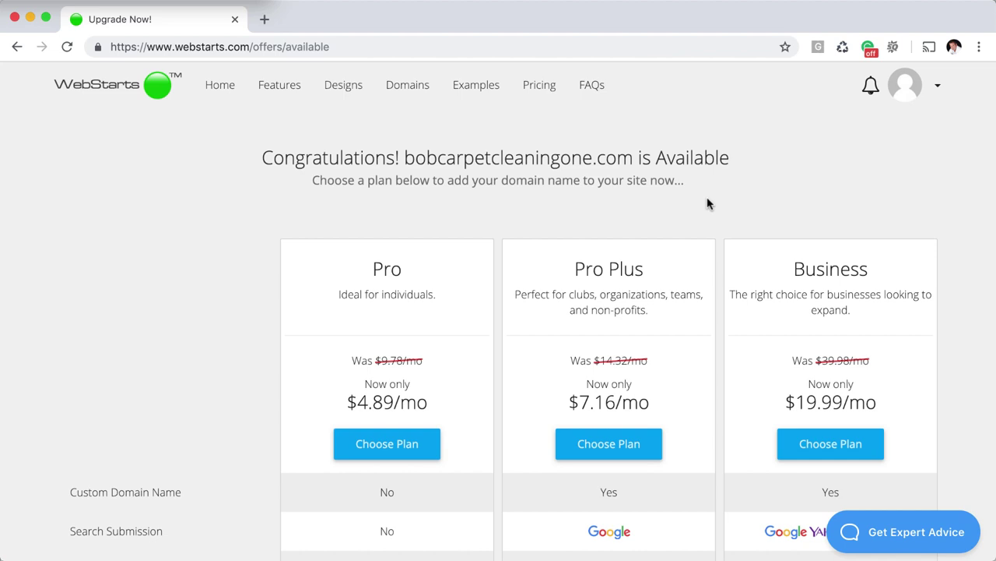
{"action": "left_click", "coordinate": [827, 445]}
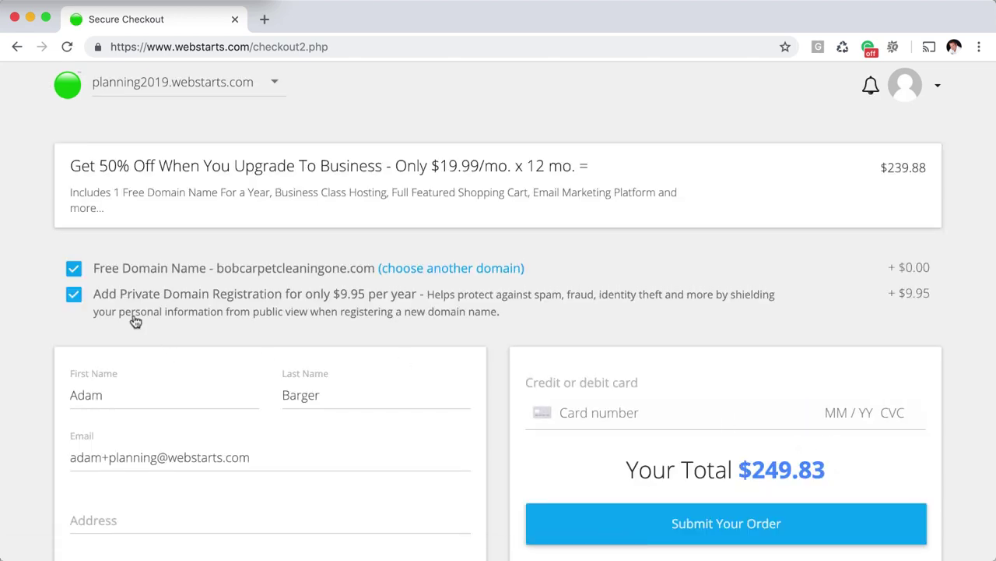
- Drop private domain registration, making the total $239.88, then leave checkout for the website list
{"action": "left_click", "coordinate": [81, 301]}
{"action": "scroll", "coordinate": [175, 352], "scroll_direction": "down", "scroll_amount": 2}
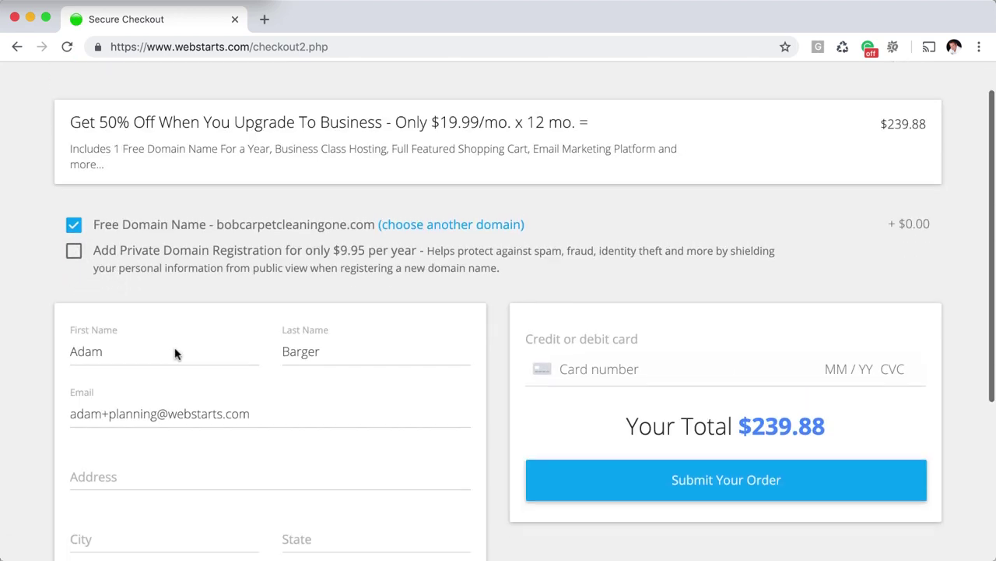
{"action": "scroll", "coordinate": [176, 353], "scroll_direction": "down", "scroll_amount": 6}
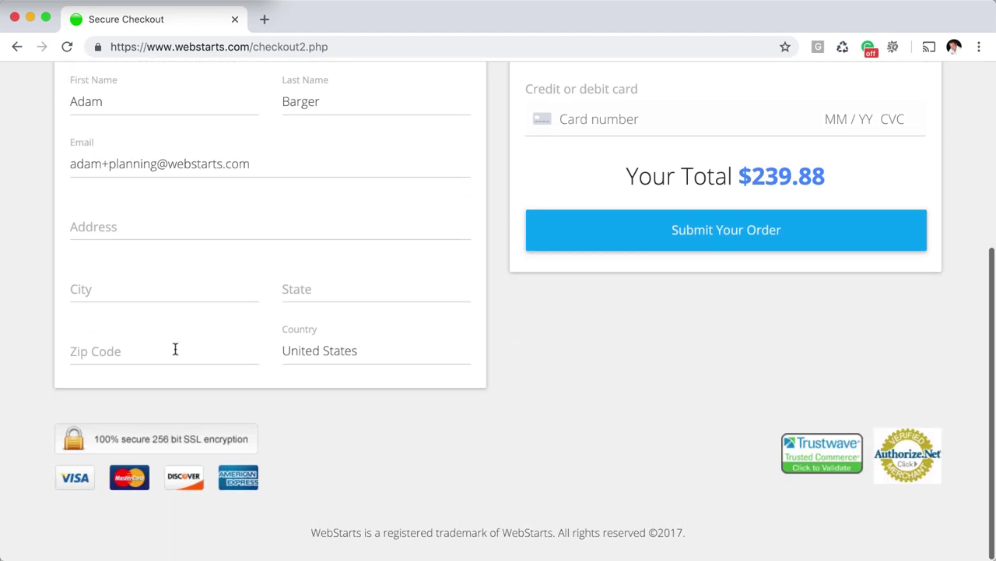
{"action": "scroll", "coordinate": [175, 349], "scroll_direction": "up", "scroll_amount": 8}
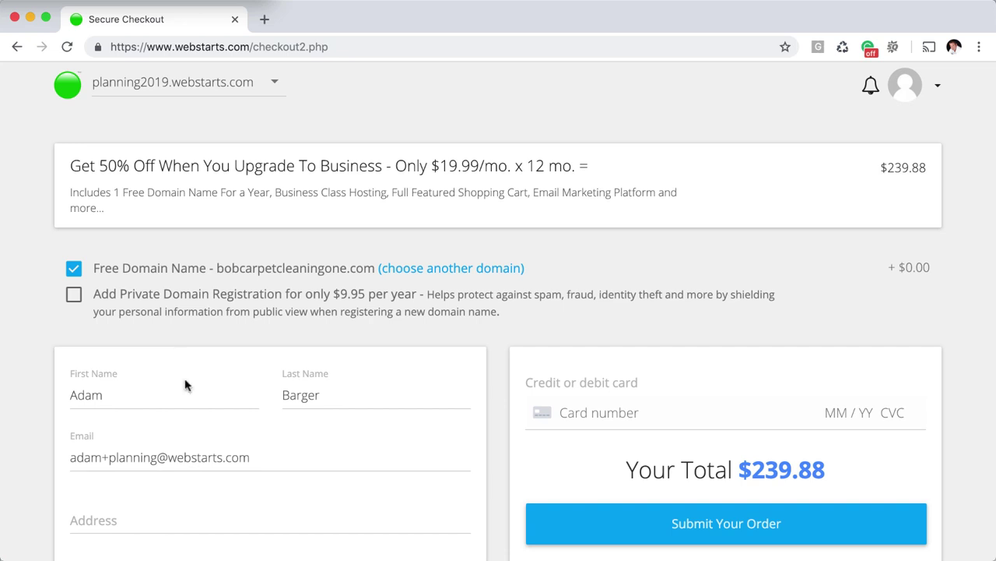
{"action": "left_click", "coordinate": [63, 92]}
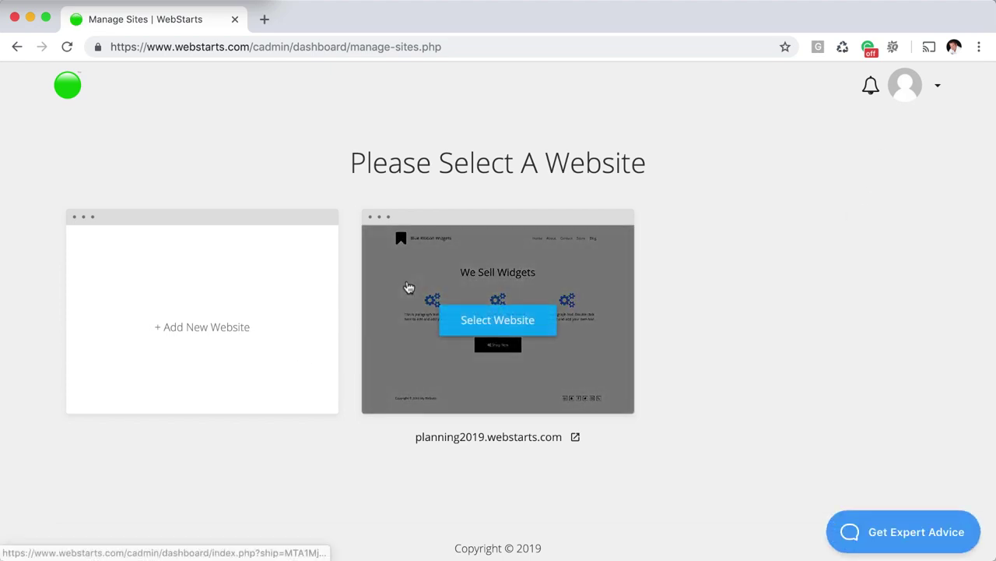
- Open the dashboard of planning2019.webstarts.com from the website list
{"action": "left_click", "coordinate": [281, 289]}
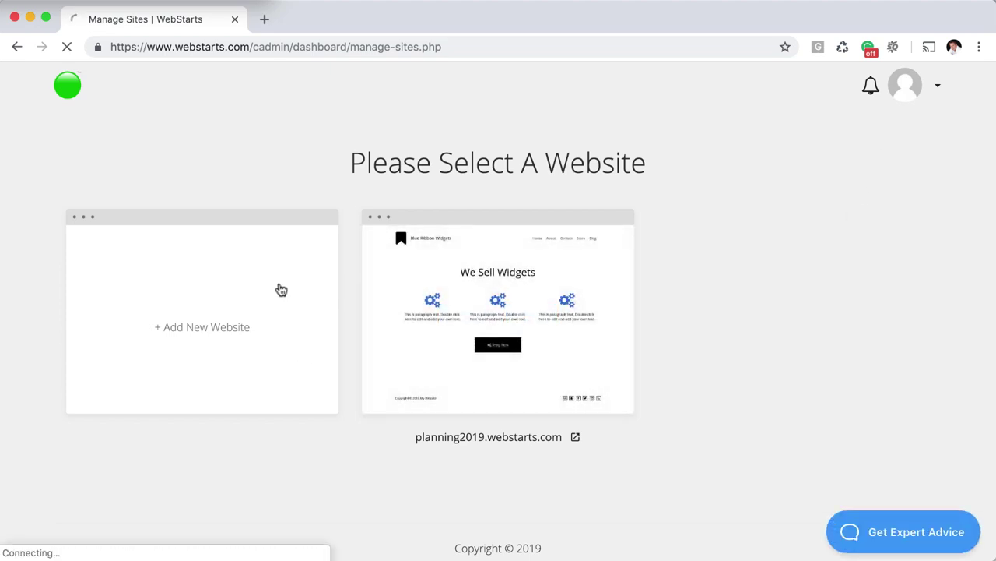
{"action": "left_click", "coordinate": [15, 49]}
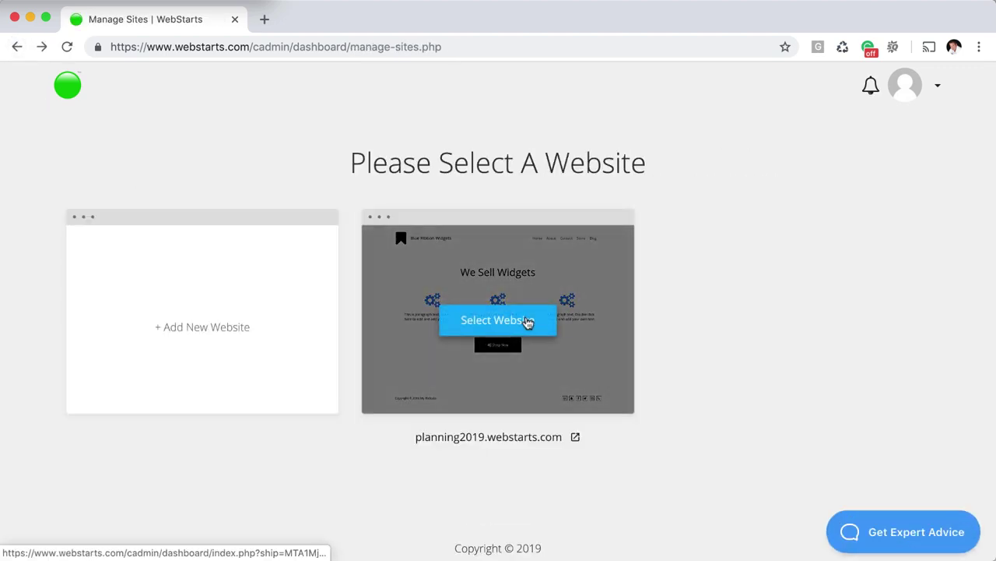
{"action": "left_click", "coordinate": [528, 322]}
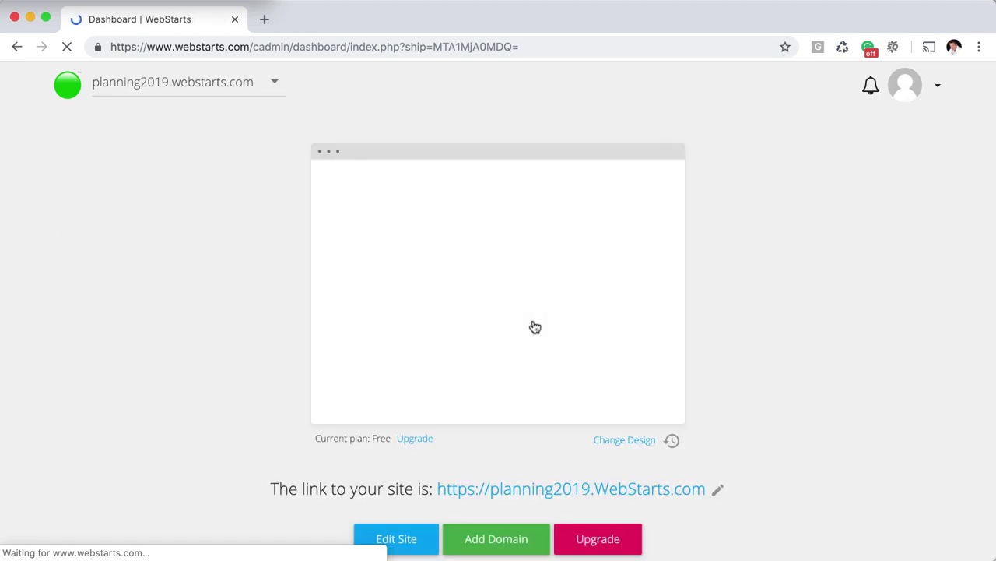
{"action": "mouse_move", "coordinate": [534, 327]}
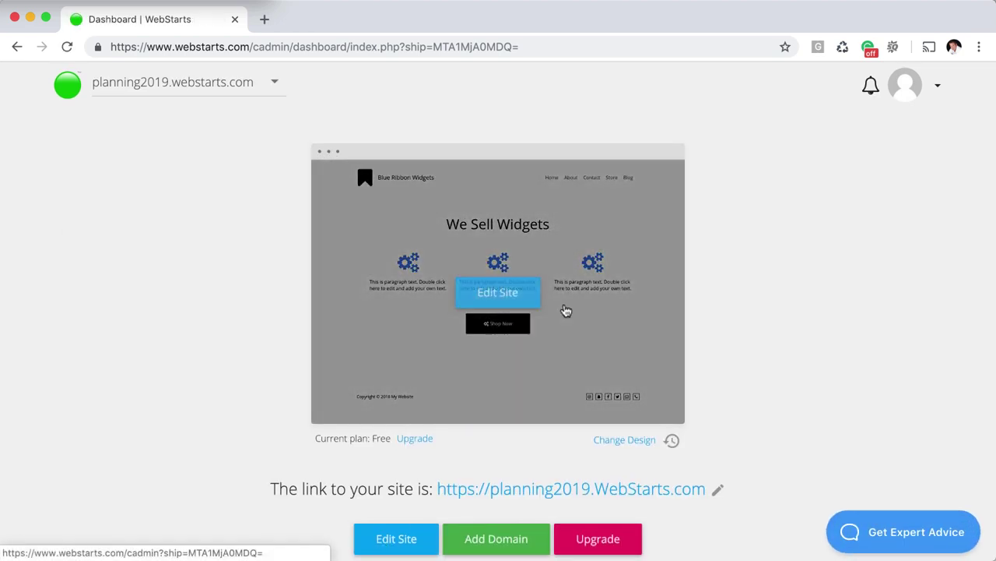
- Check the notifications list and the account options menu, closing each afterward
{"action": "left_click", "coordinate": [881, 88]}
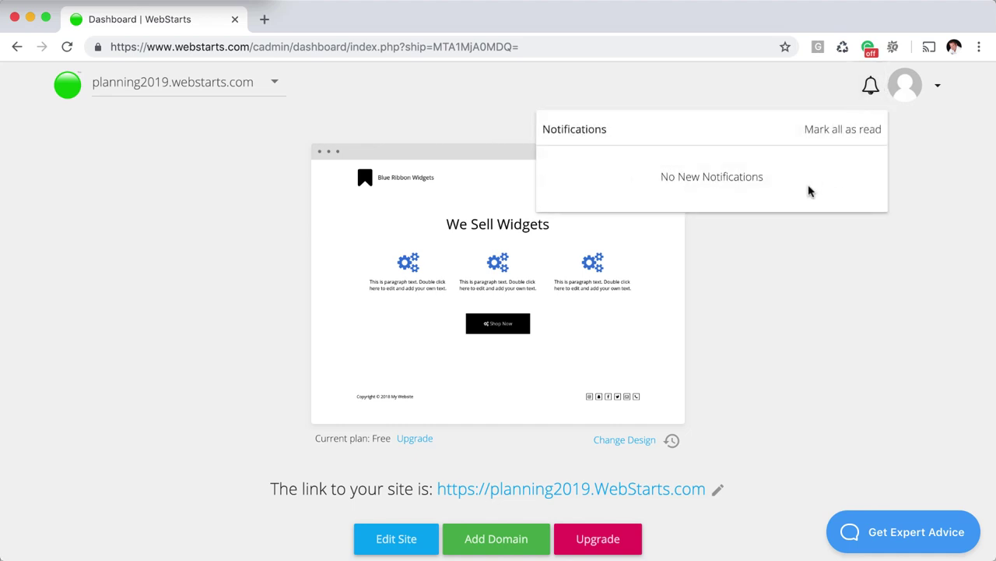
{"action": "left_click", "coordinate": [818, 267]}
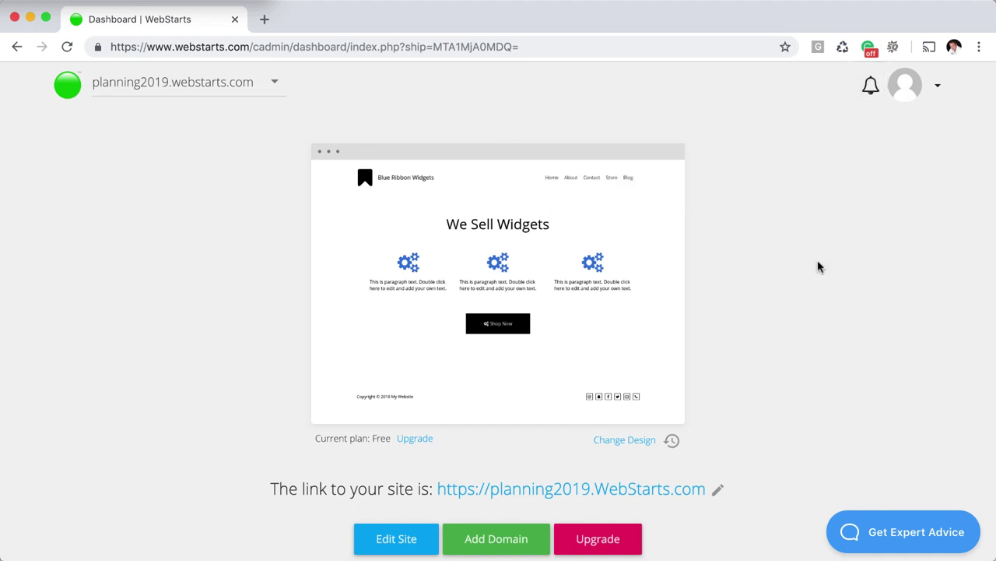
{"action": "left_click", "coordinate": [939, 87]}
{"action": "left_click", "coordinate": [755, 159]}
{"action": "left_click", "coordinate": [938, 93]}
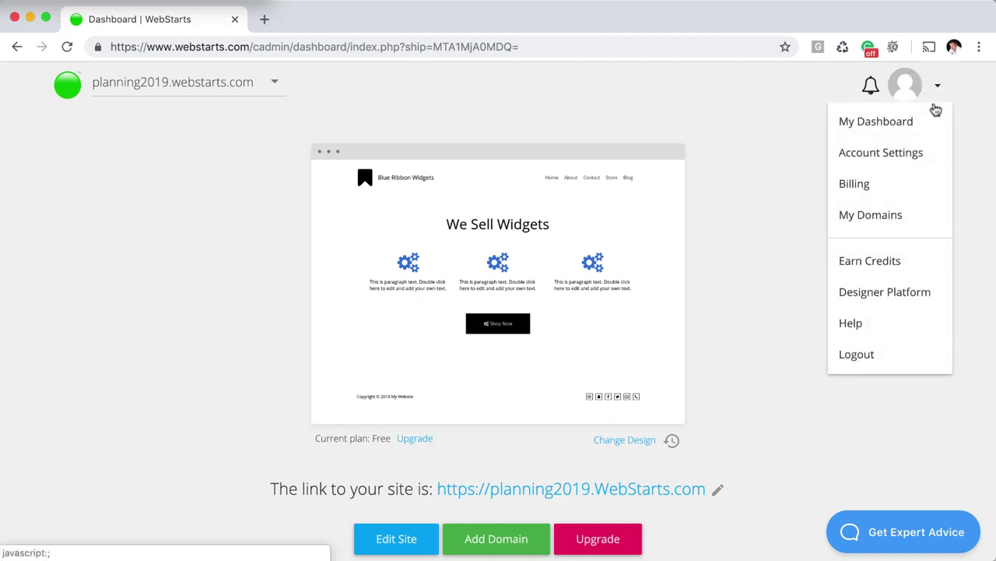
{"action": "left_click", "coordinate": [786, 115]}
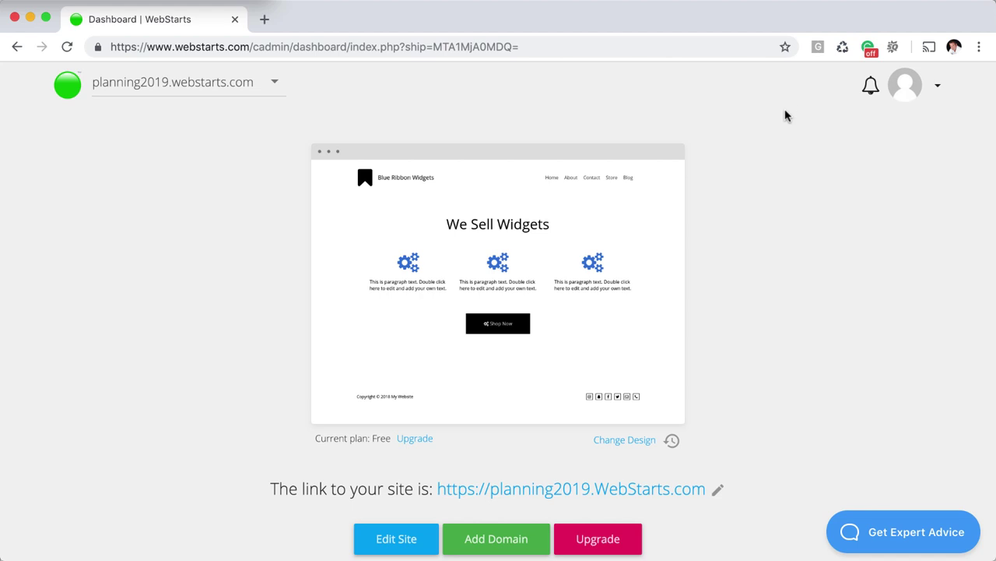